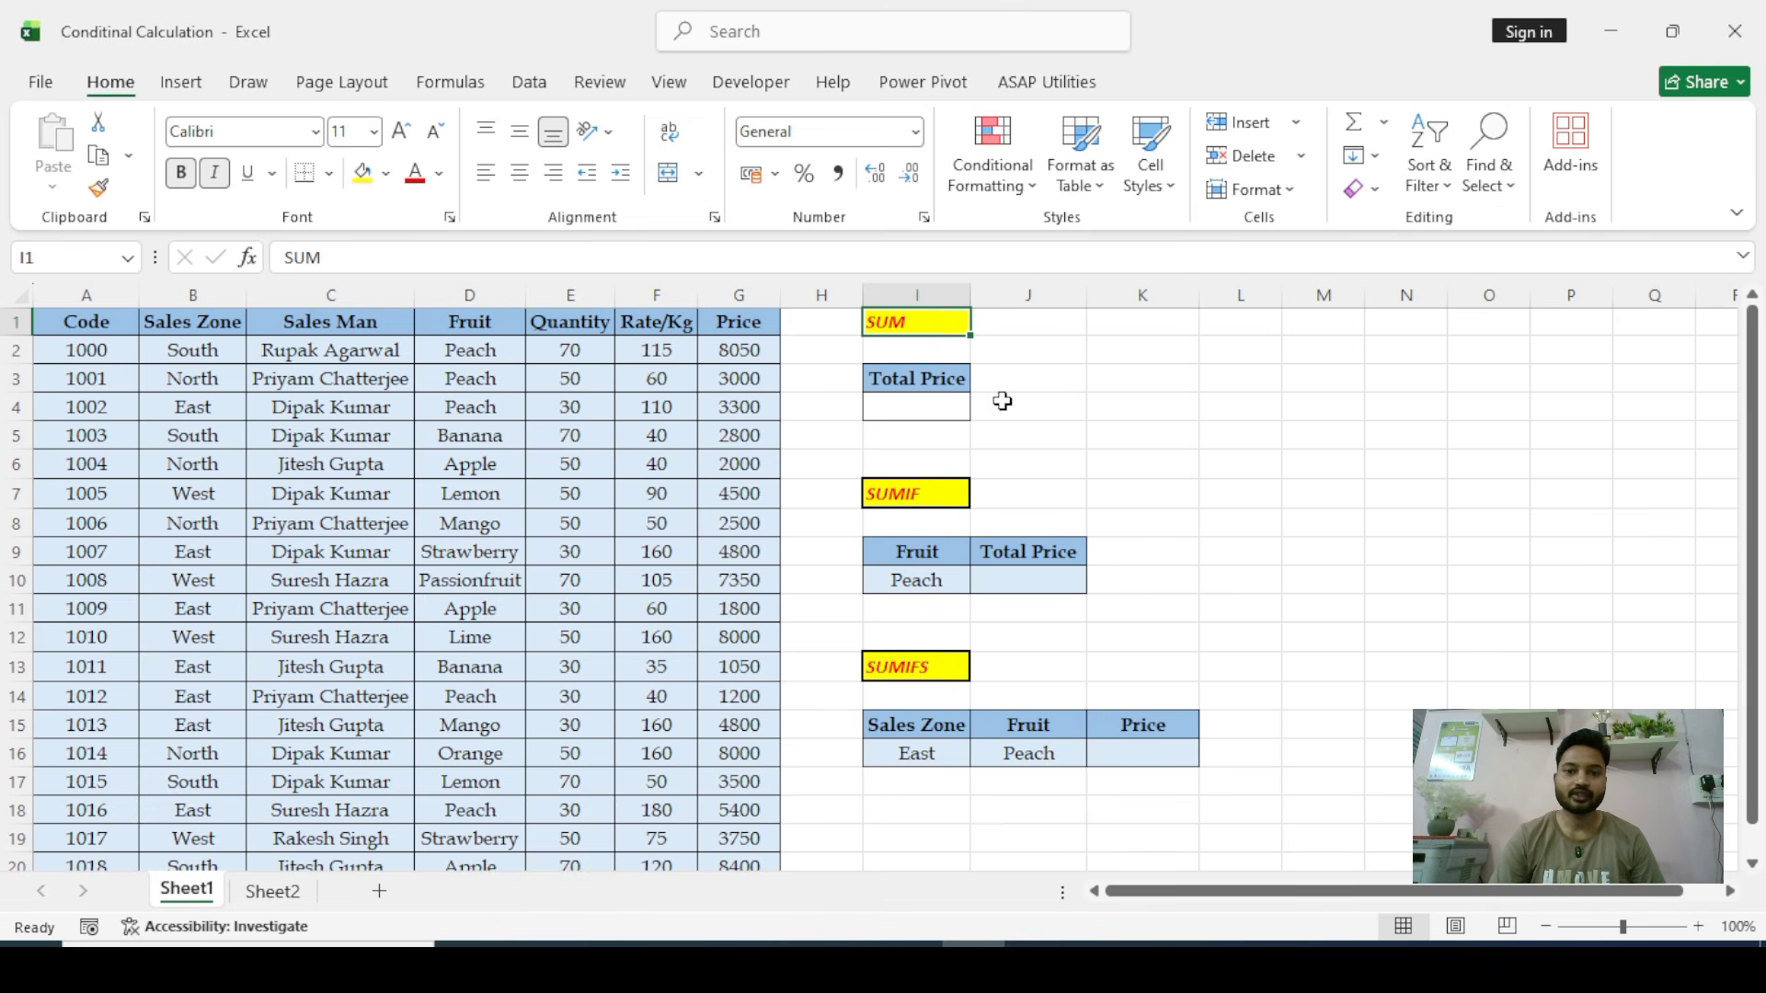
Calculate the total price in cell I4 with a SUM formula over the Price values G2:G20
click(900, 411)
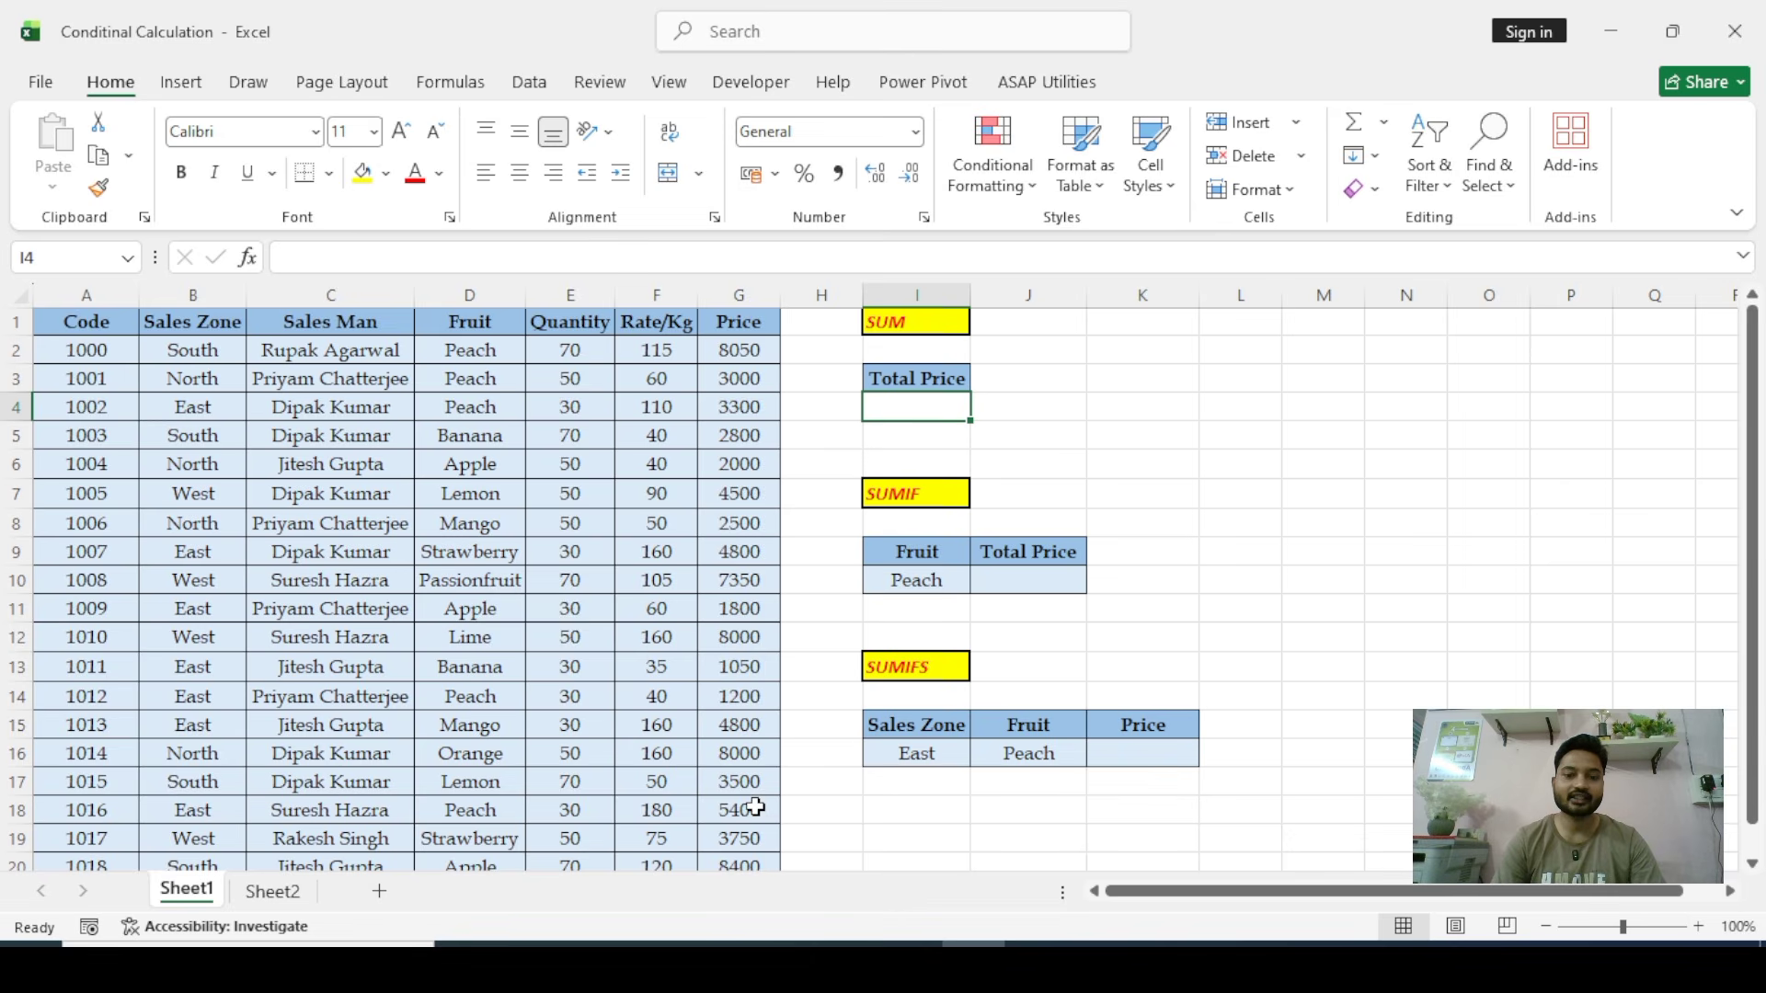
scroll(755, 806, down, 1)
scroll(747, 773, up, 2)
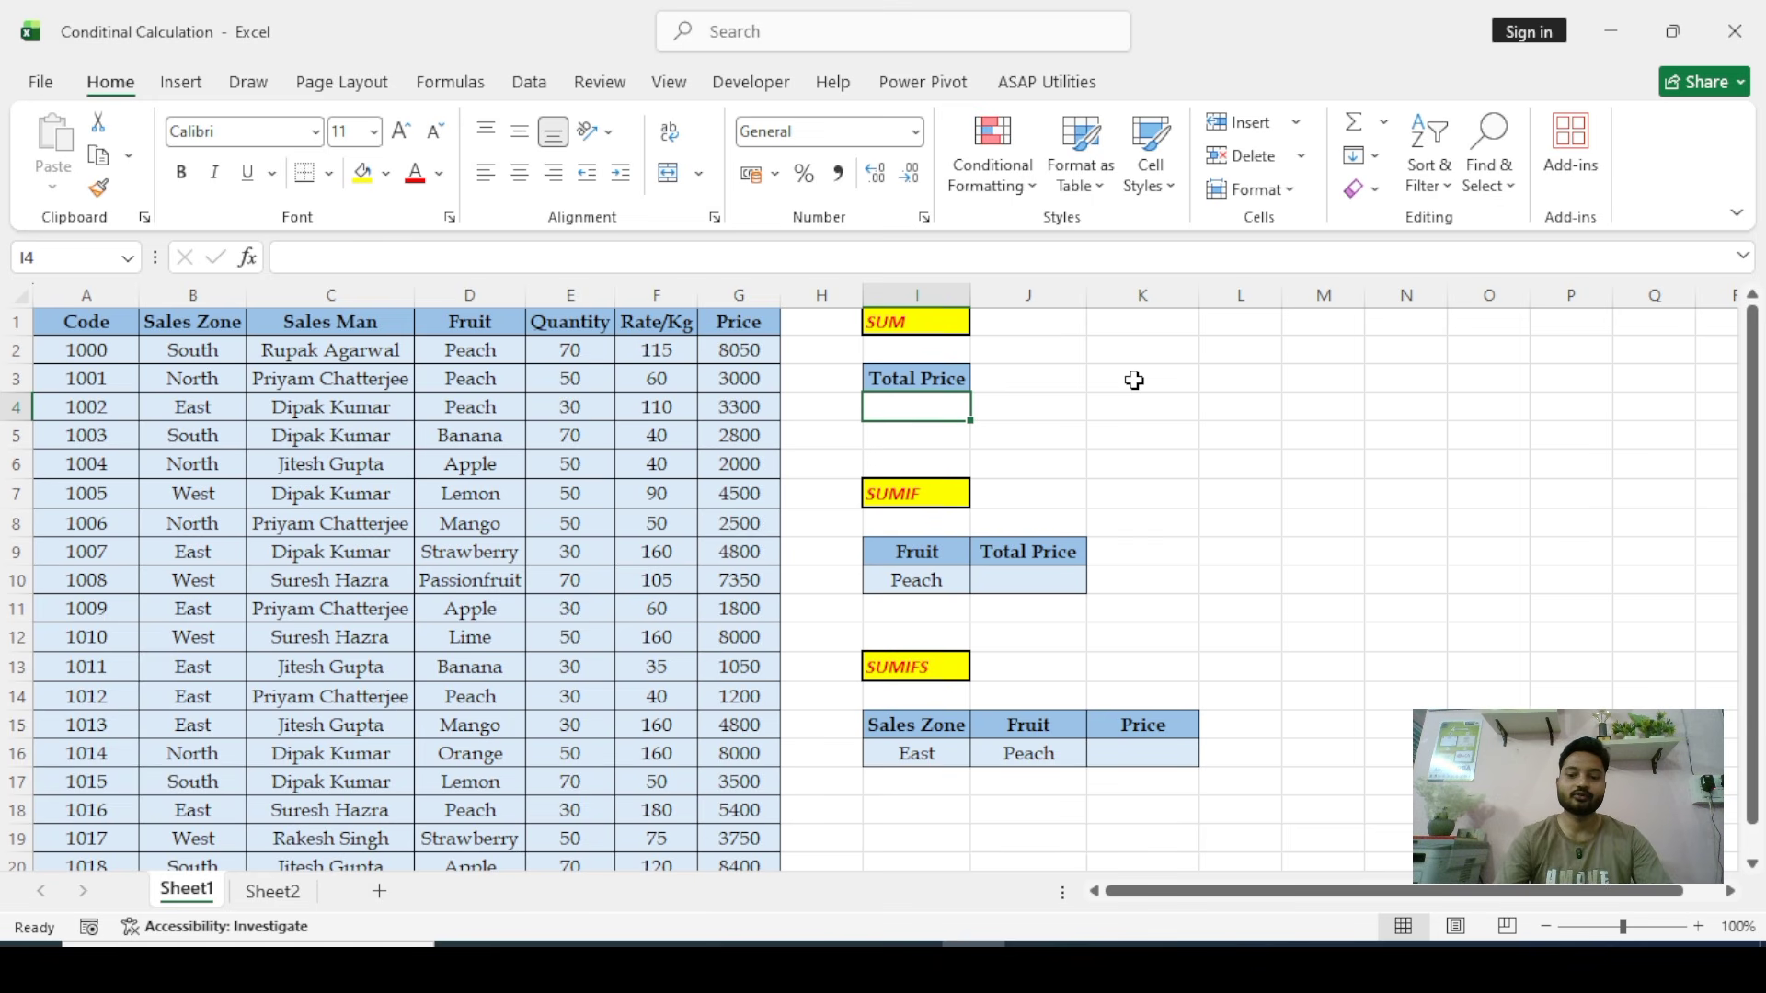
text(=sum)
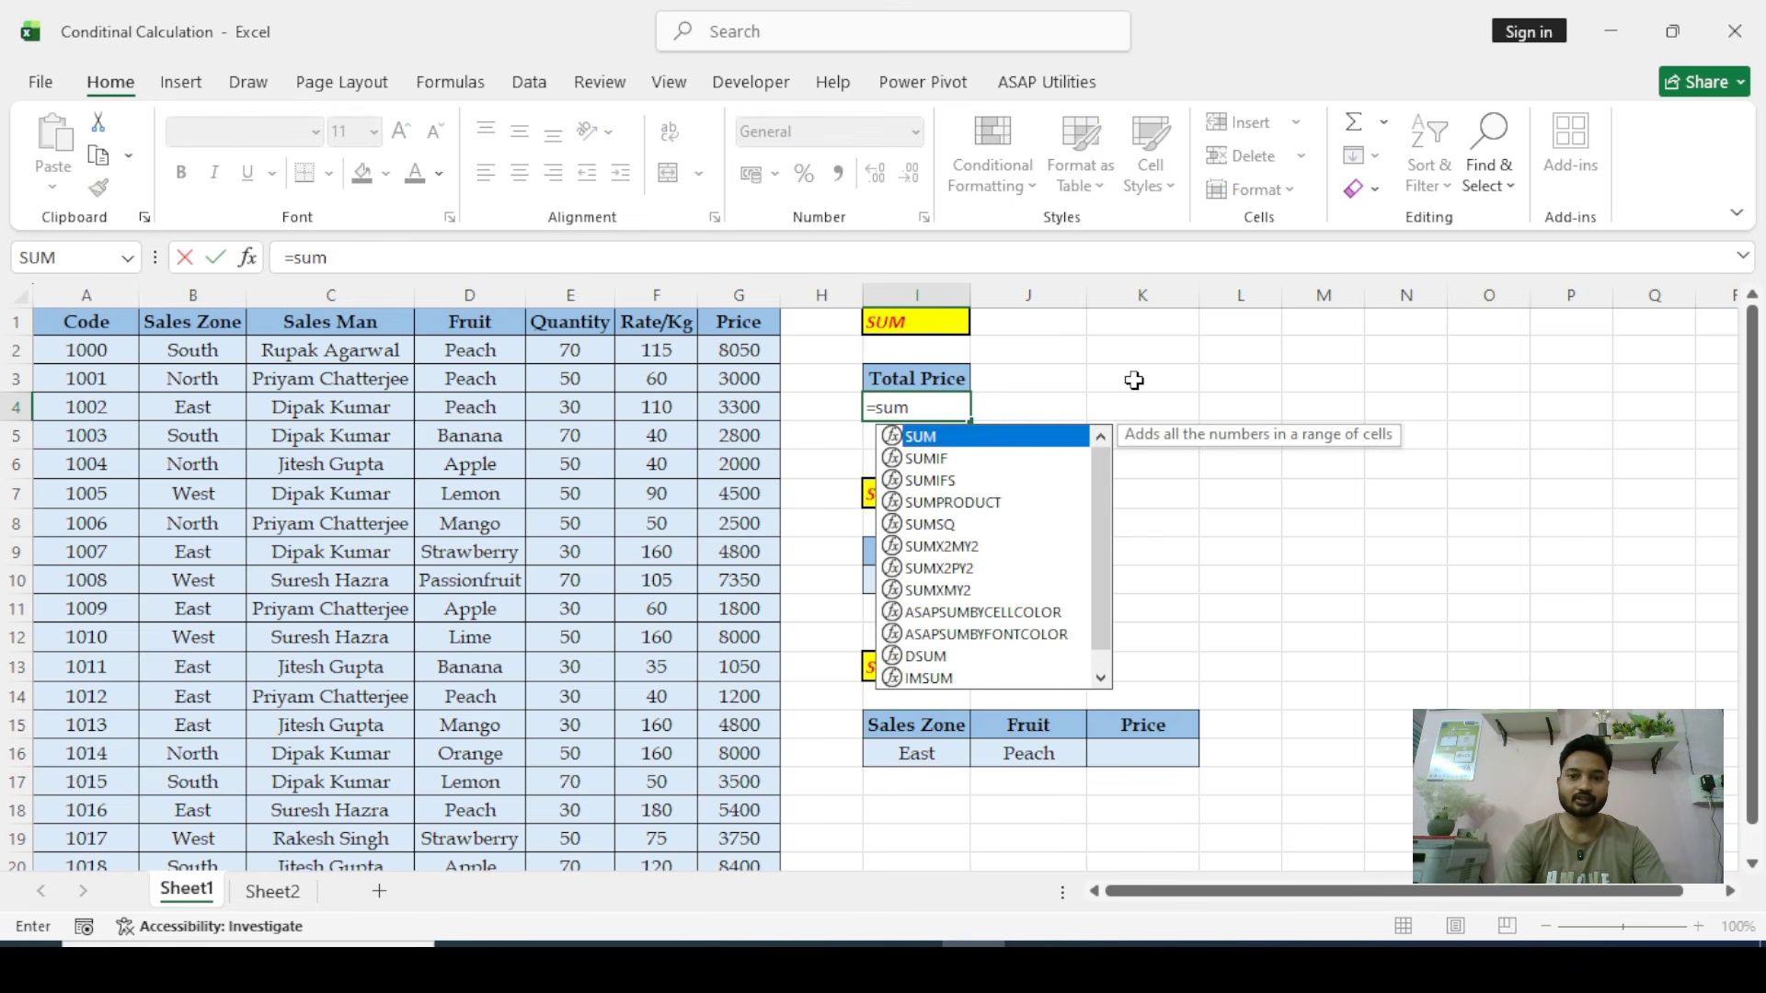
text(()
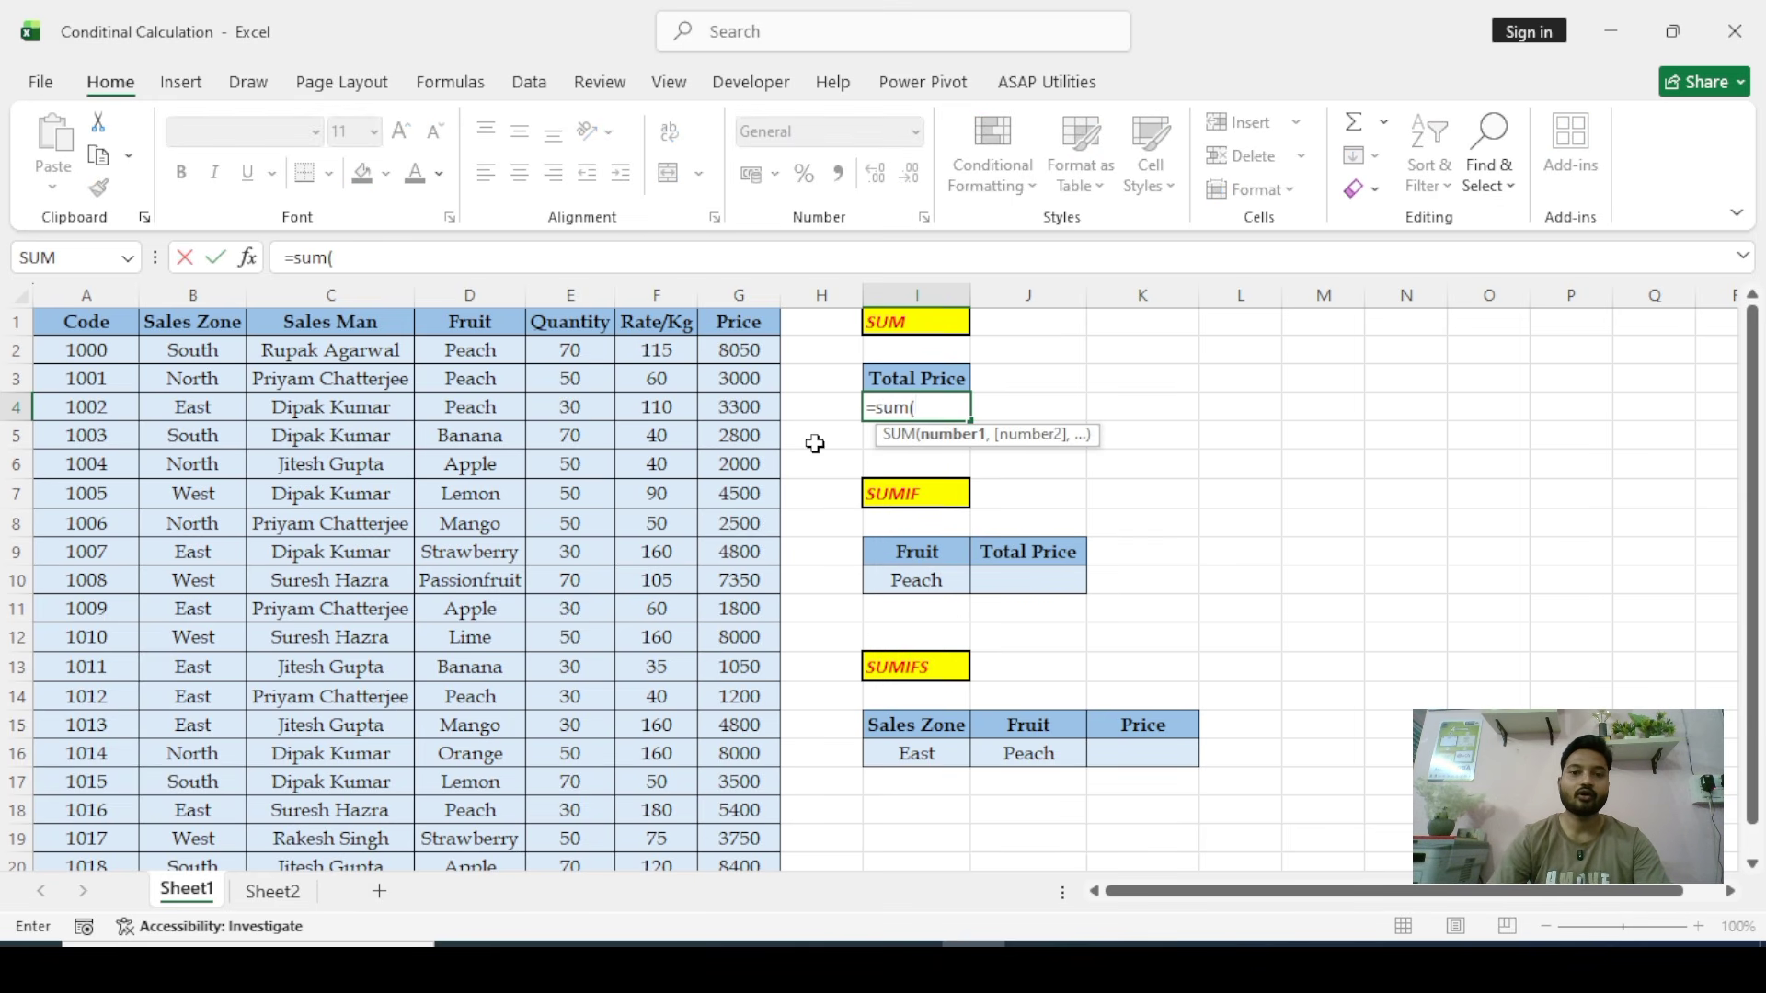
click(731, 353)
key(ctrl+shift+Down)
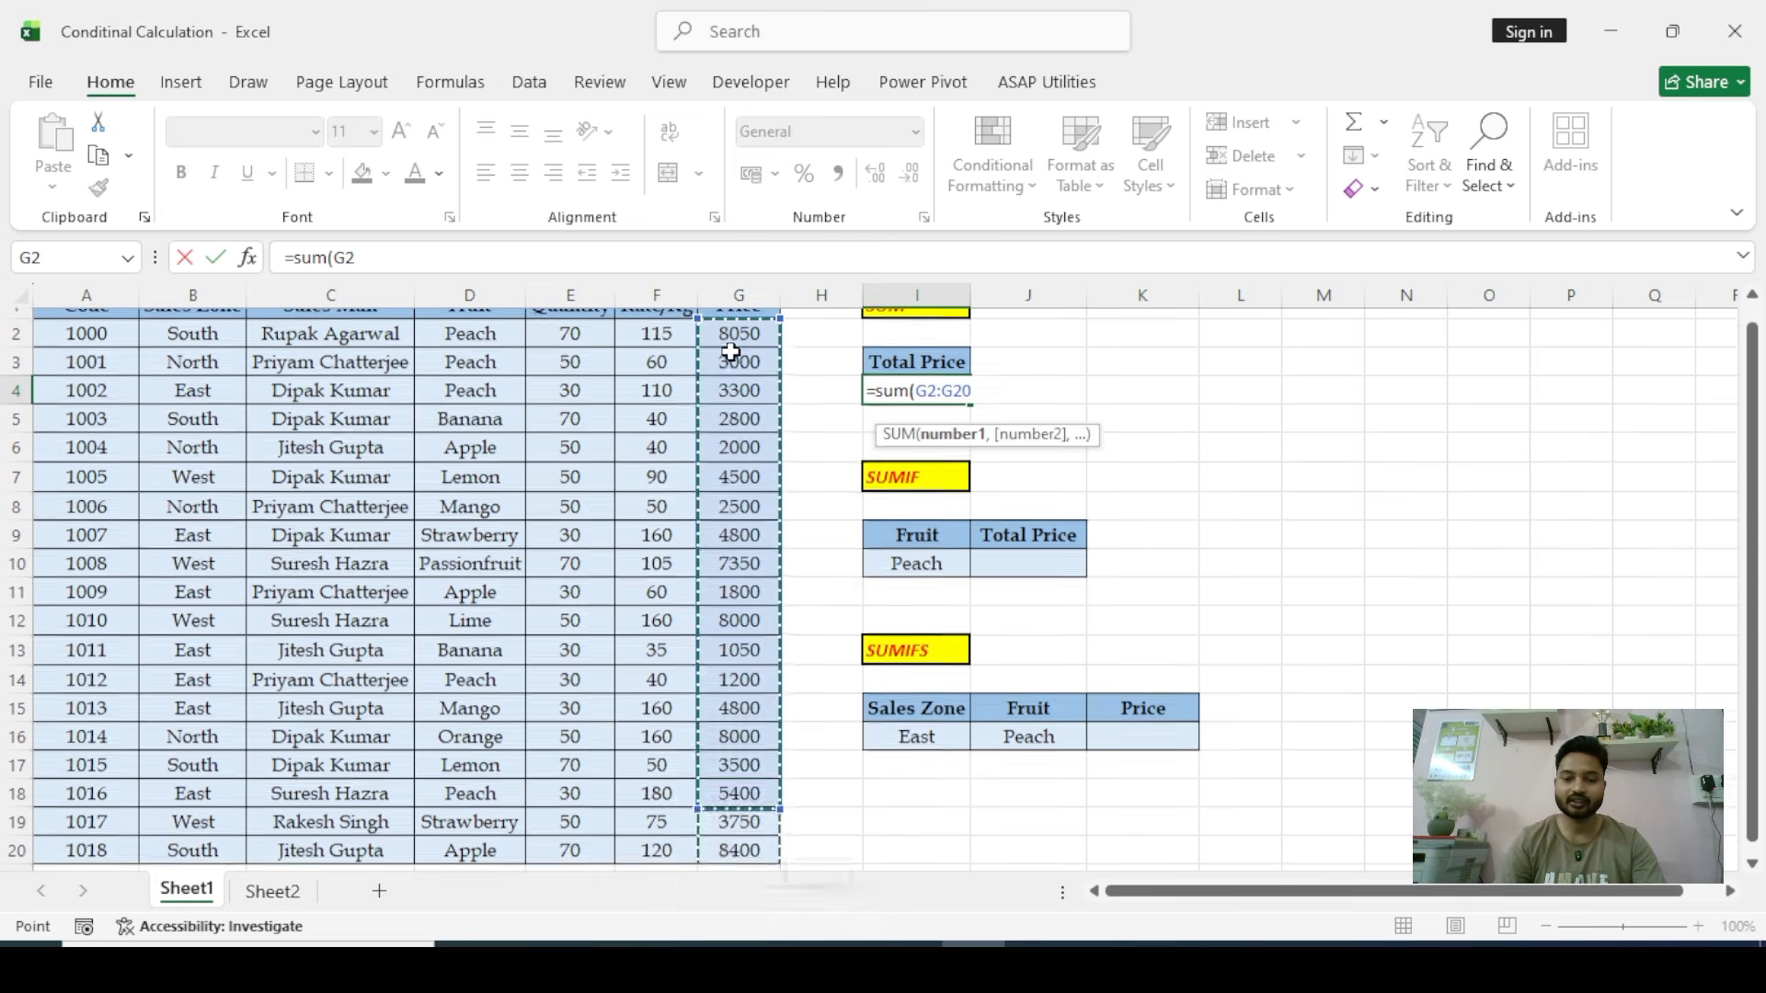
text())
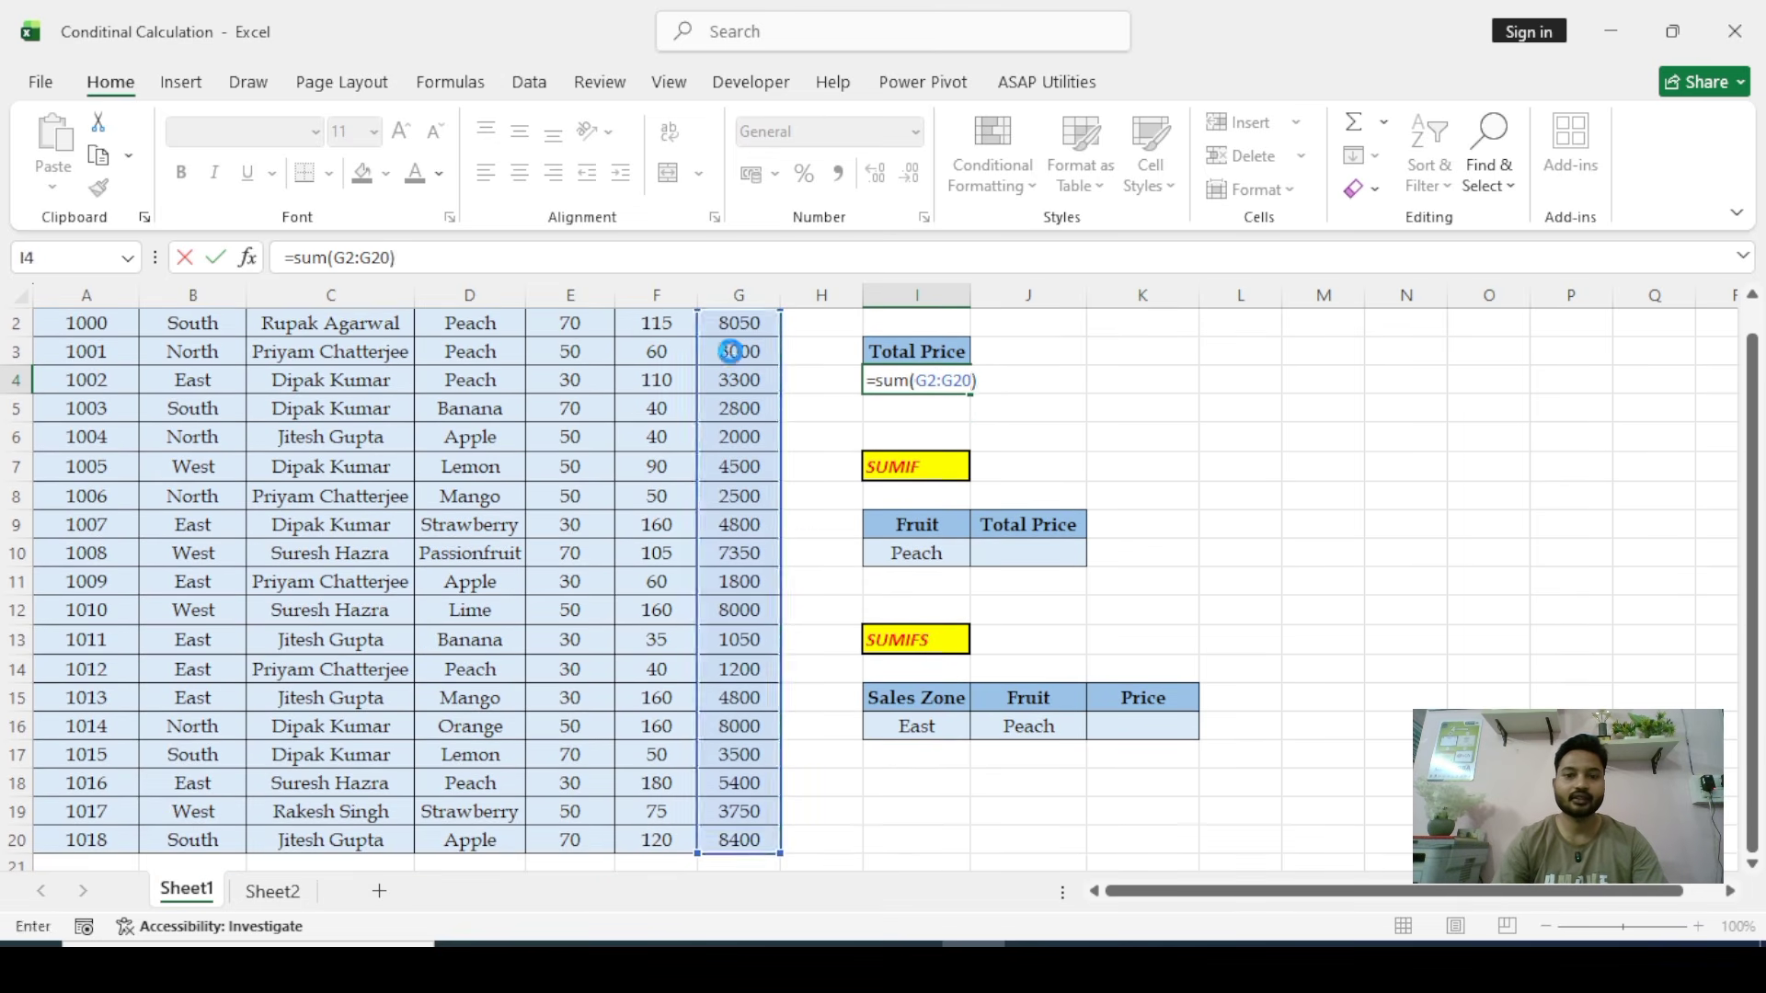
key(Return)
scroll(731, 353, up, 1)
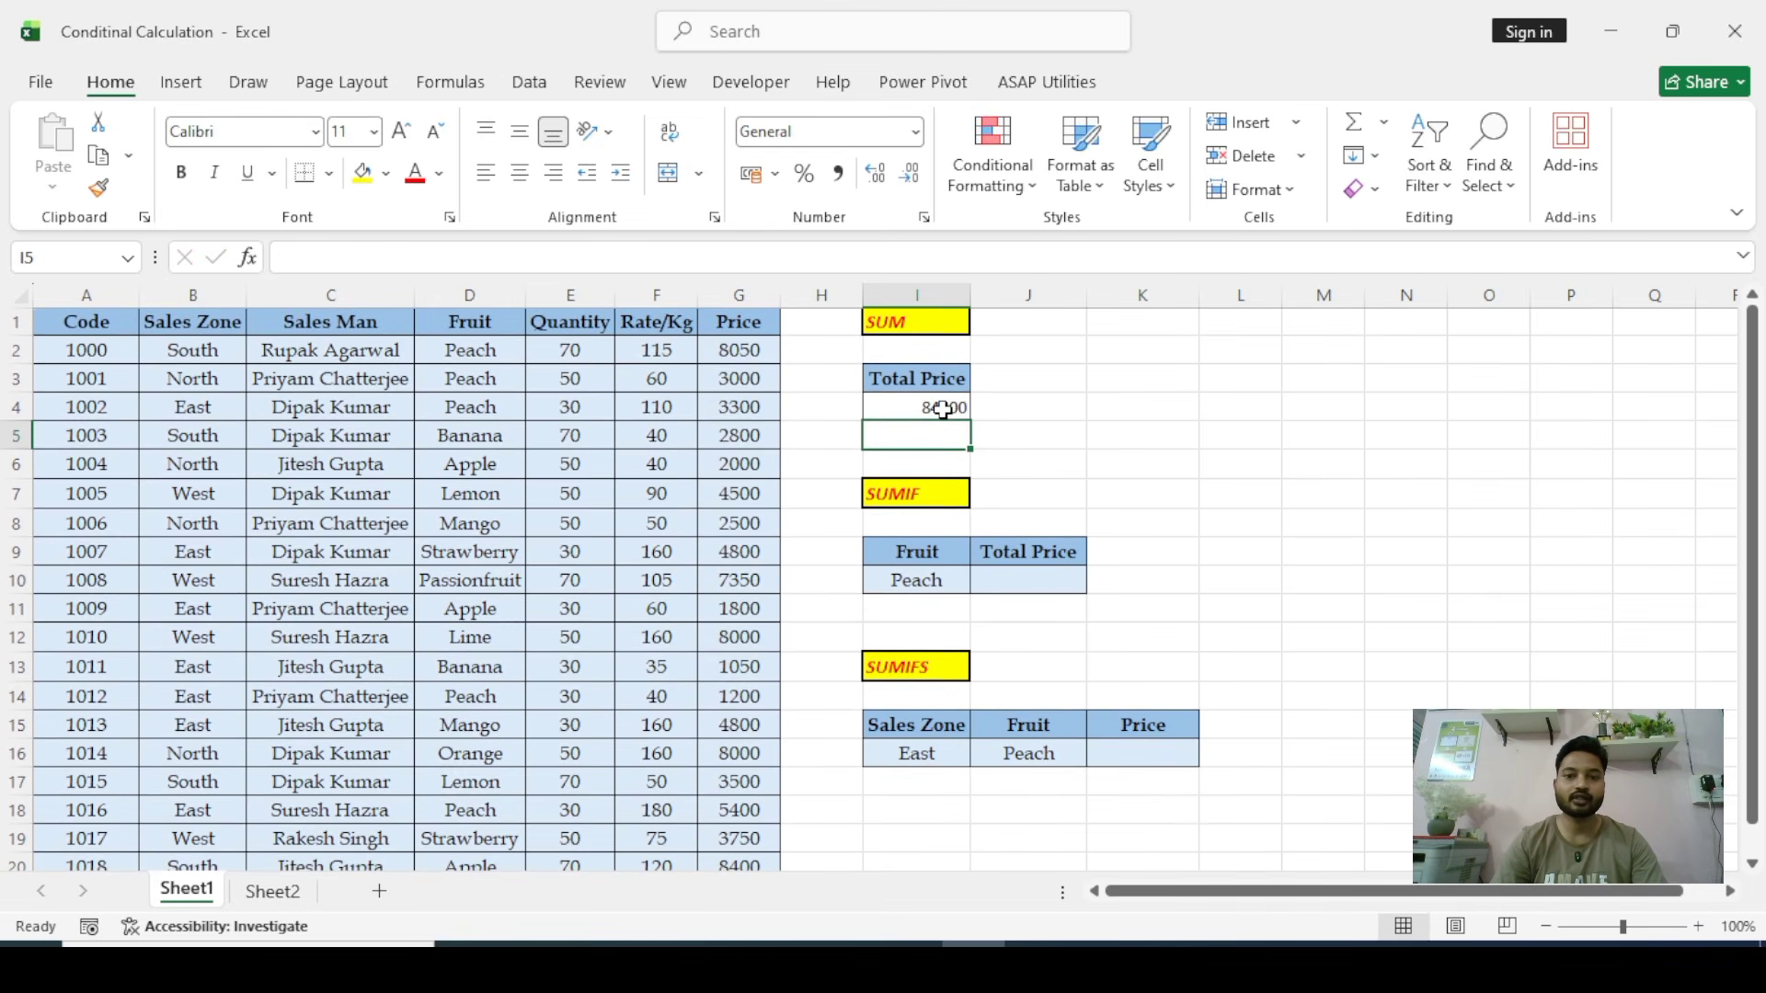
click(942, 410)
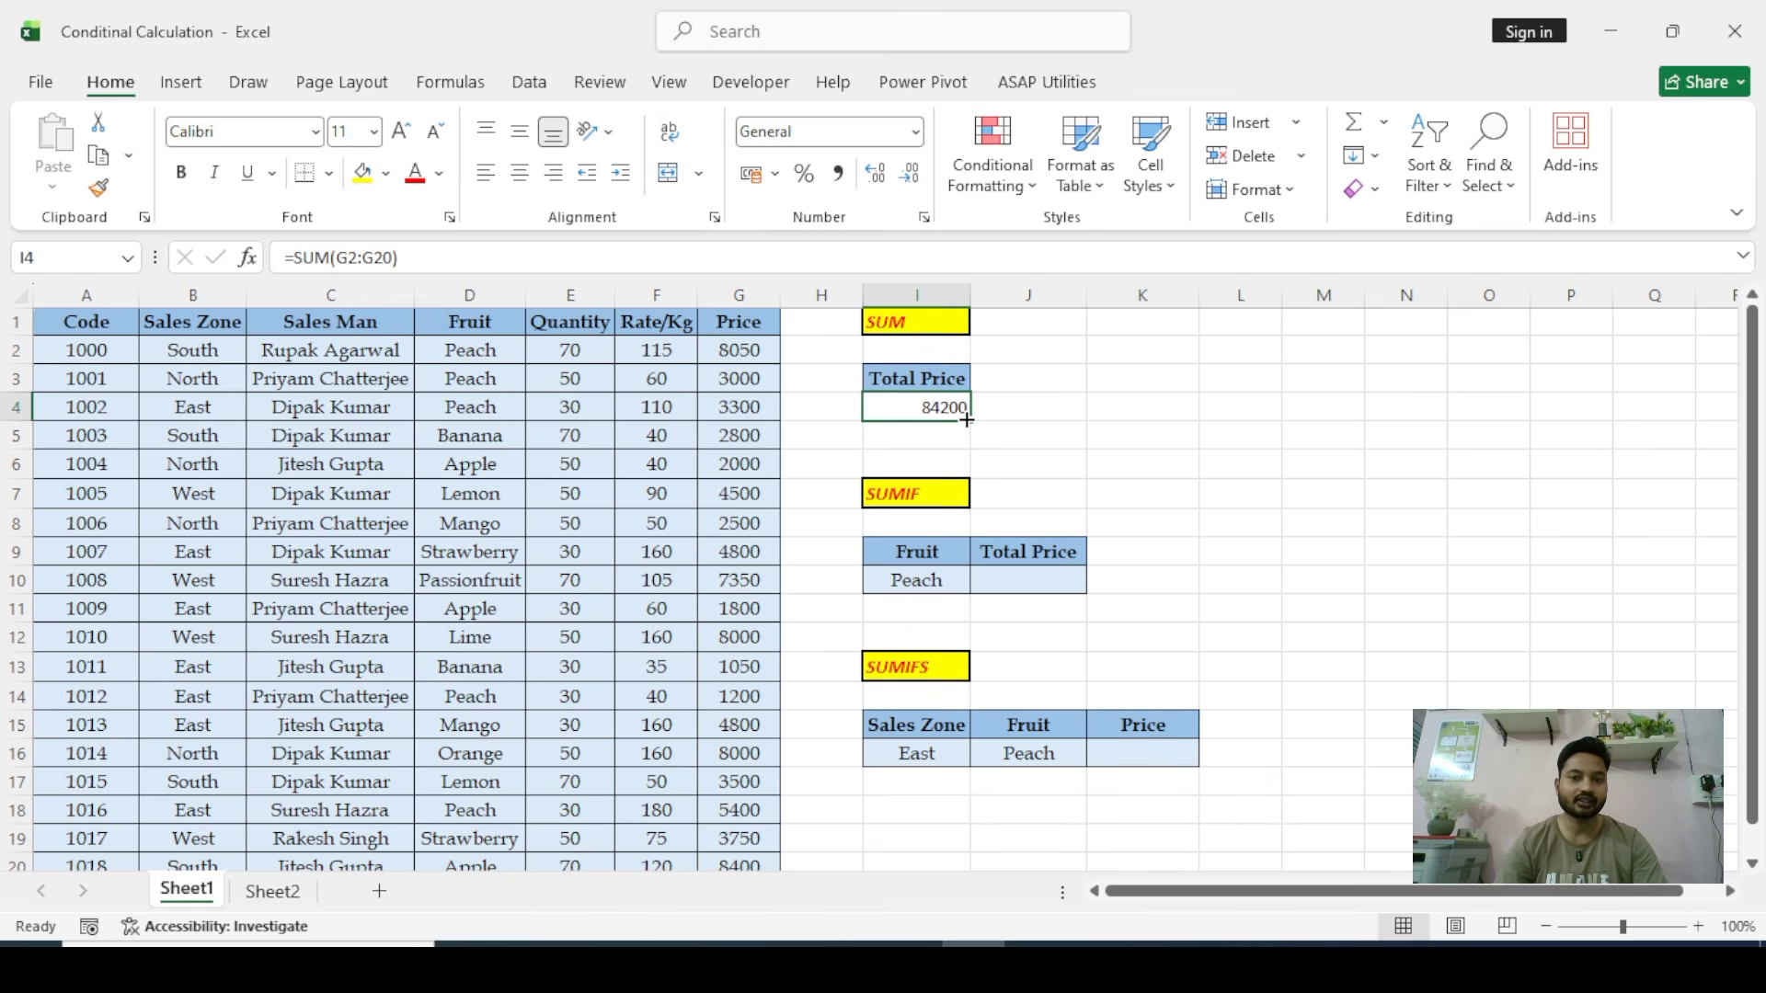
click(918, 499)
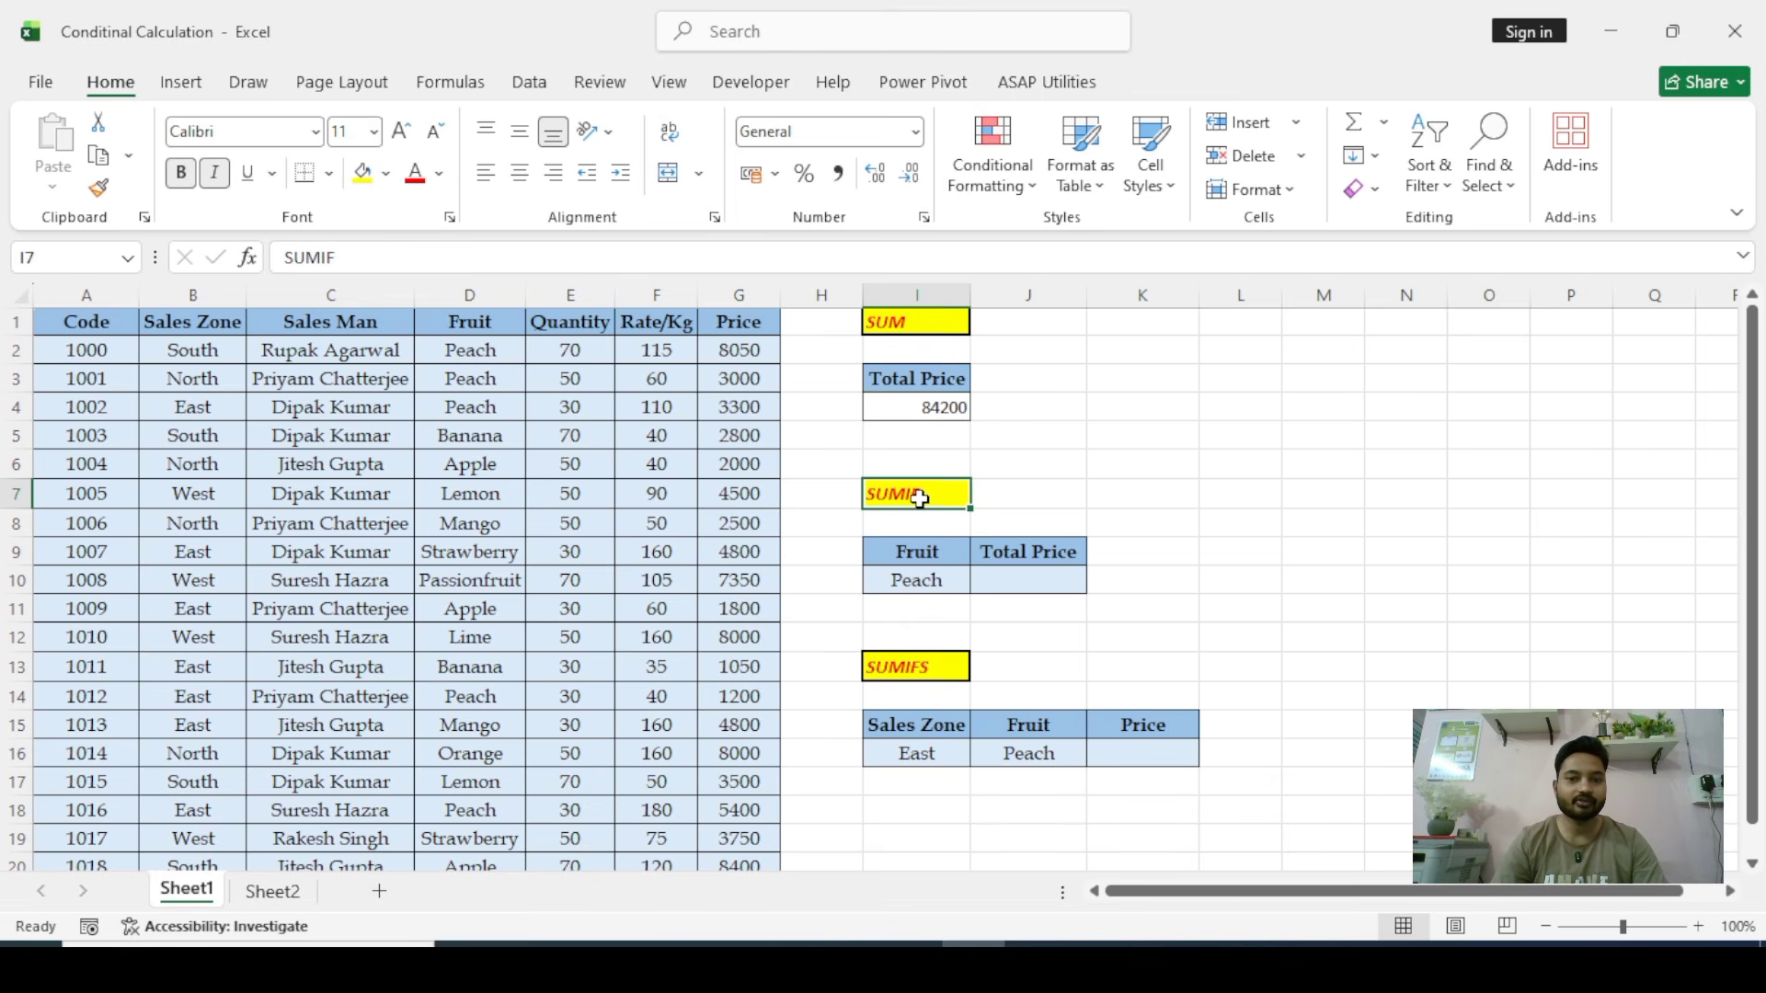
click(1026, 587)
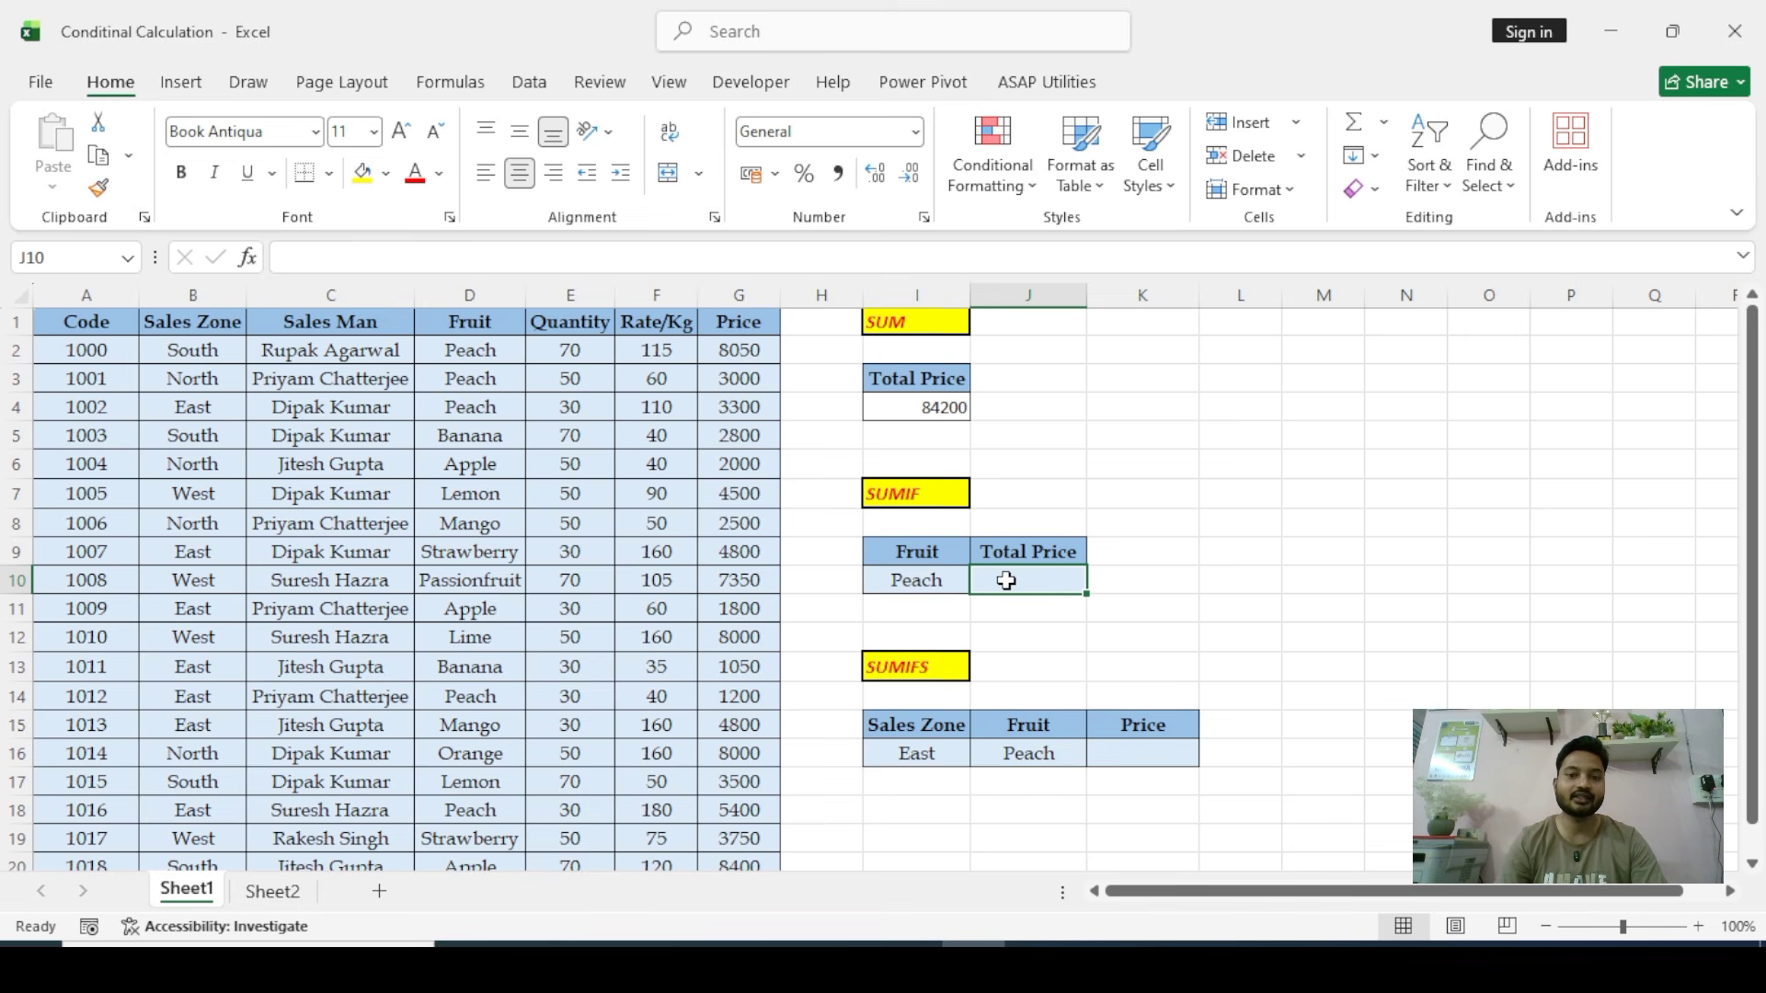
click(467, 333)
key(ctrl+shift+Down)
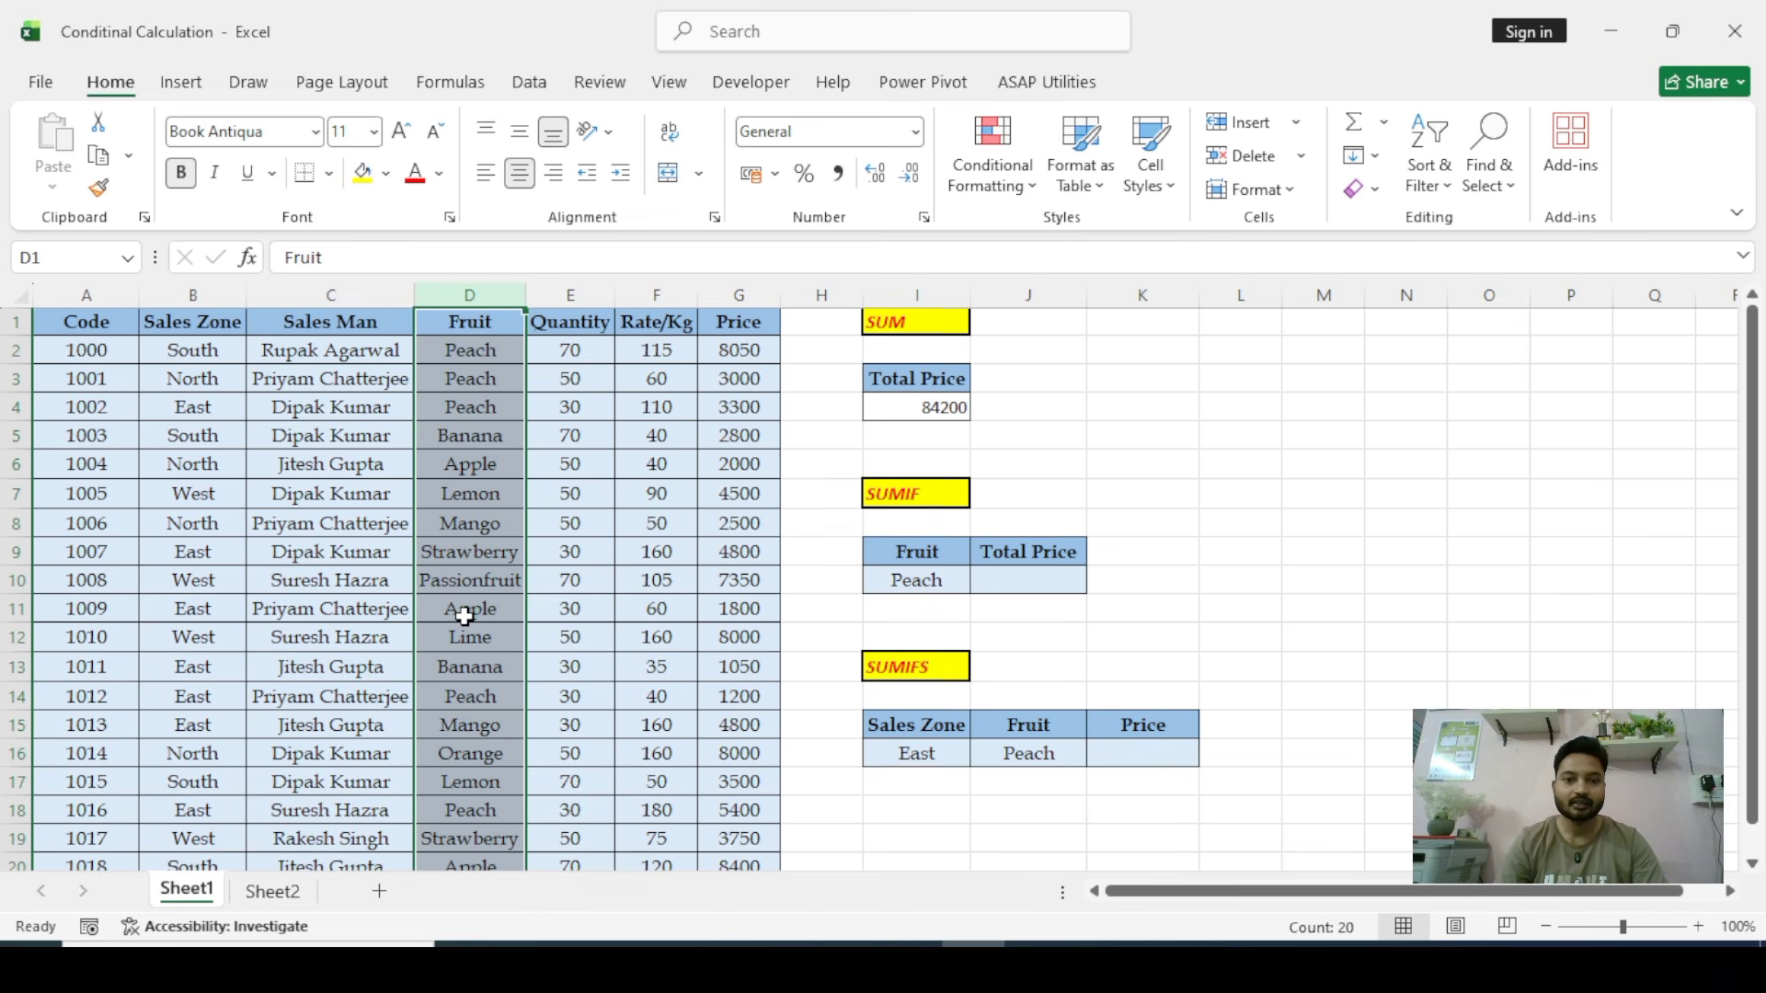
click(745, 355)
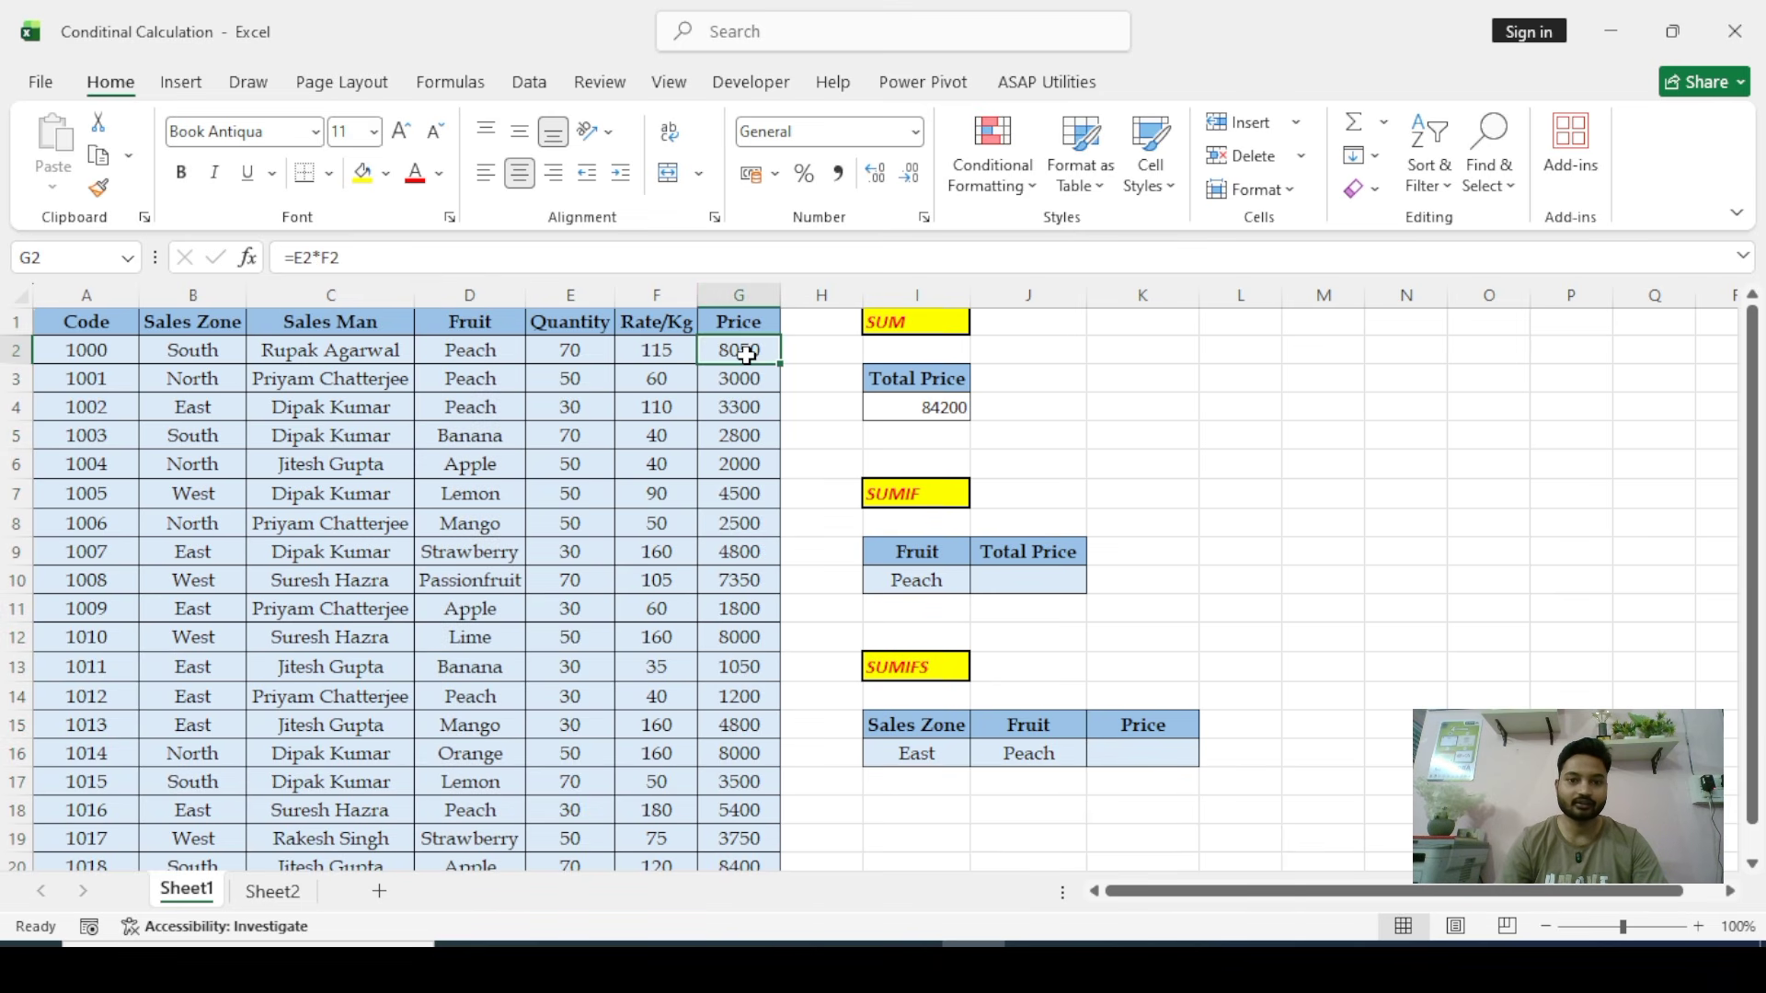
Start a SUMIF formula in cell J10 with the Fruit column D2:D20 as its range
click(1045, 578)
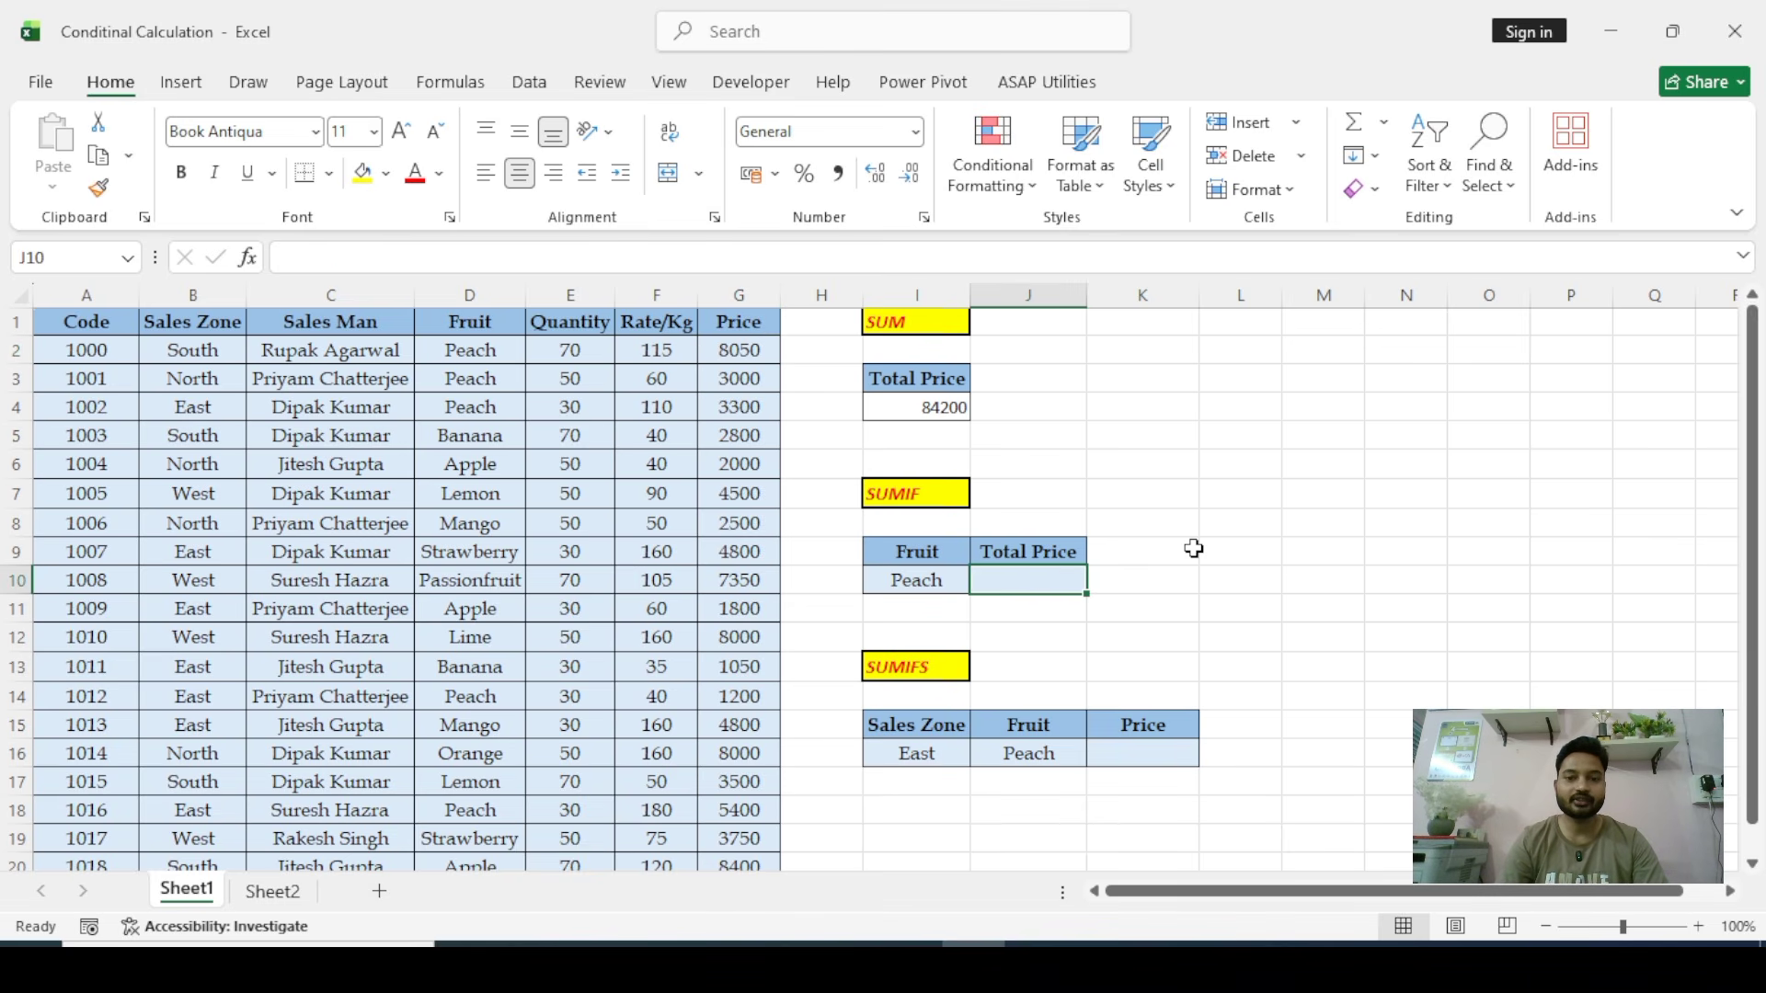
text(=)
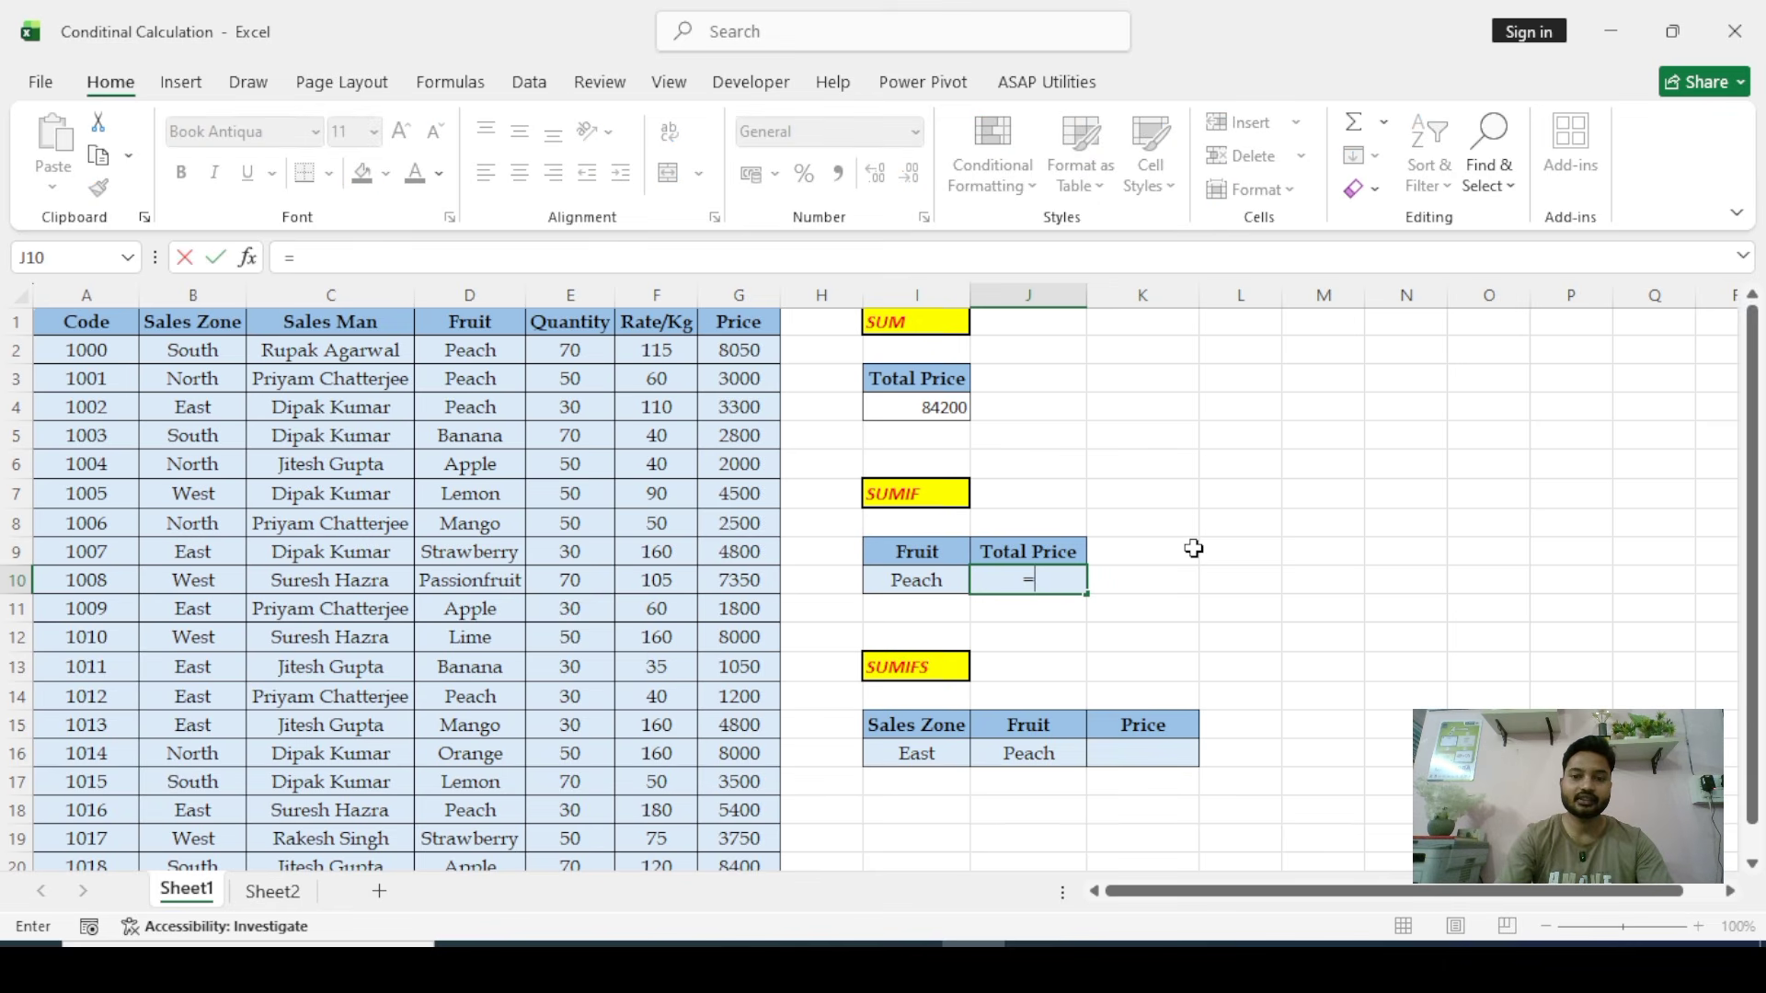
text(sumif)
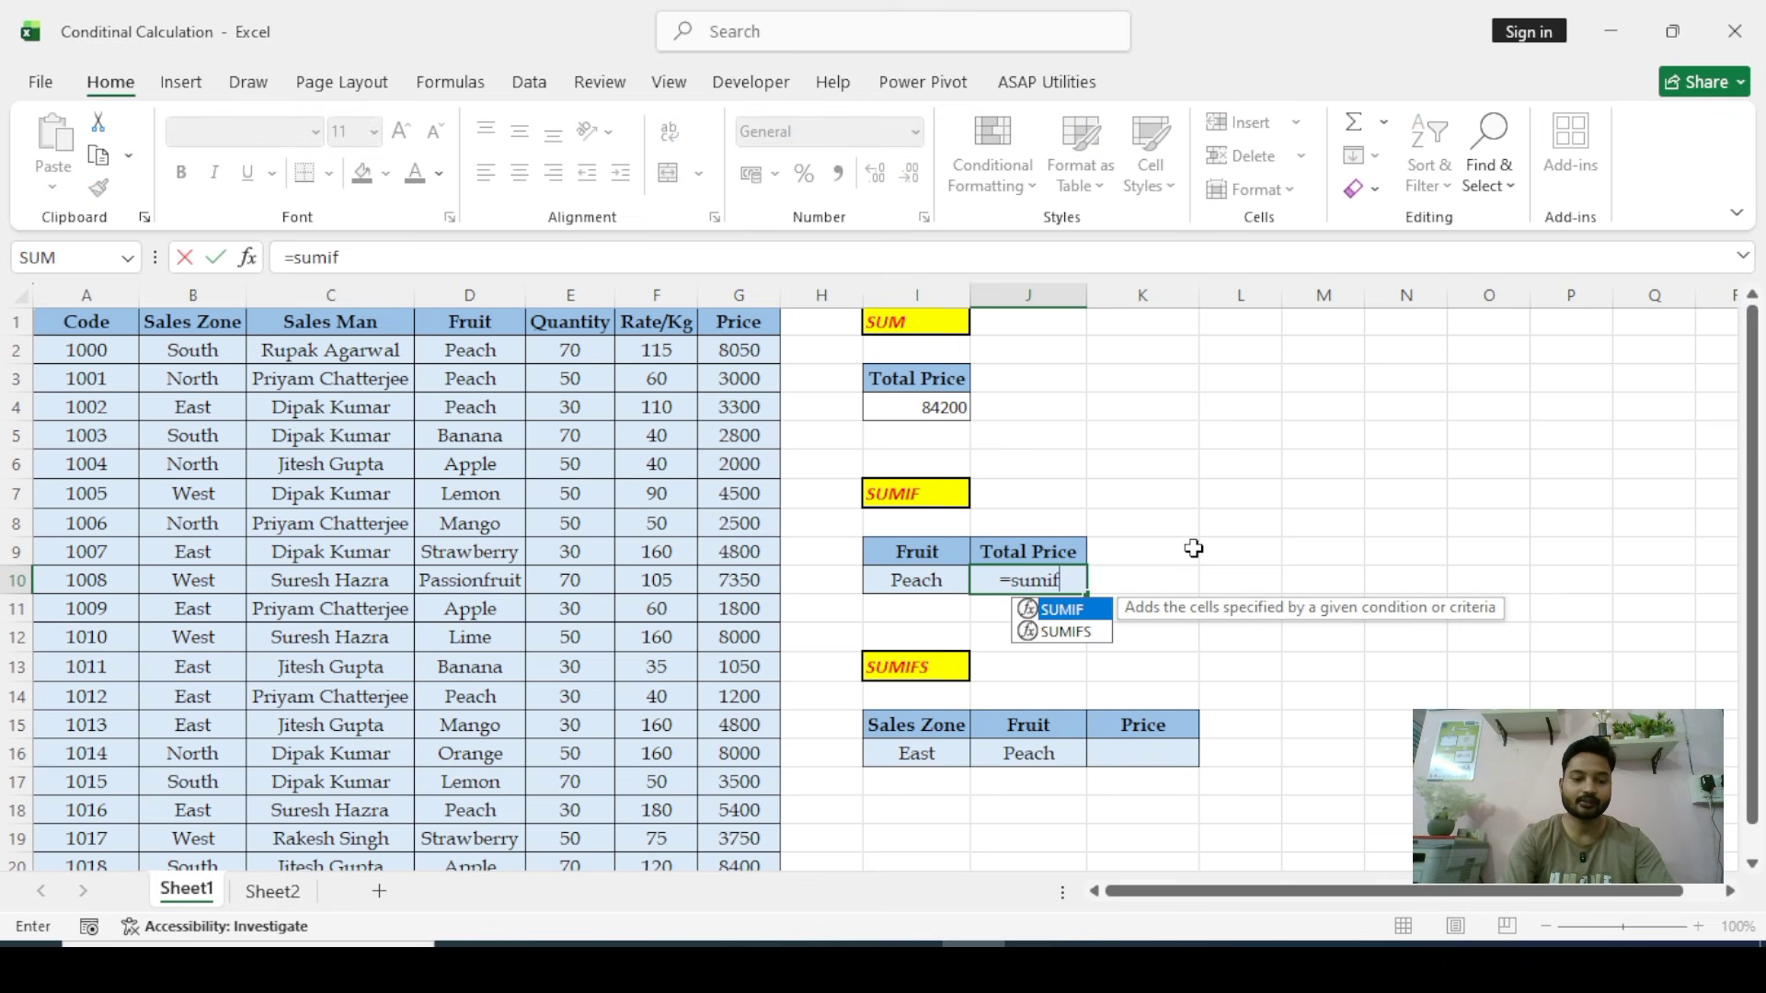
key(Tab)
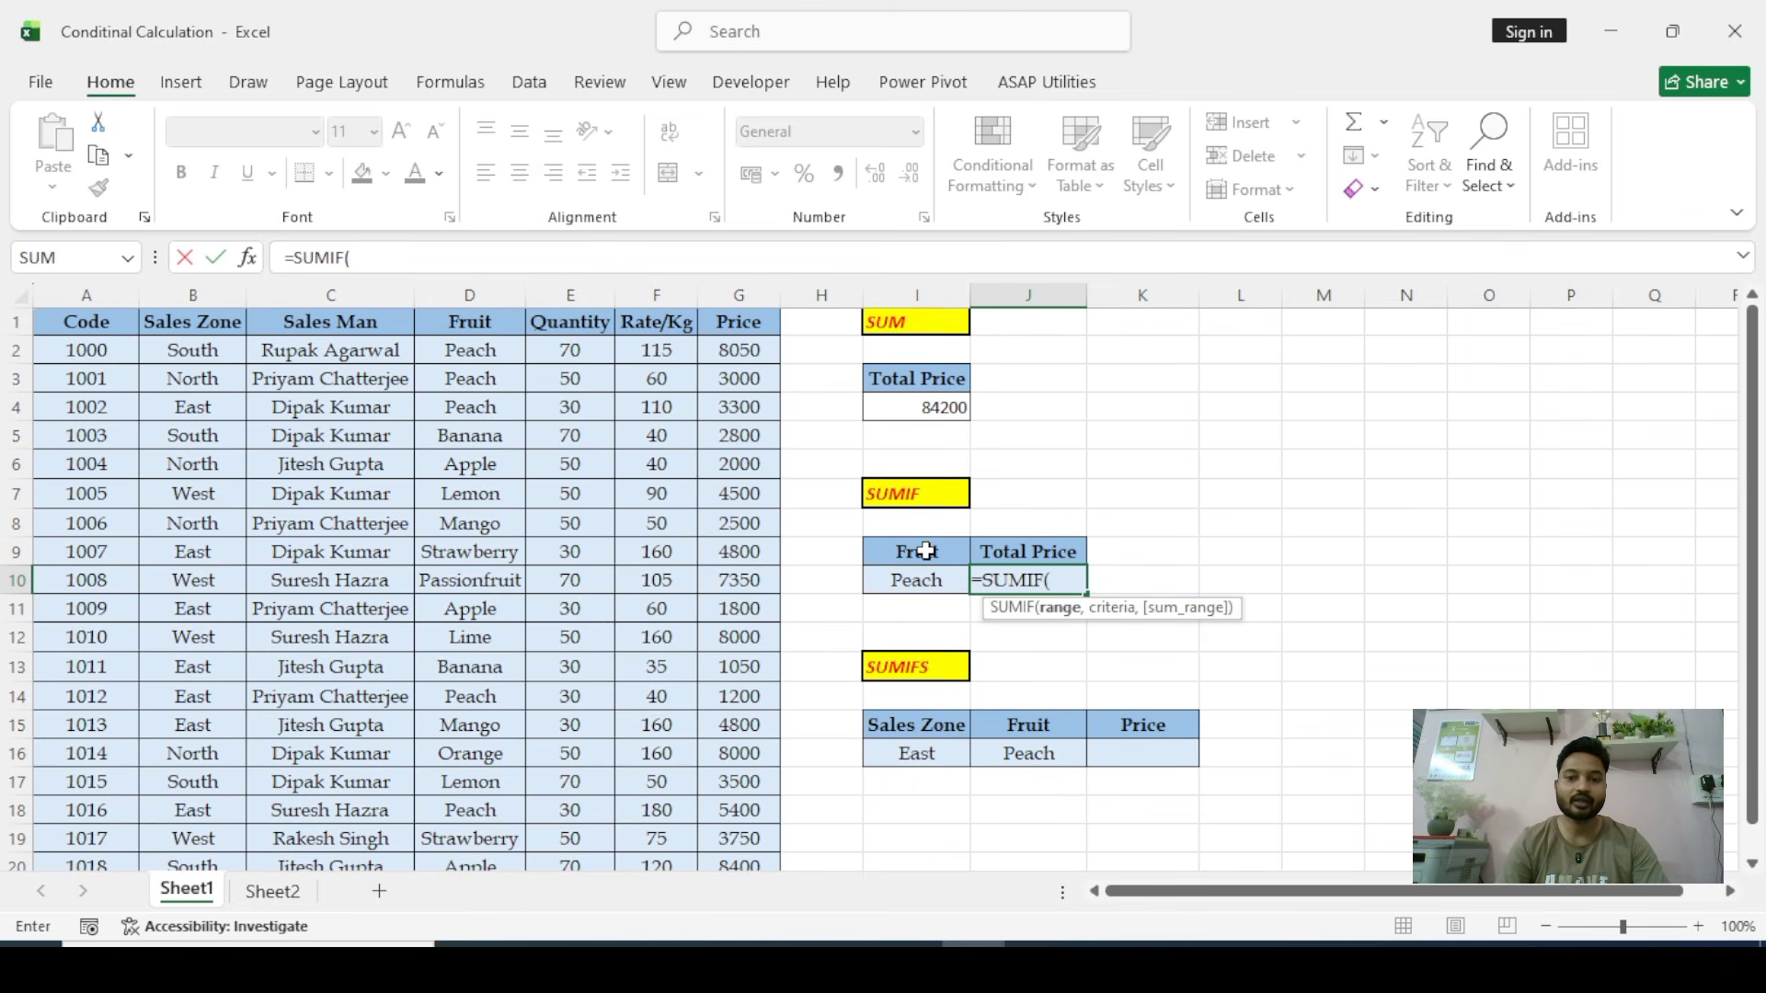
click(478, 358)
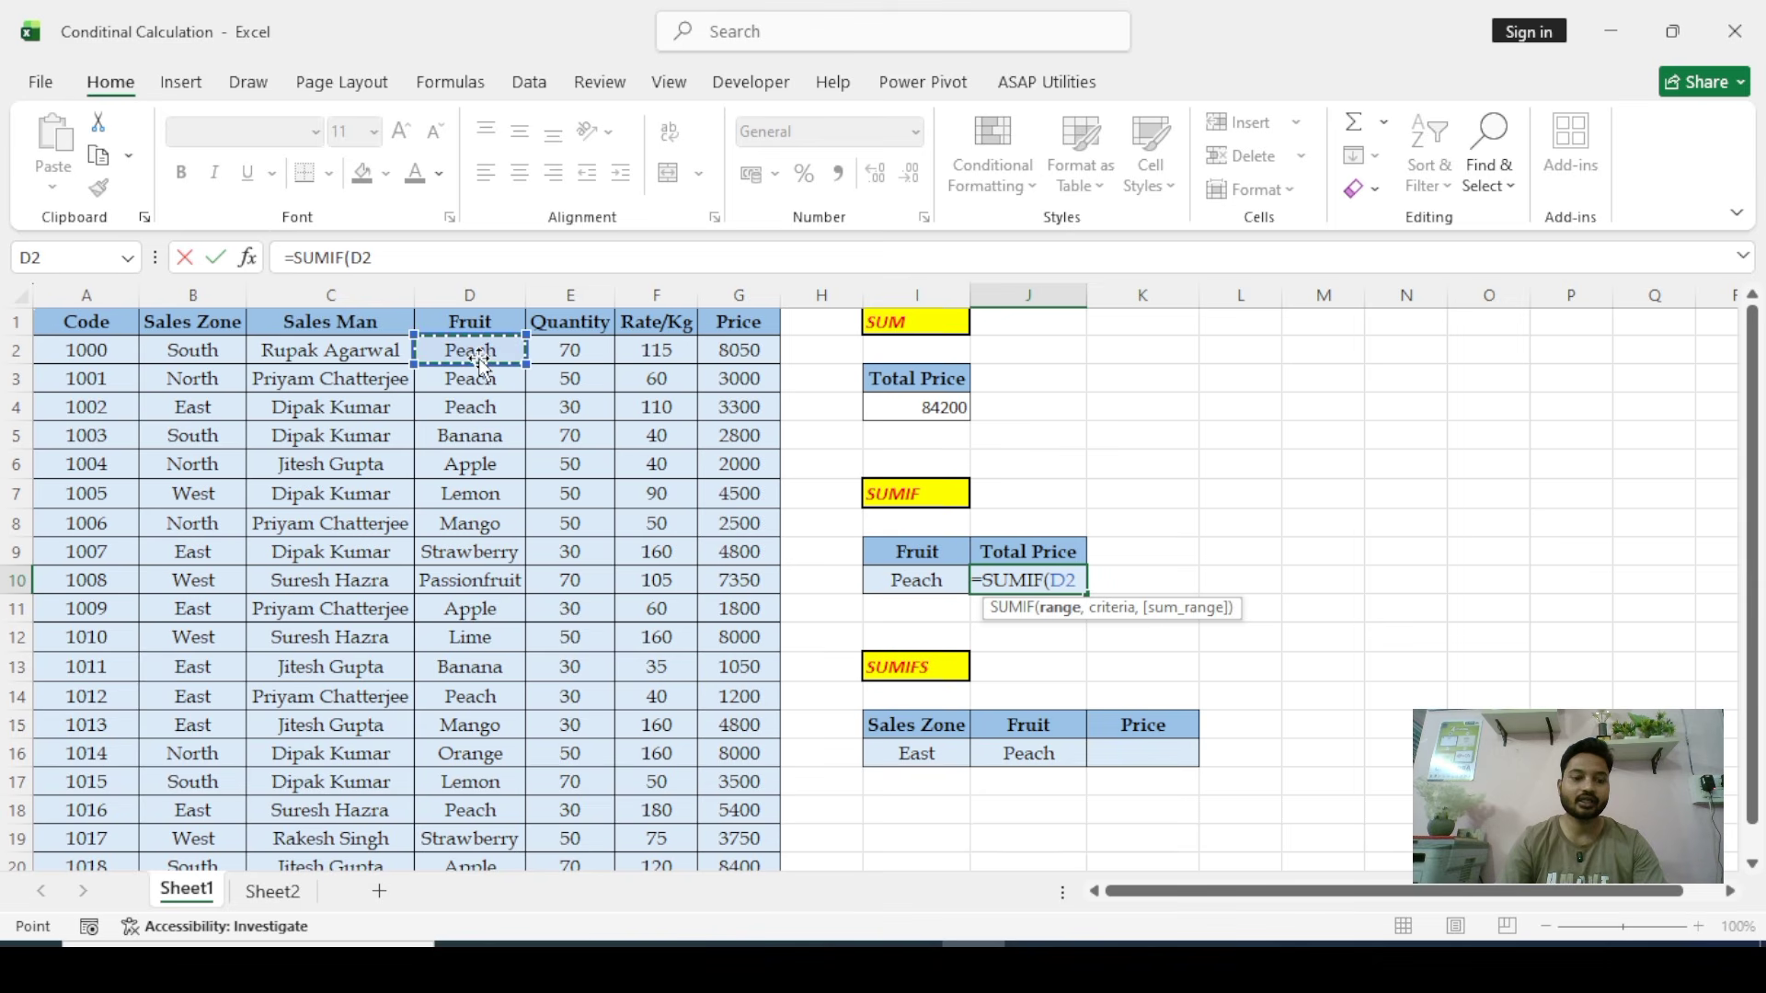
key(ctrl+shift+Down)
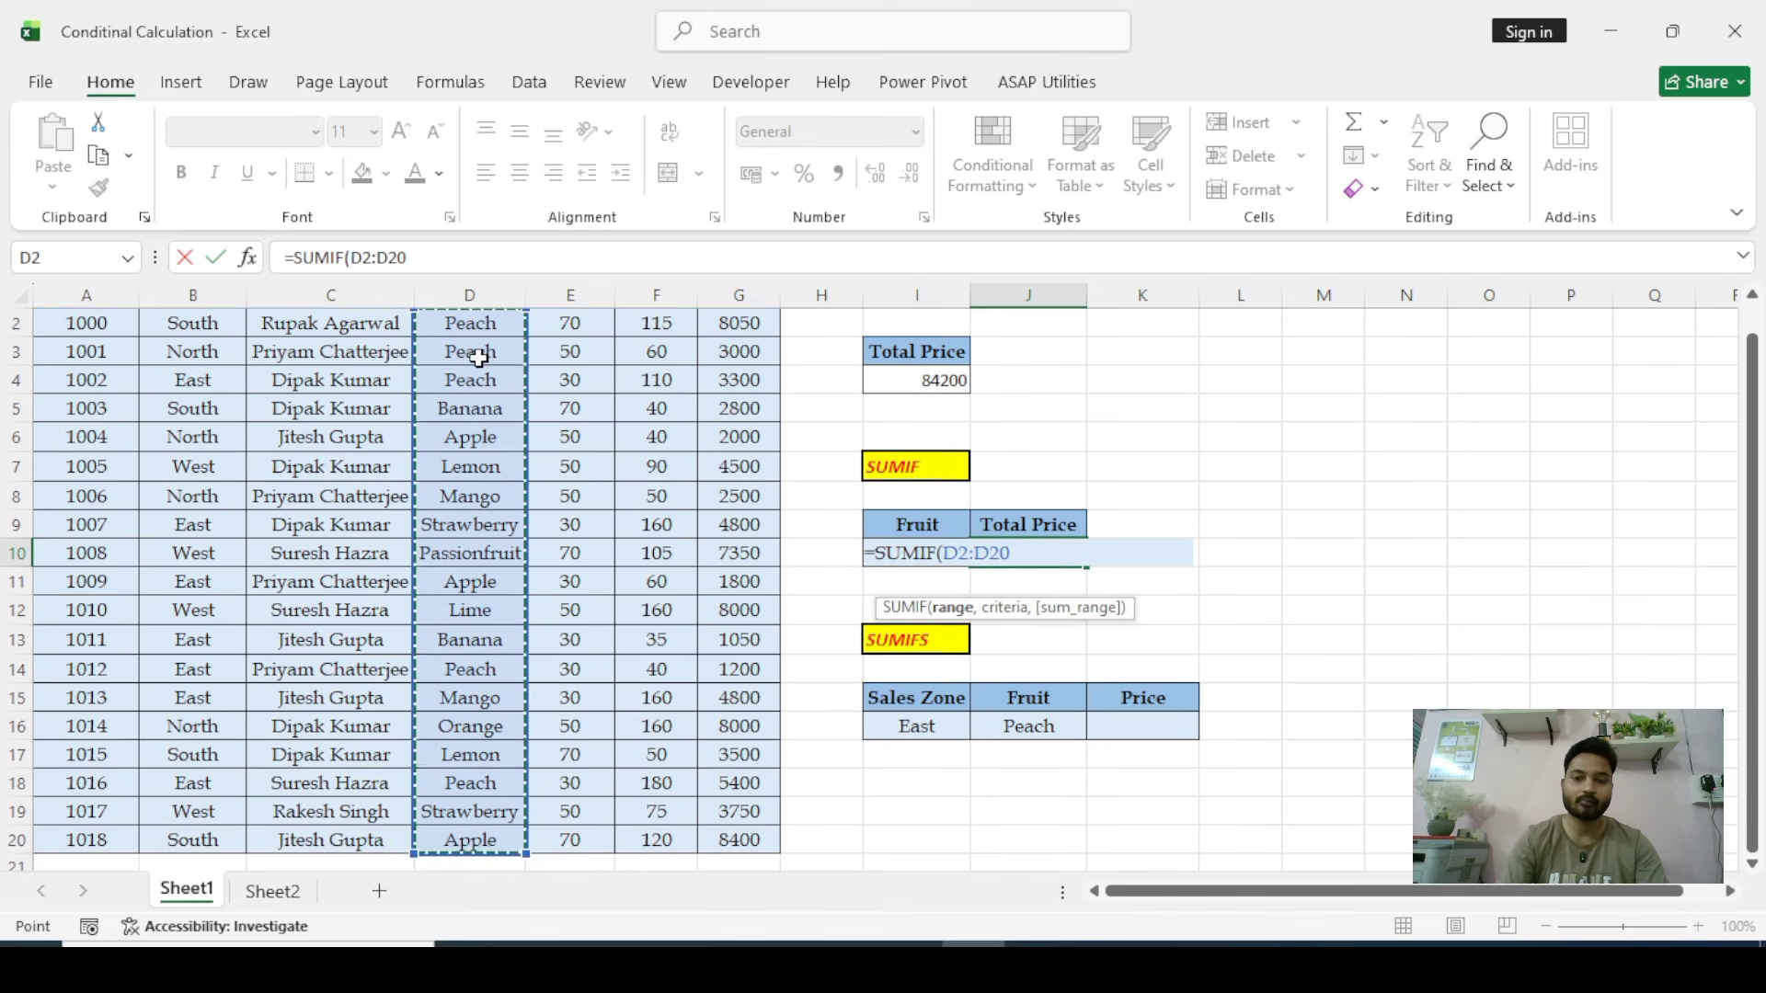
text(,)
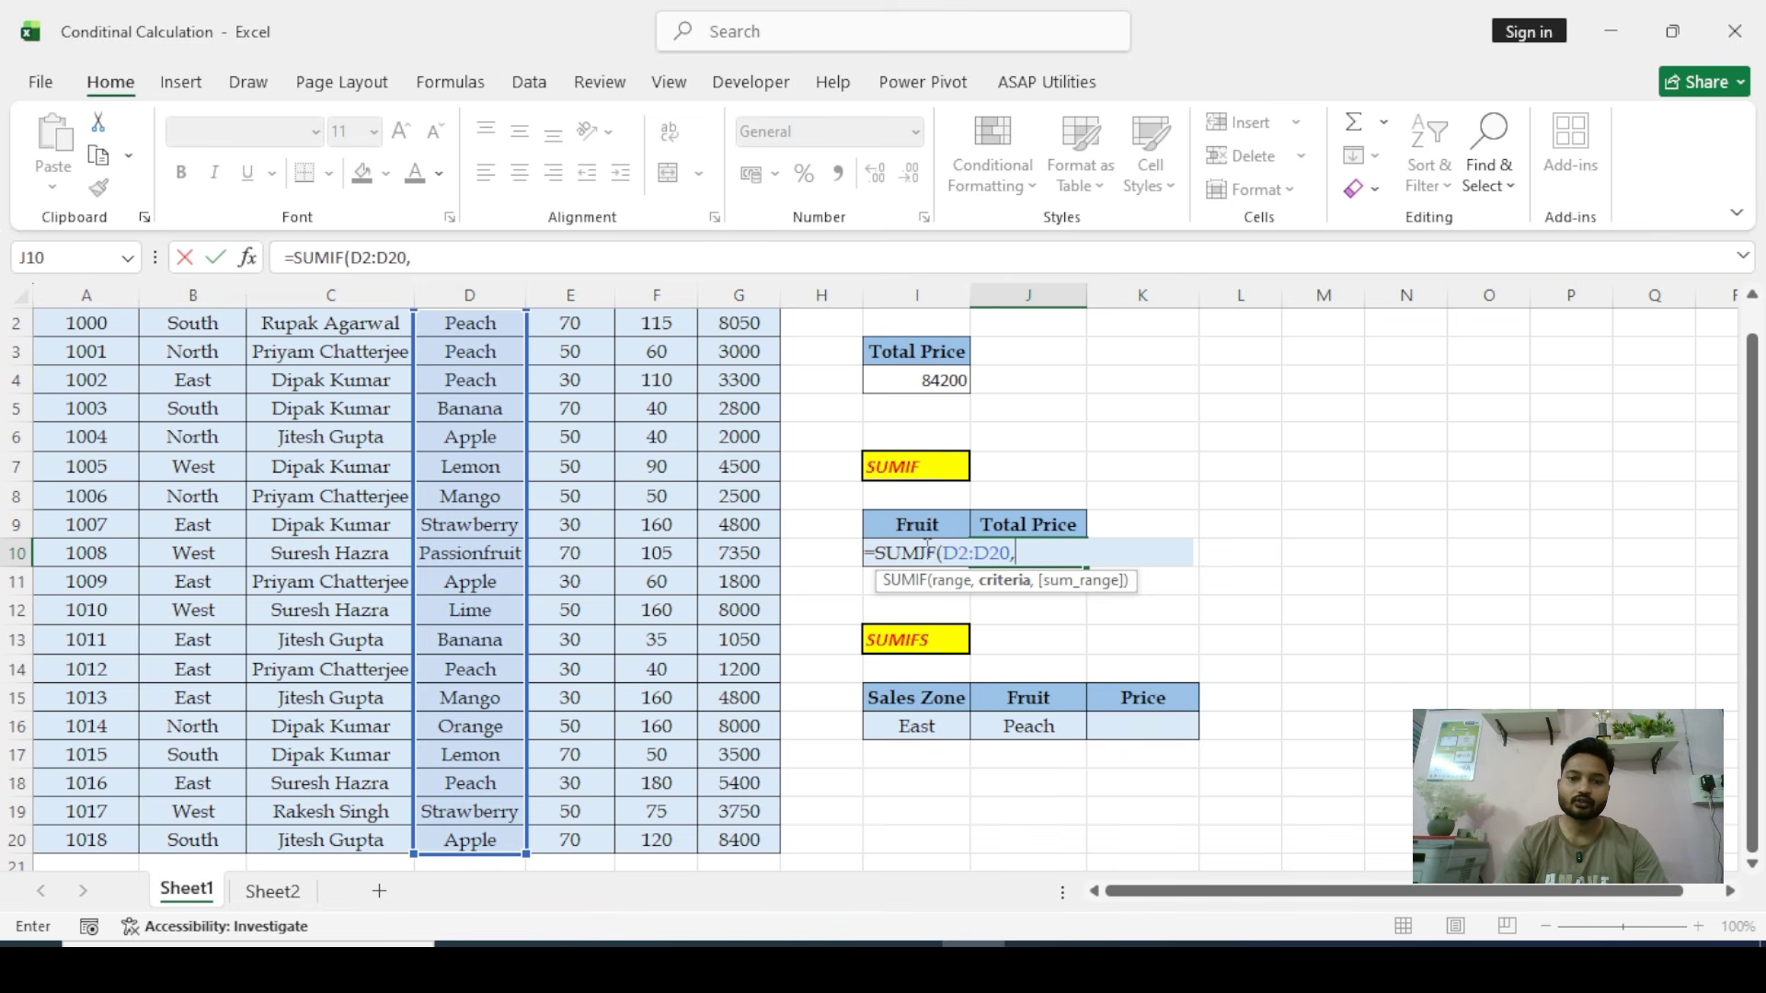
Complete the SUMIF formula with the criterion "Peach" and the absolute sum range $G$2:$G$20
scroll(913, 550, up, 1)
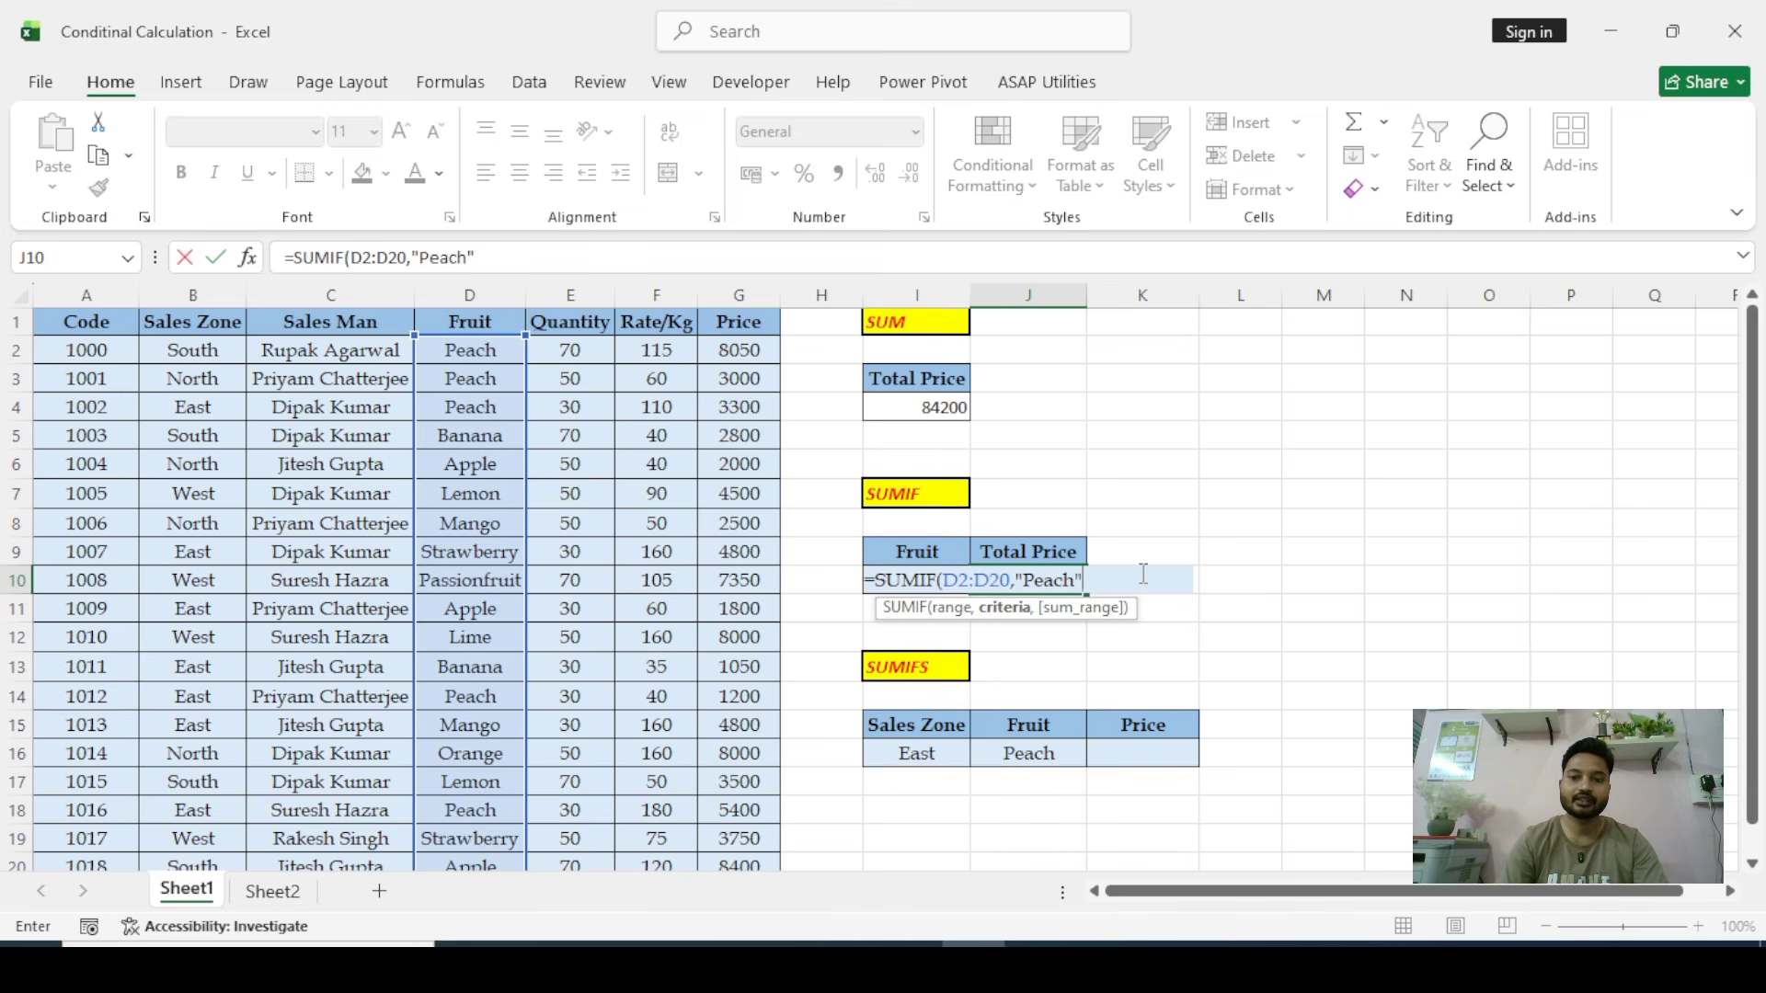
text(,)
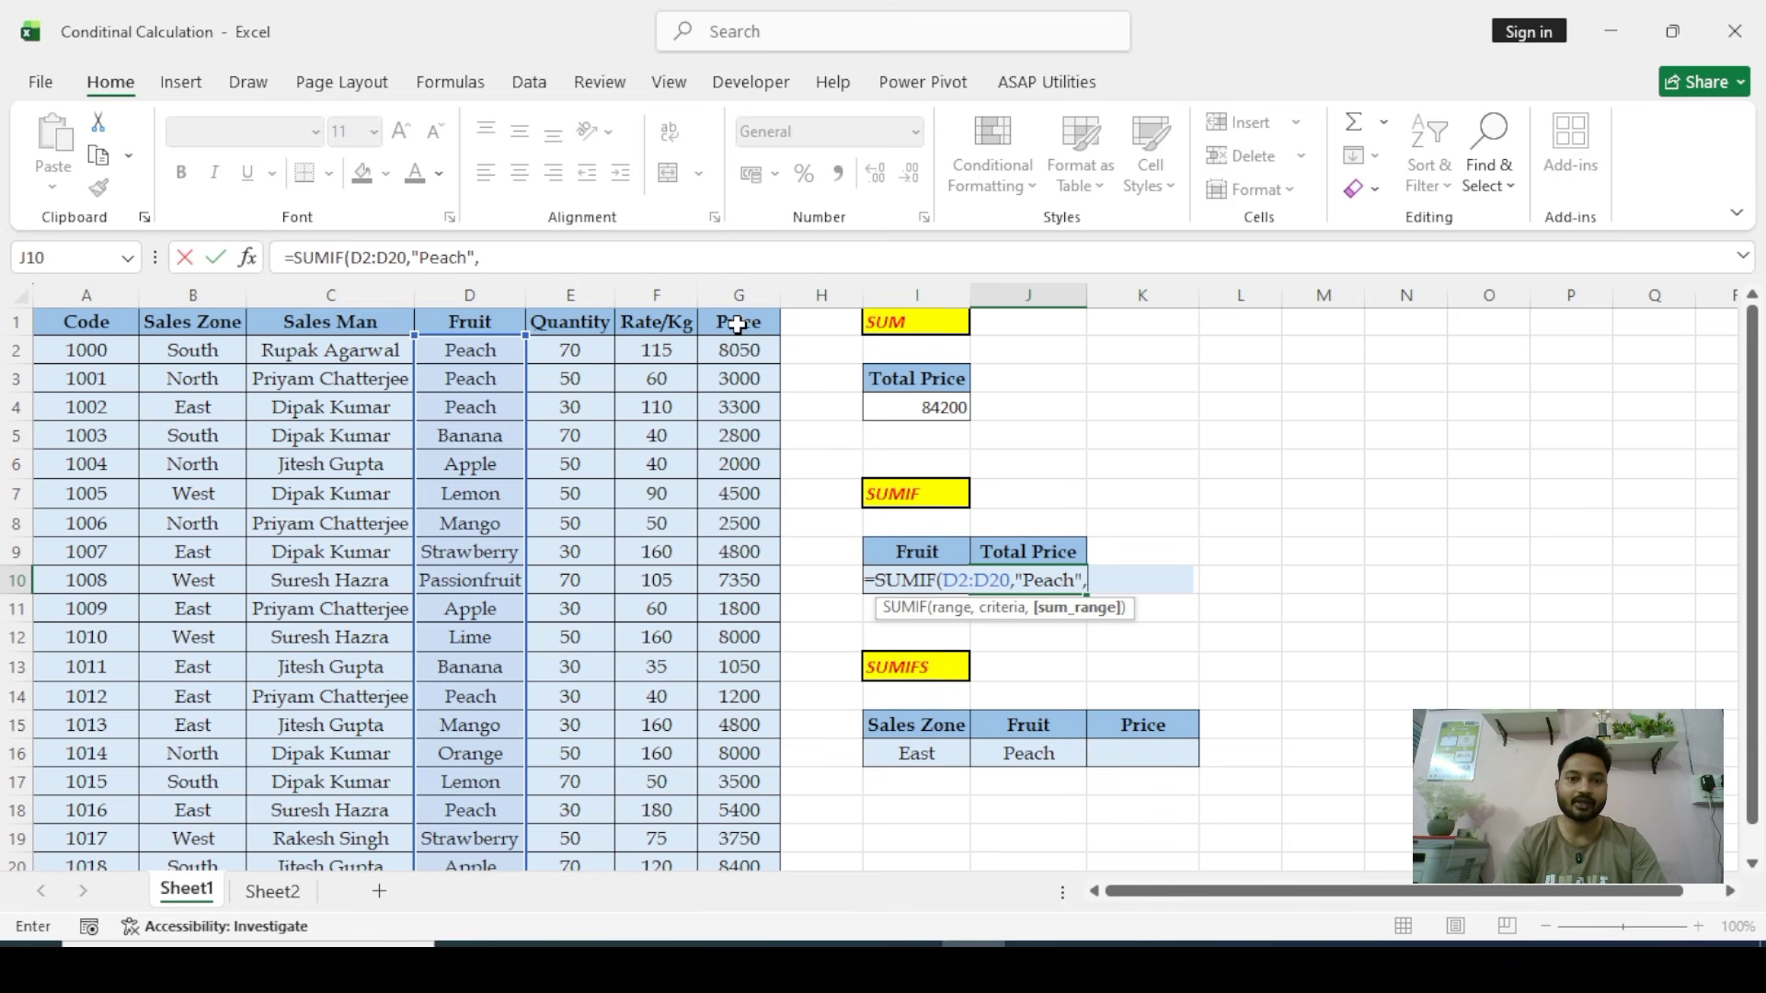
click(741, 351)
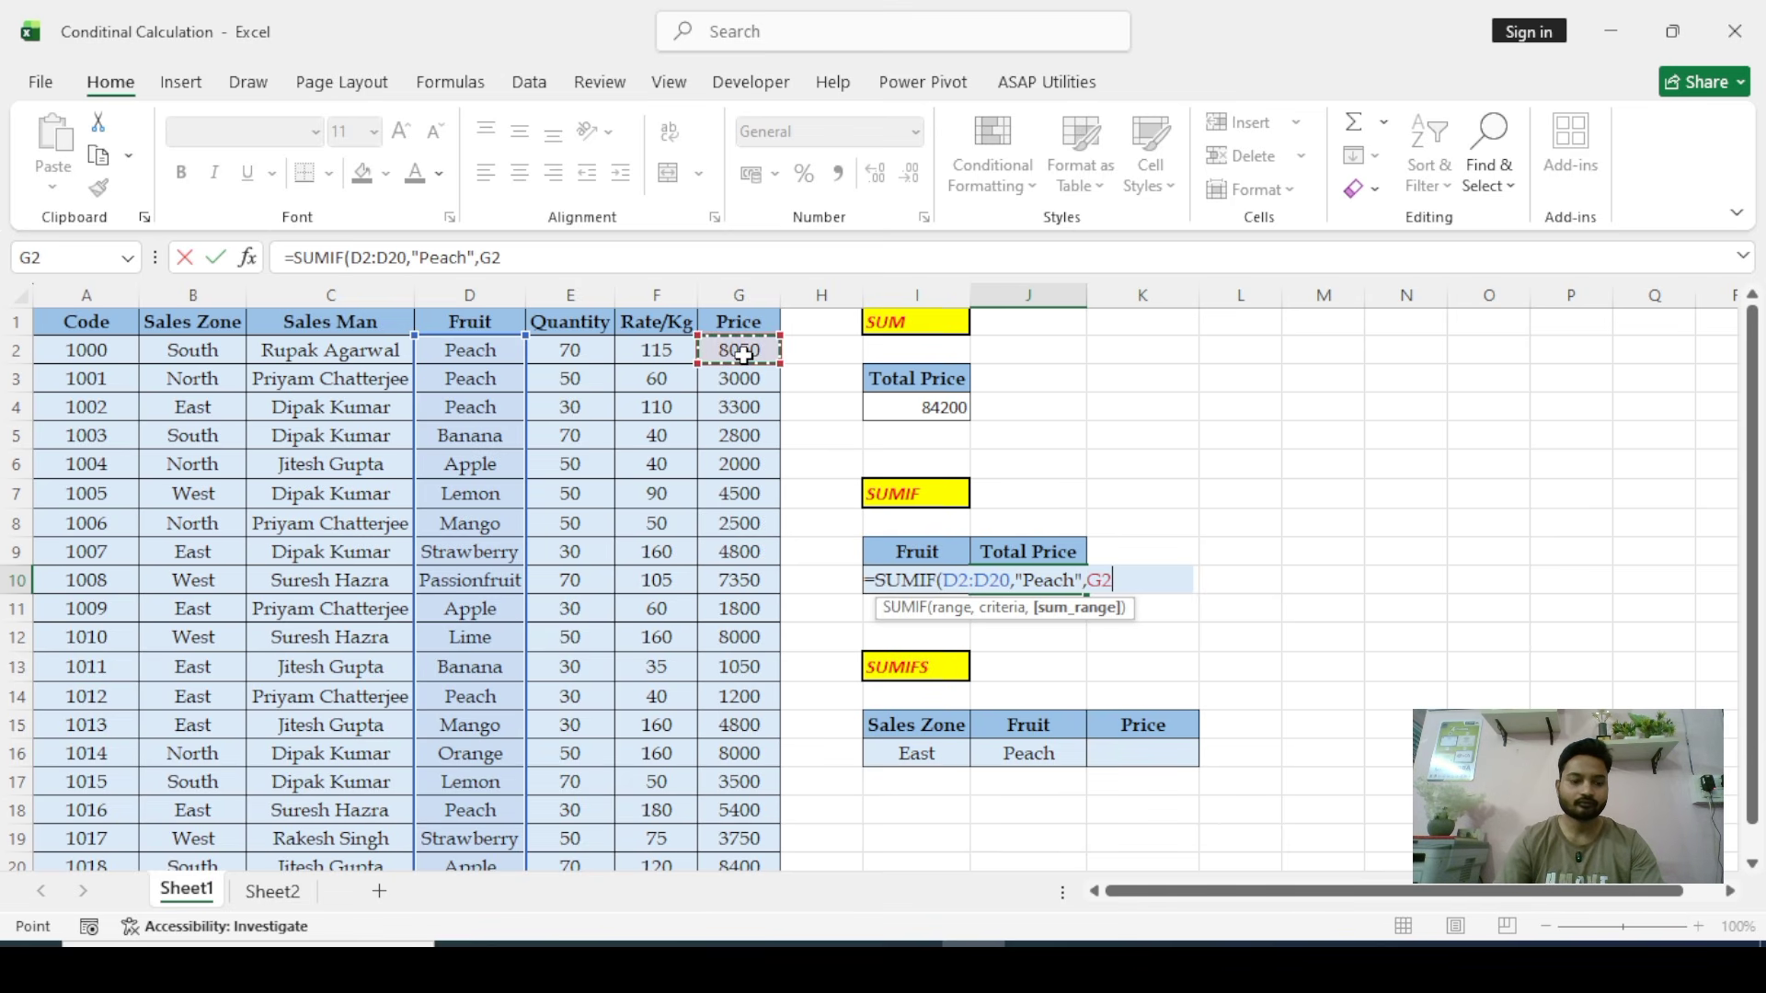
key(ctrl+shift+Down)
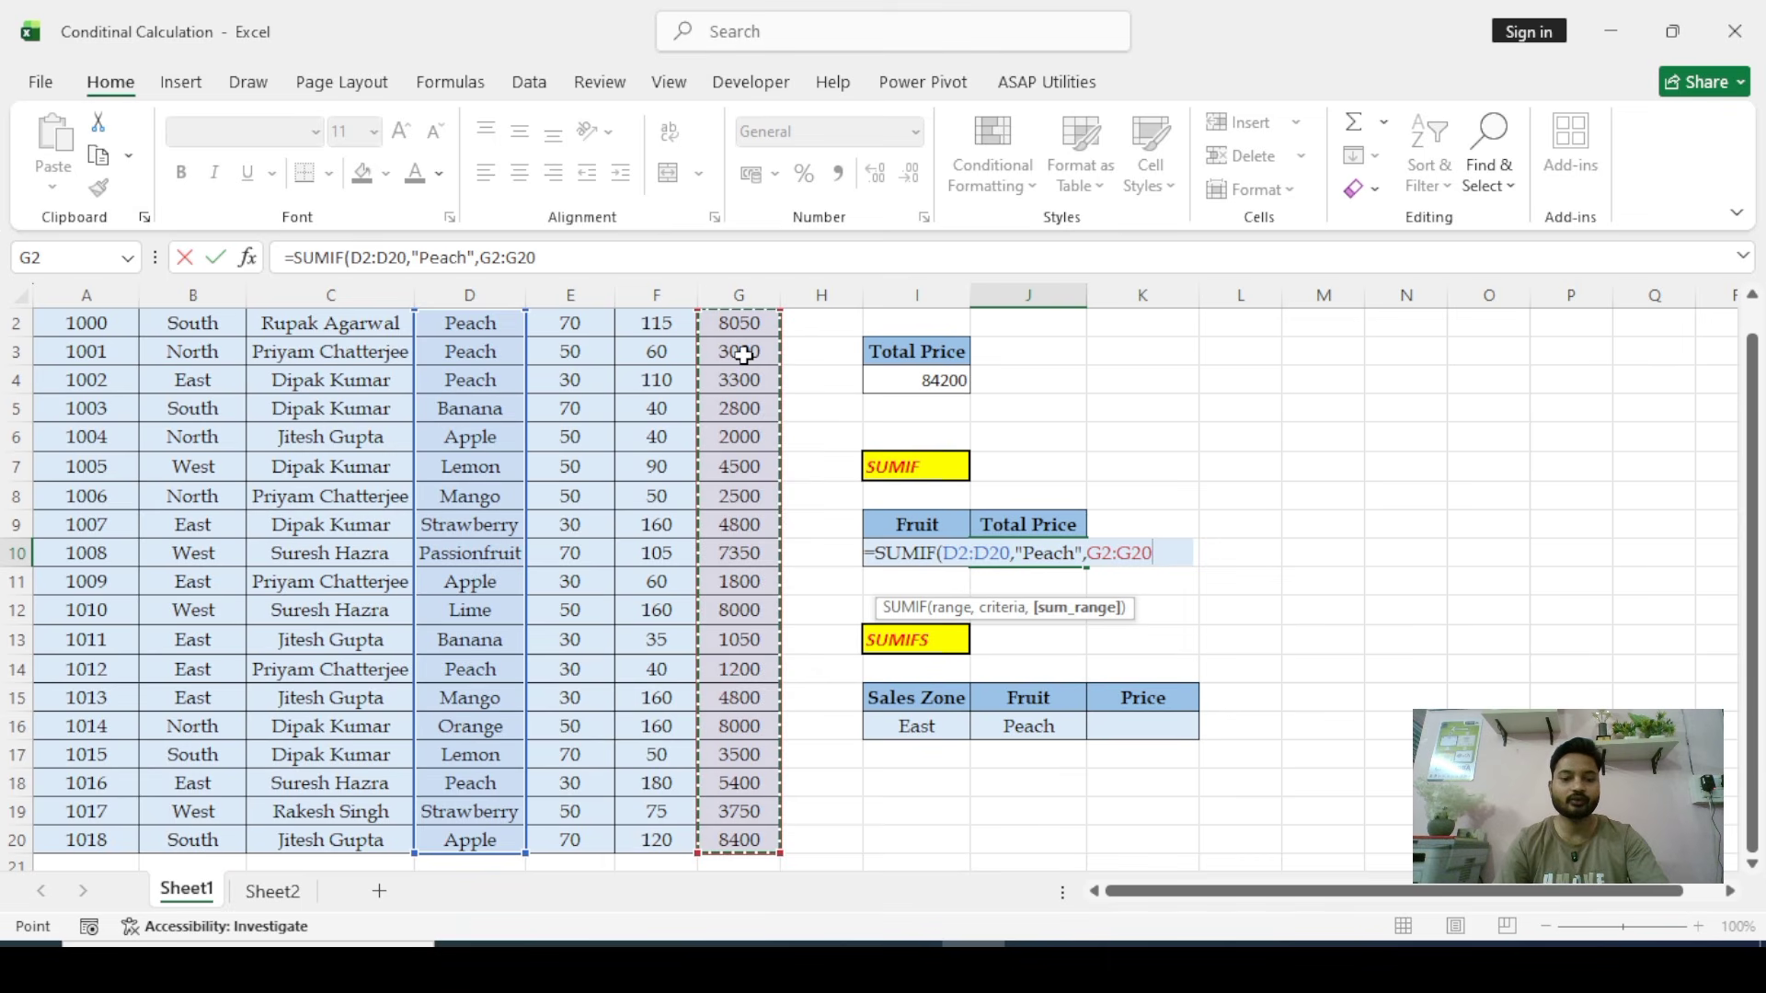
key(F4)
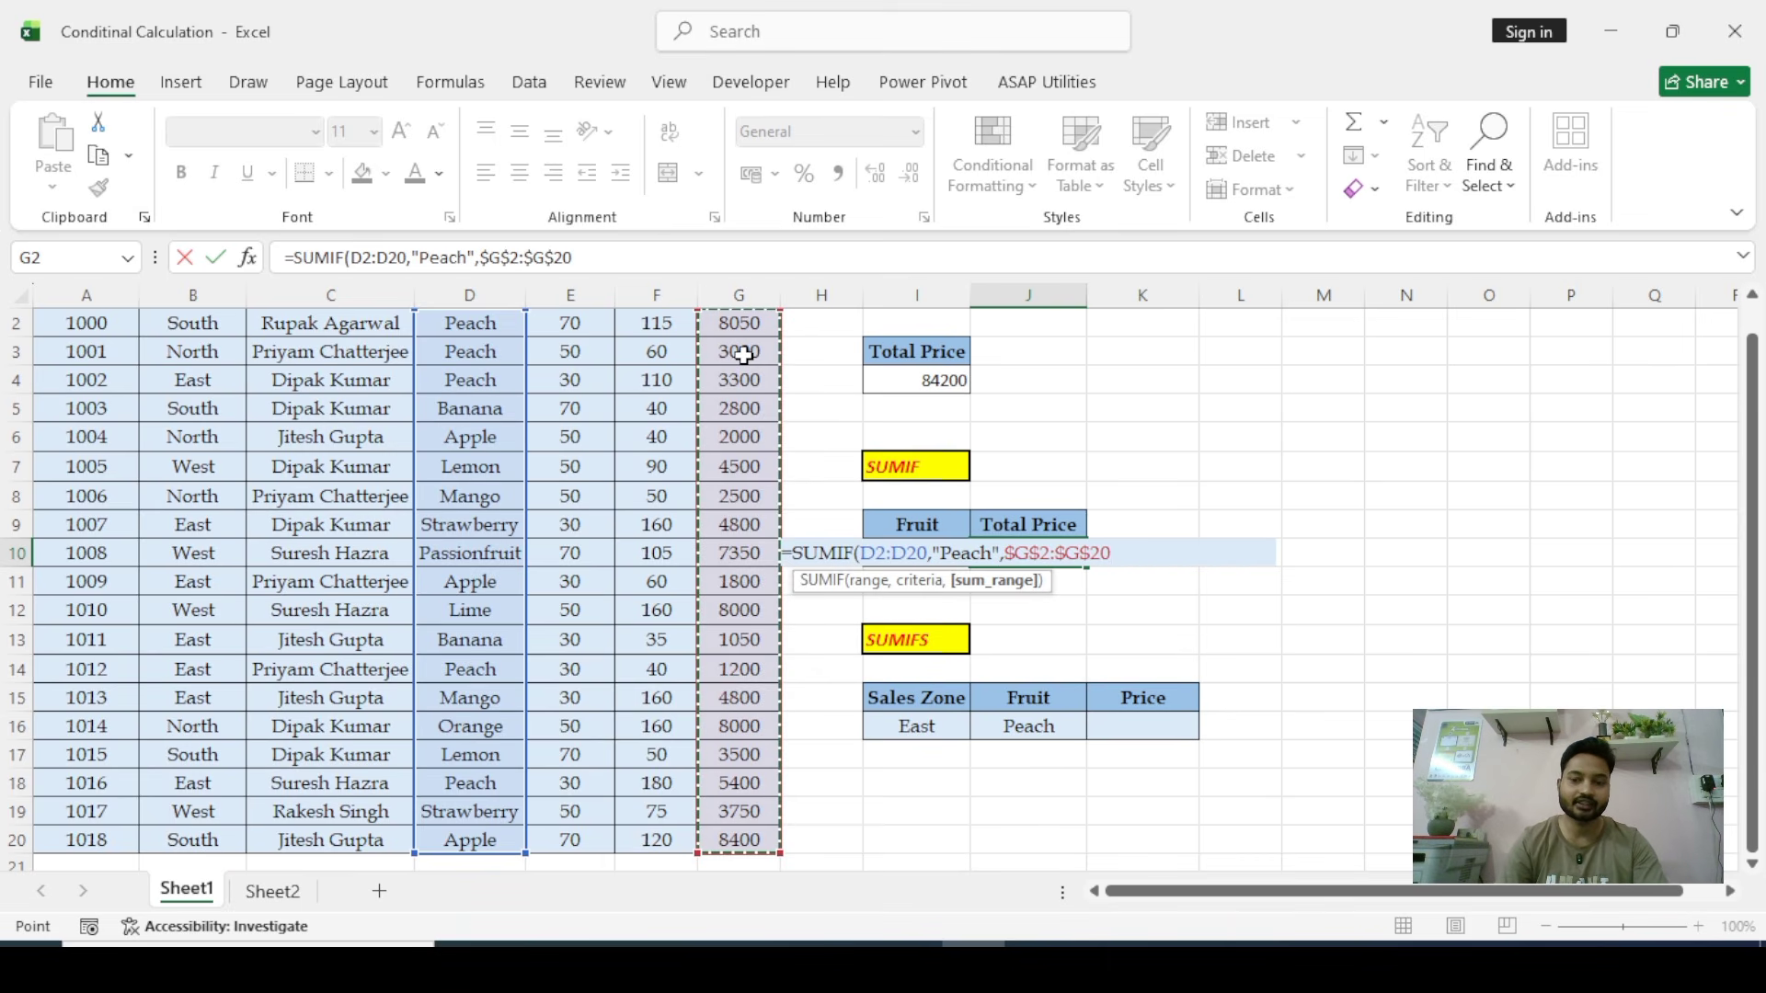
text())
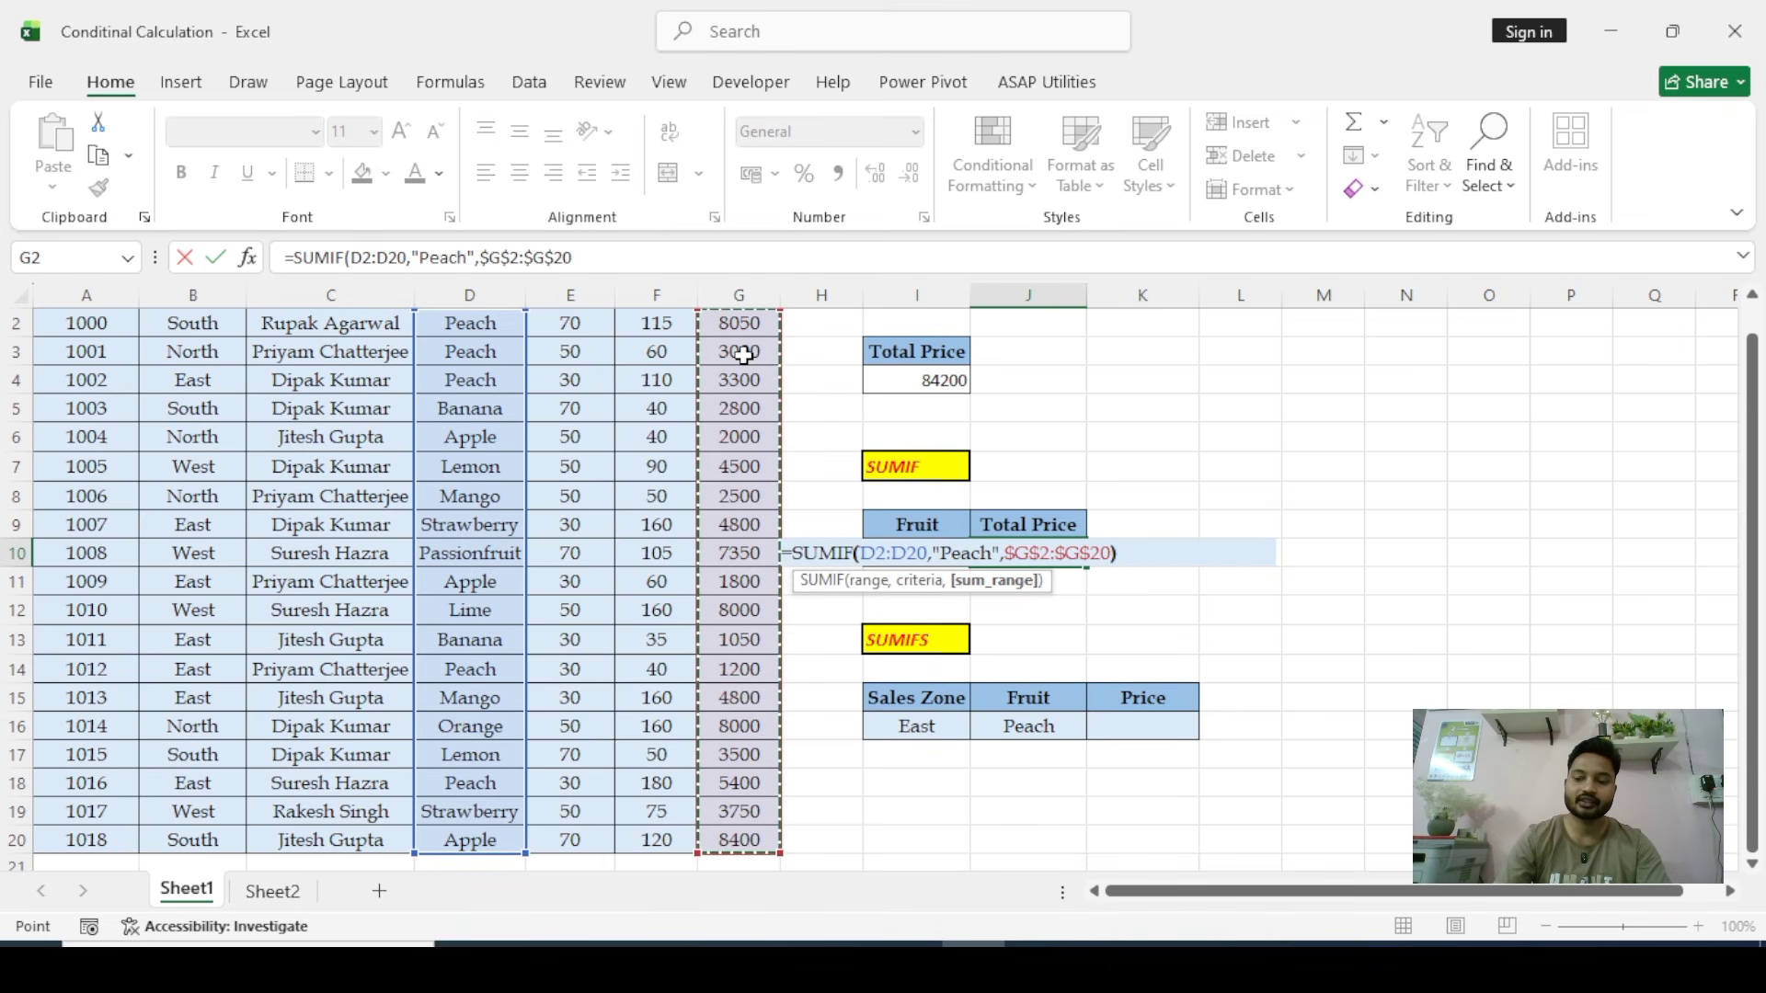
key(Return)
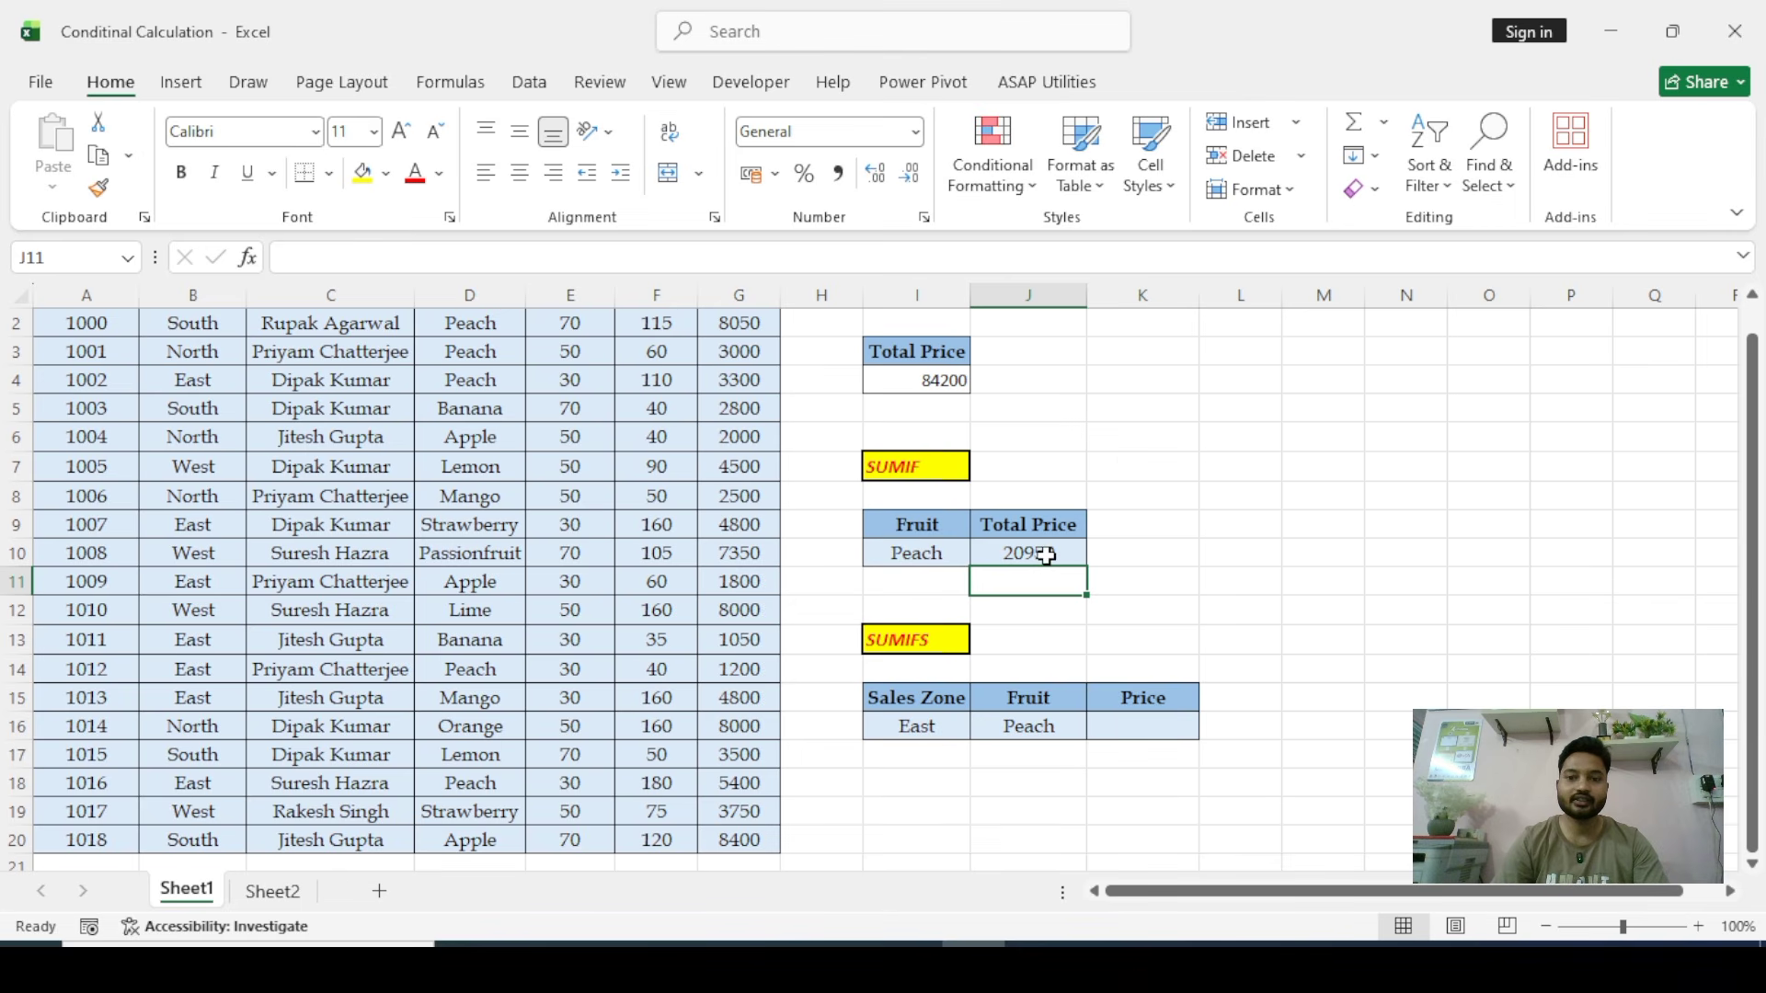
click(1047, 555)
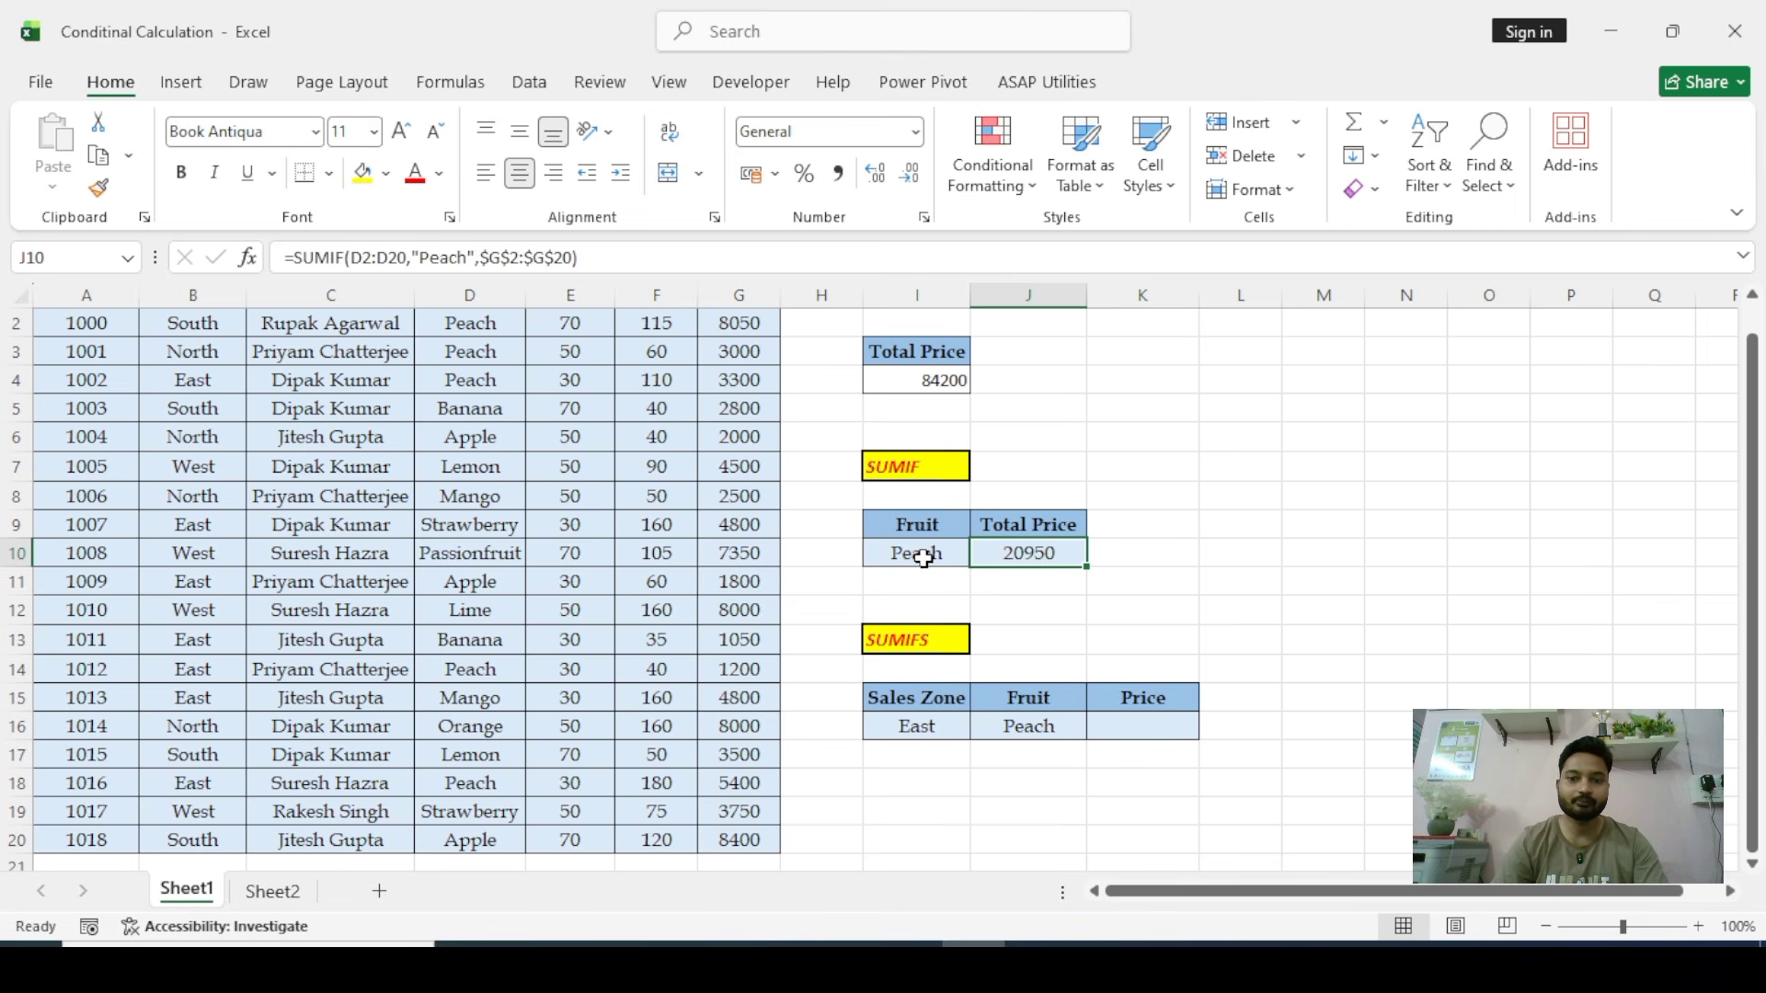
Review the SUMIF formula in J10 and the SUMIFS layout with its Sales Zone and Fruit criteria in I16:J16
scroll(1017, 555, up, 2)
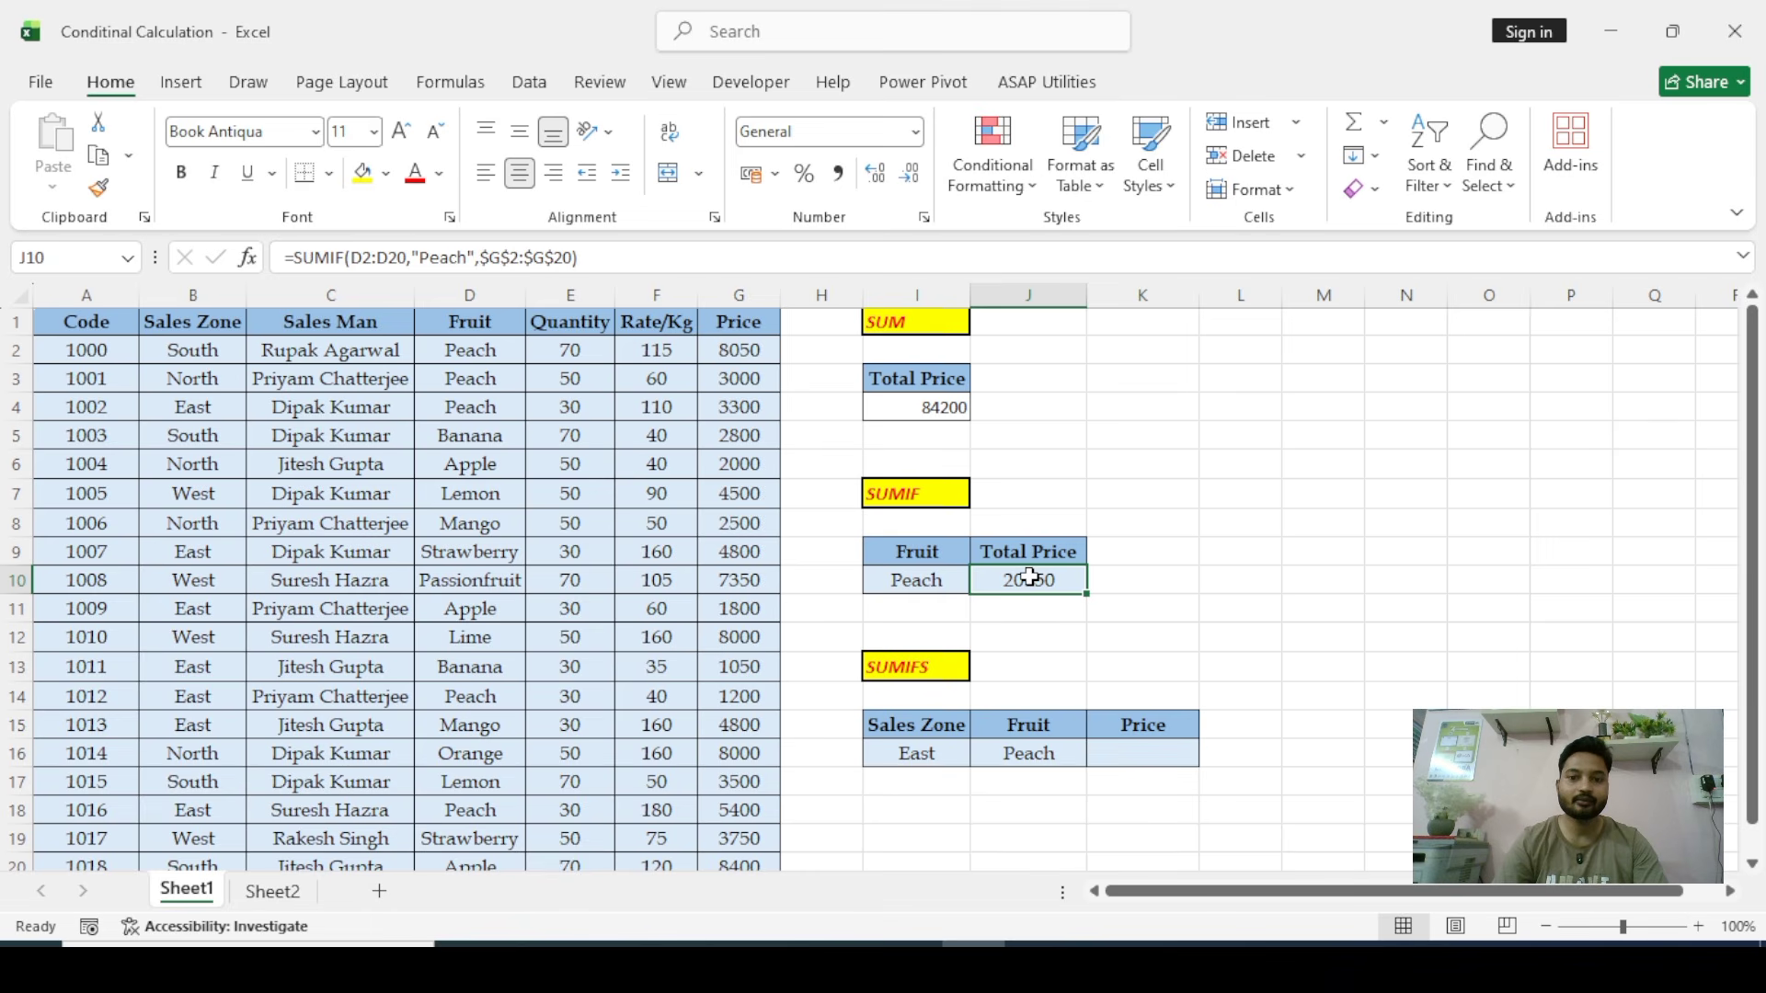
scroll(1032, 597, down, 1)
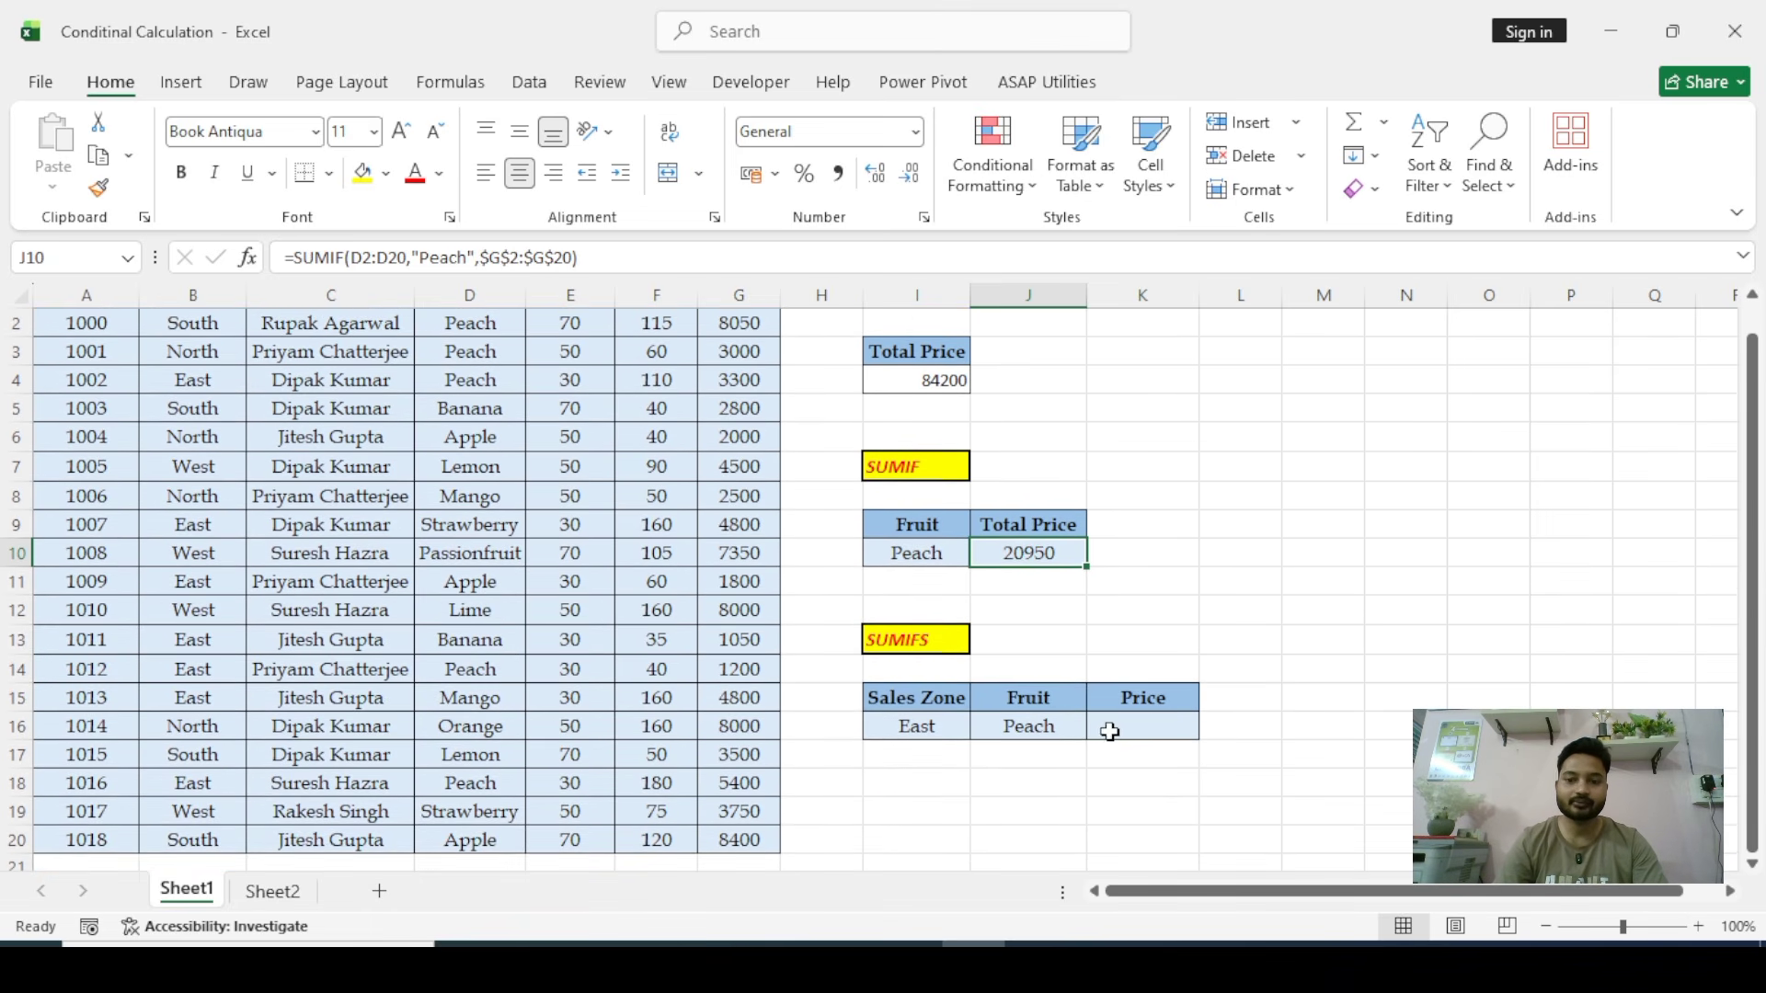
click(1130, 727)
scroll(1130, 728, up, 1)
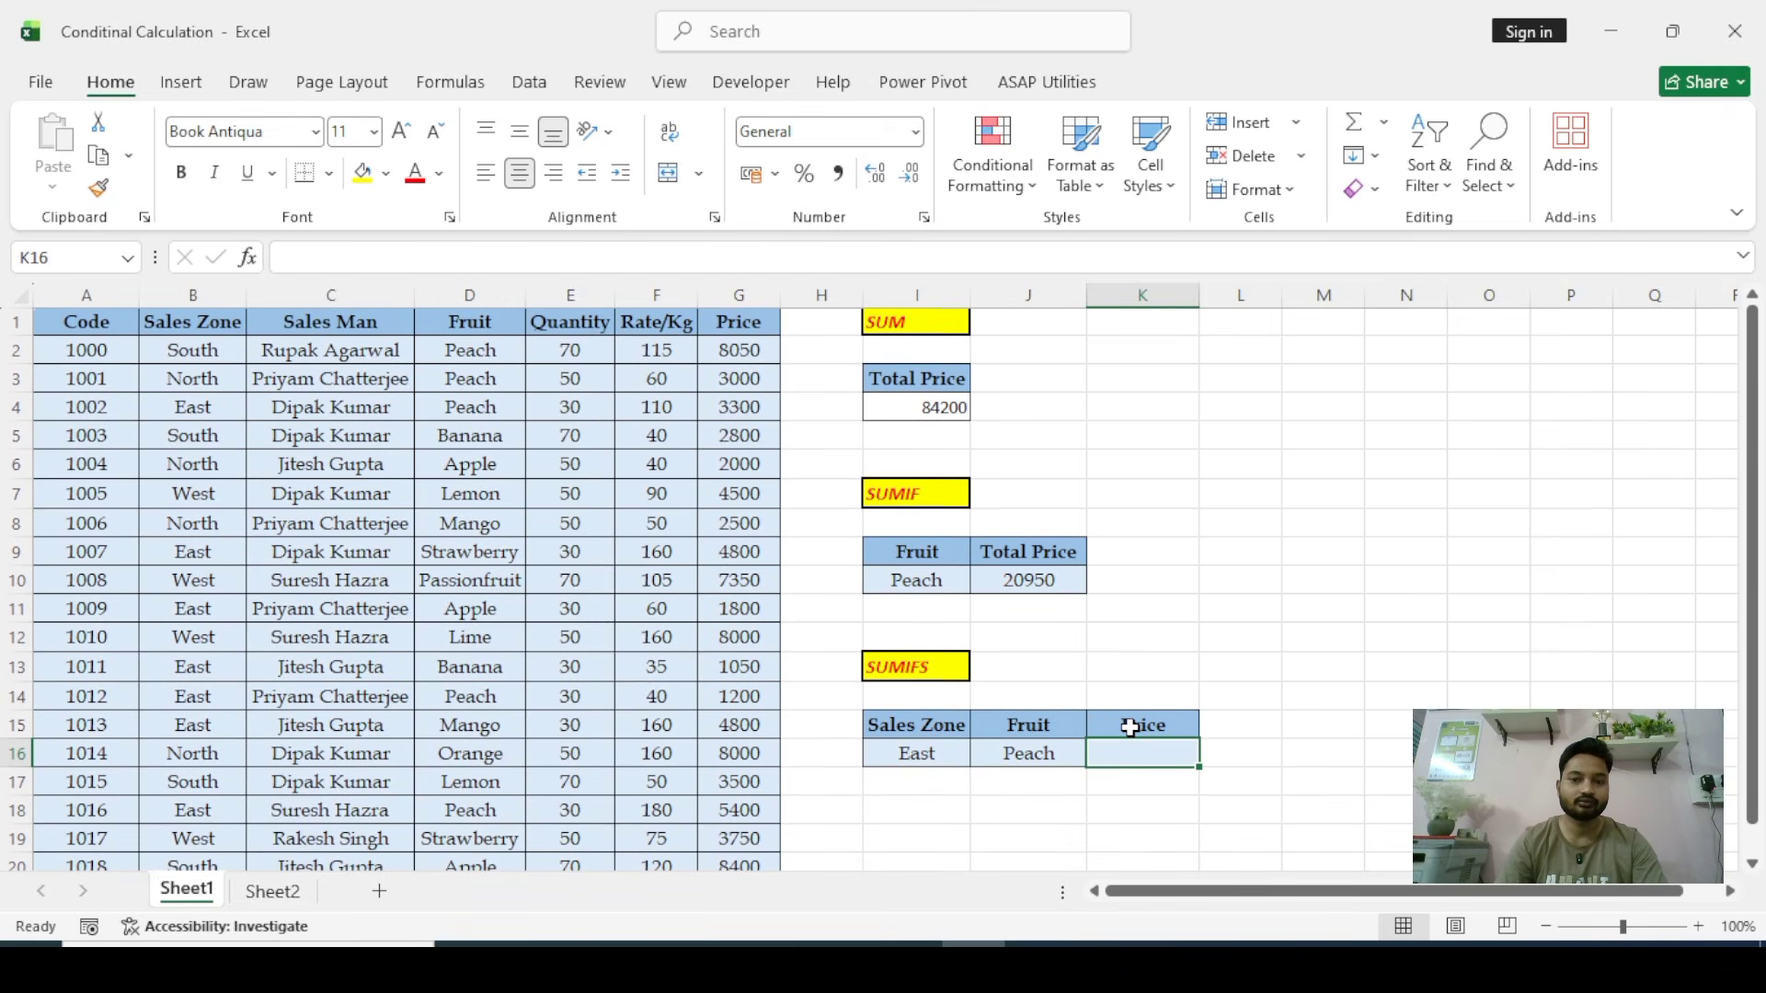
click(1039, 580)
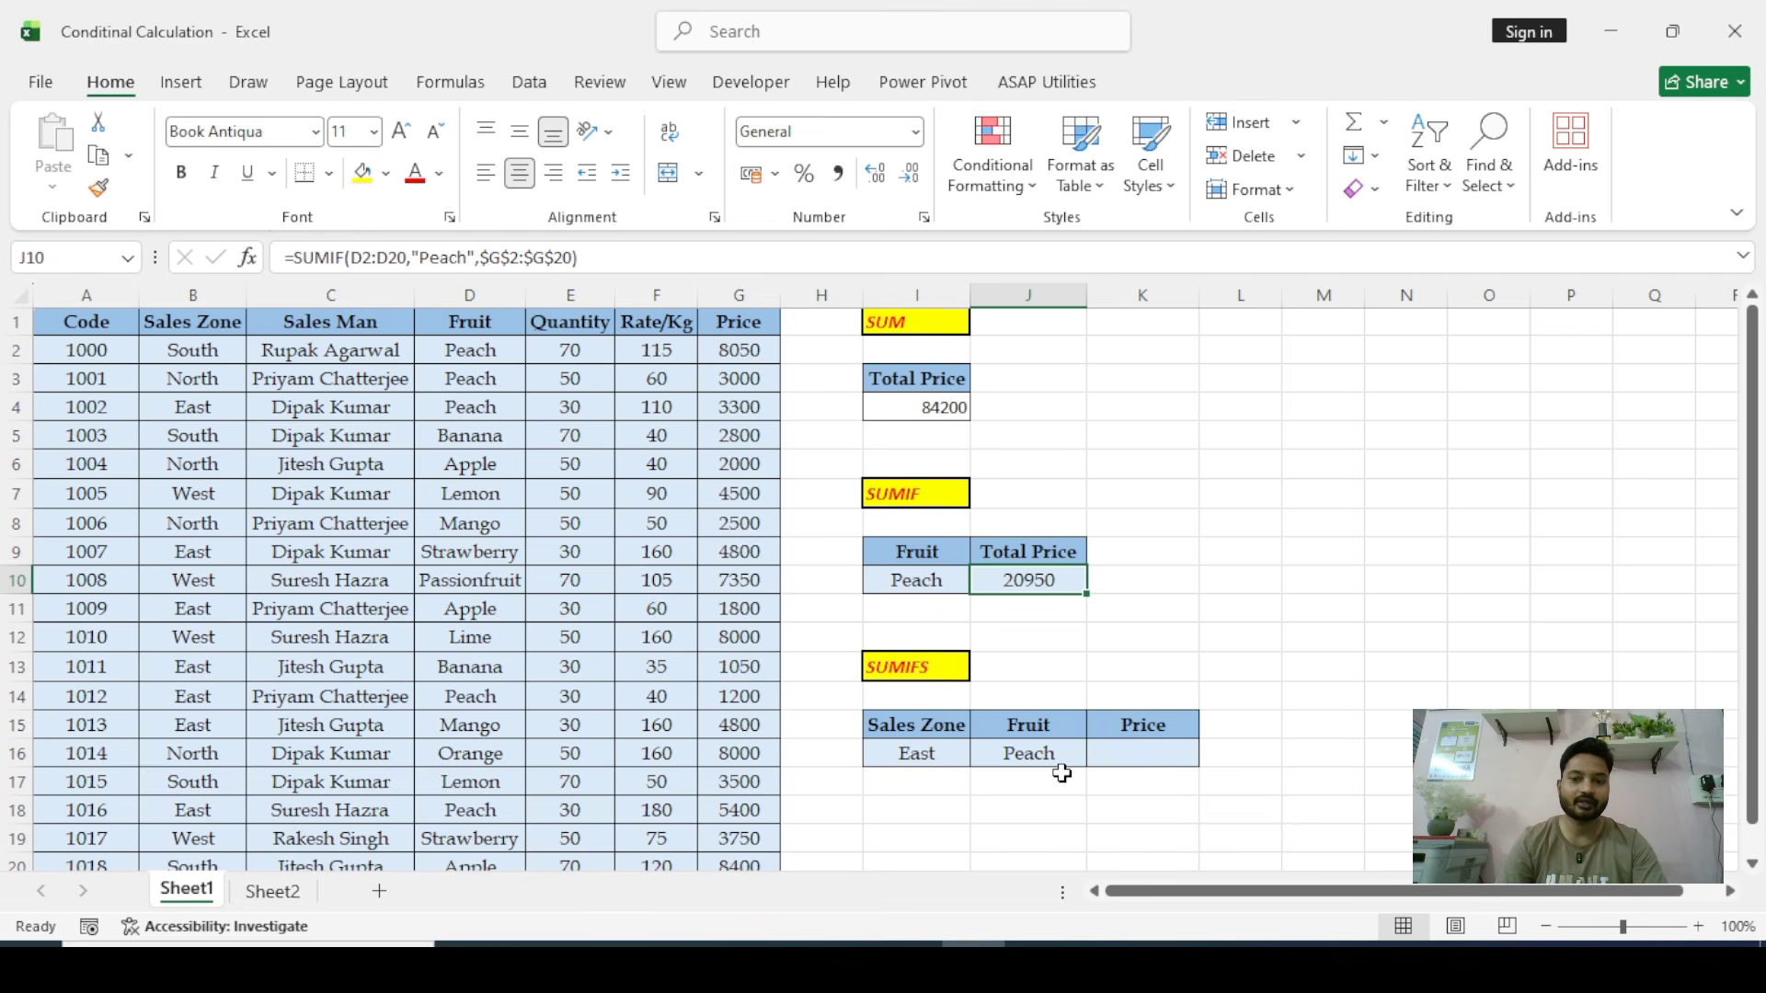
click(1134, 757)
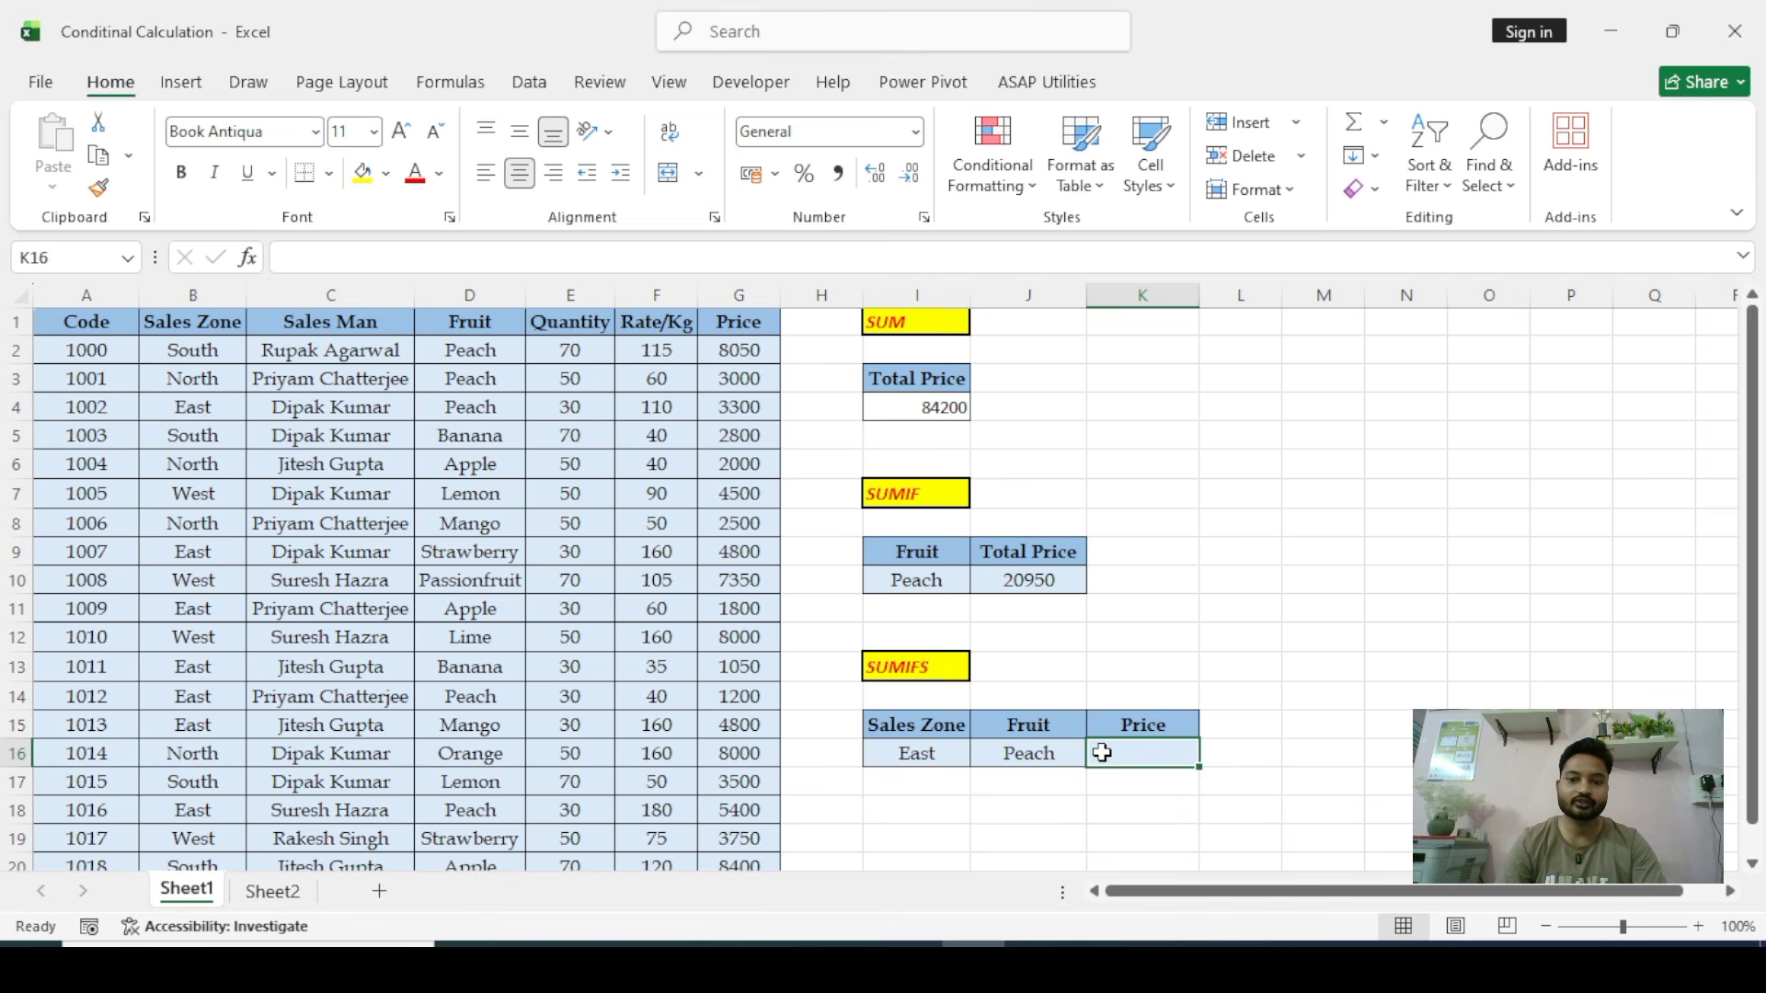
click(914, 750)
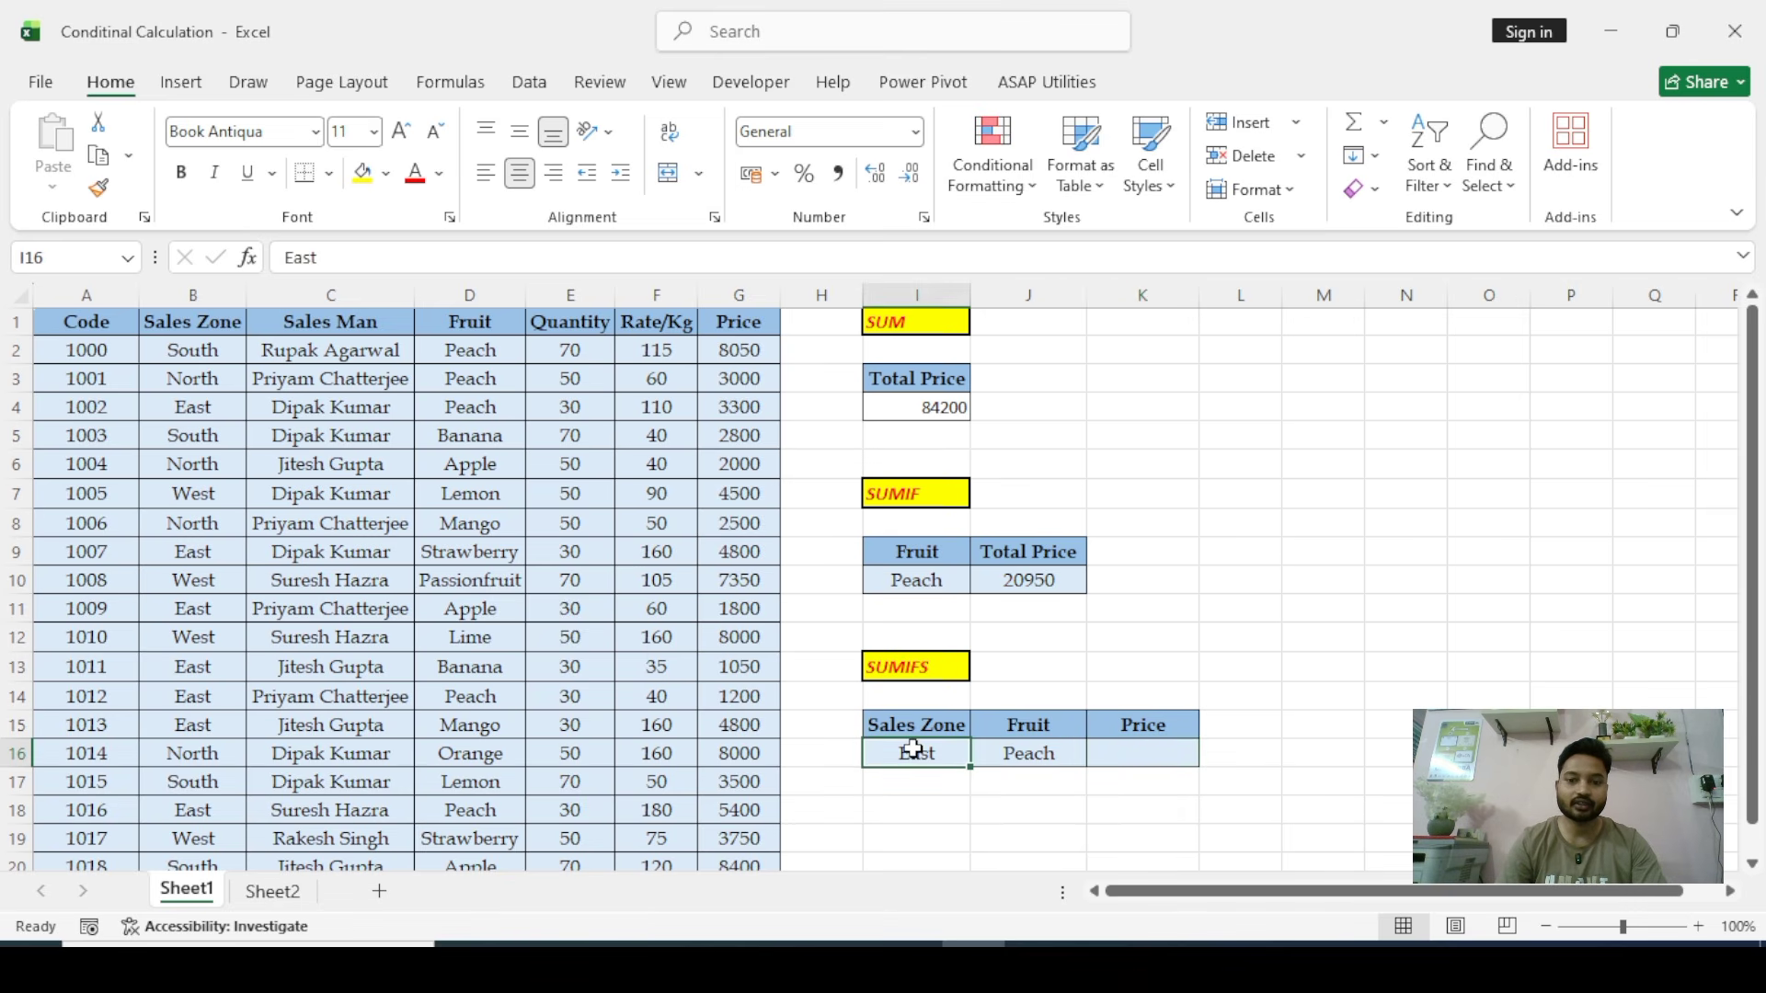
drag(914, 756, 1017, 748)
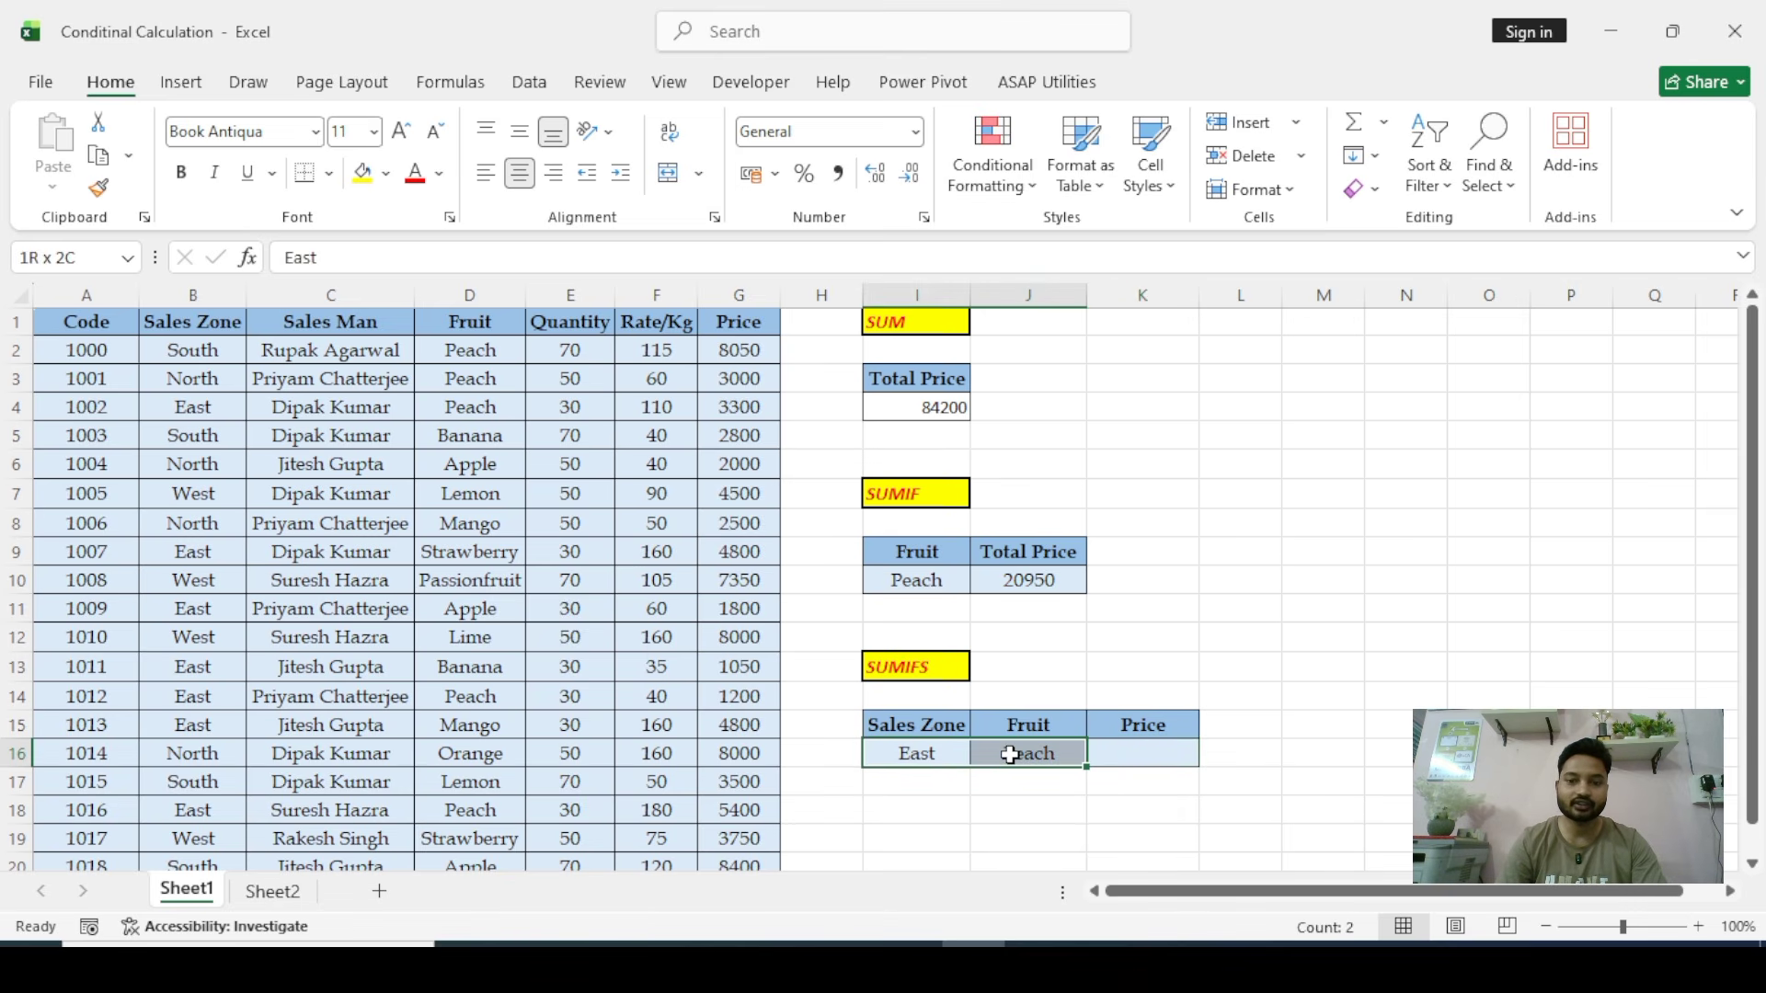
click(1157, 753)
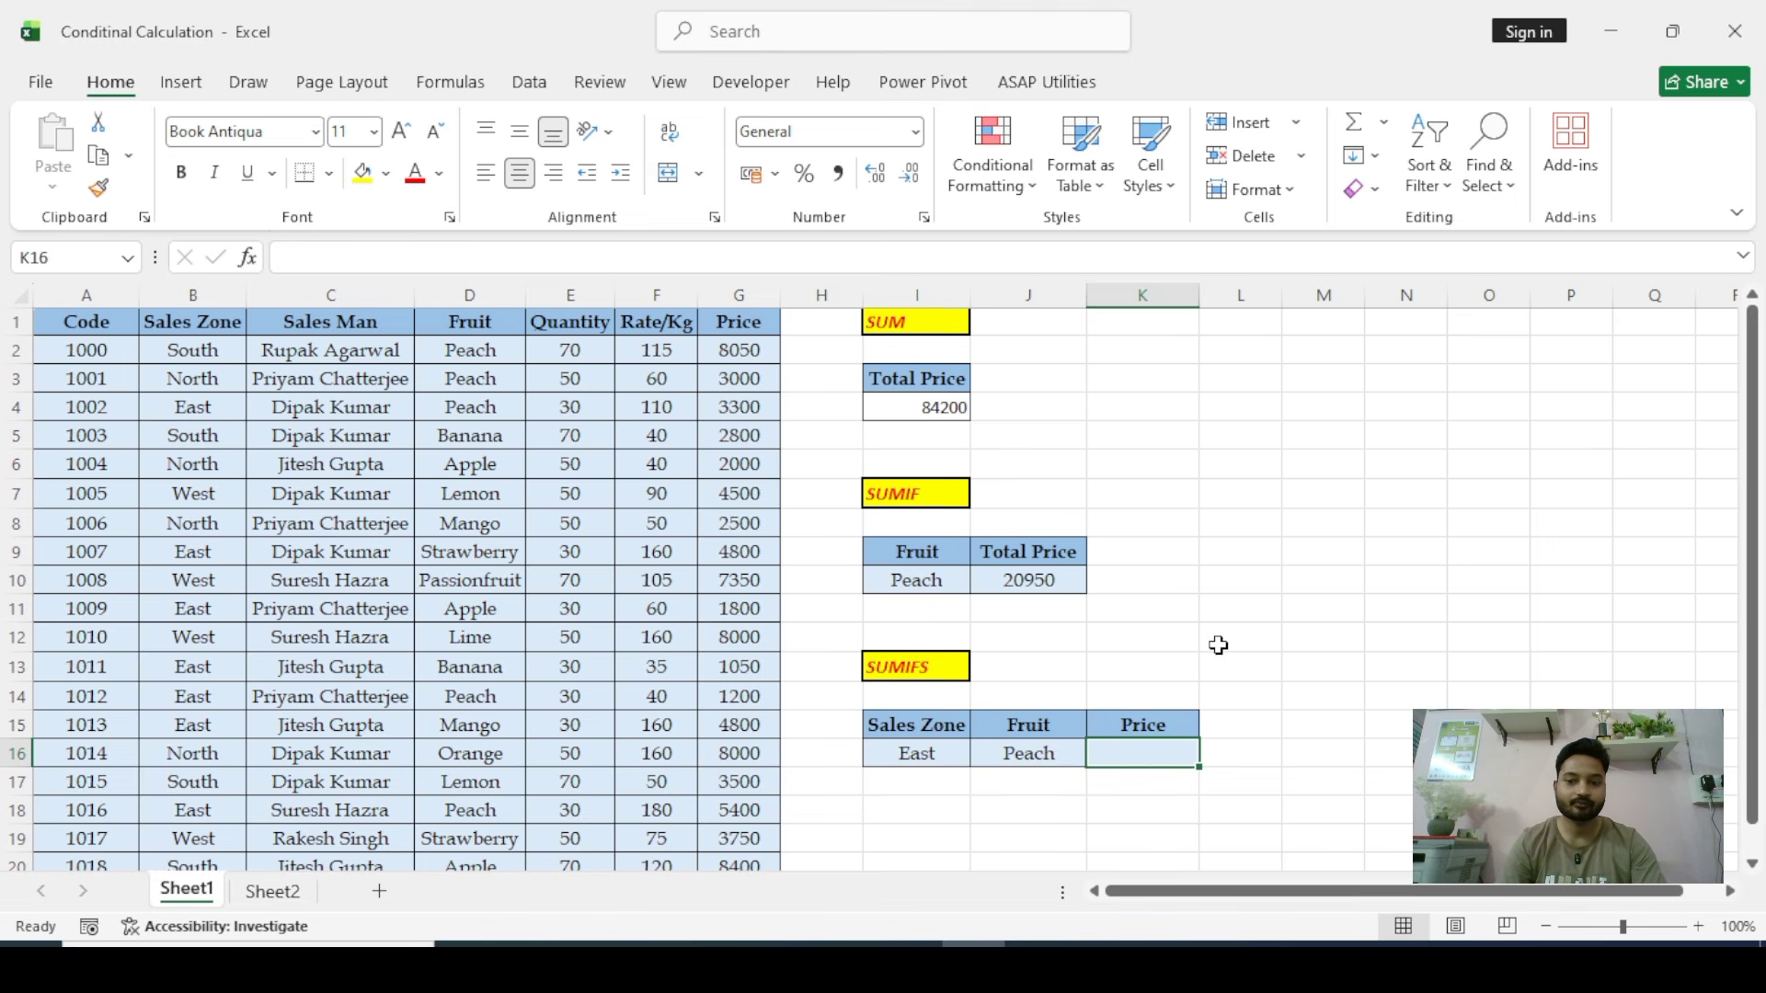
Start a SUMIFS formula in cell K16 with the absolute Price range $G$2:$G$20 as its sum range
text(=sumif)
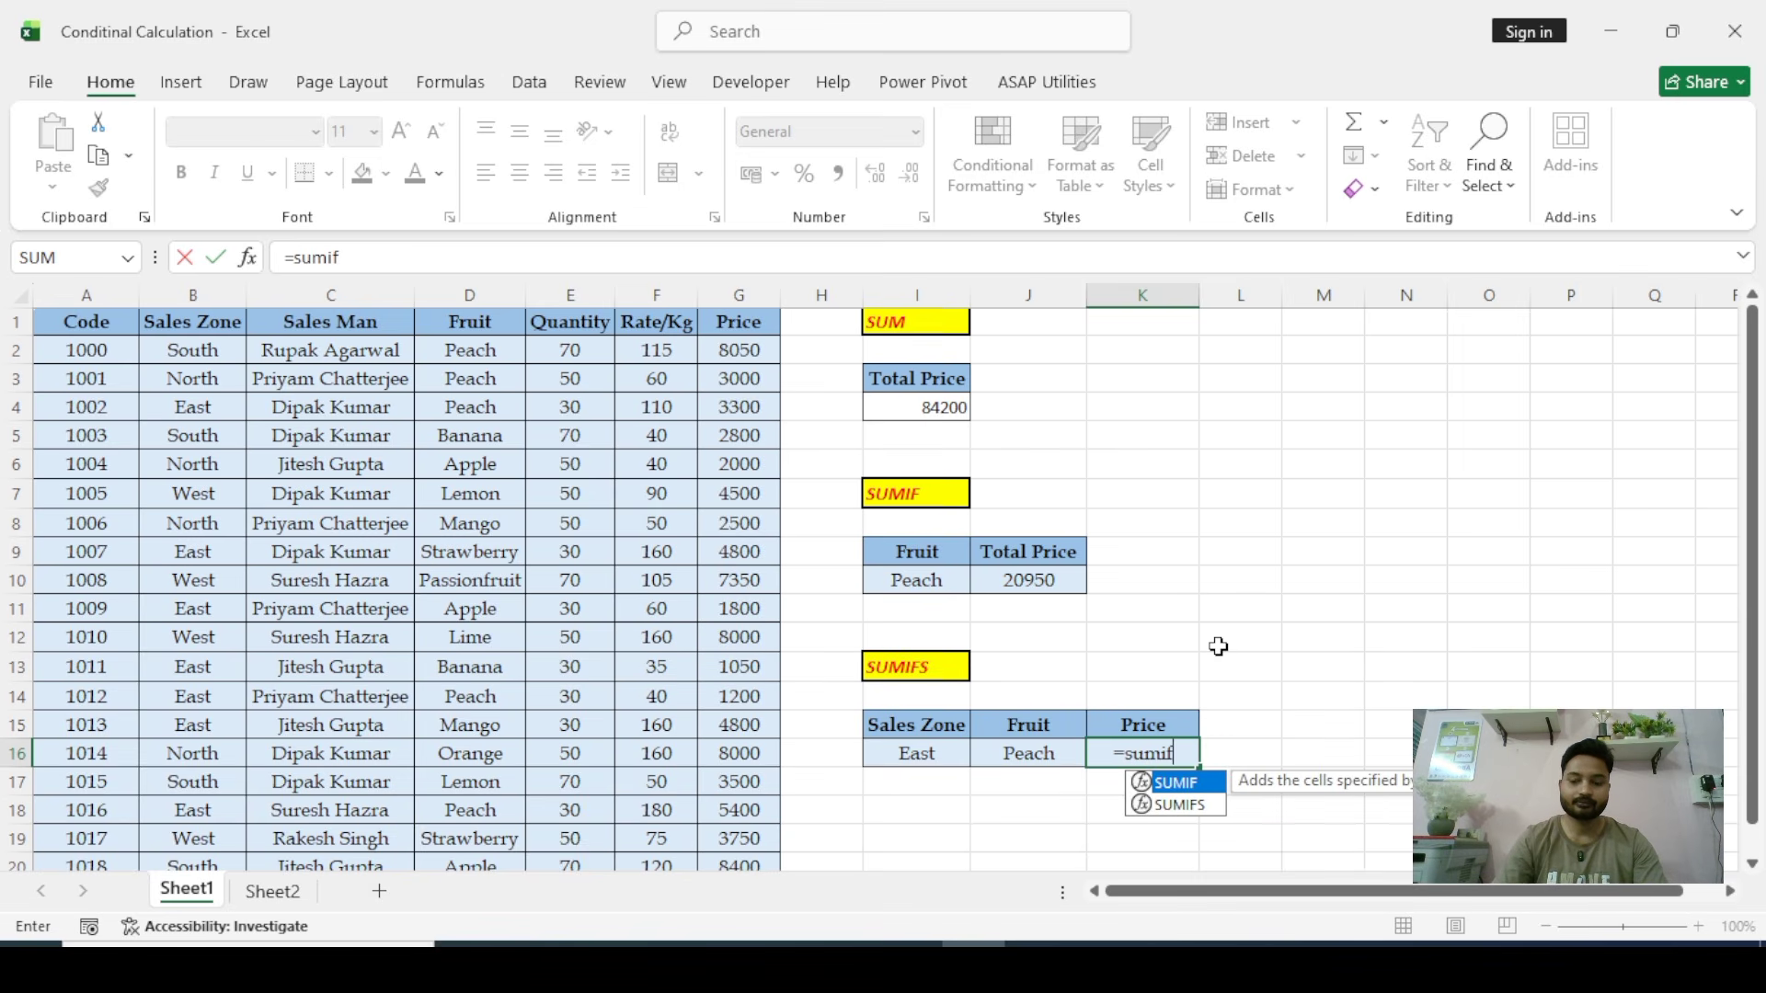
key(Down)
key(Tab)
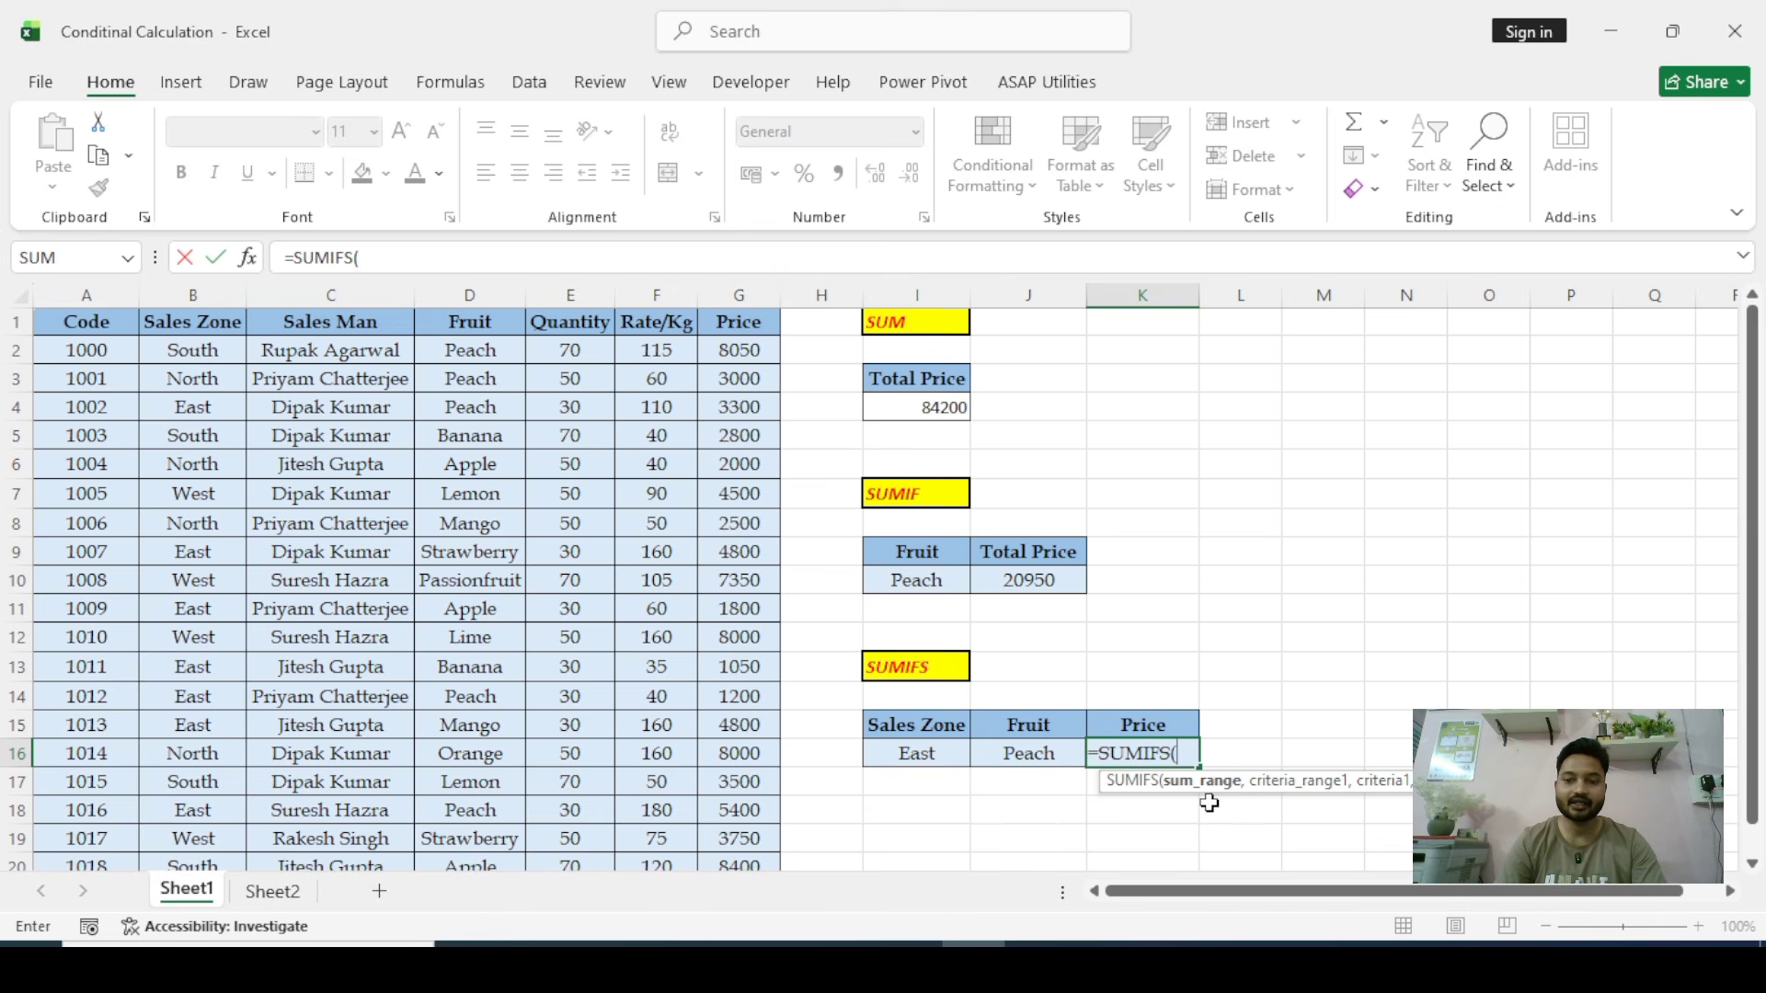
click(746, 353)
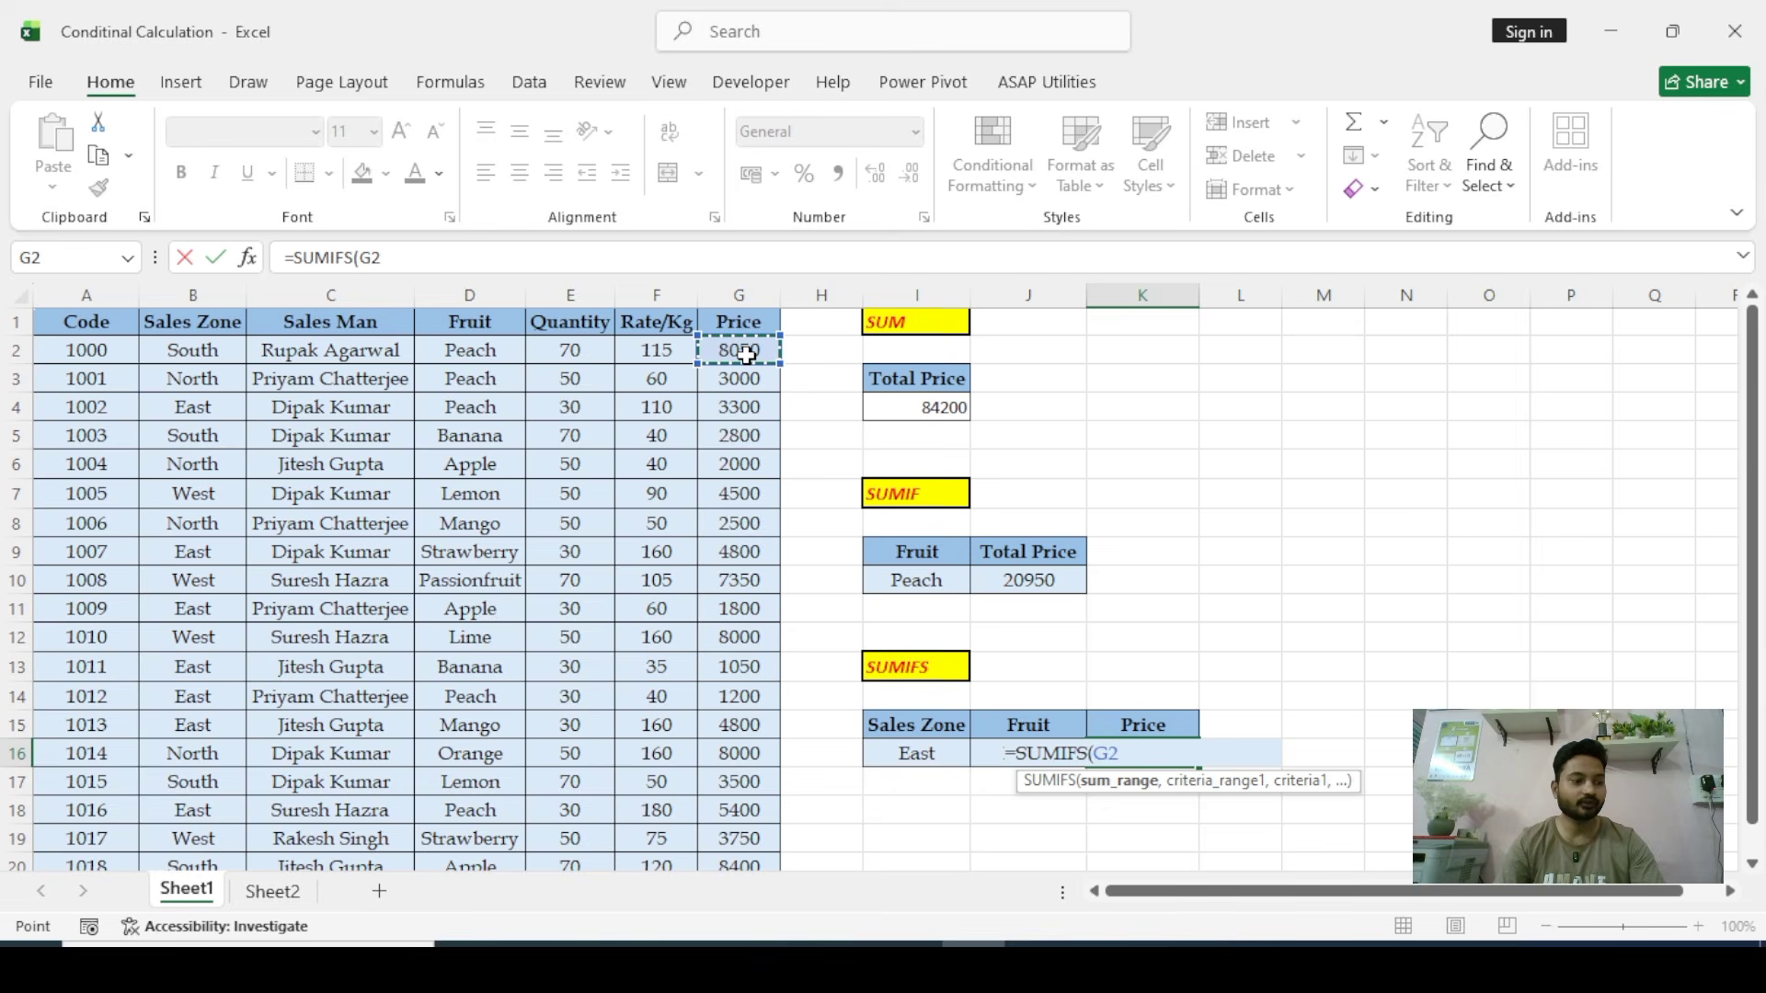
key(ctrl+shift+Down)
key(F4)
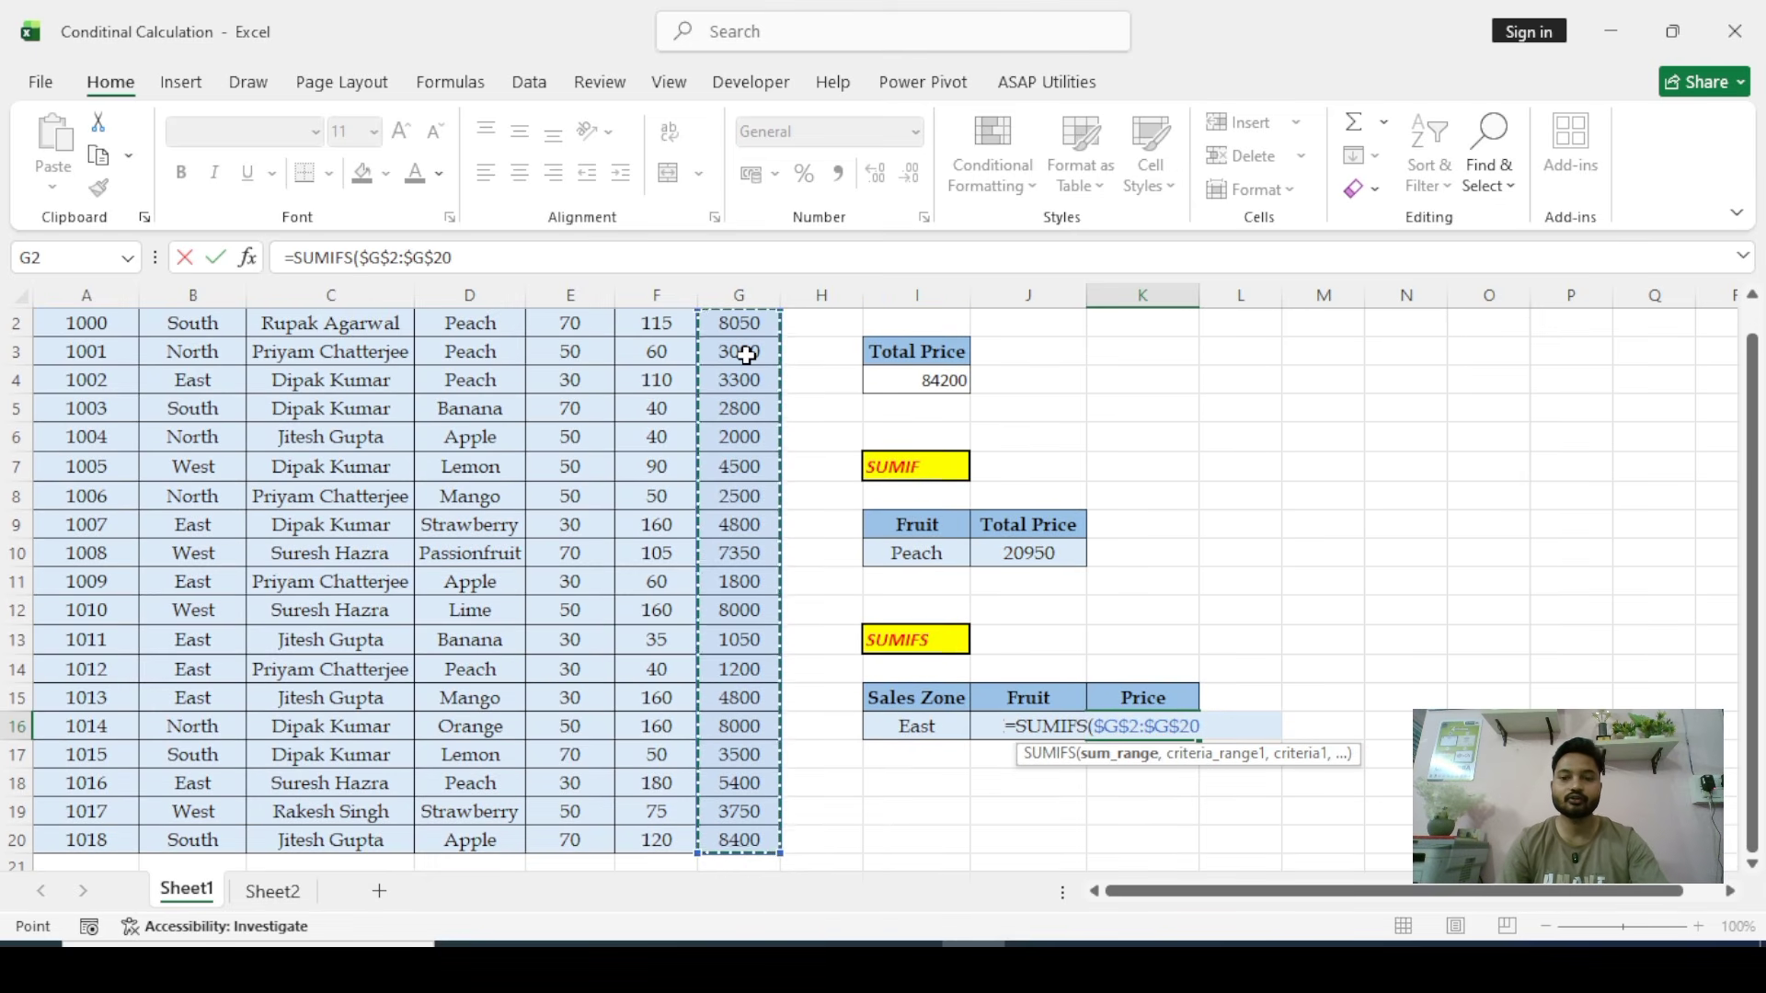
text(,)
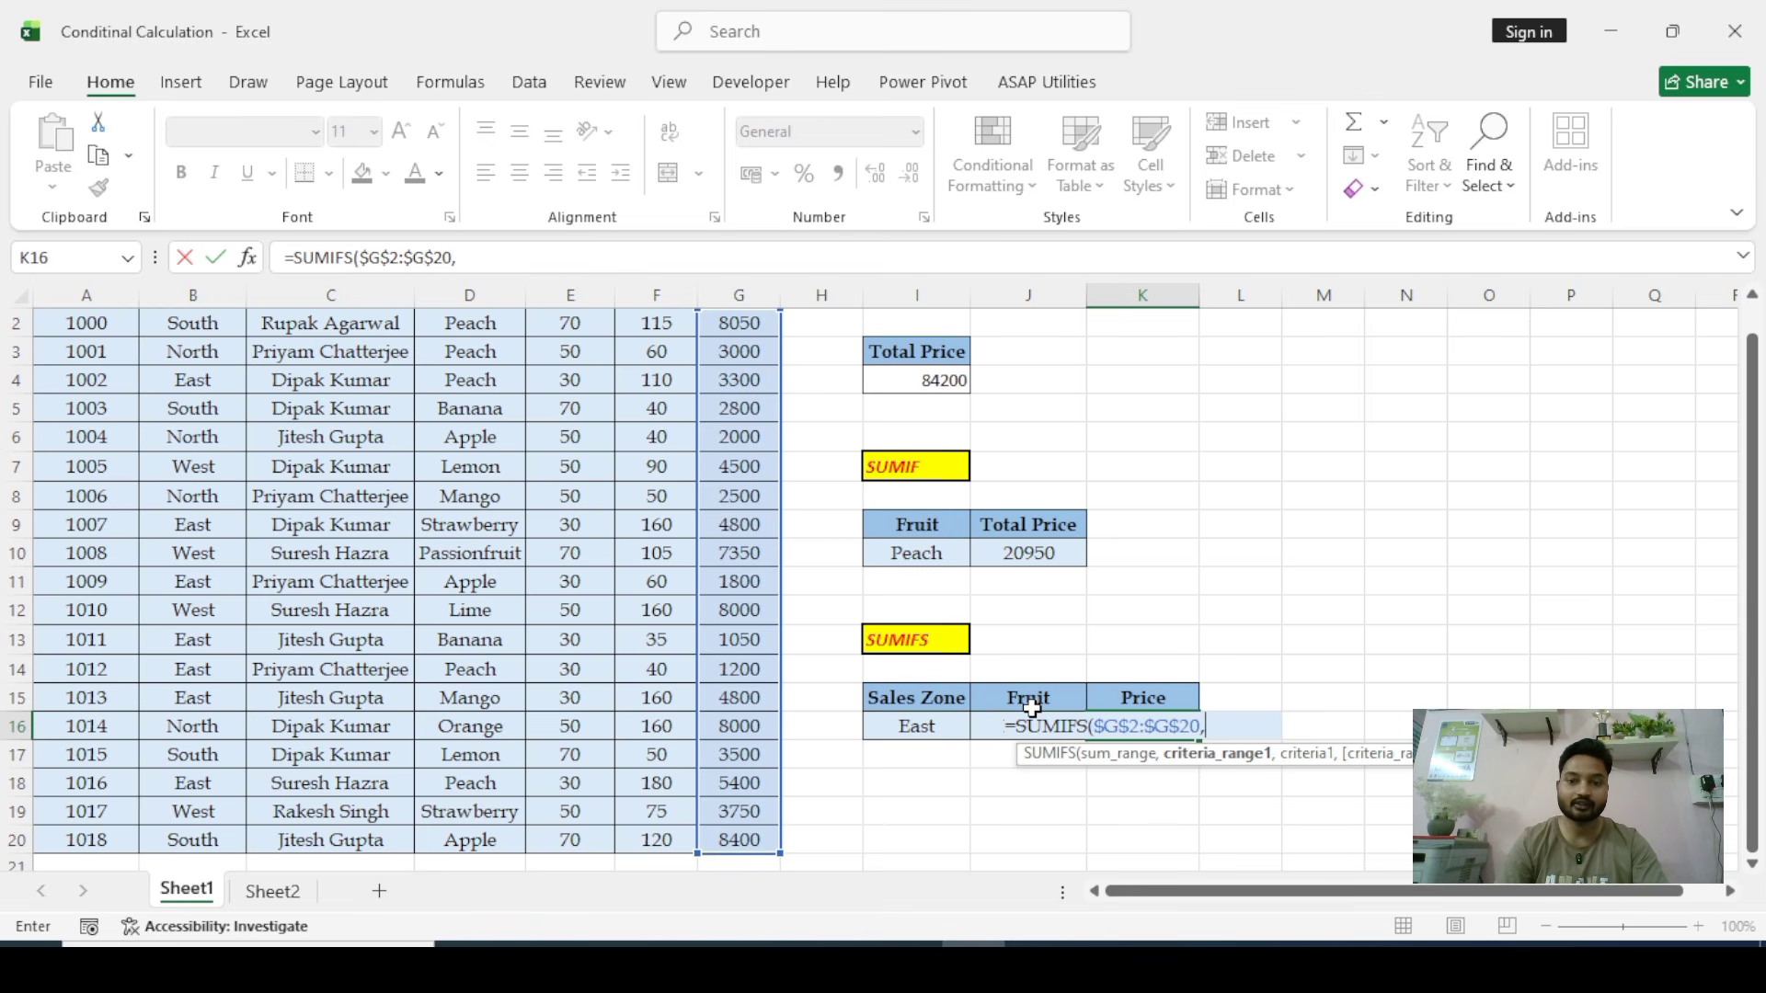
Add the first SUMIFS condition, matching the Sales Zone range $B$2:$B$20 against the zone in cell I16
scroll(915, 722, up, 1)
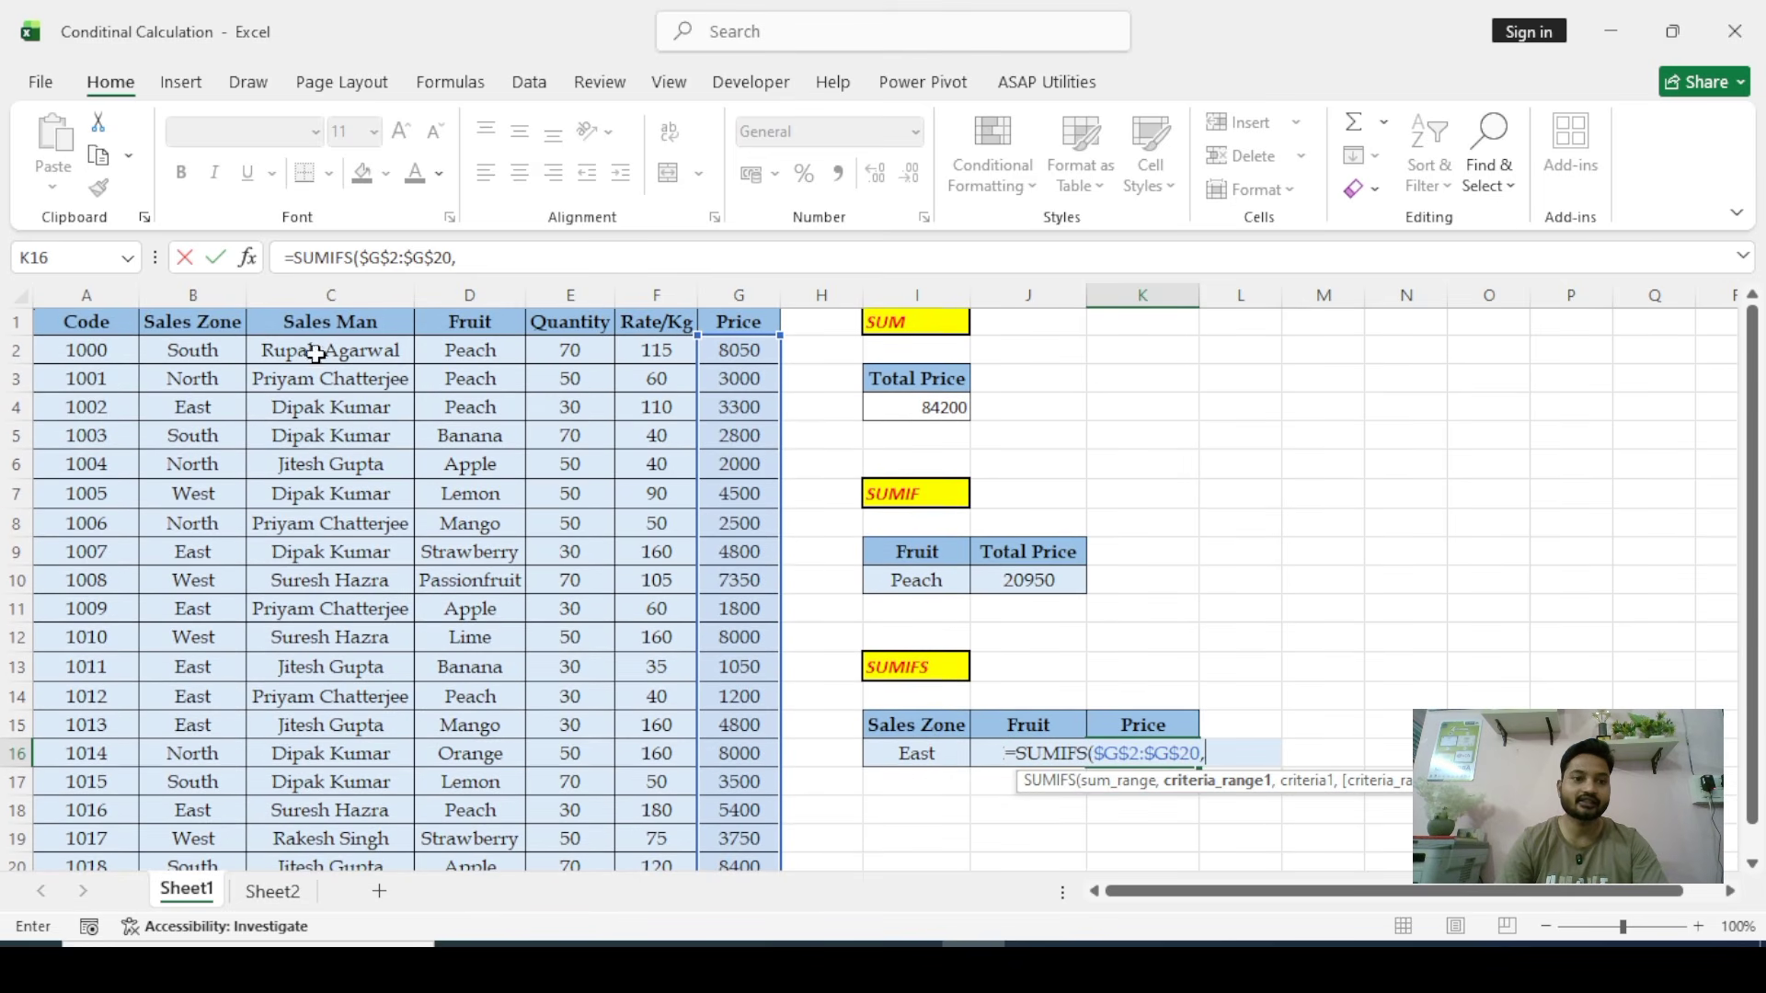
click(212, 350)
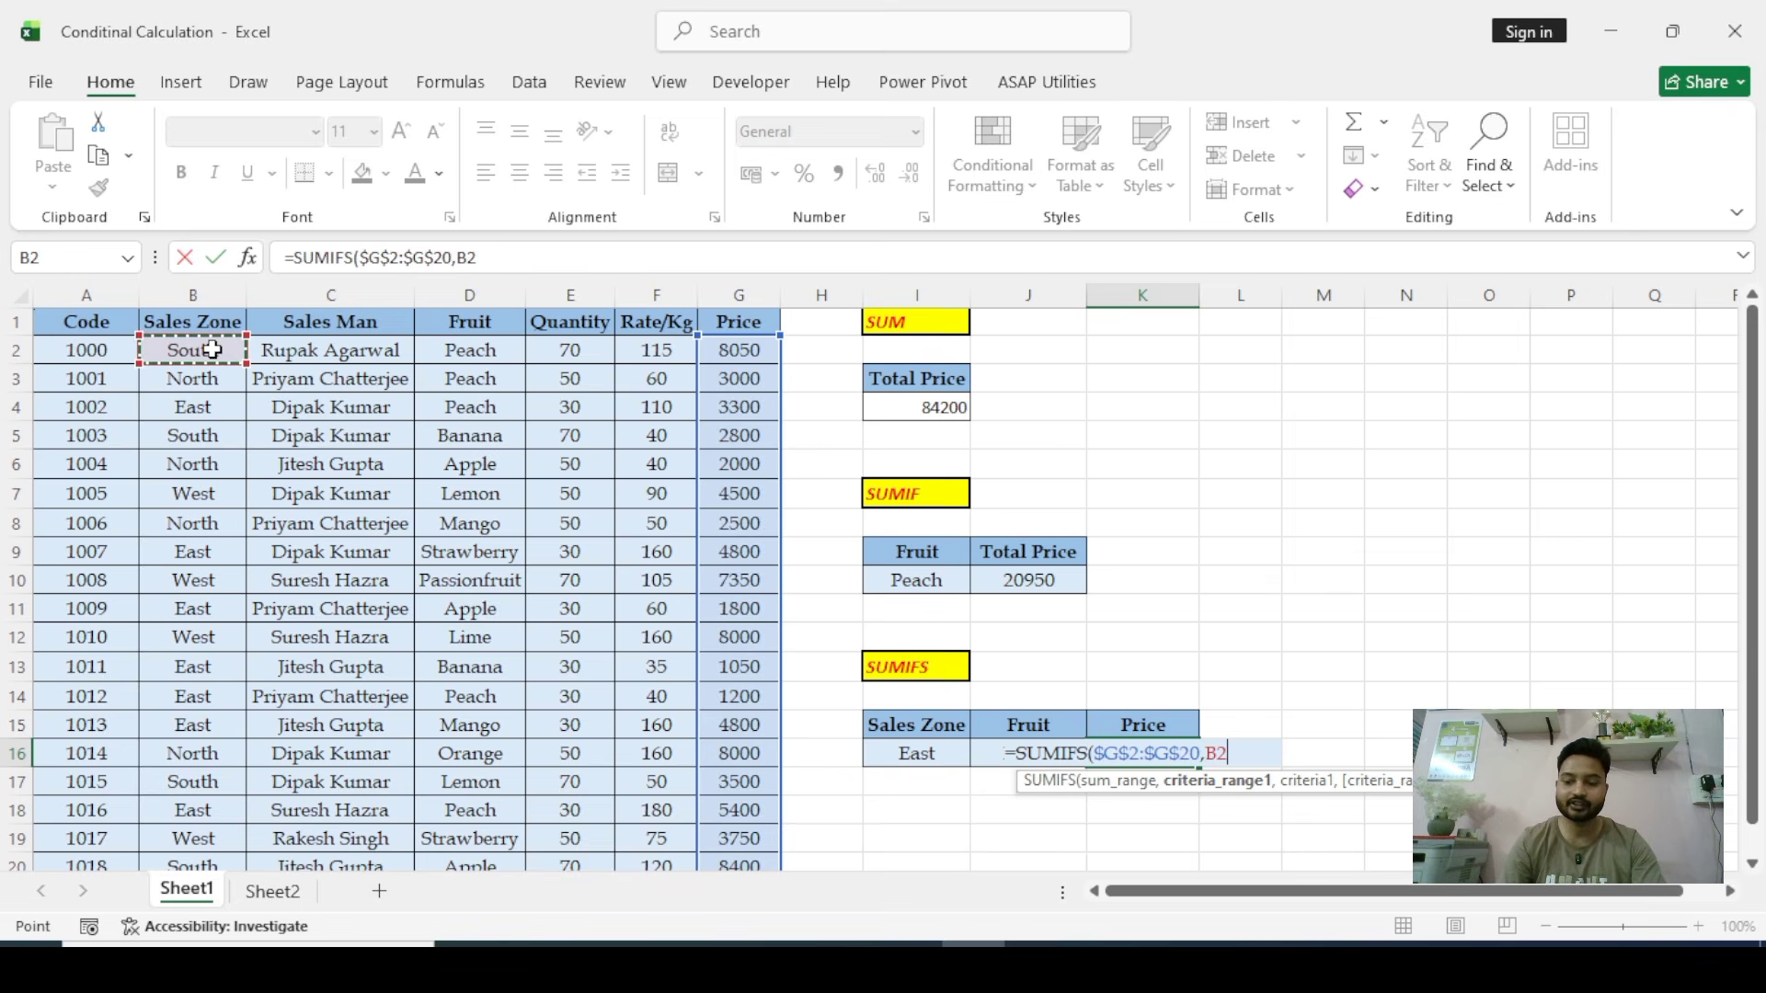
key(ctrl+shift+Down)
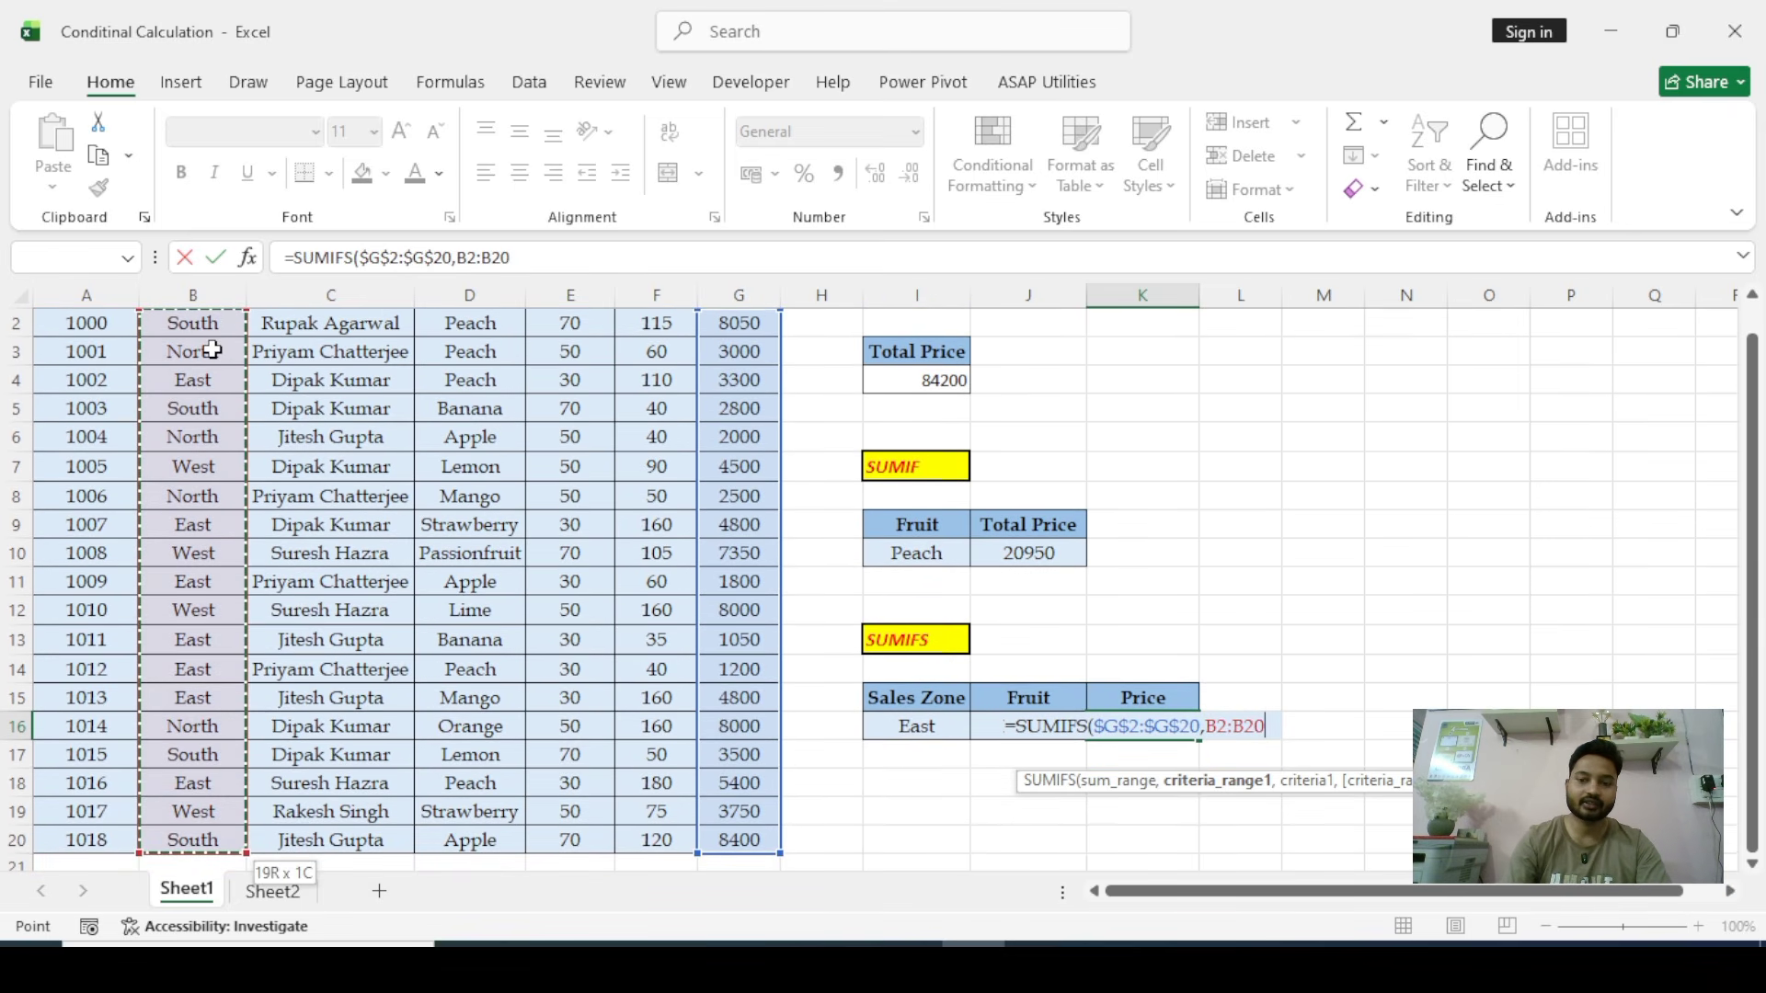
key(F4)
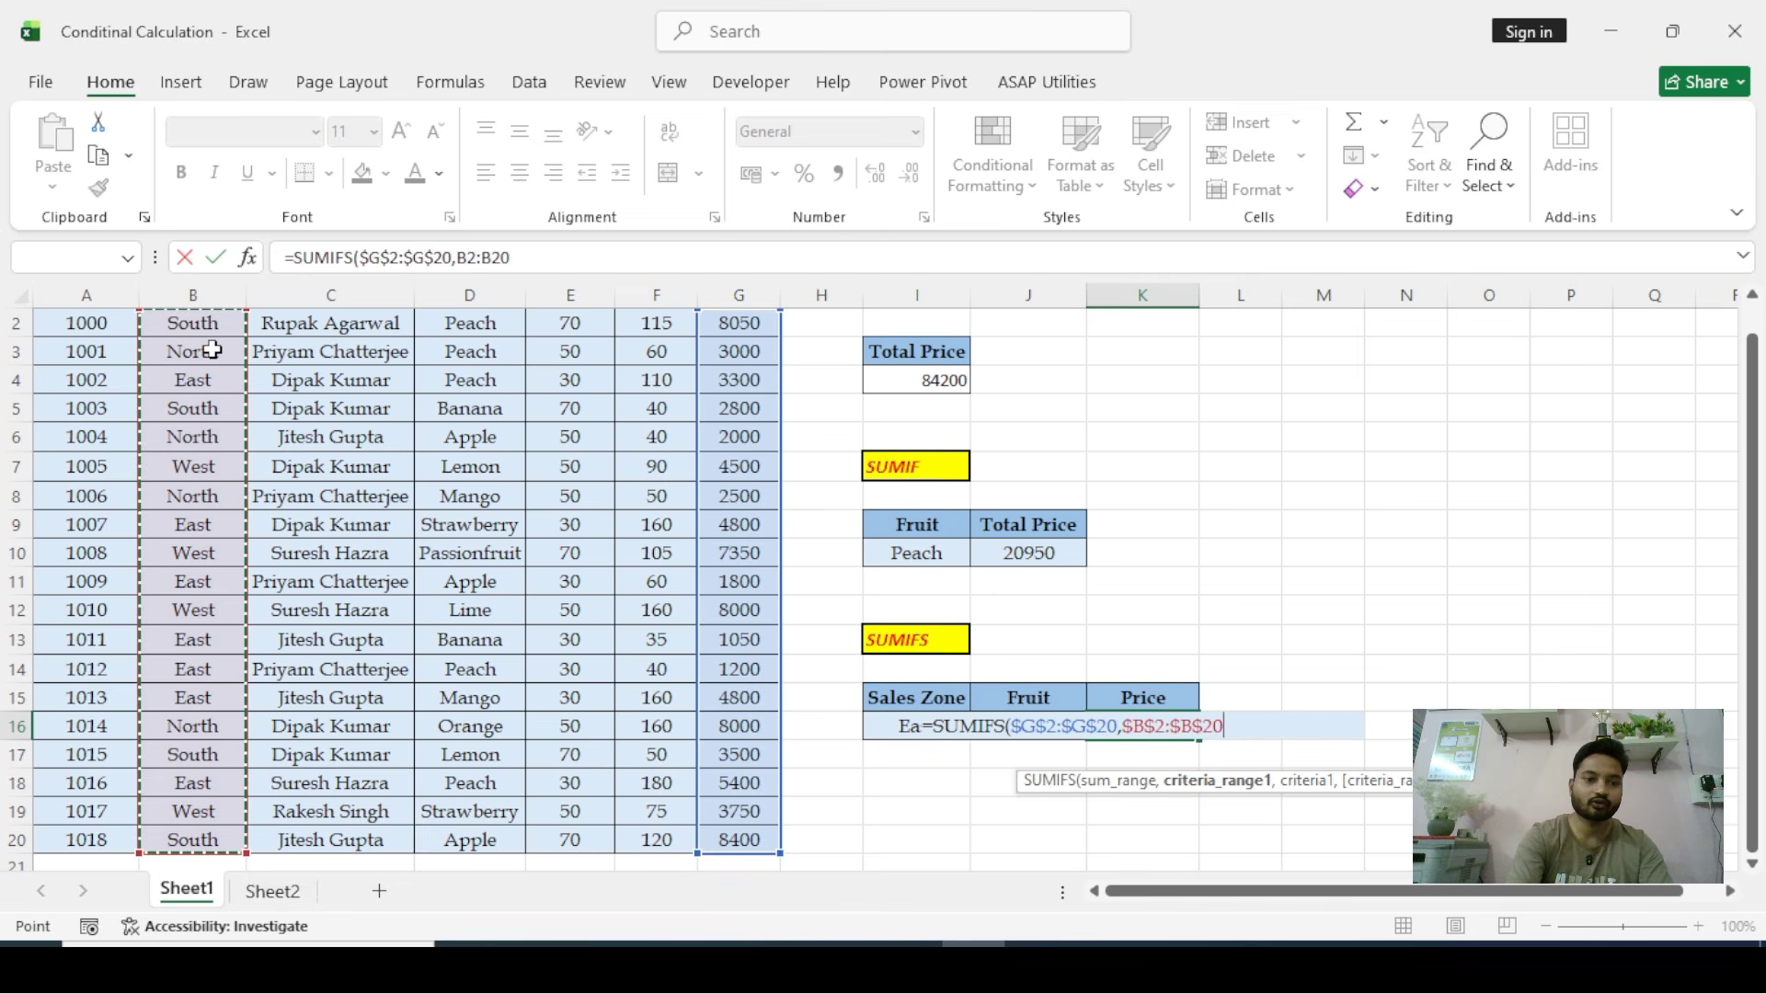
text(,)
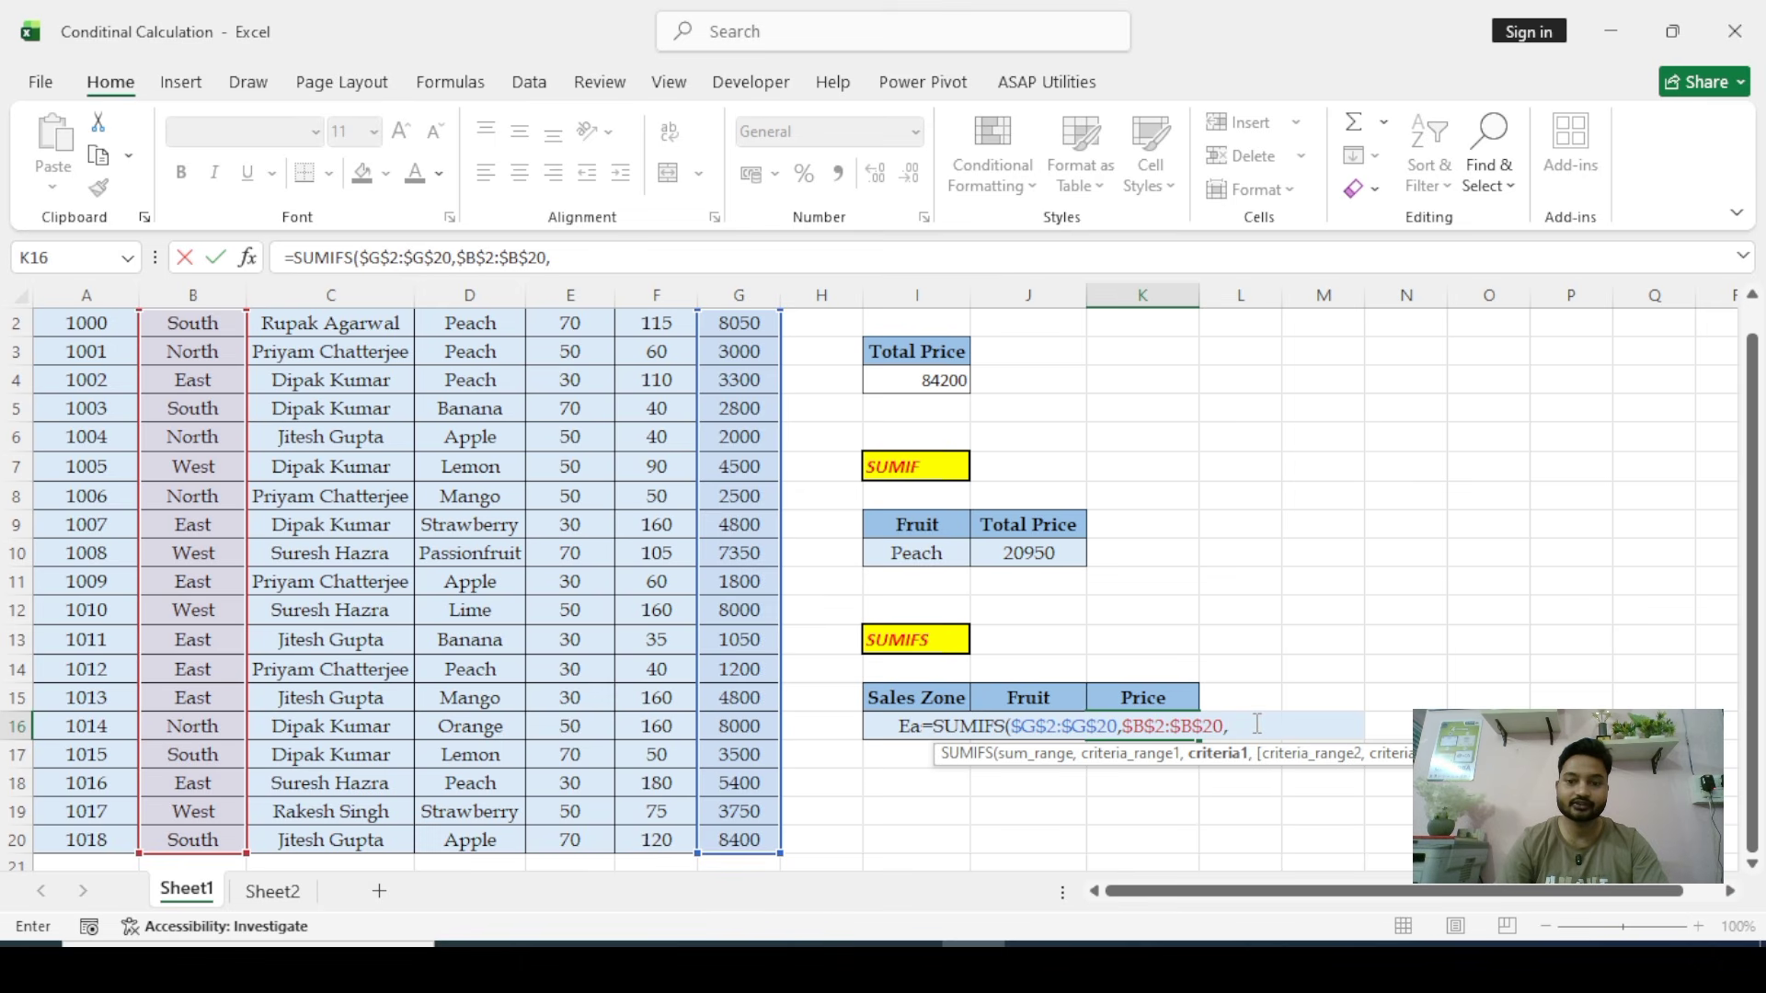
scroll(1256, 724, up, 1)
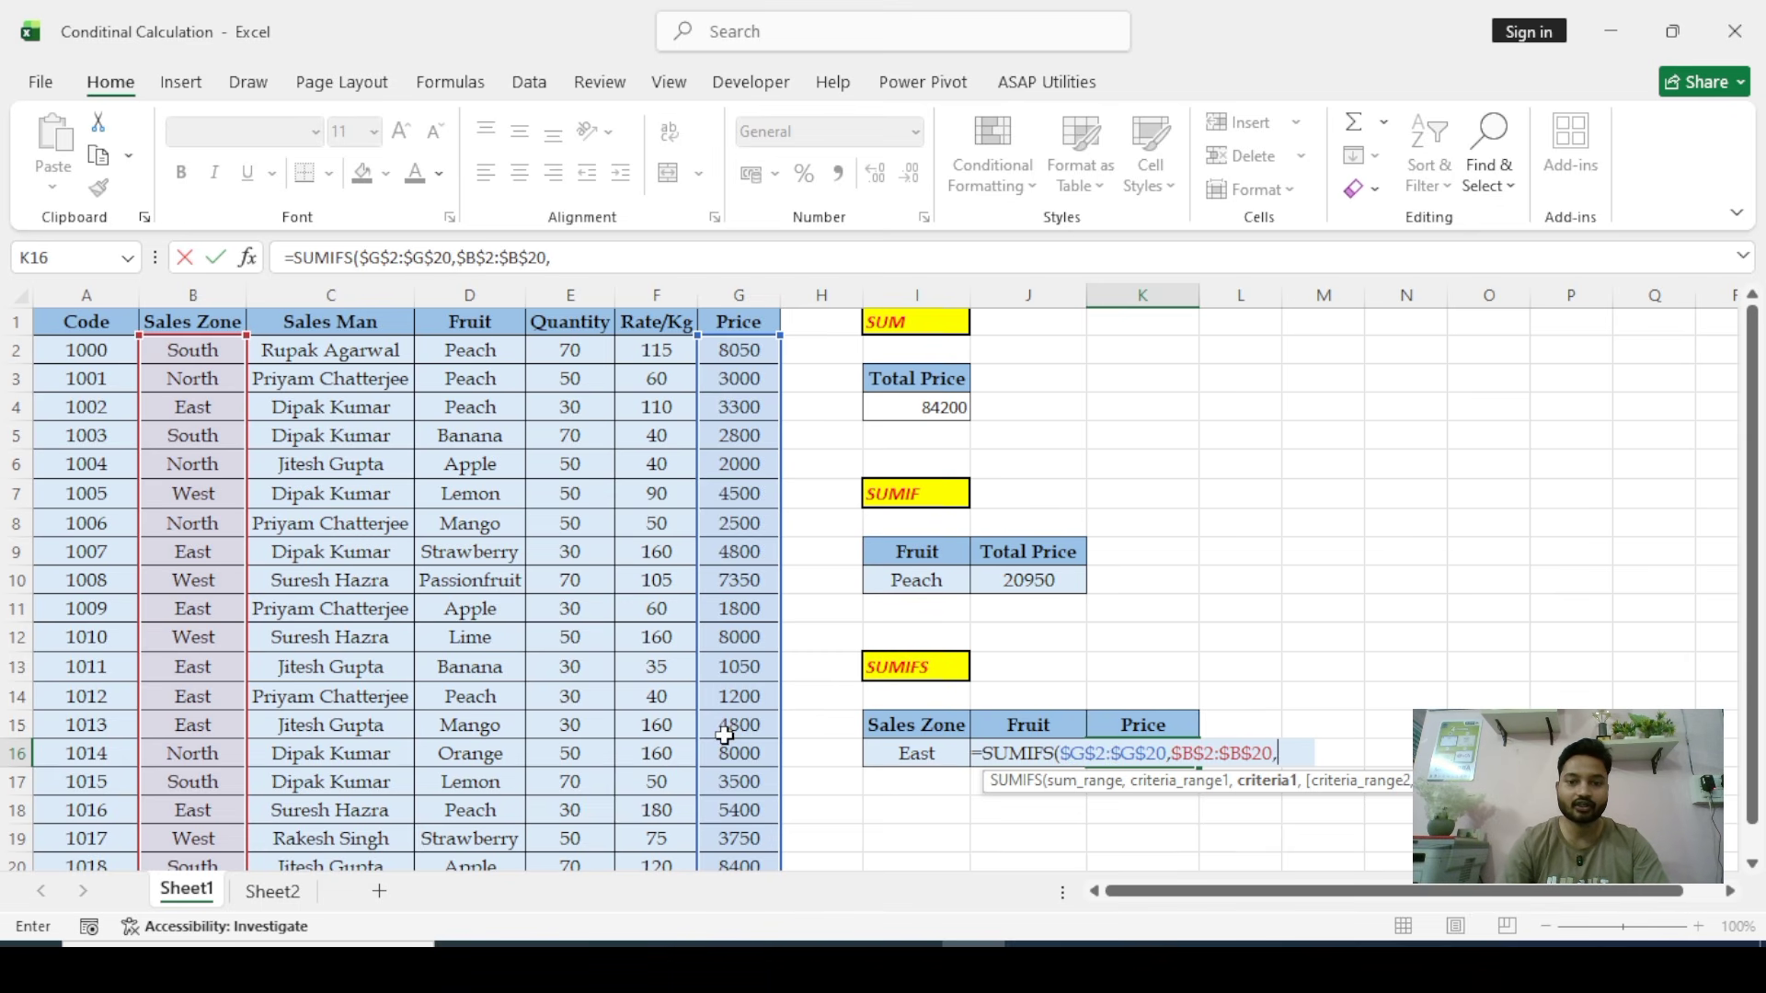
click(938, 756)
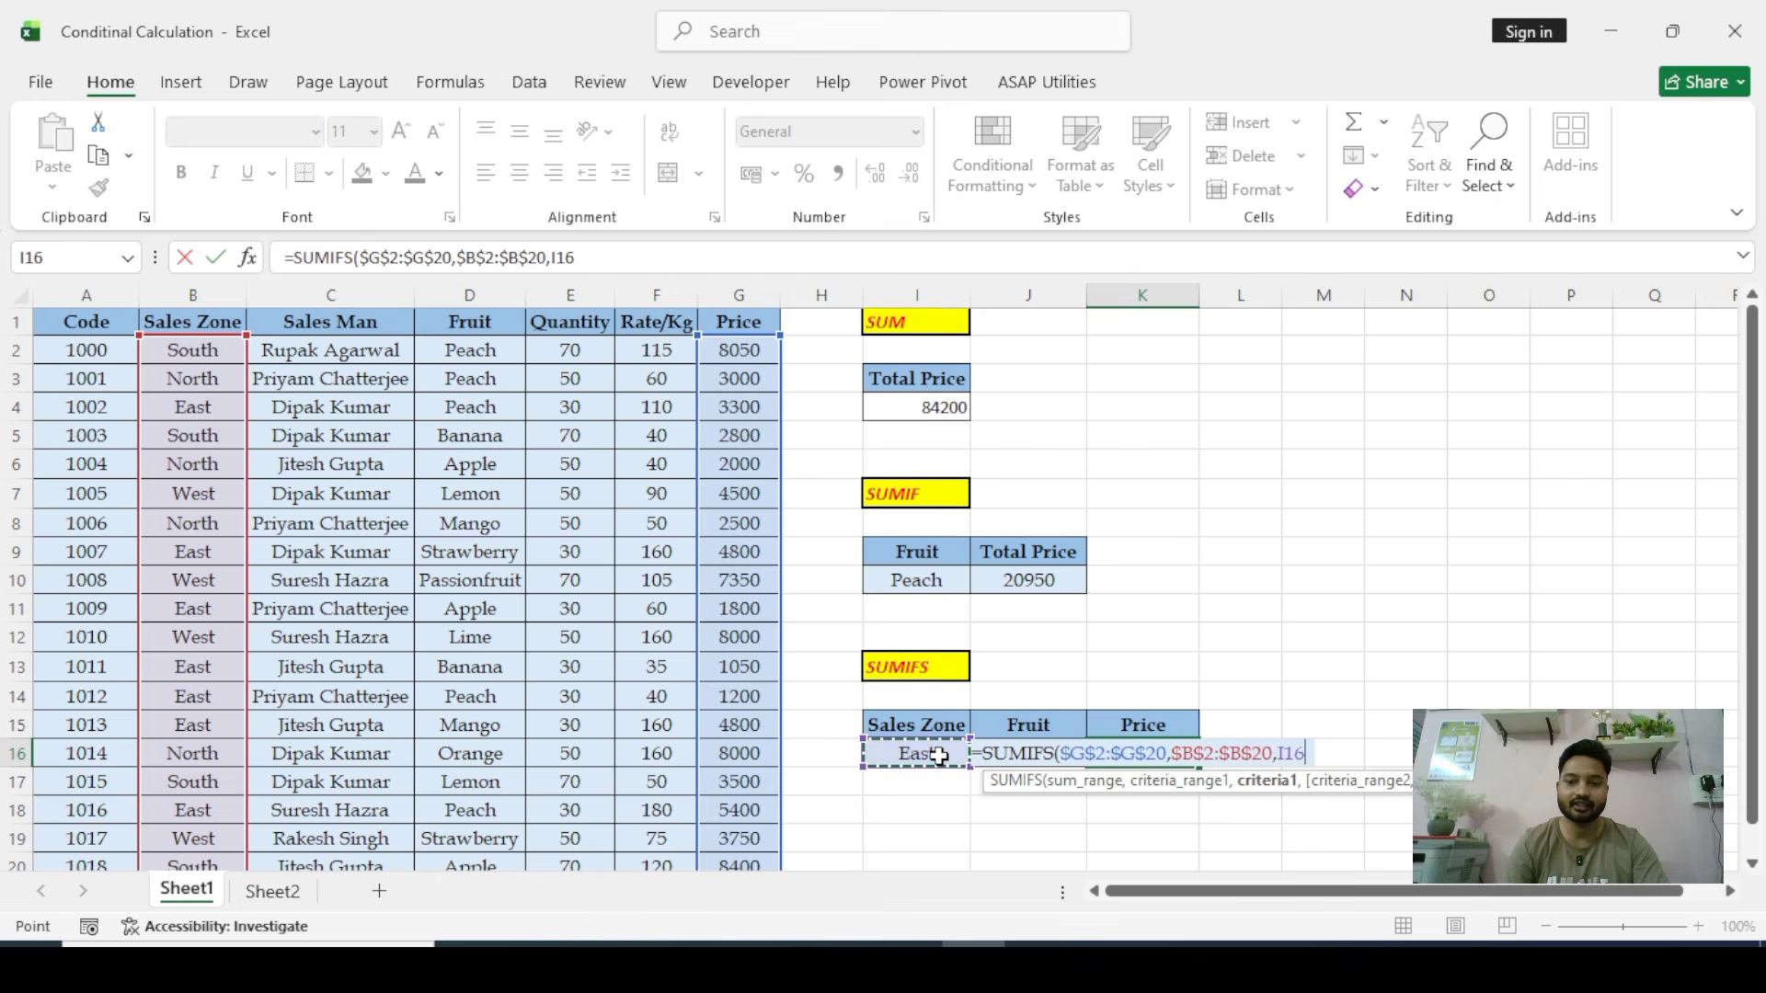
text(,)
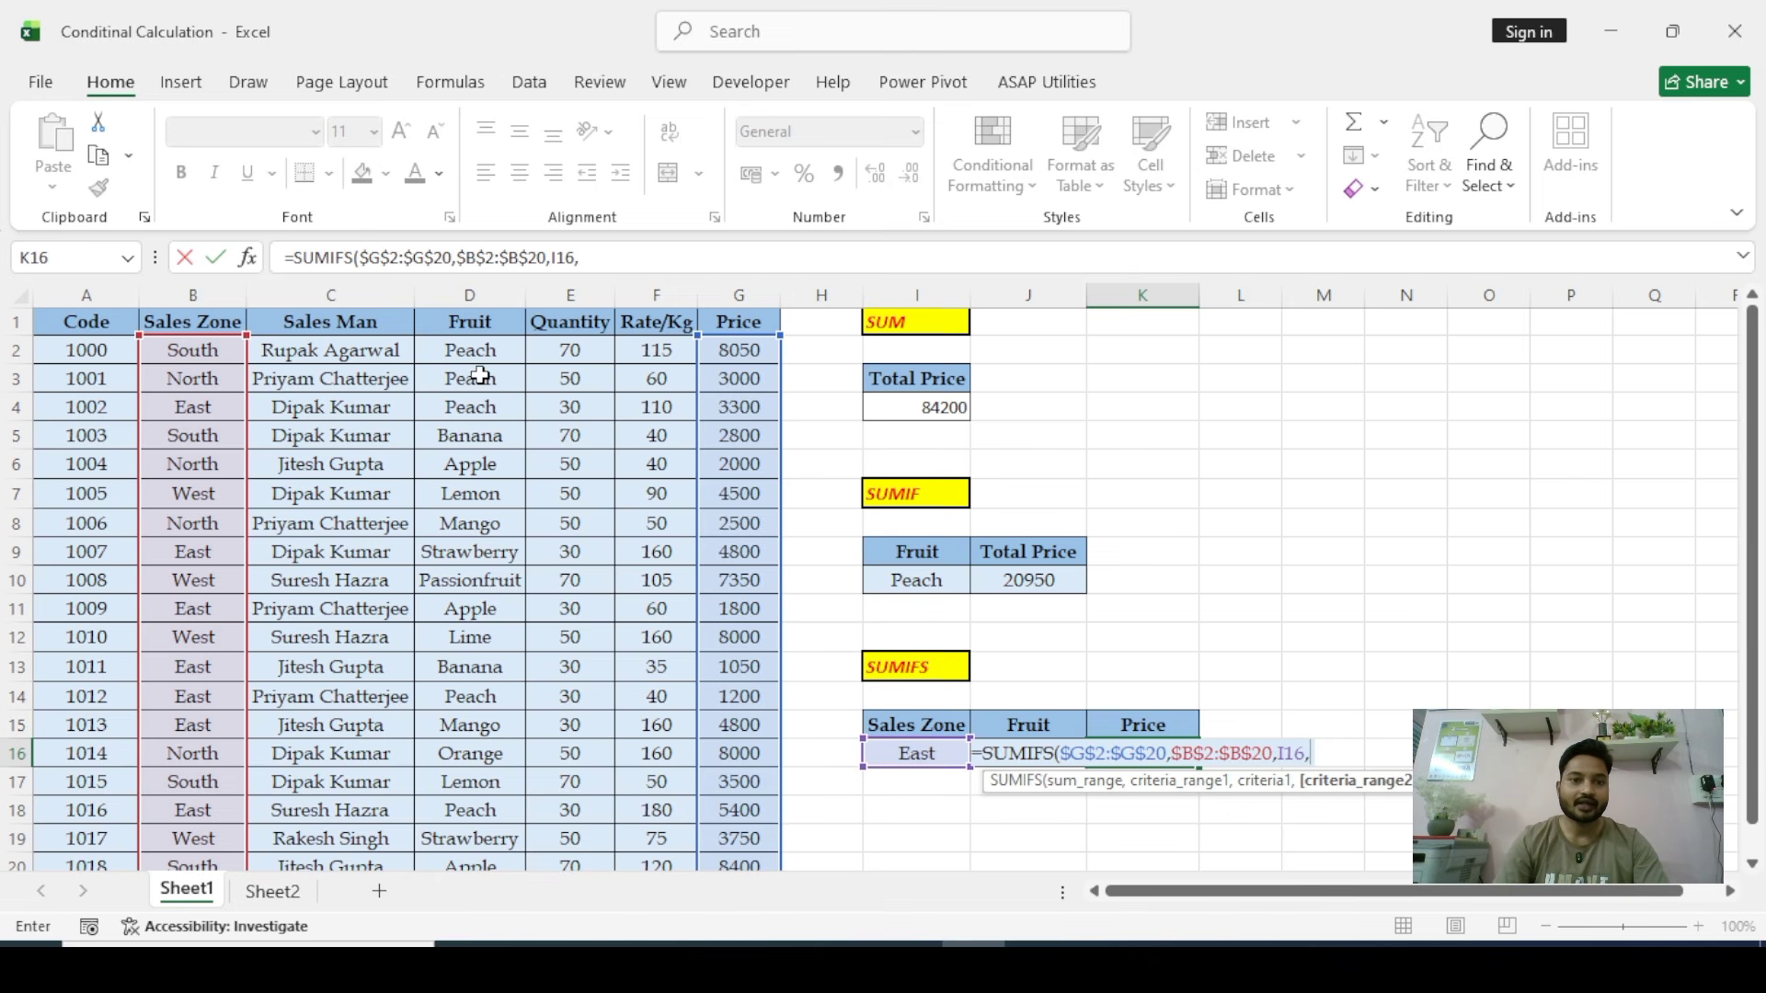
Complete the SUMIFS formula with the Fruit range $D$2:$D$20 and the fruit in cell J16 as the second condition
click(459, 346)
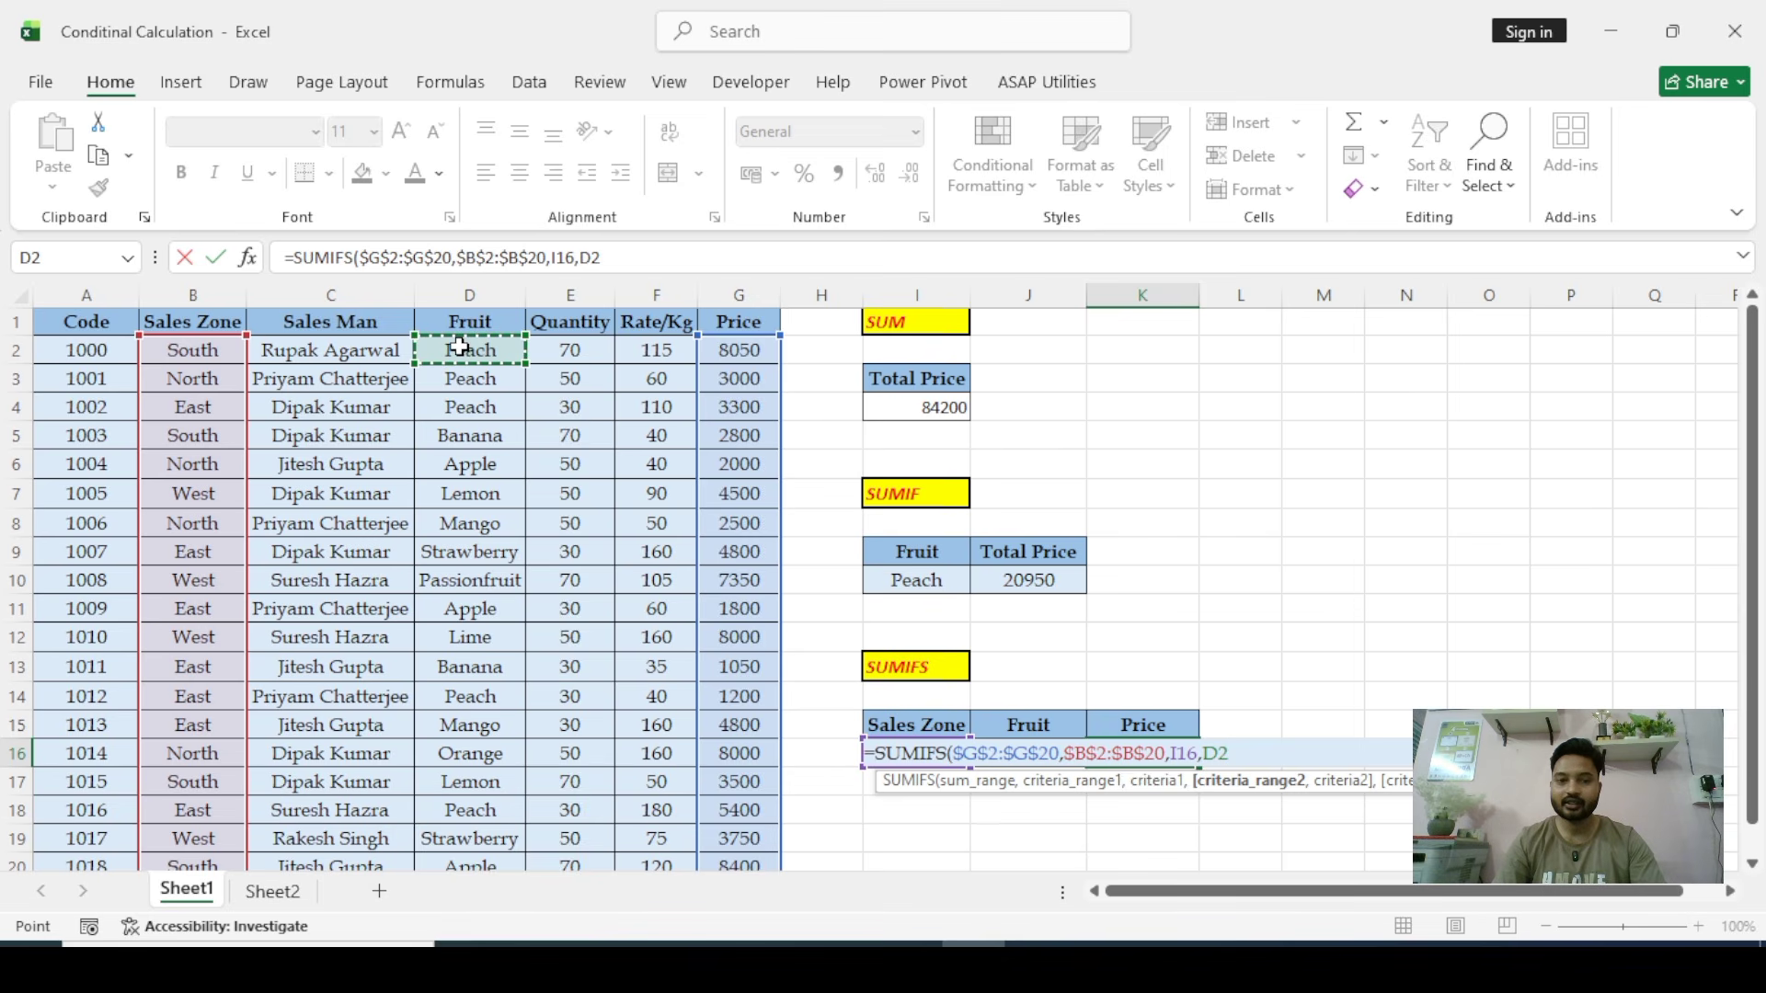
key(ctrl+shift+Down)
key(F4)
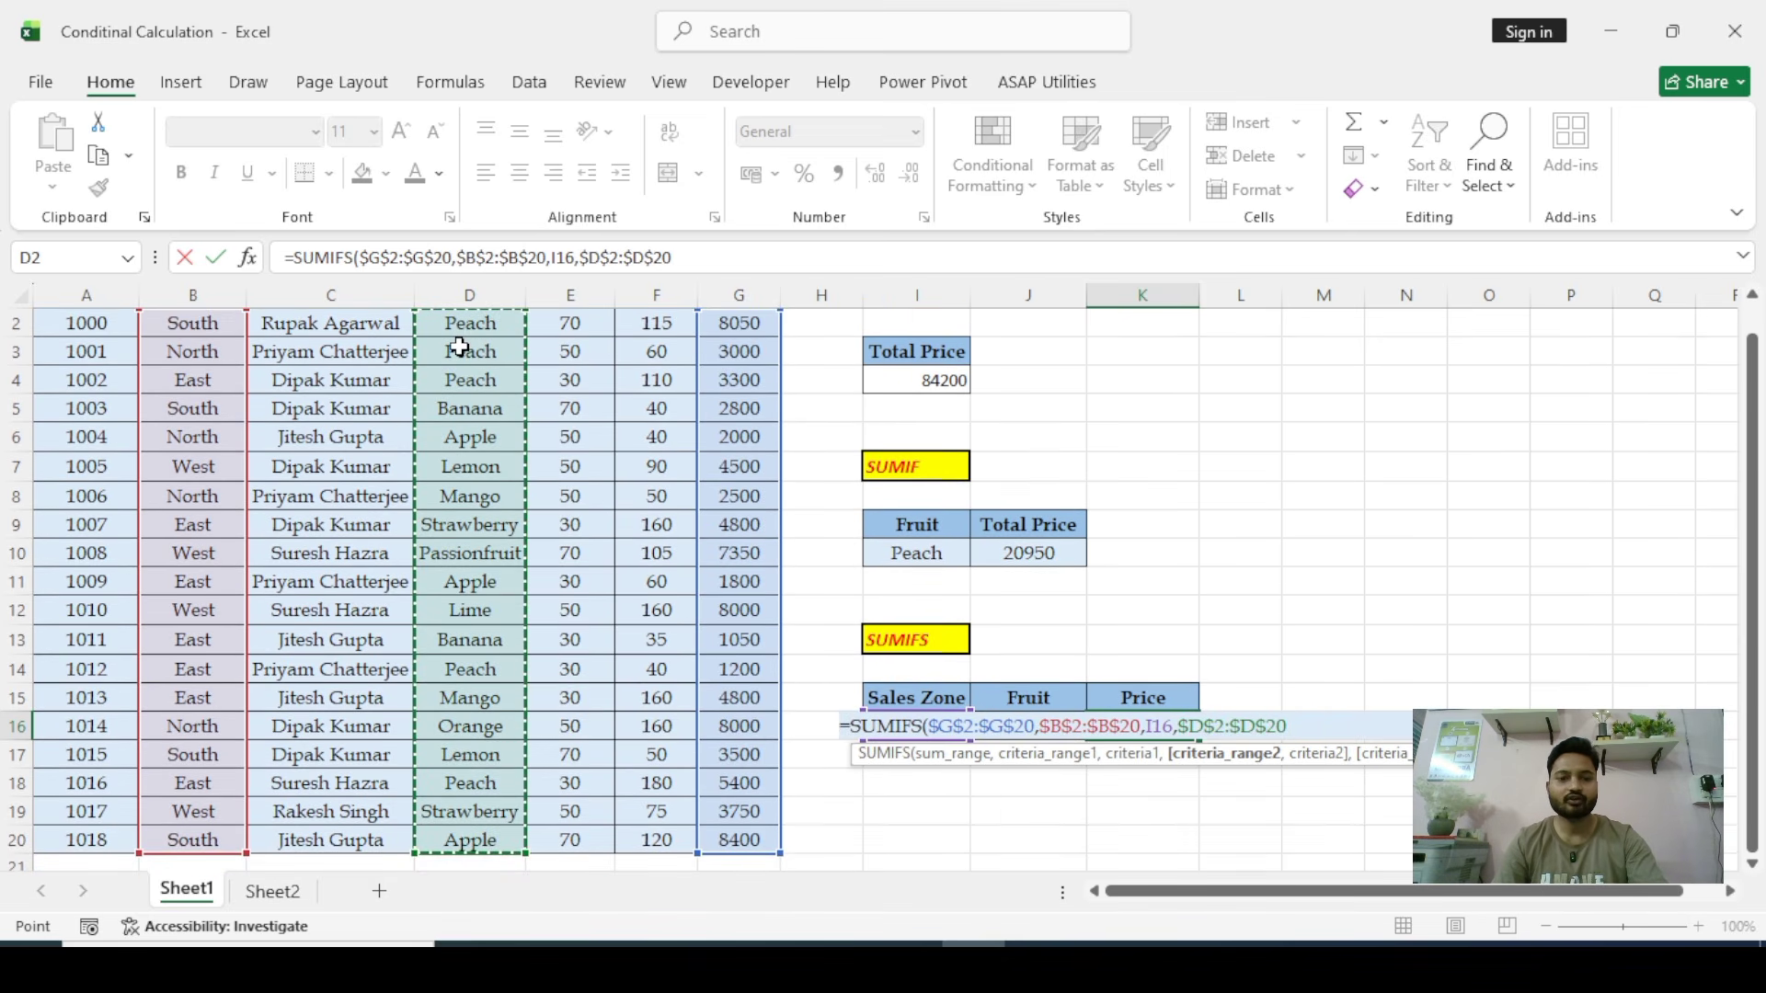
text(,)
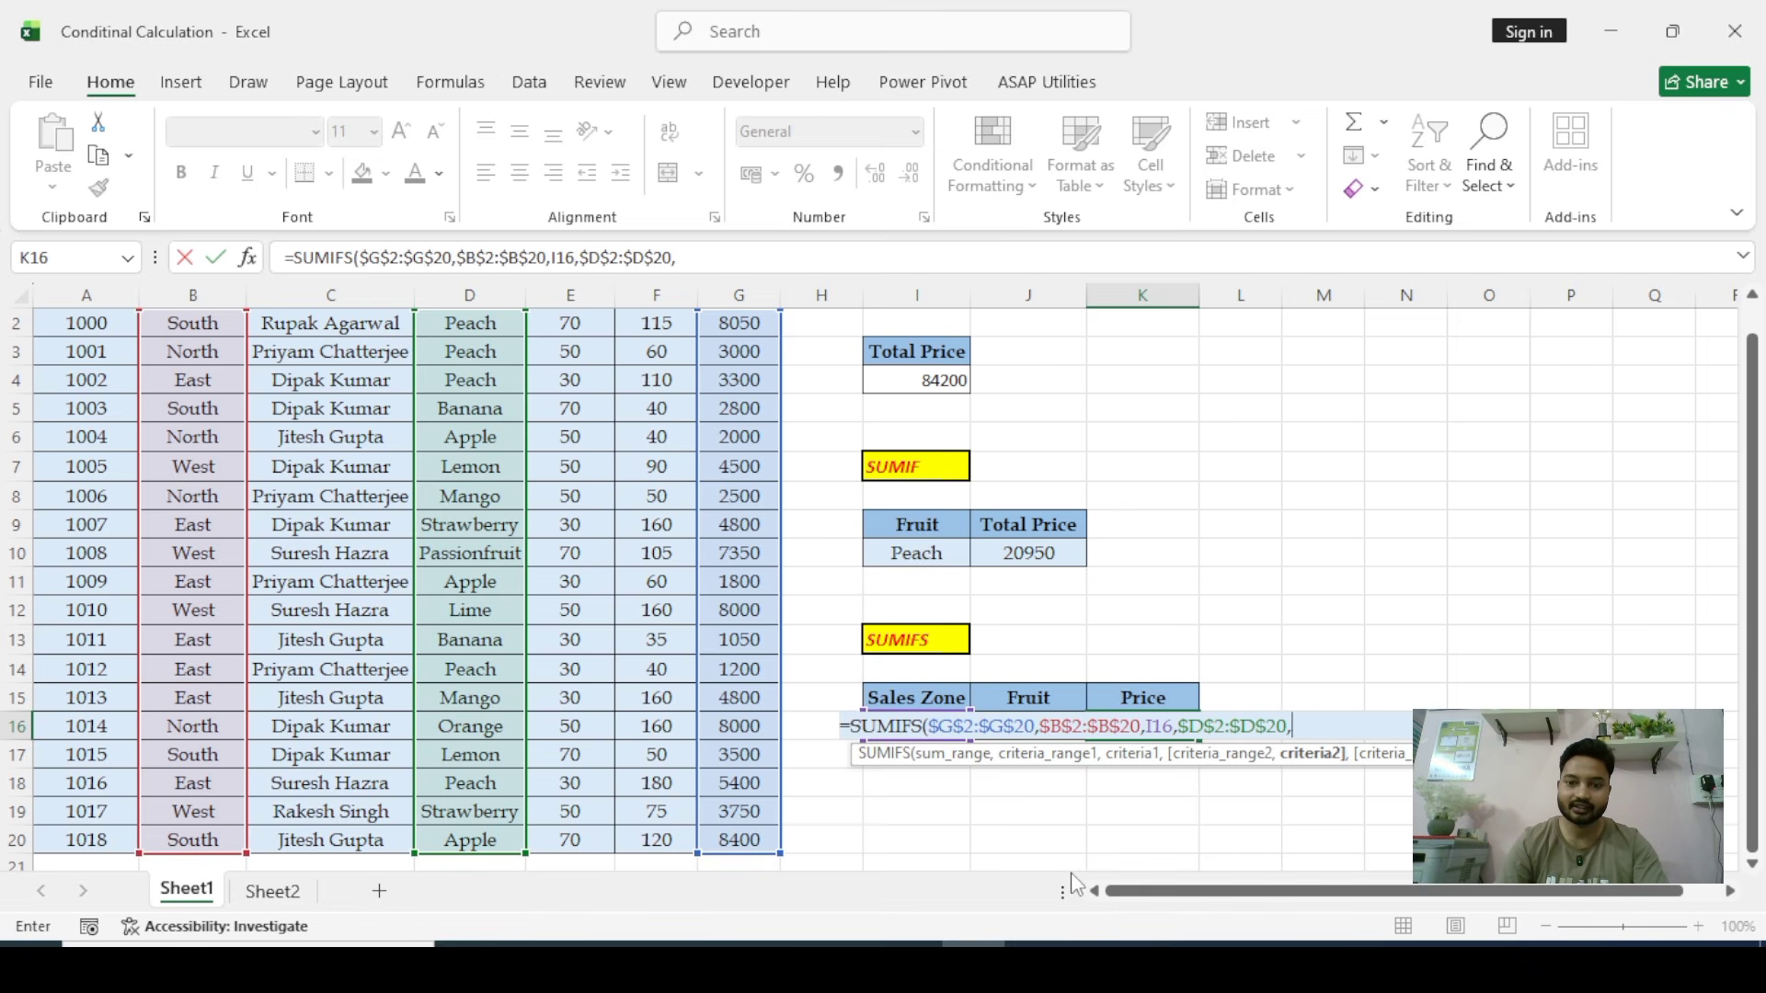
key(Down)
key(Left)
key(Up)
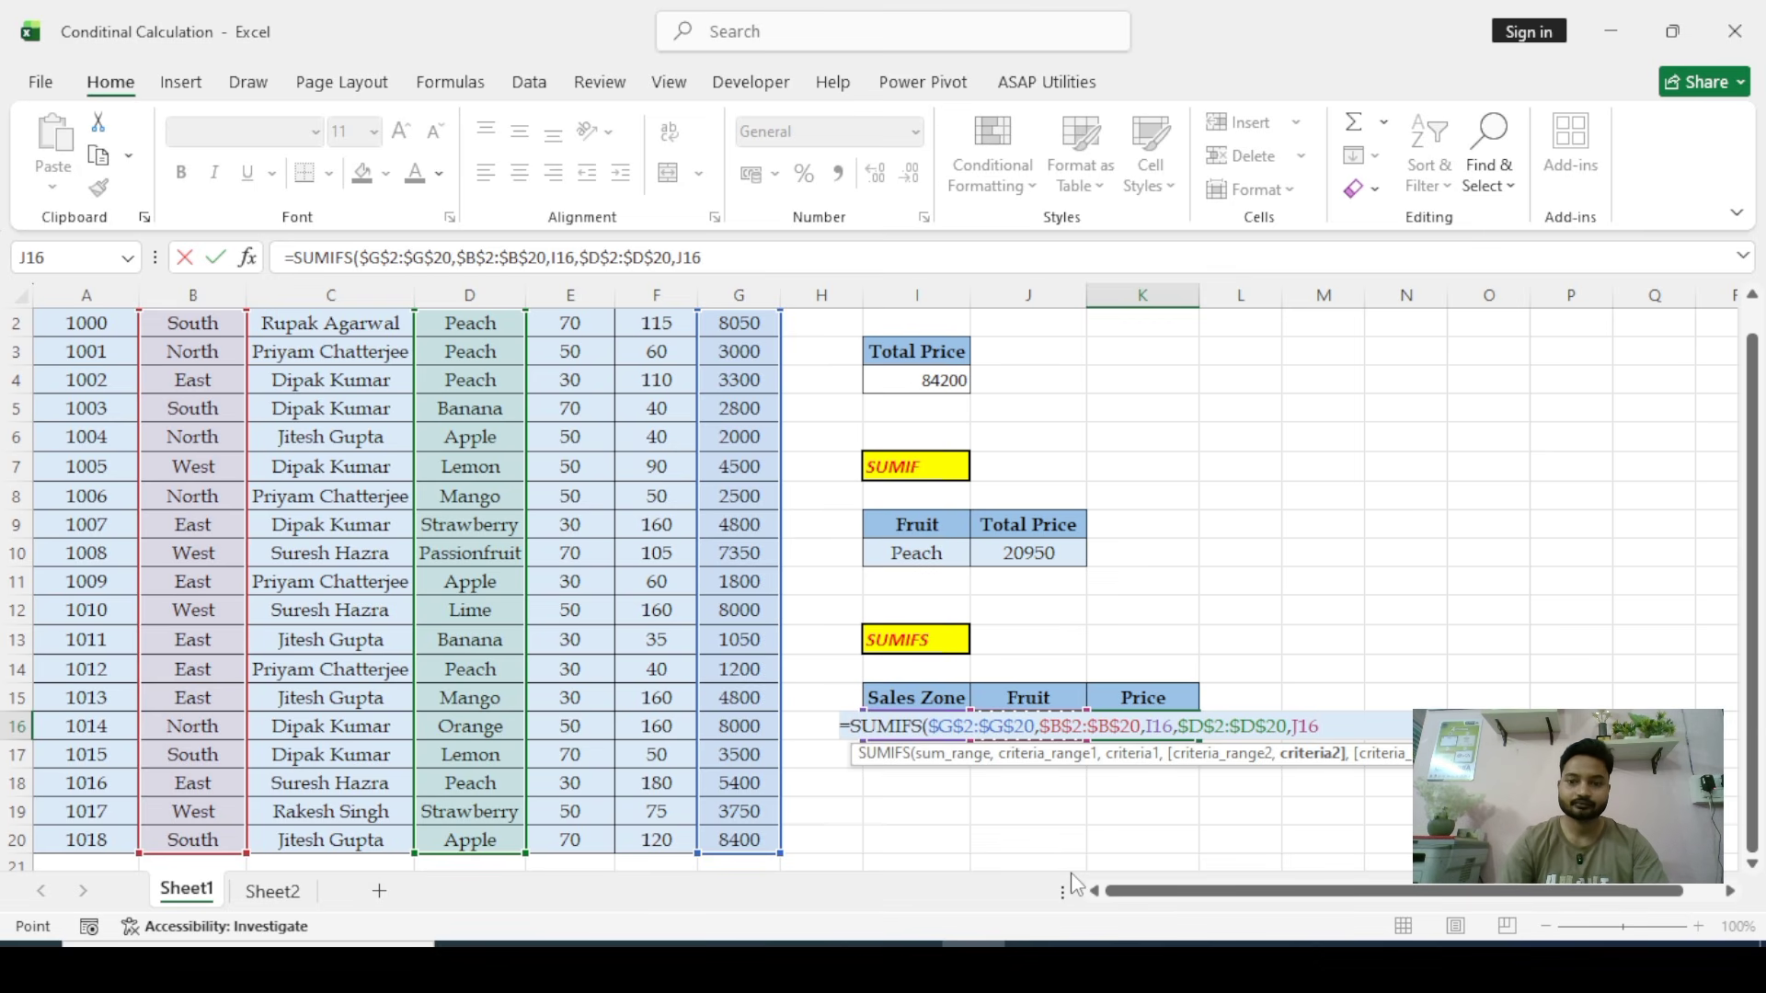
scroll(1074, 884, up, 1)
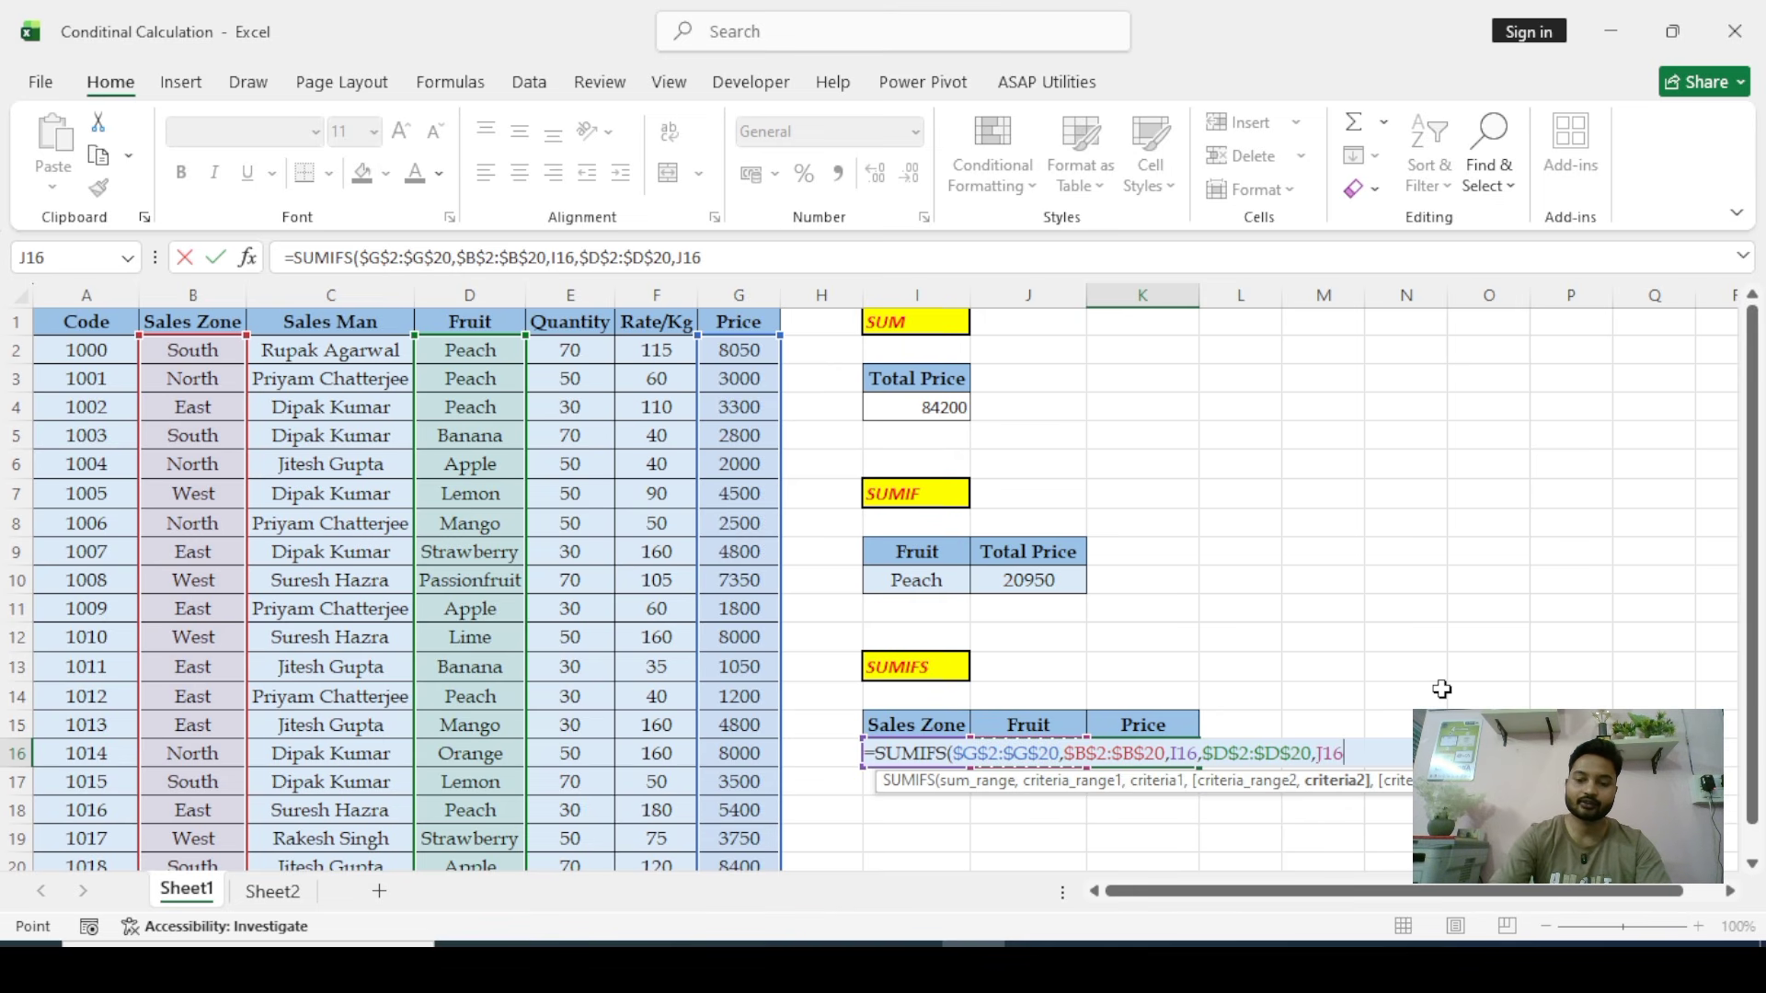
key(Return)
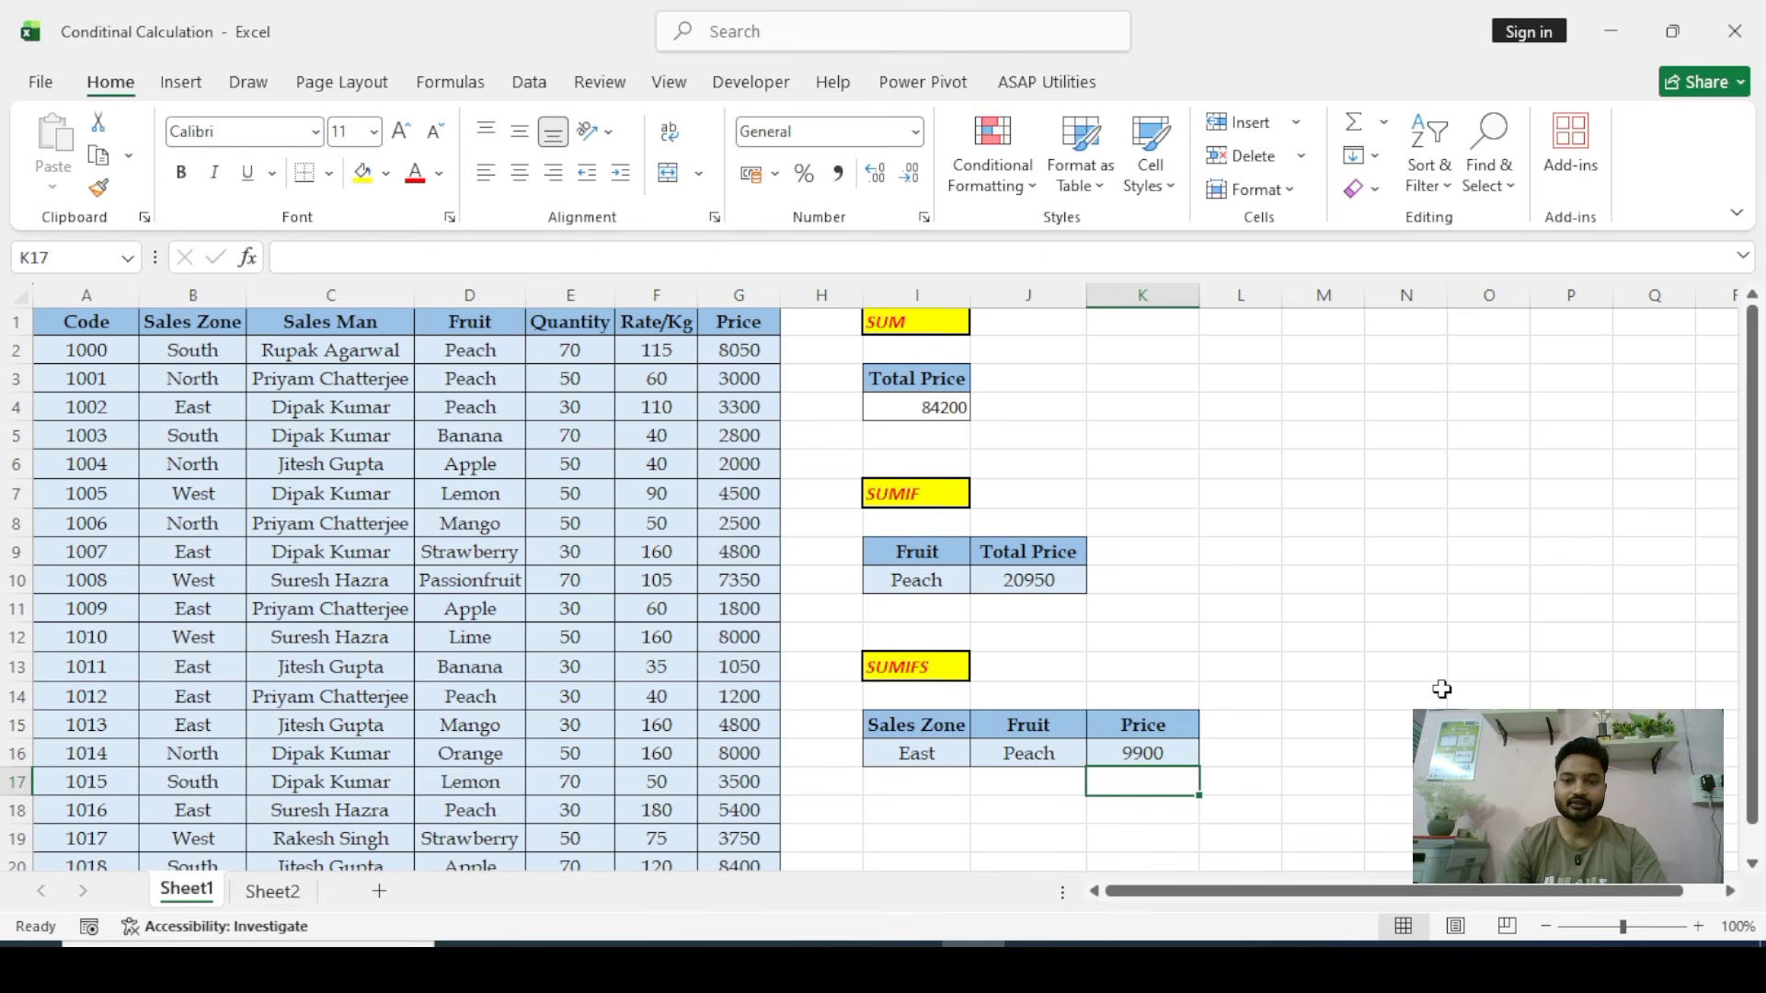
Review the SUMIFS formula in K16 and its Sales Zone and Fruit criteria cells I16 and J16
click(1154, 750)
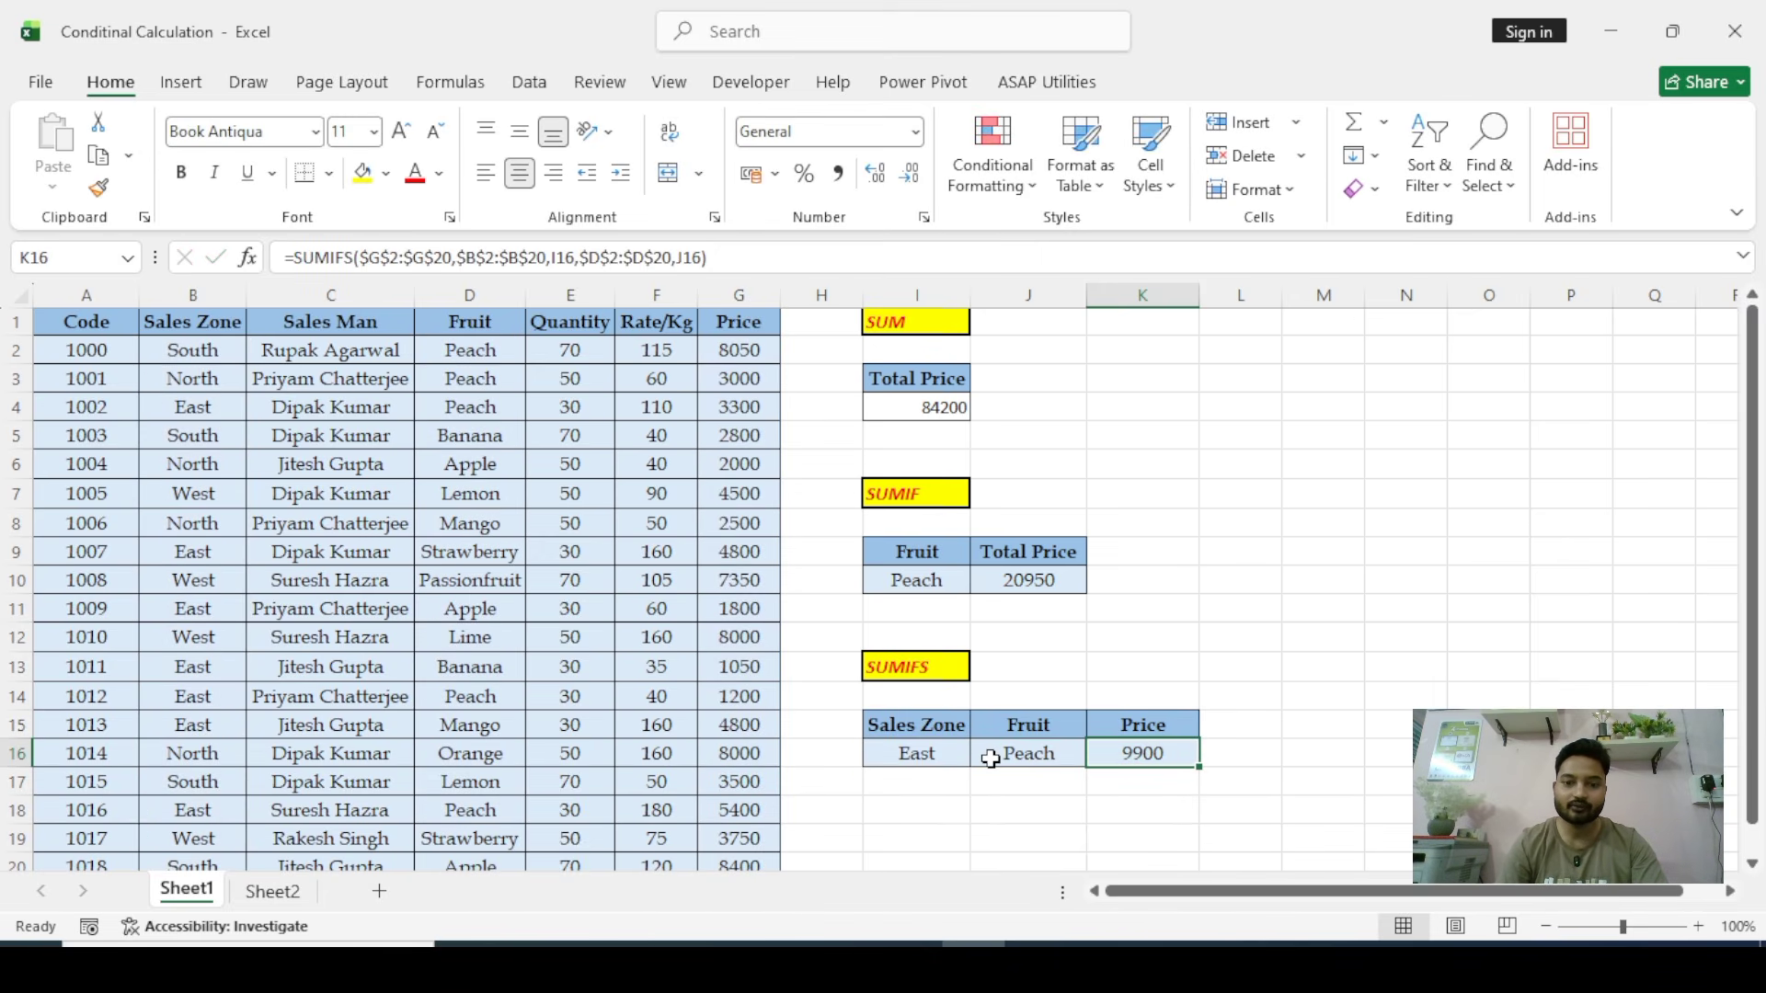
click(923, 753)
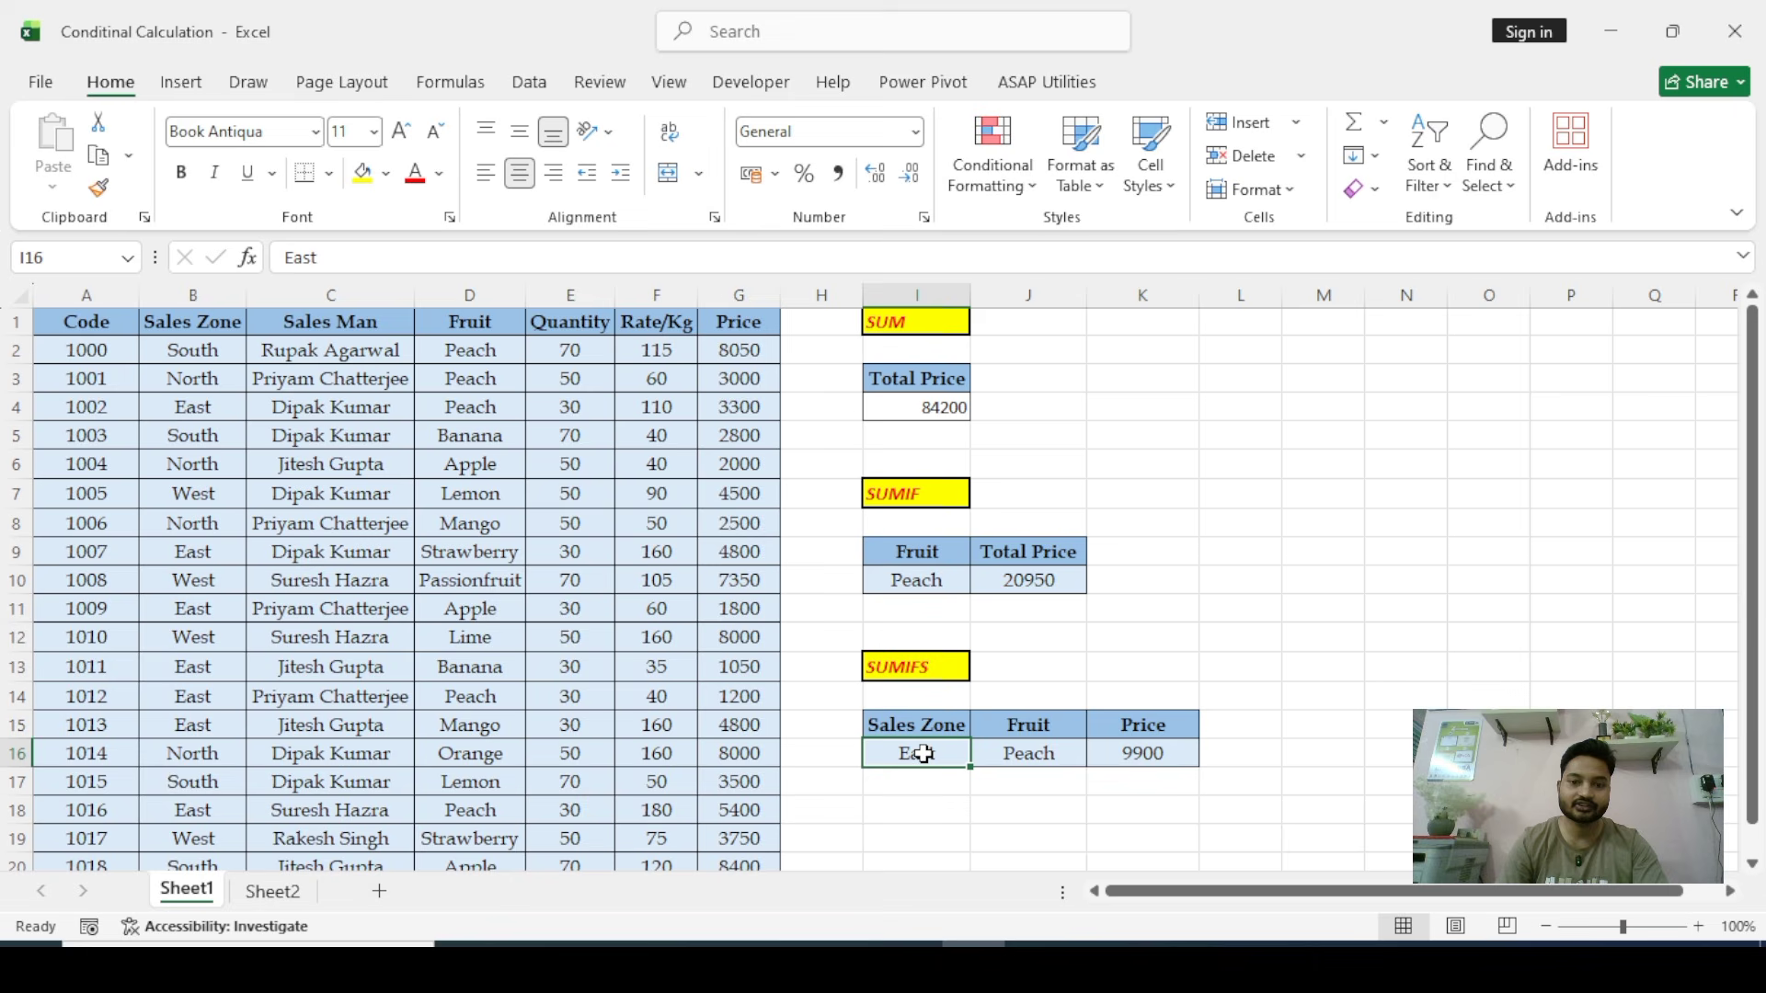
click(1037, 749)
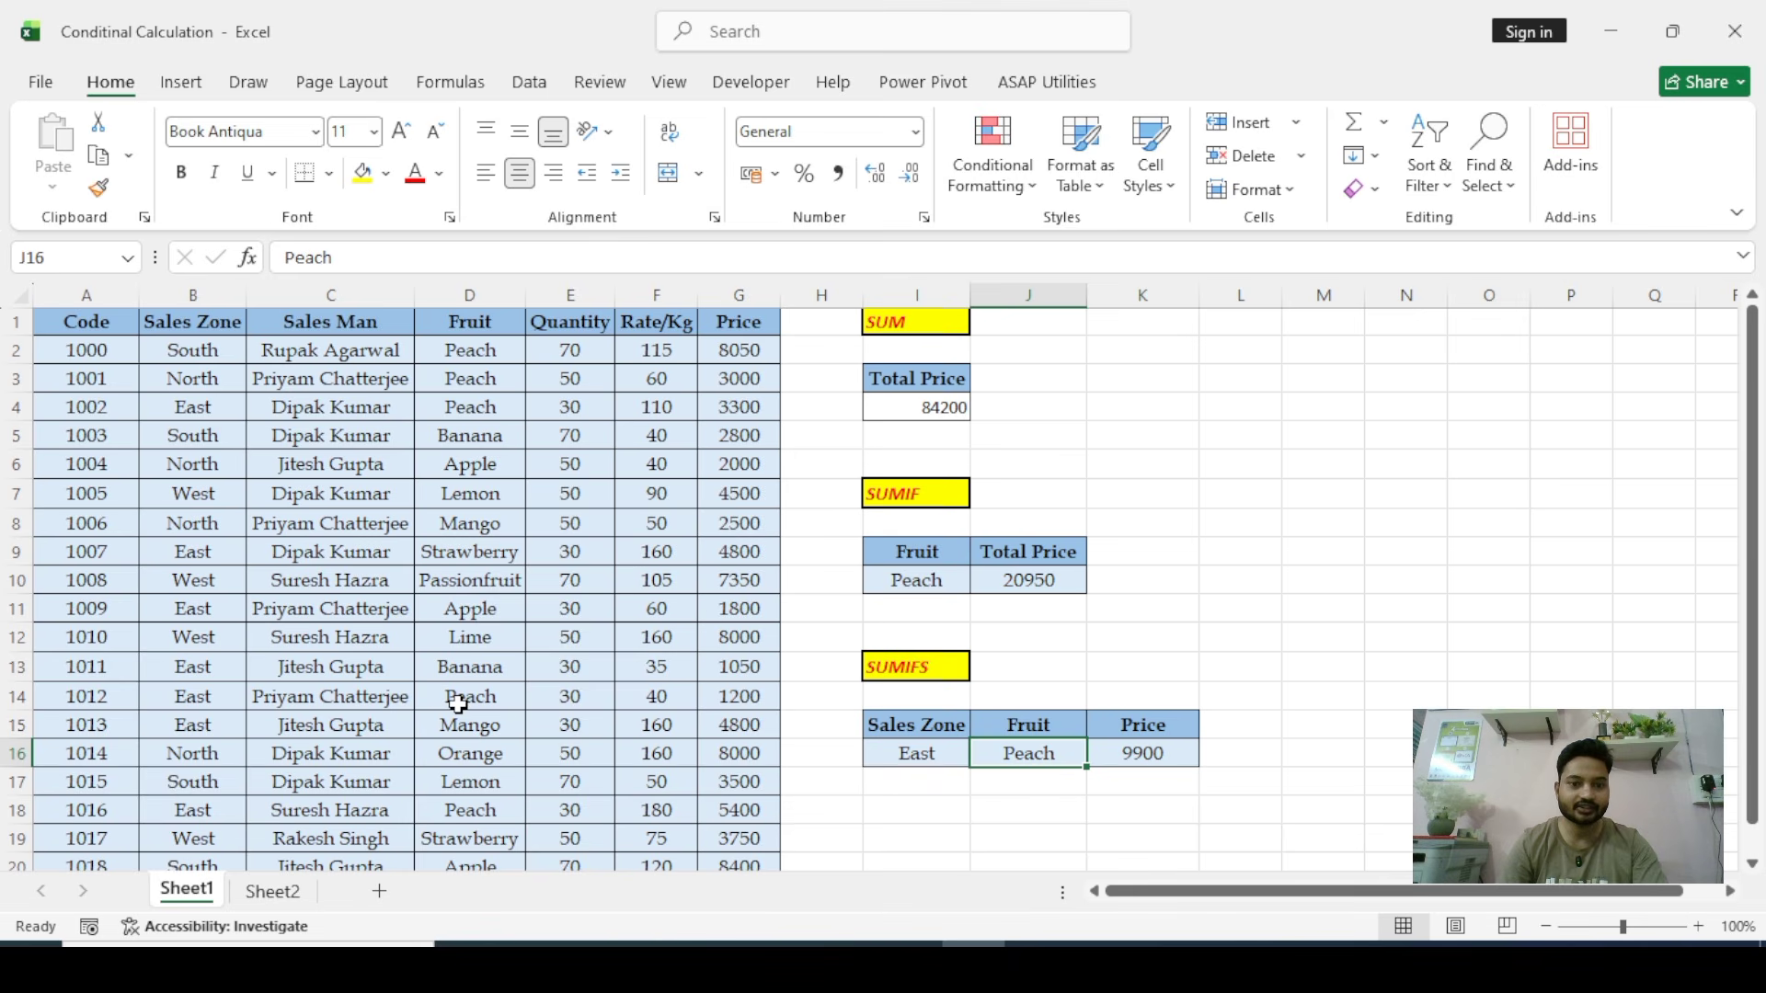
click(1156, 747)
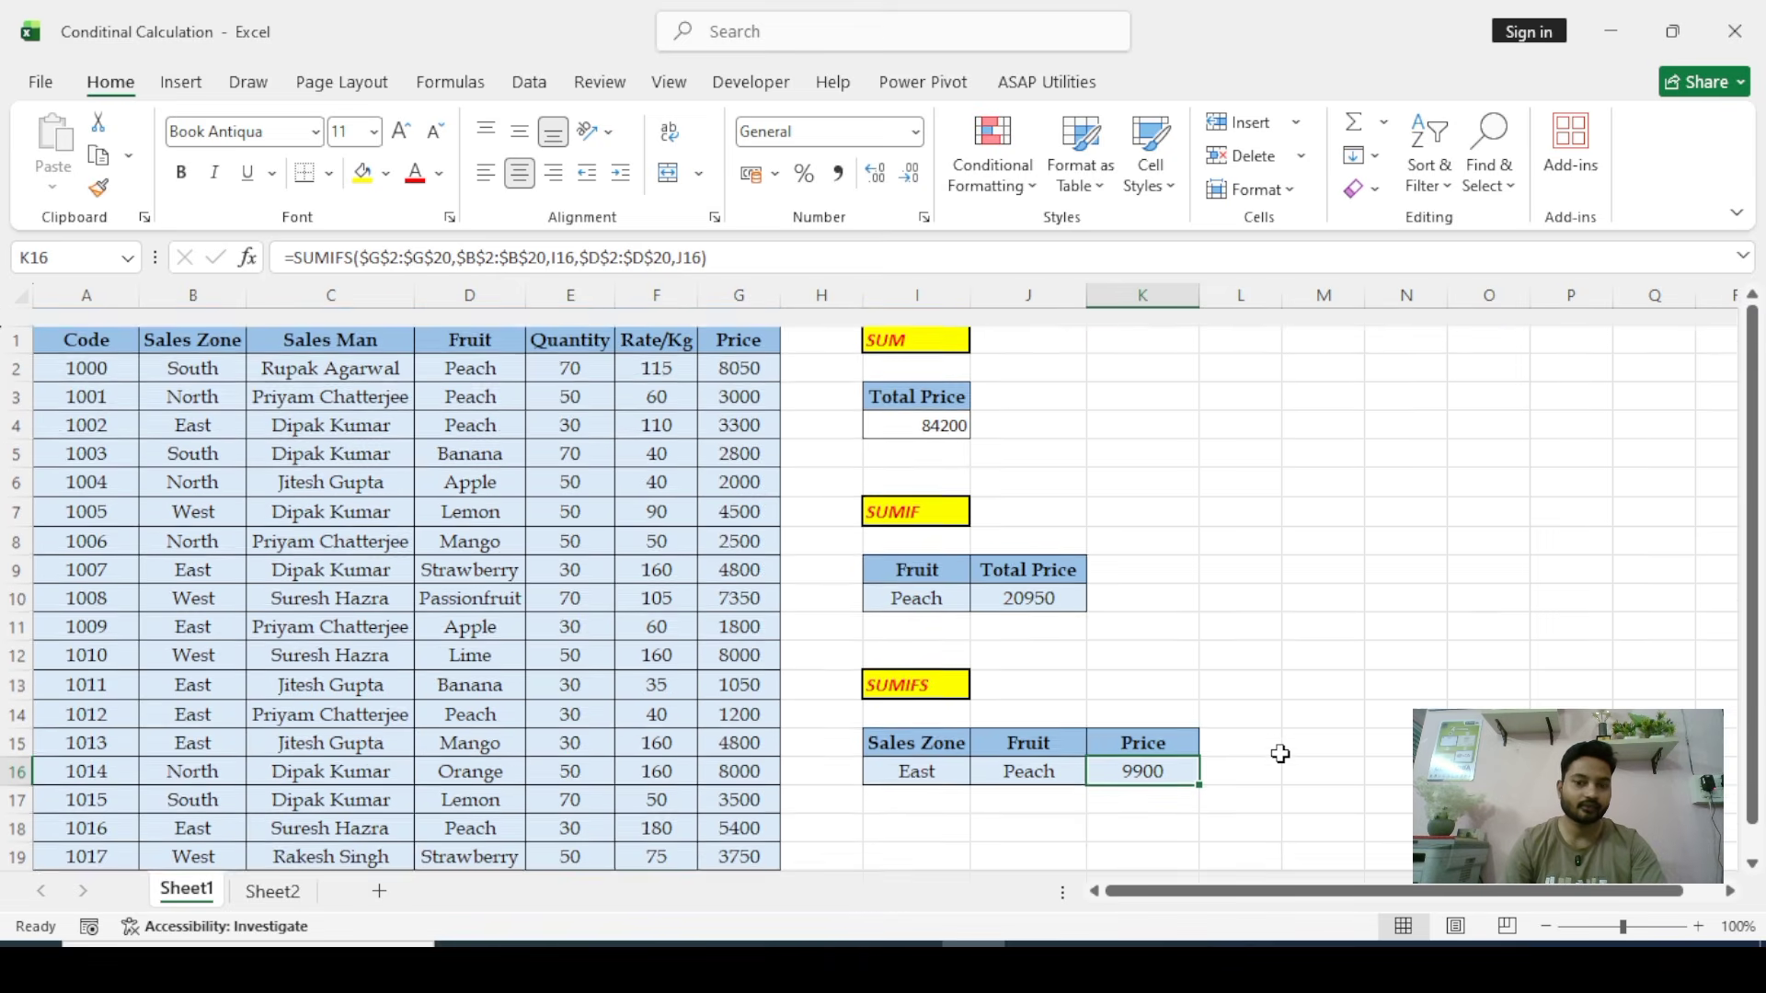
On Sheet2, count the codes in cell I4 with a COUNT formula over A2:A20
click(275, 892)
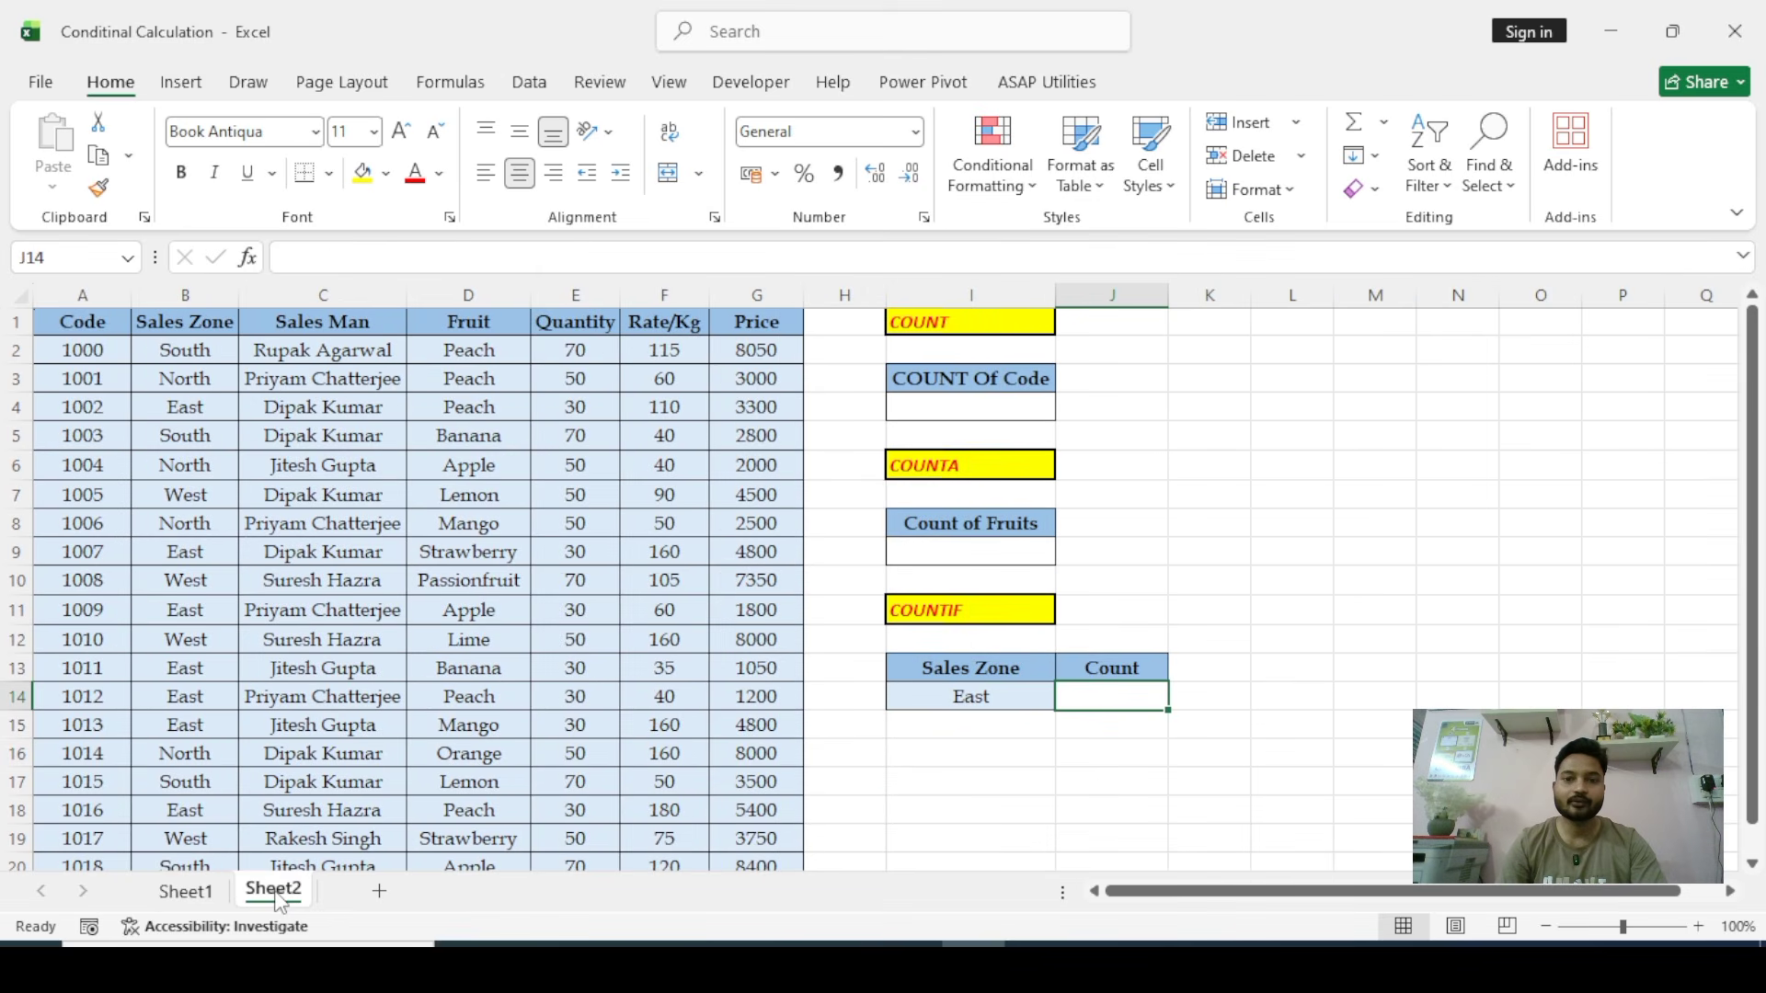
click(978, 404)
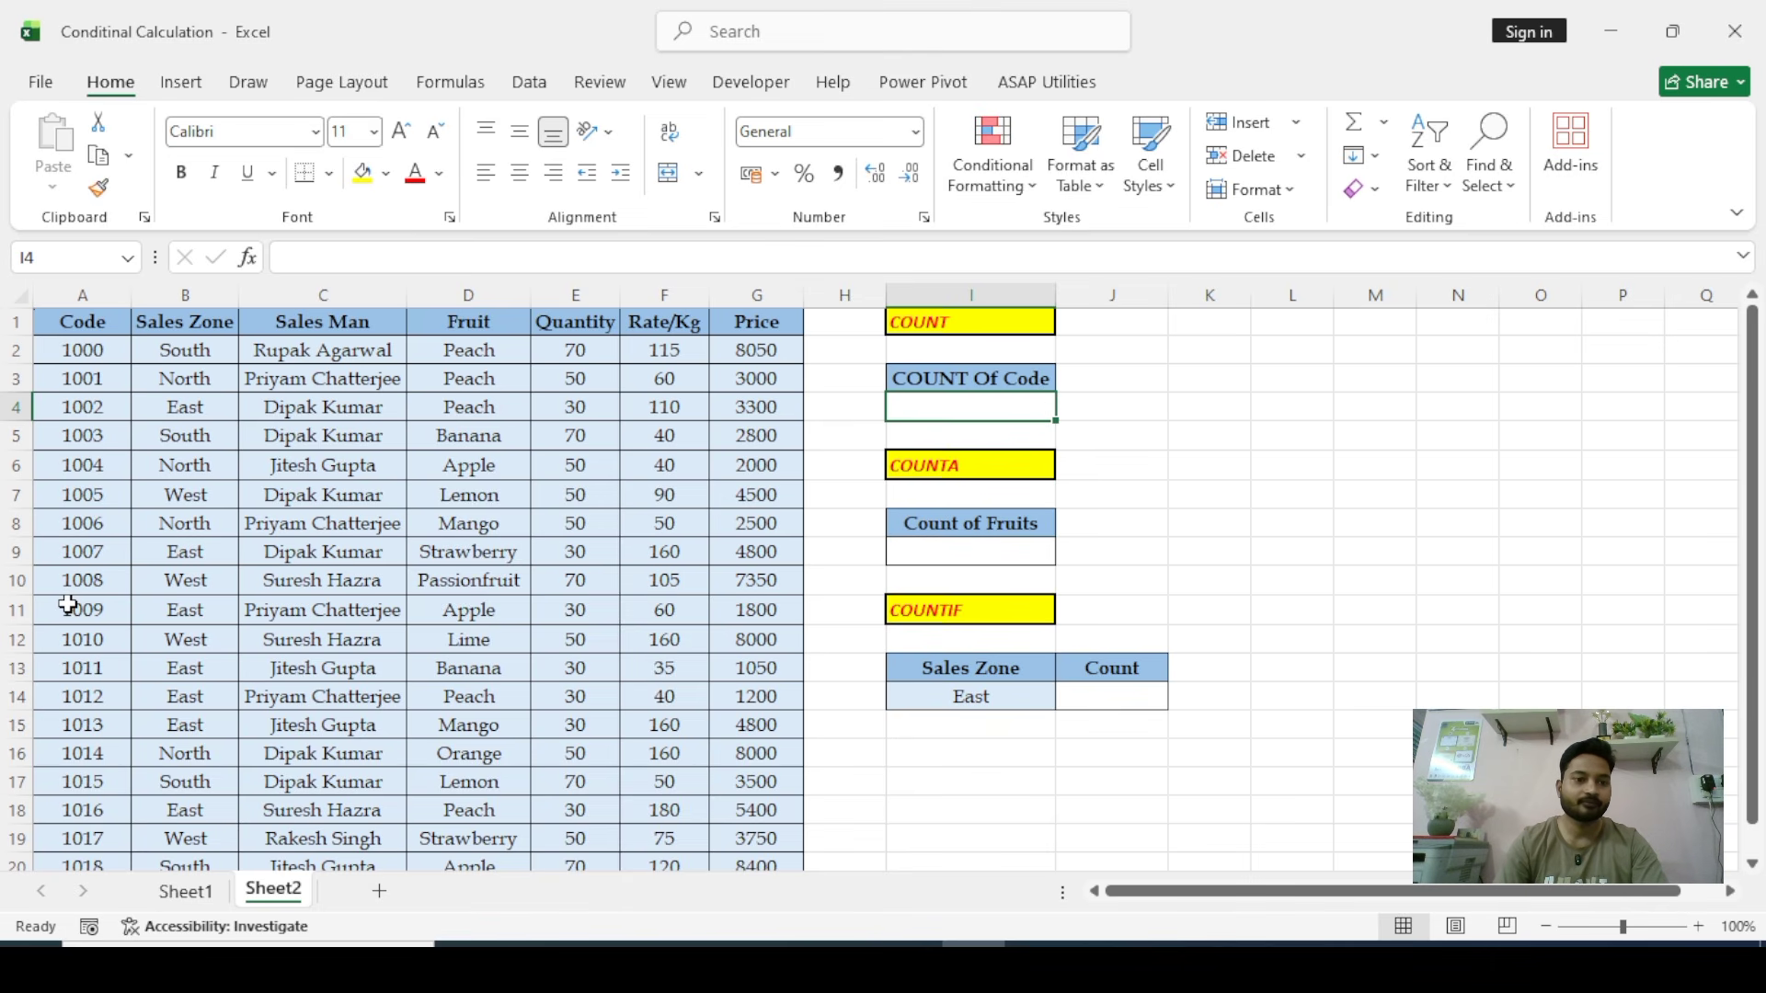
scroll(68, 605, down, 2)
scroll(71, 602, up, 2)
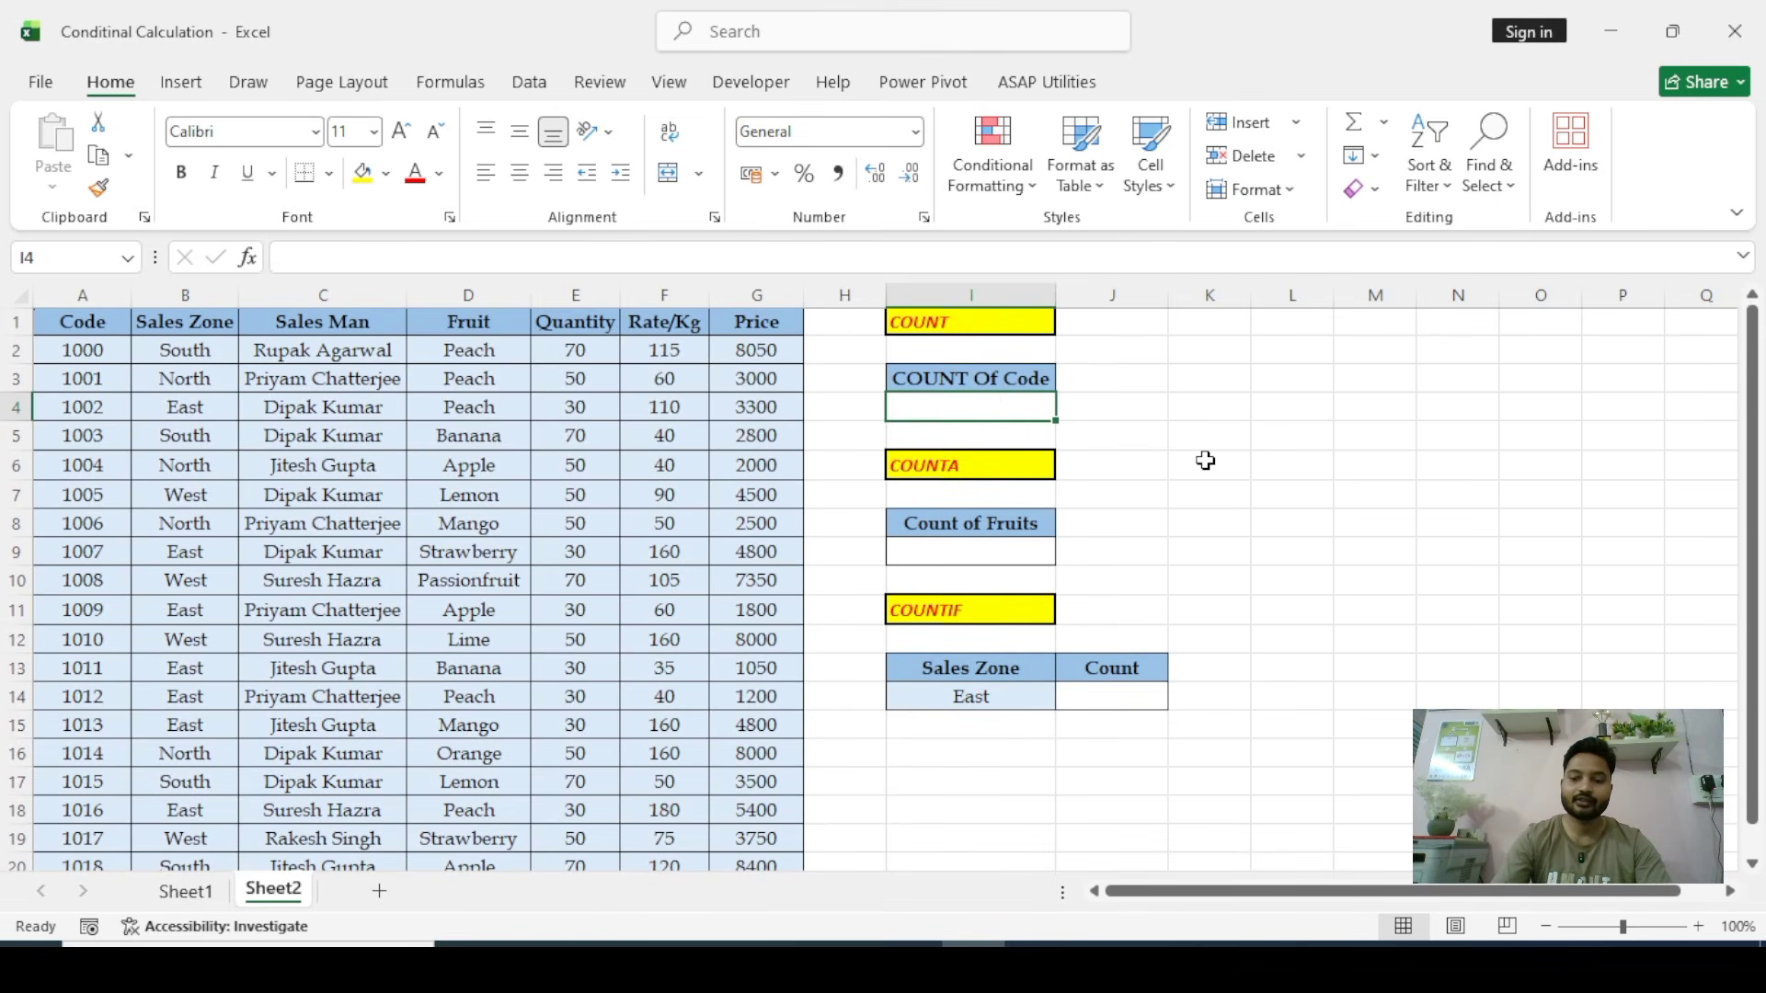
text(=coun)
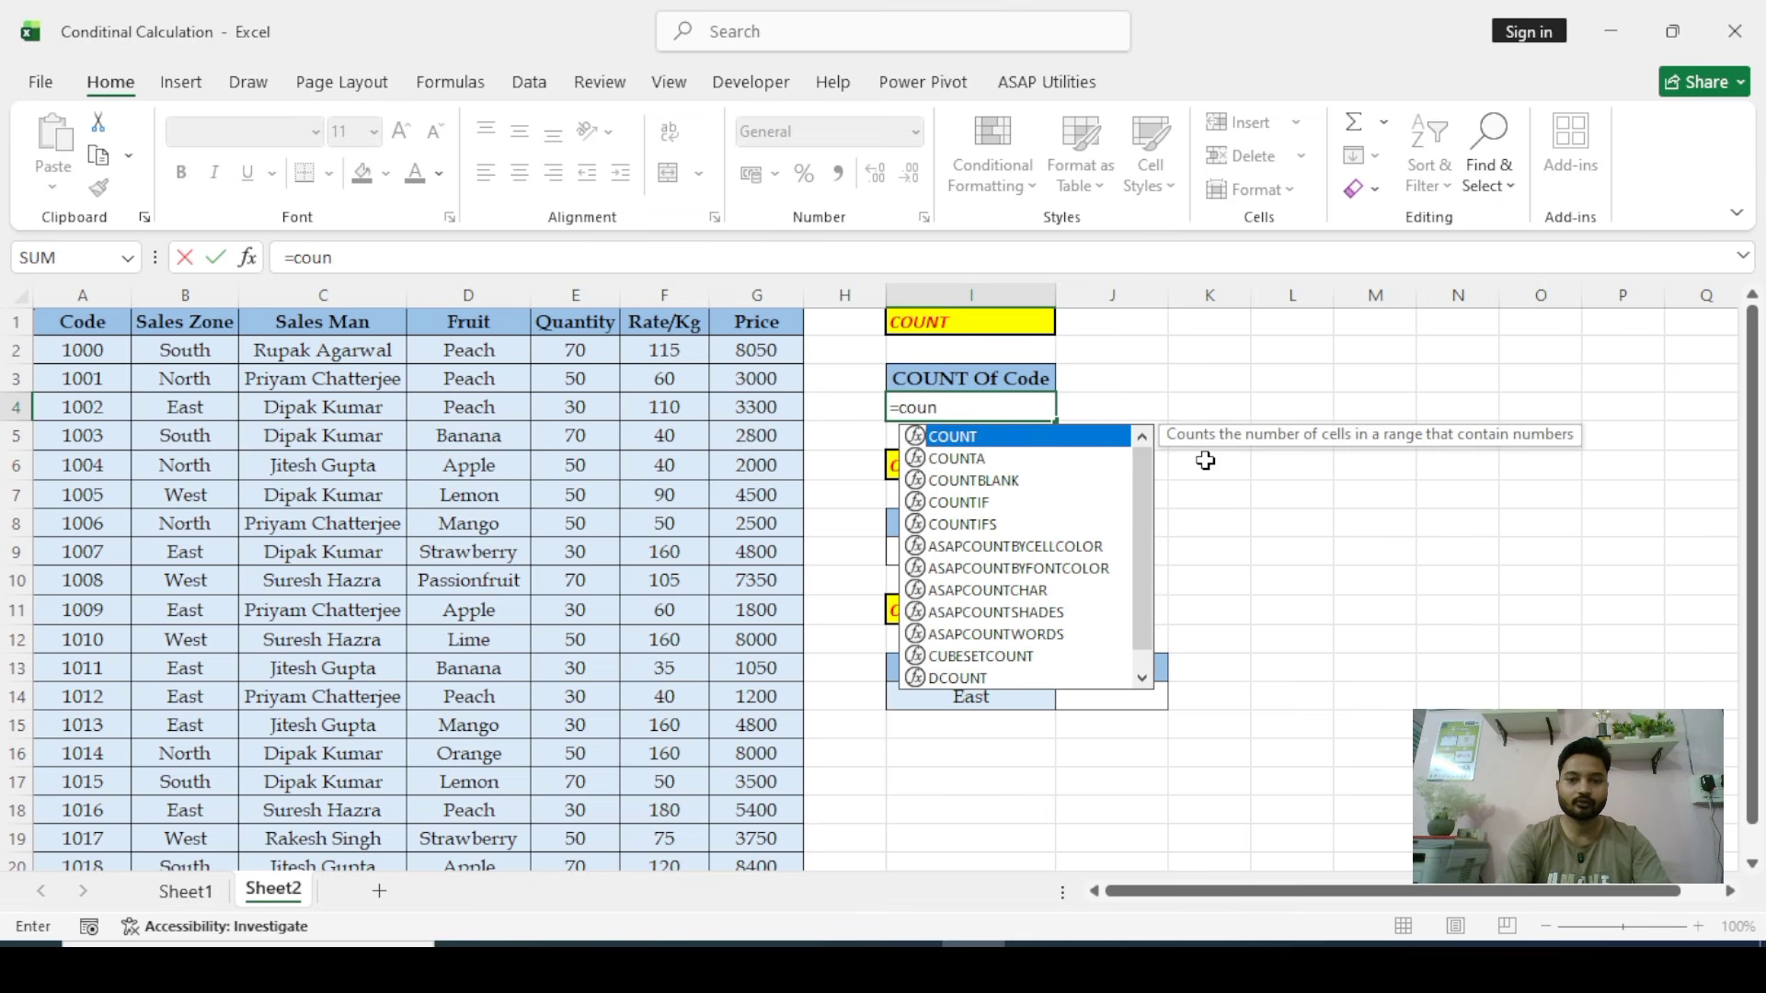
text(t()
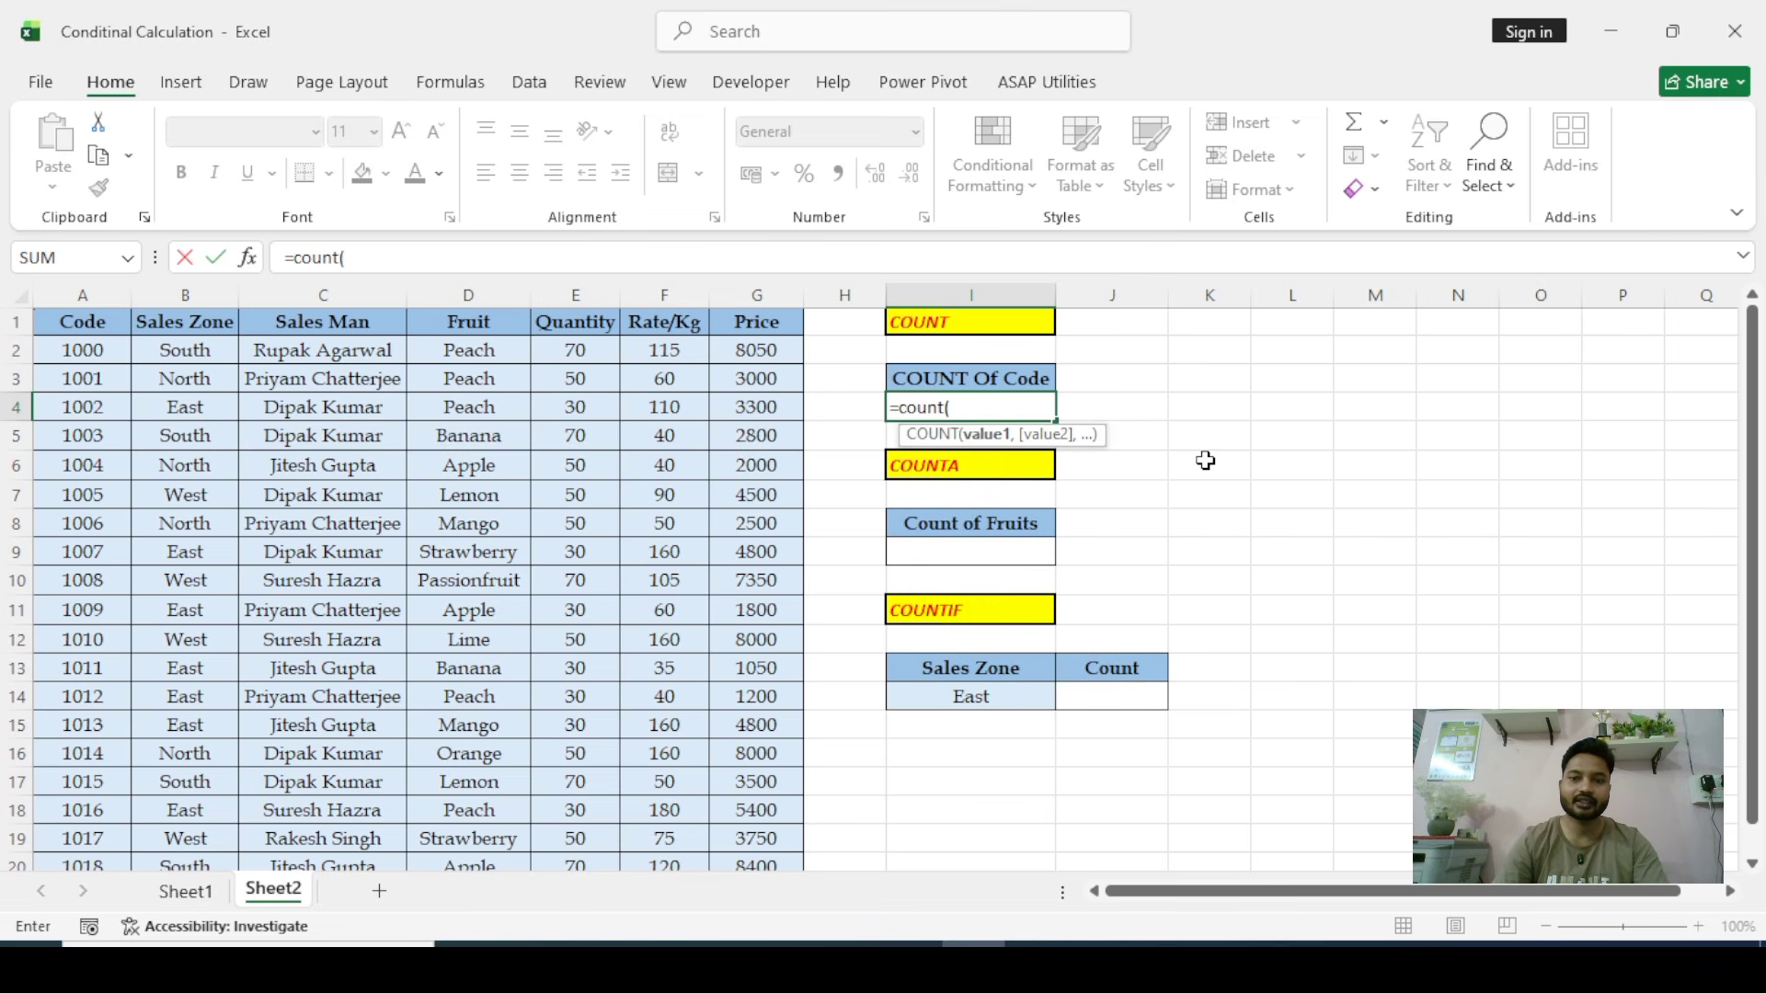
click(83, 352)
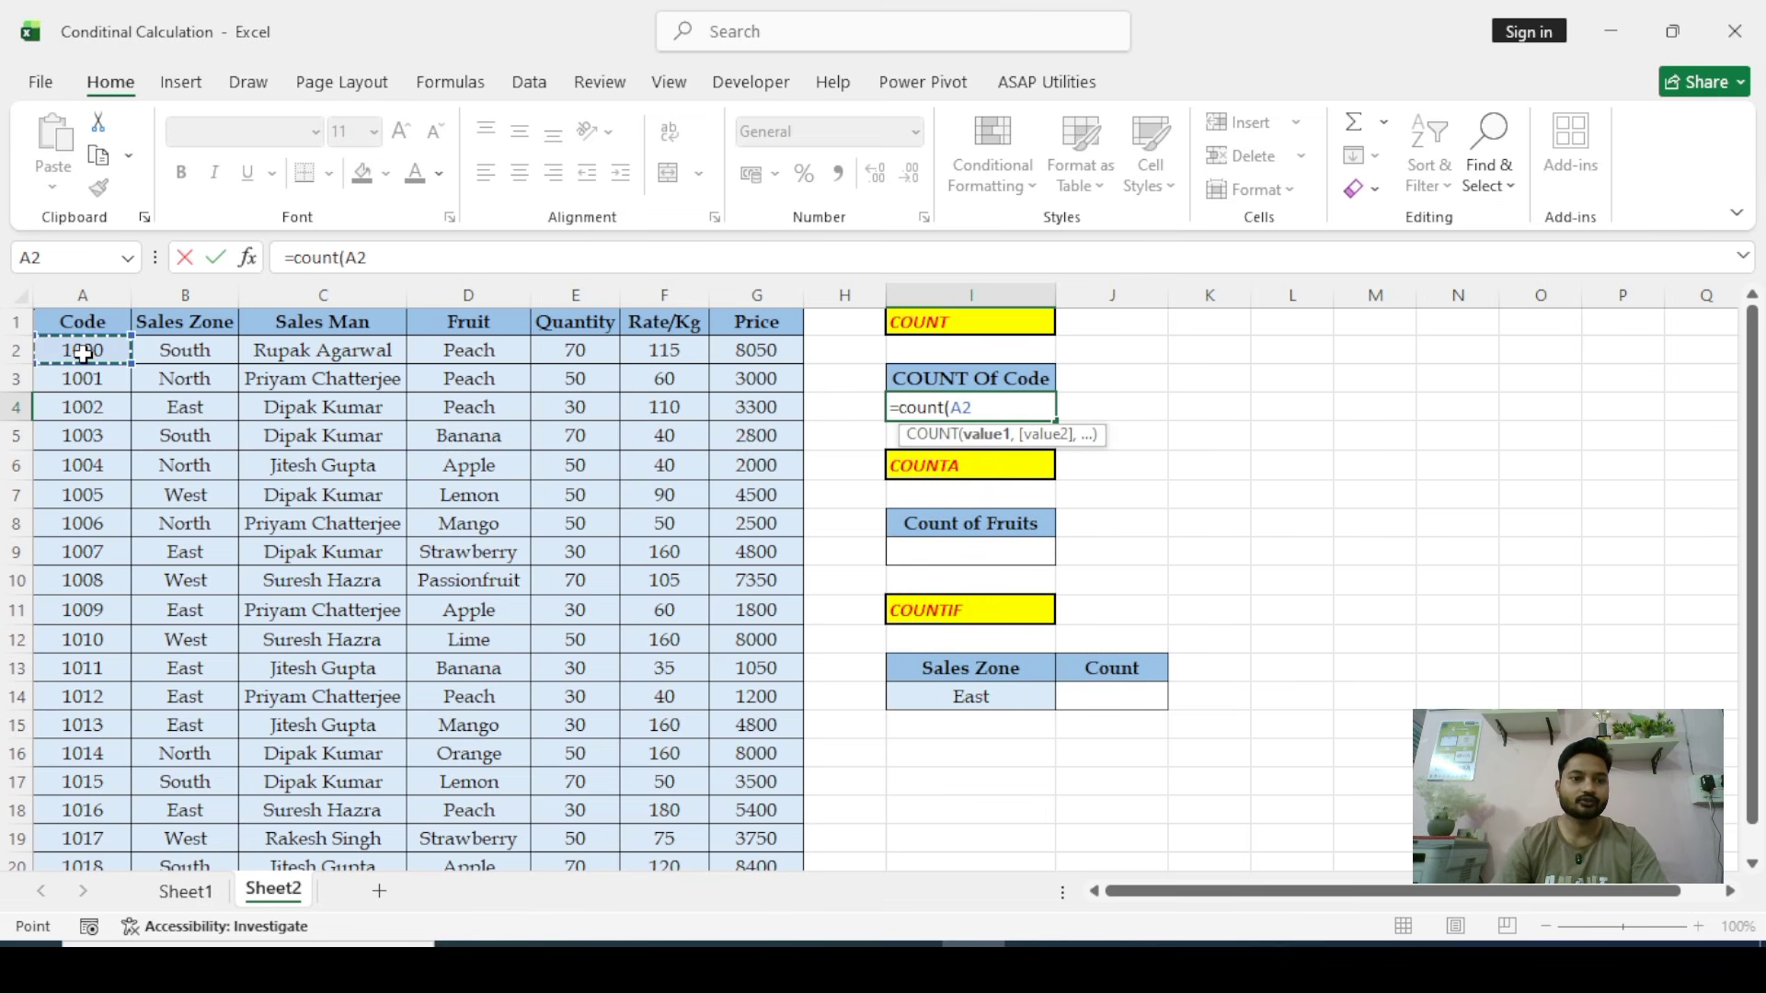
key(ctrl+shift+Down)
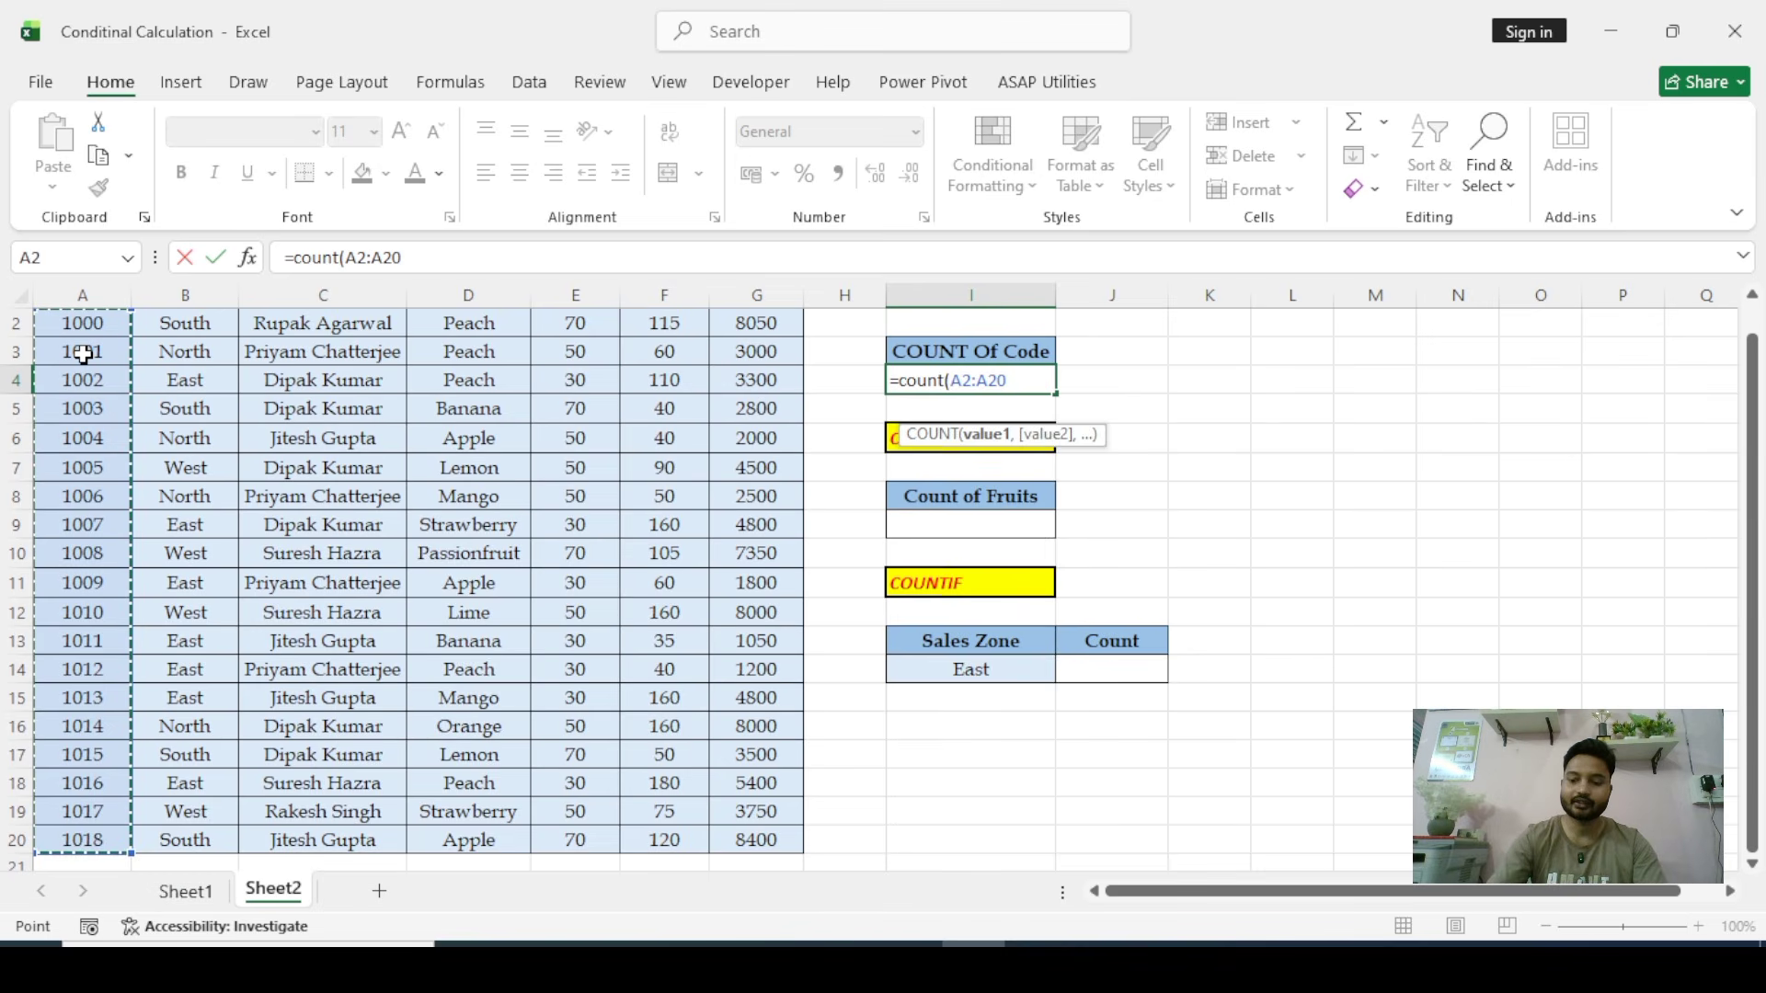
key(Return)
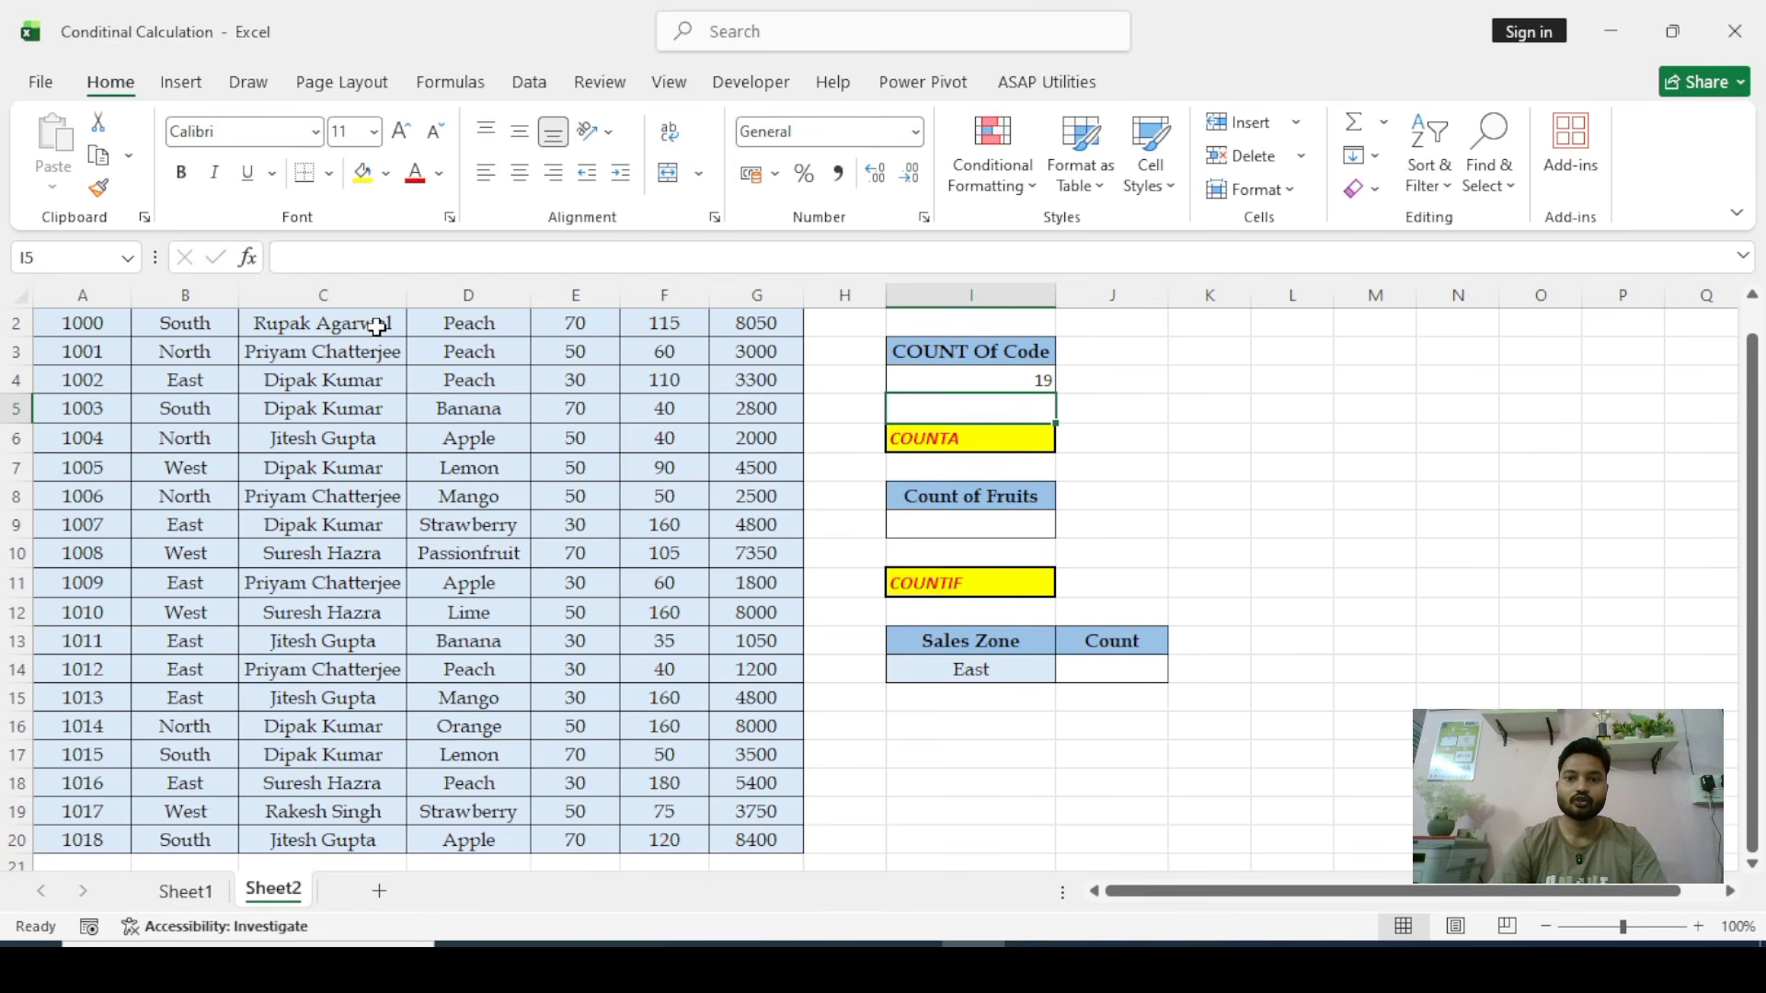
scroll(929, 501, up, 1)
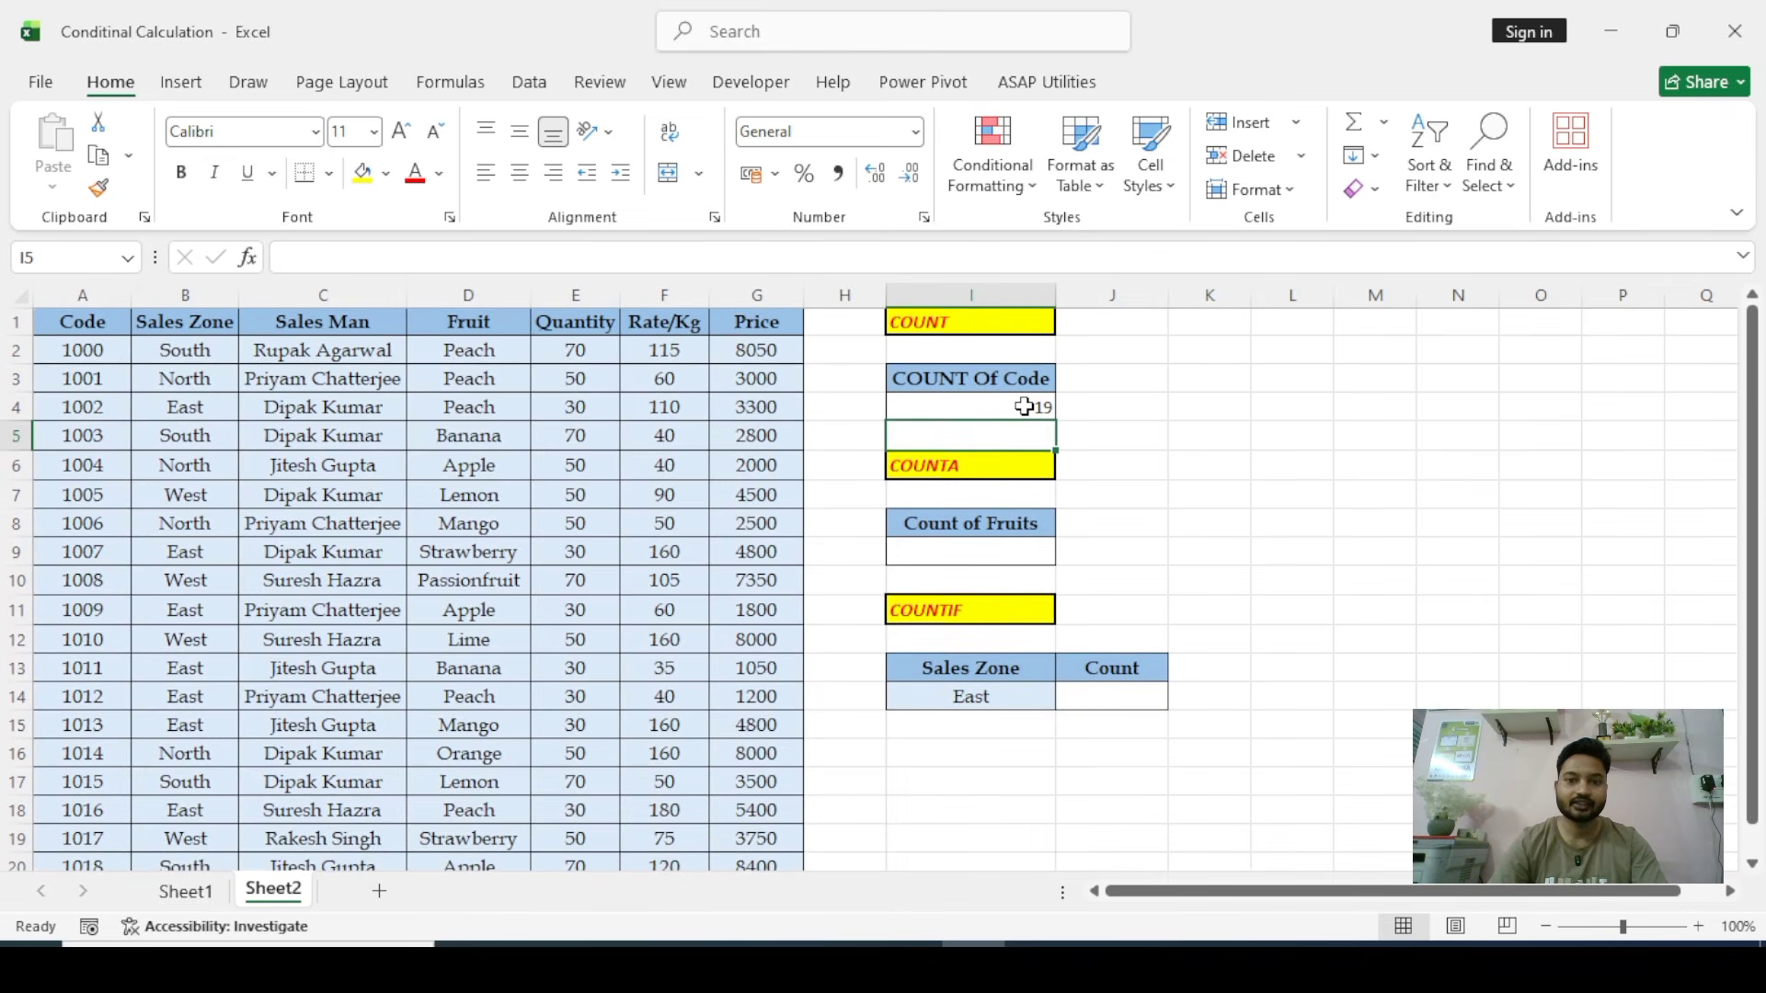
Check the COUNT formula in I4 against the Code column, and clear the code in cell A8
click(1024, 407)
scroll(138, 662, down, 1)
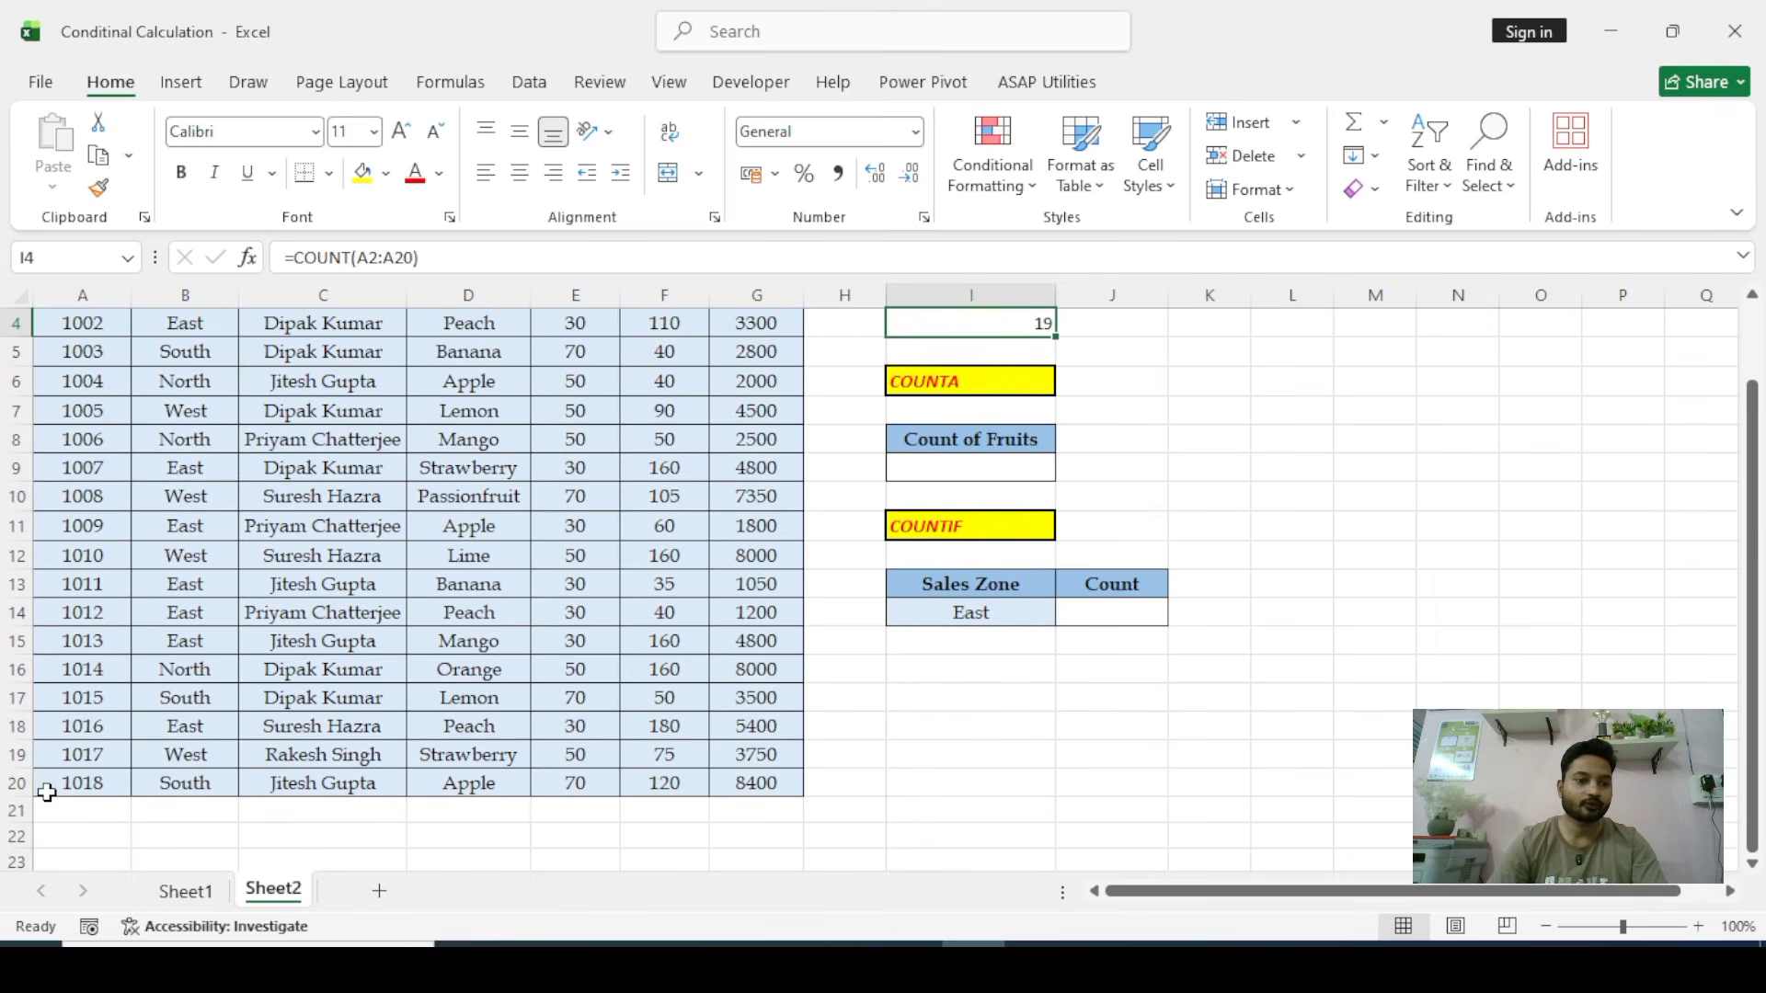
scroll(46, 791, up, 1)
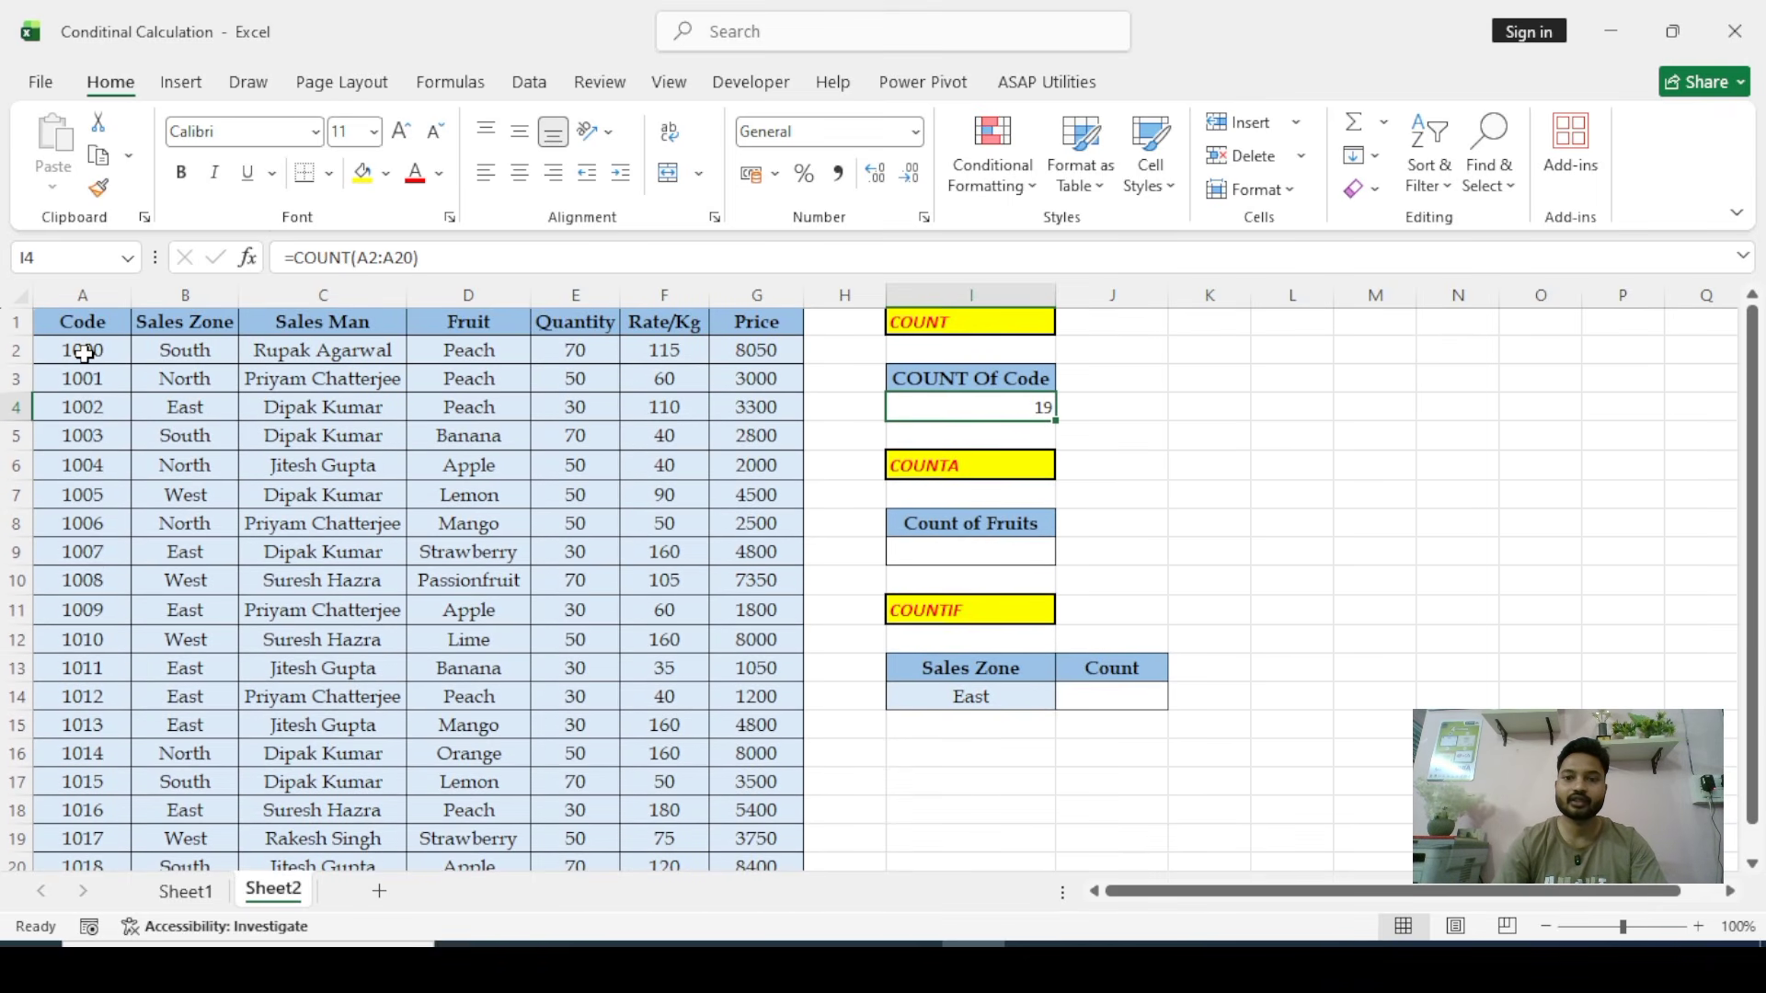
click(76, 525)
key(Delete)
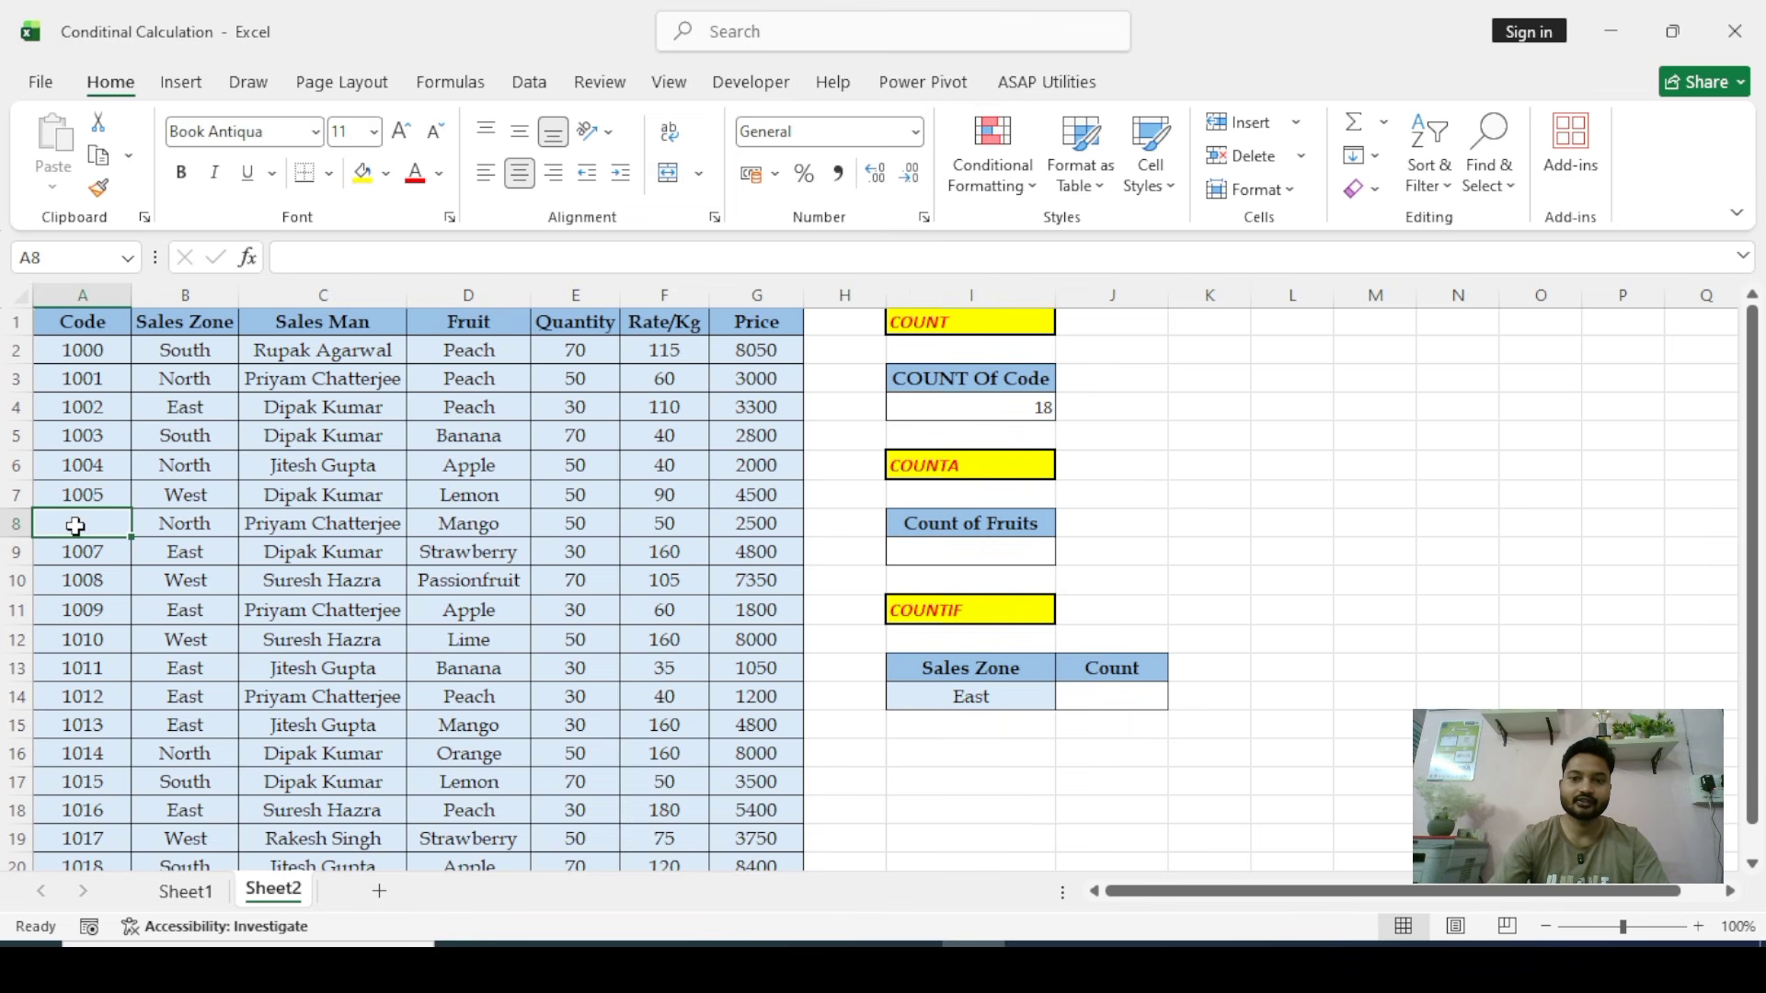
Undo the clearing of the code in cell A8 and recheck the COUNT formula in I4
click(1042, 406)
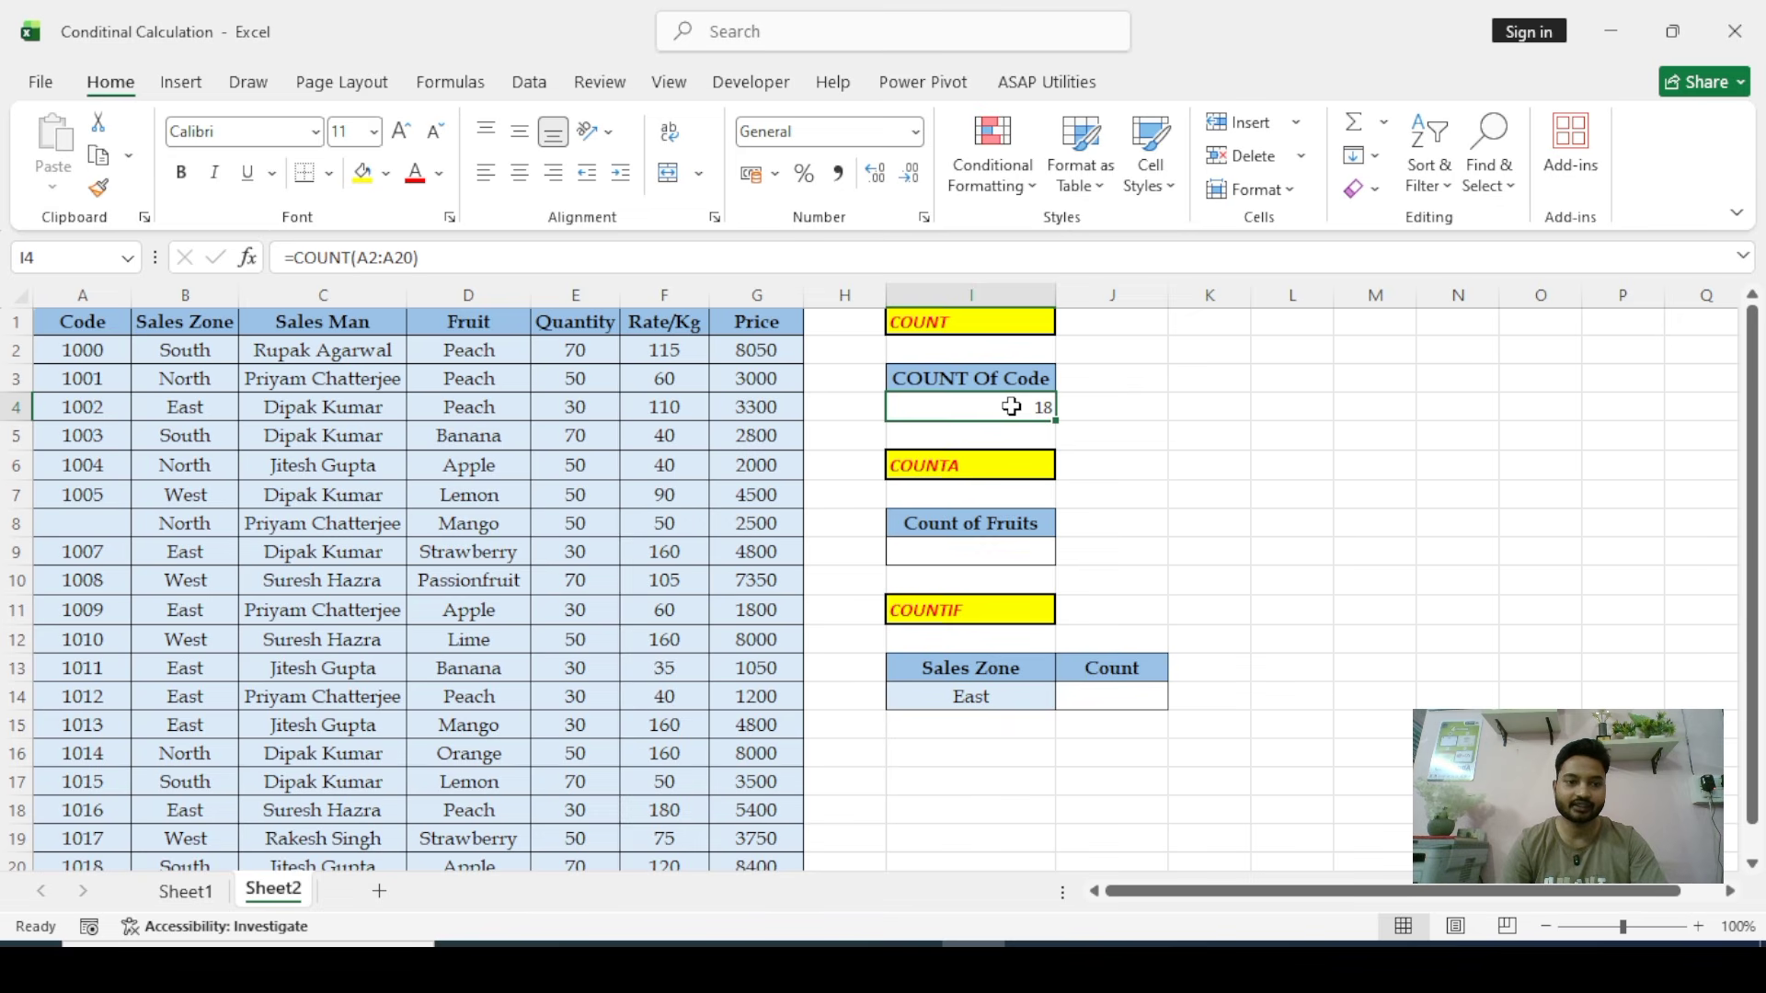
key(ctrl+z)
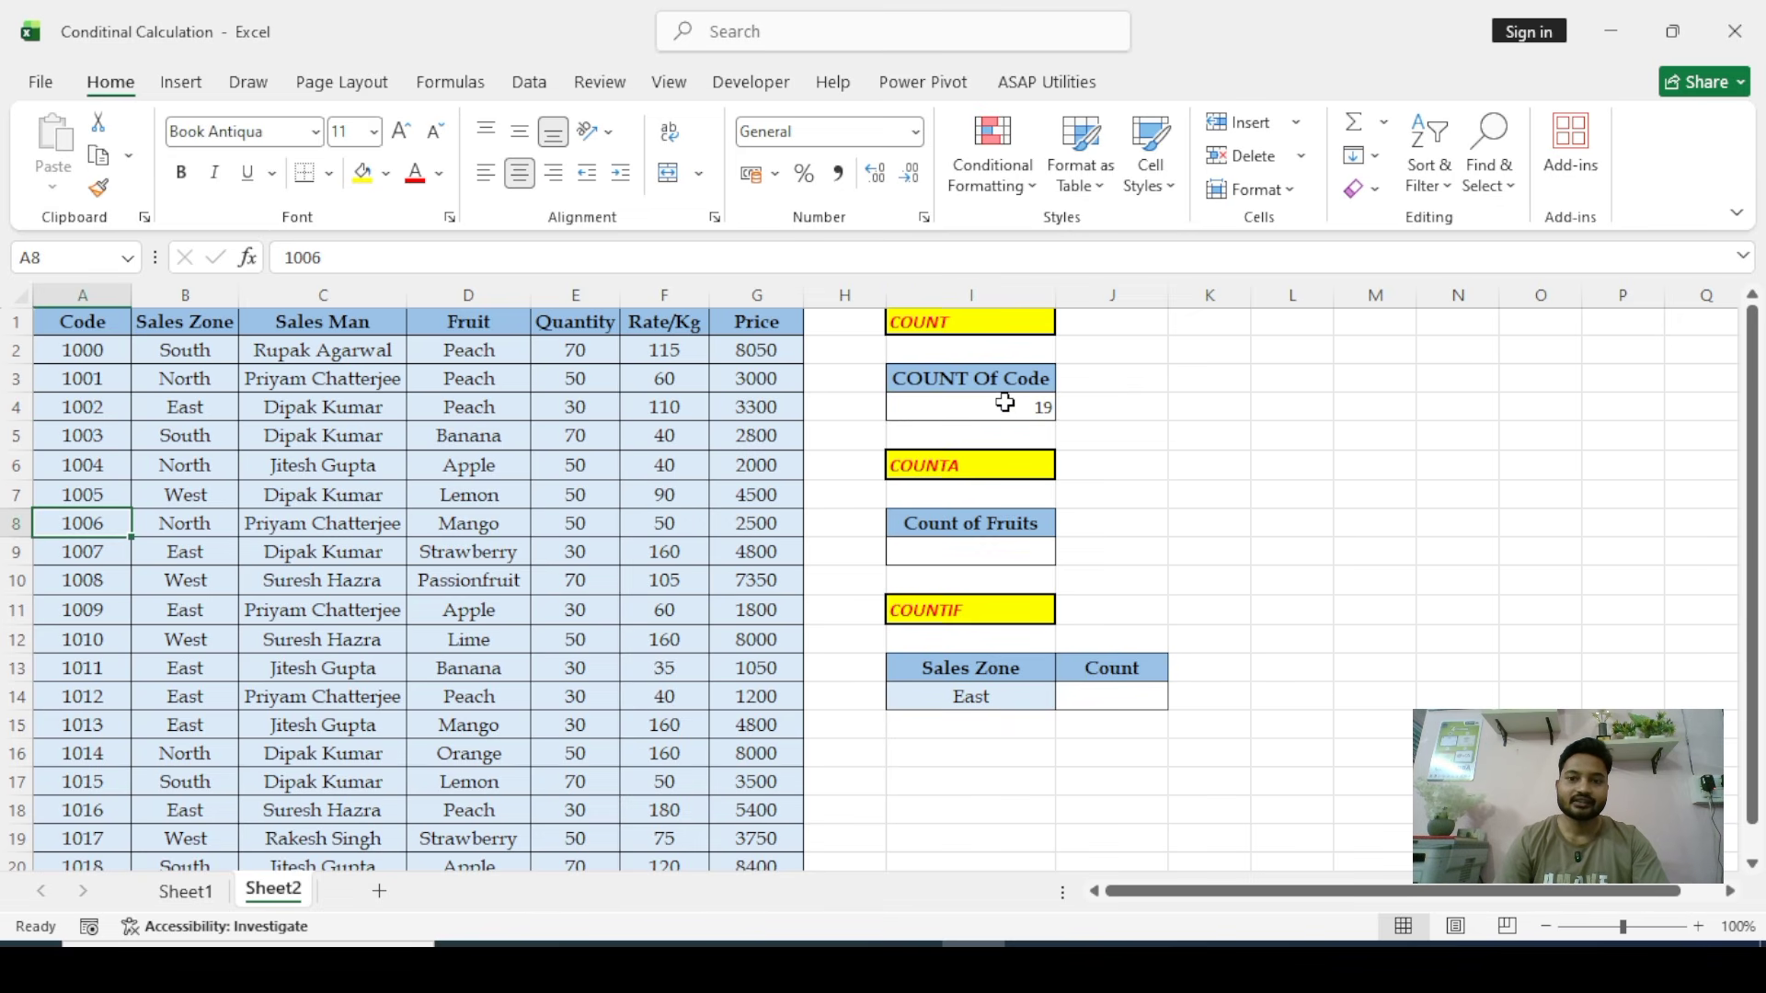
click(1004, 405)
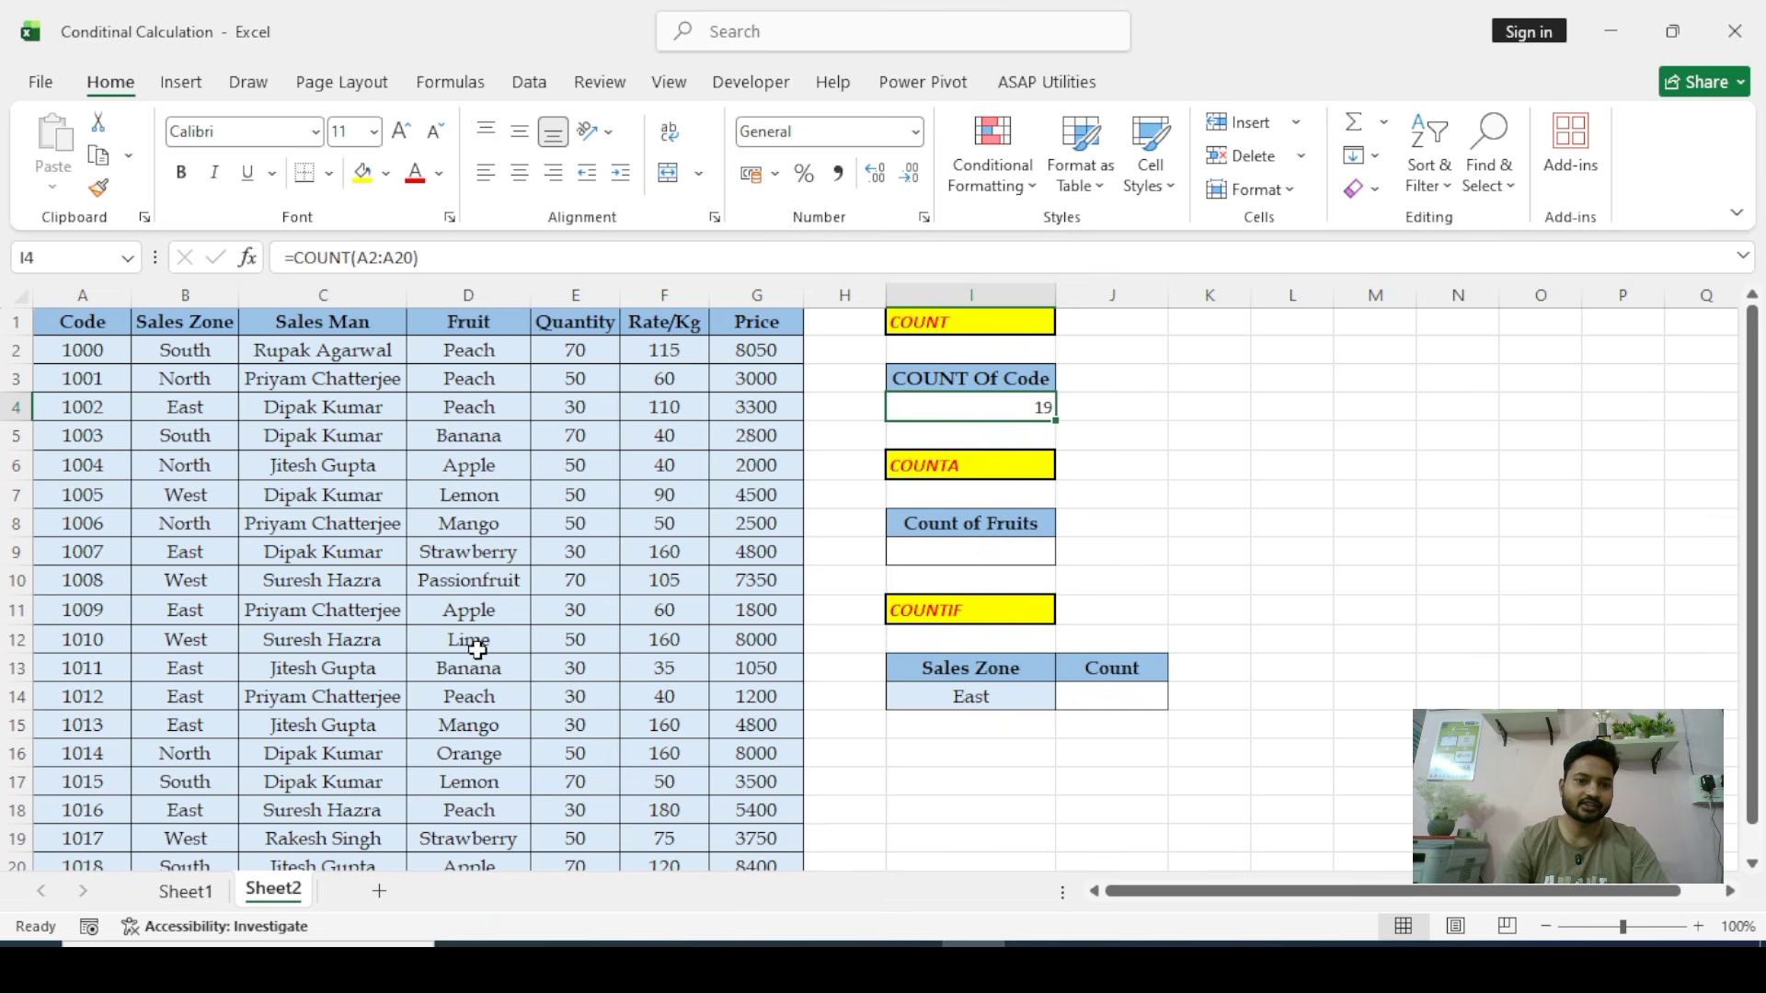
Count the fruits in cell I9 with a COUNTA formula over D2:D20, and check the finished formula
click(981, 558)
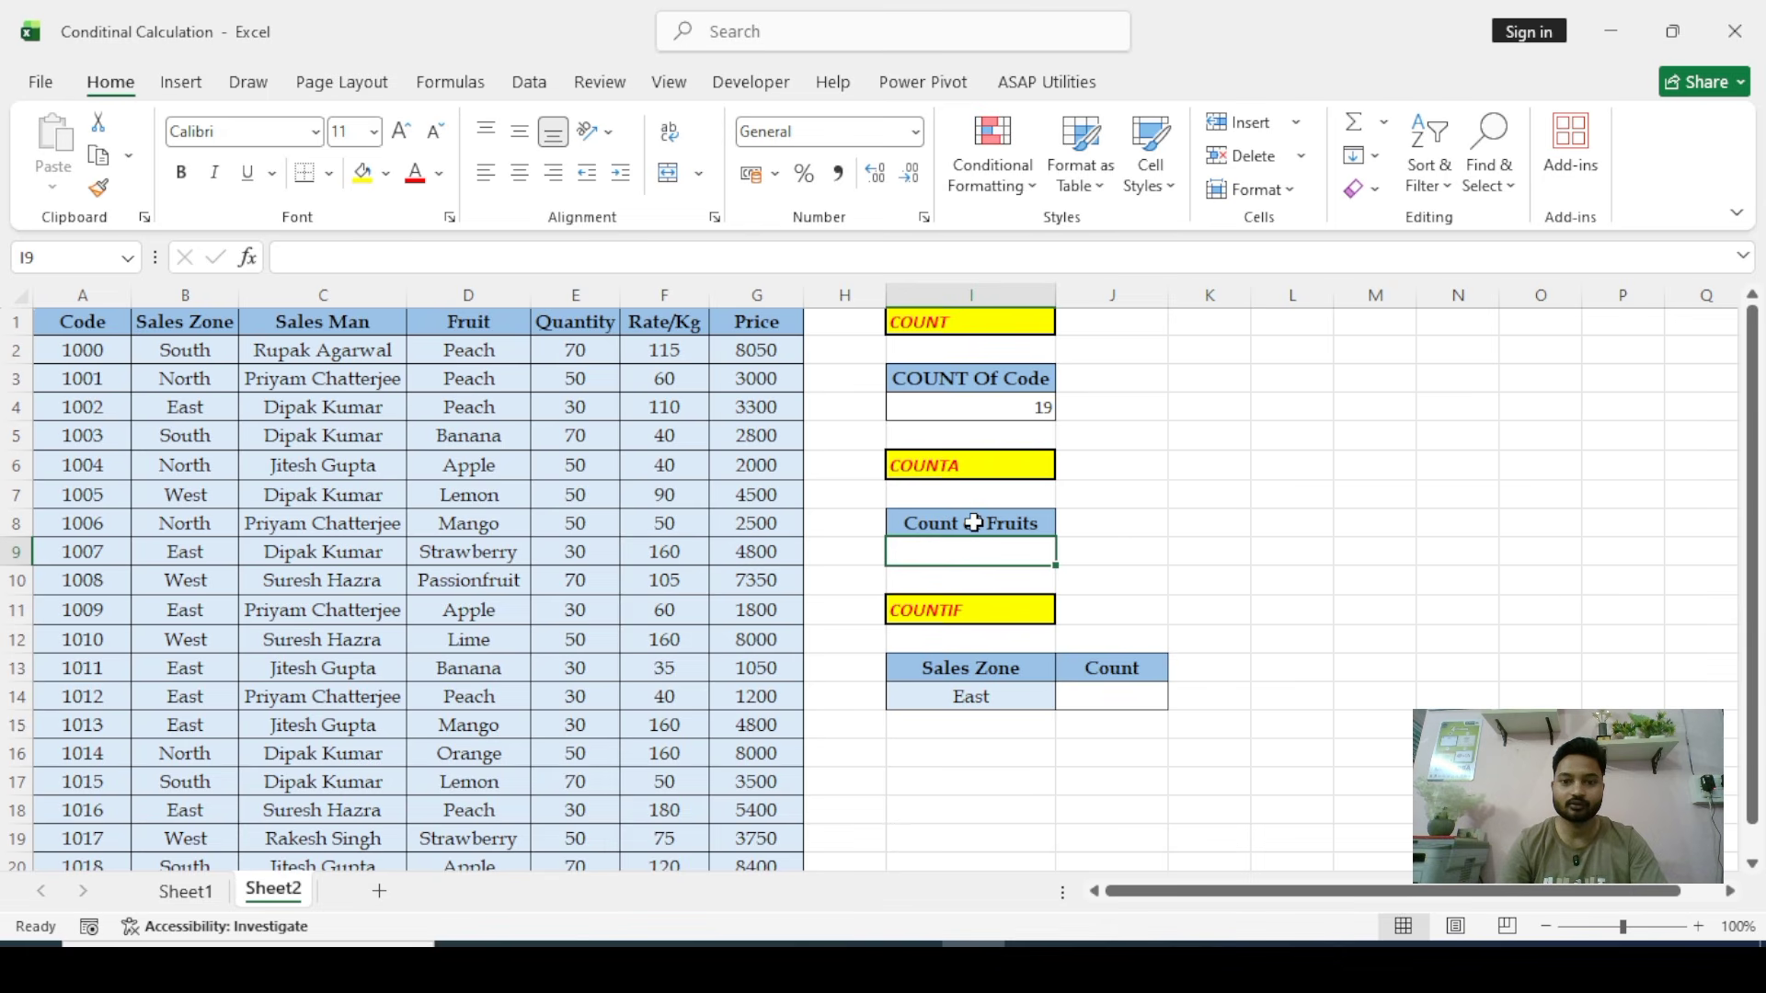
text(=)
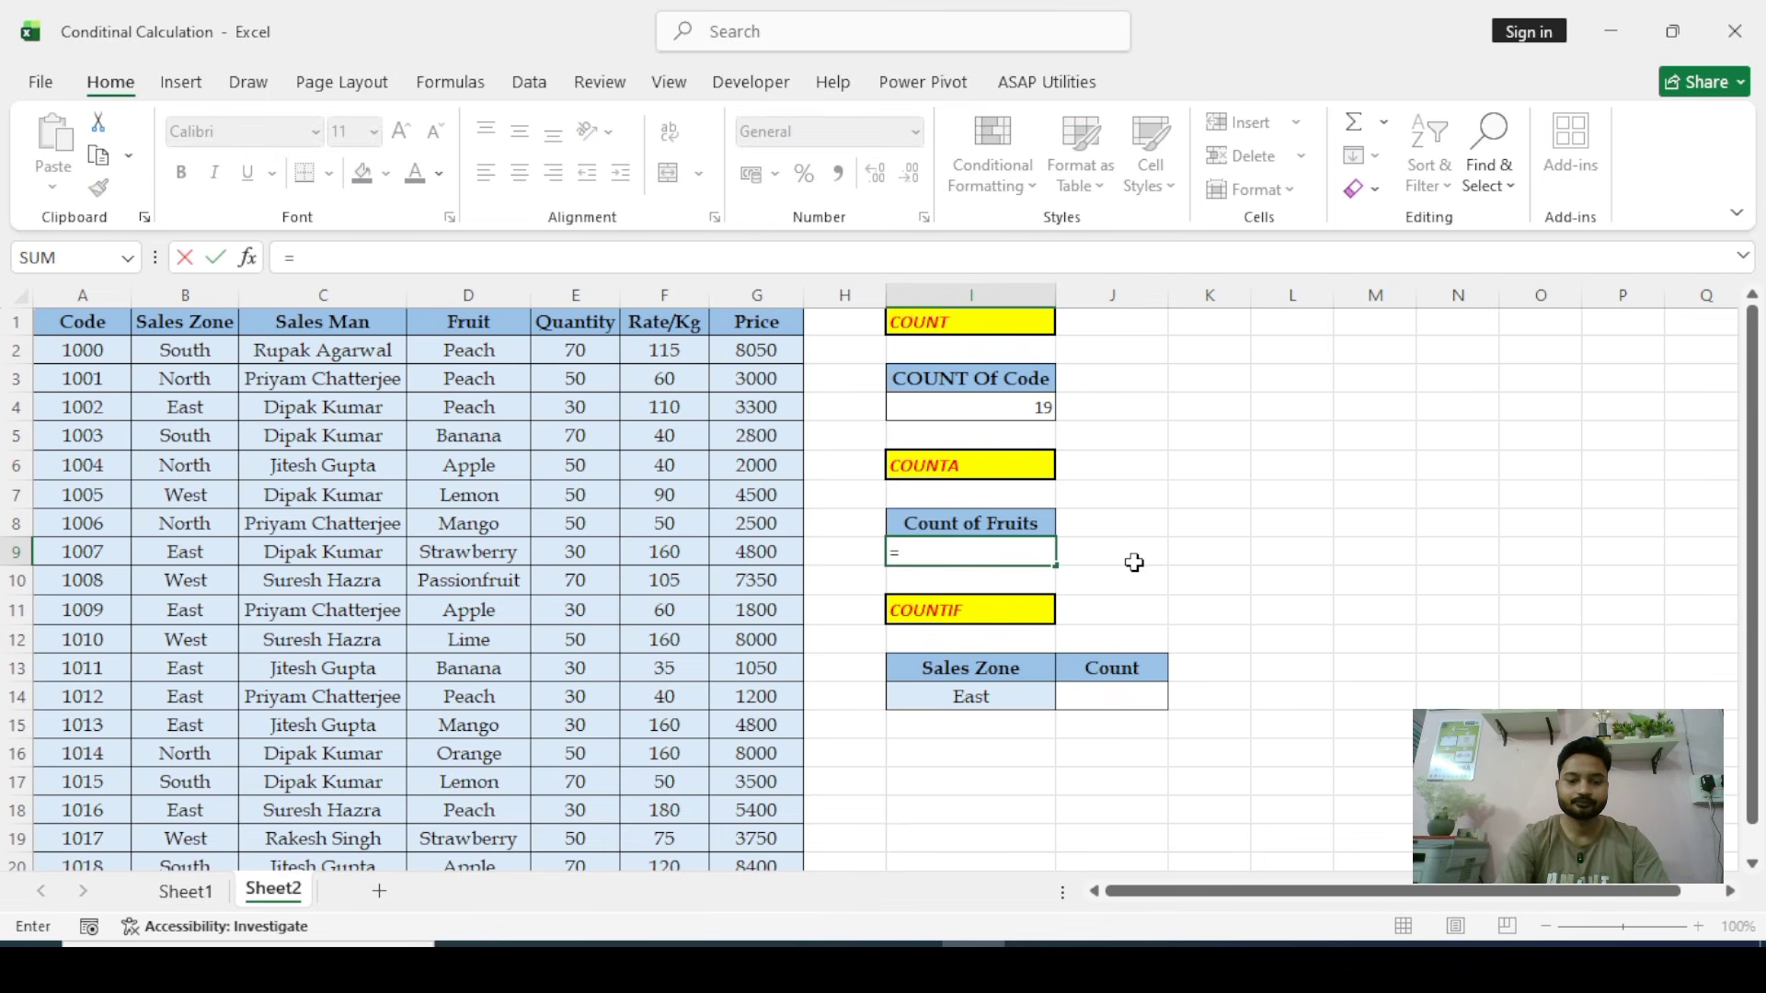
text(count)
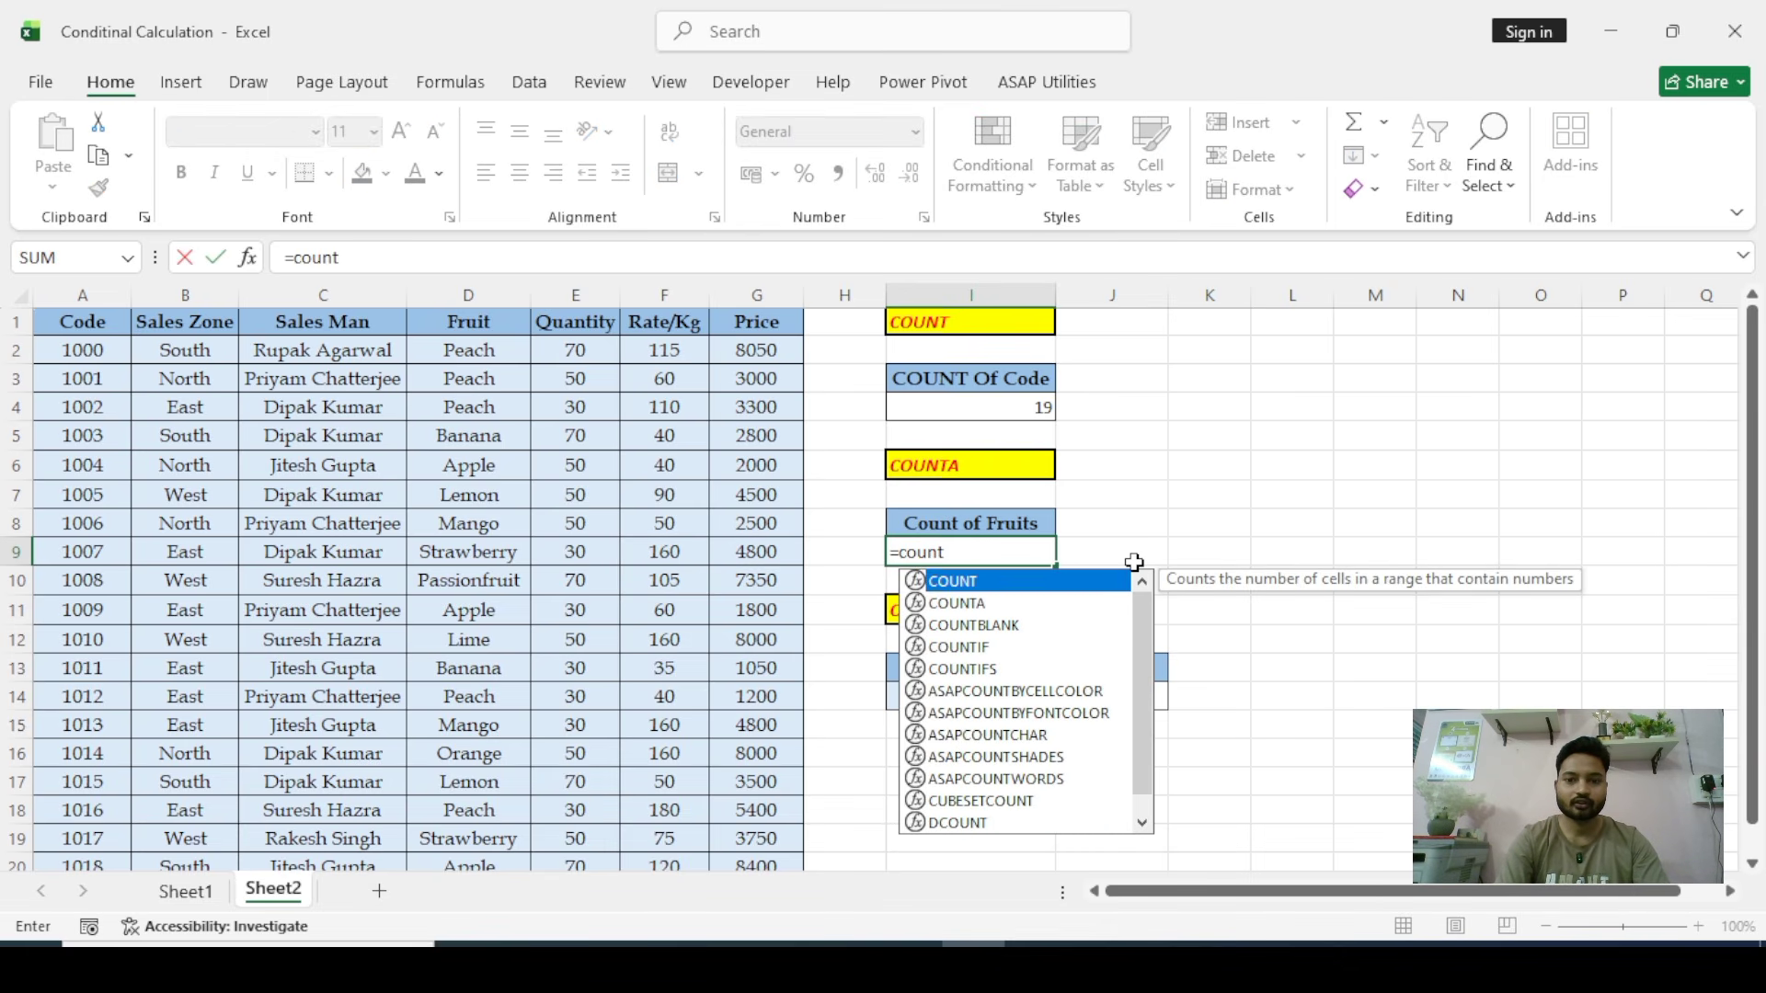
text(a)
key(Tab)
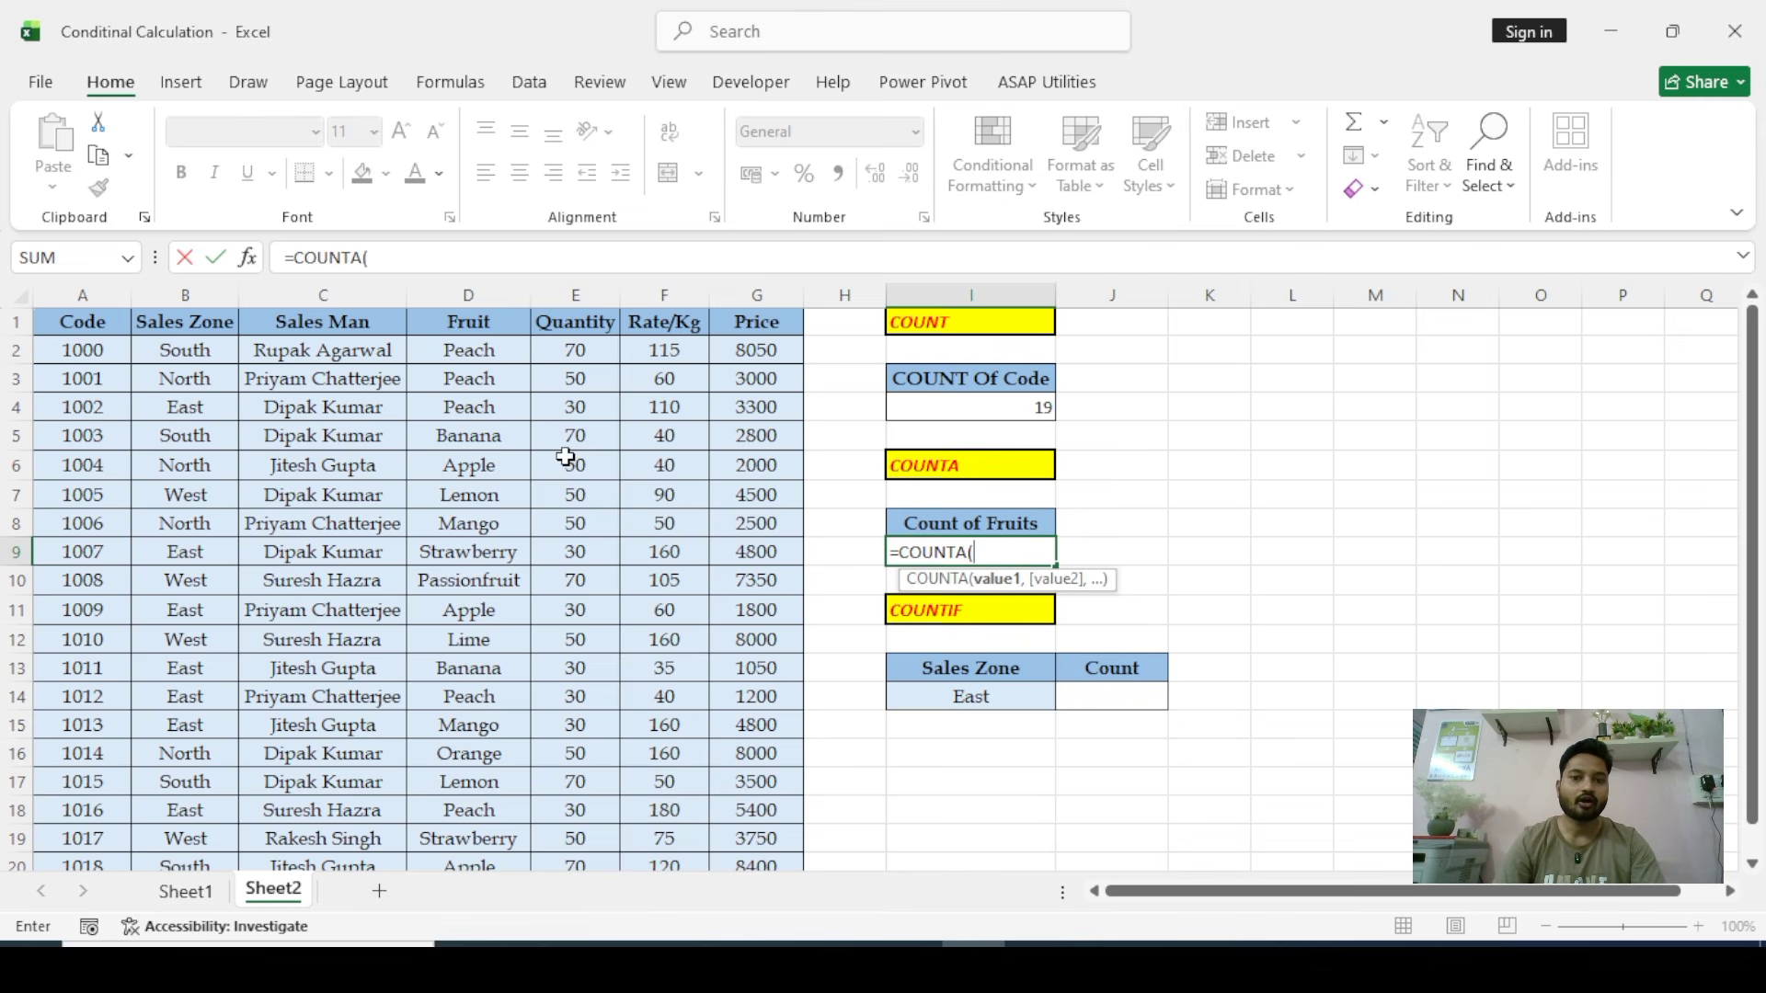
click(452, 353)
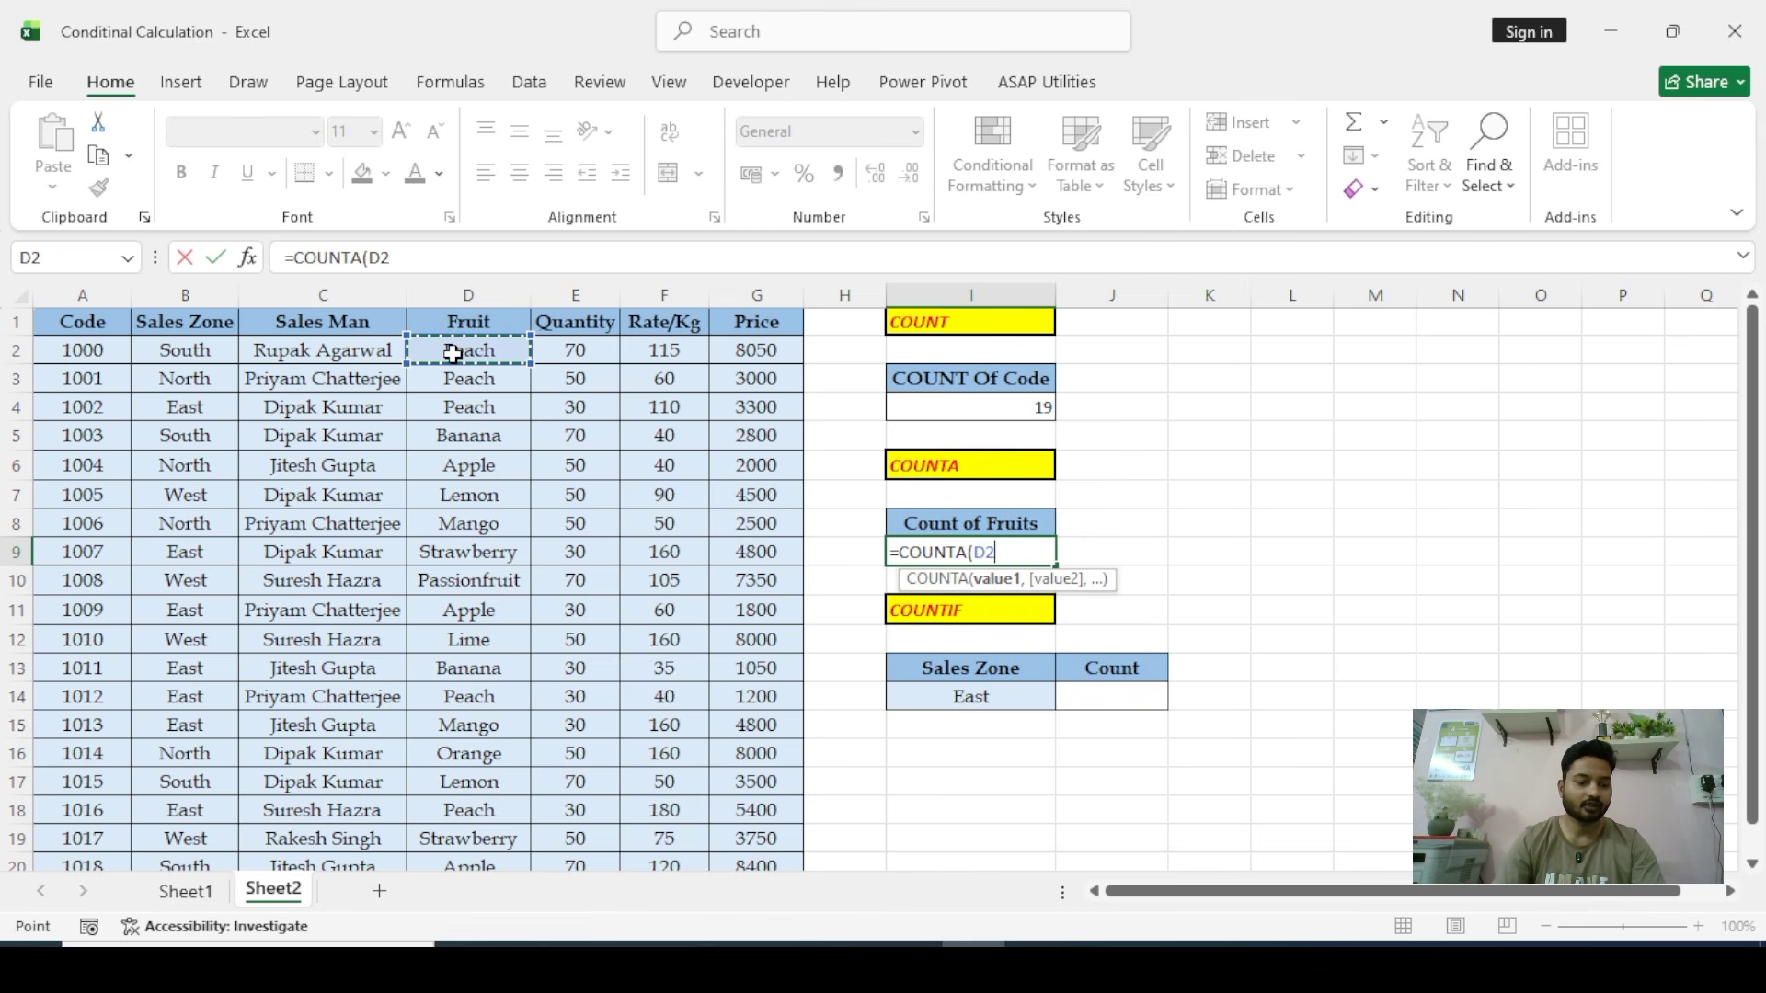
key(ctrl+shift+Down)
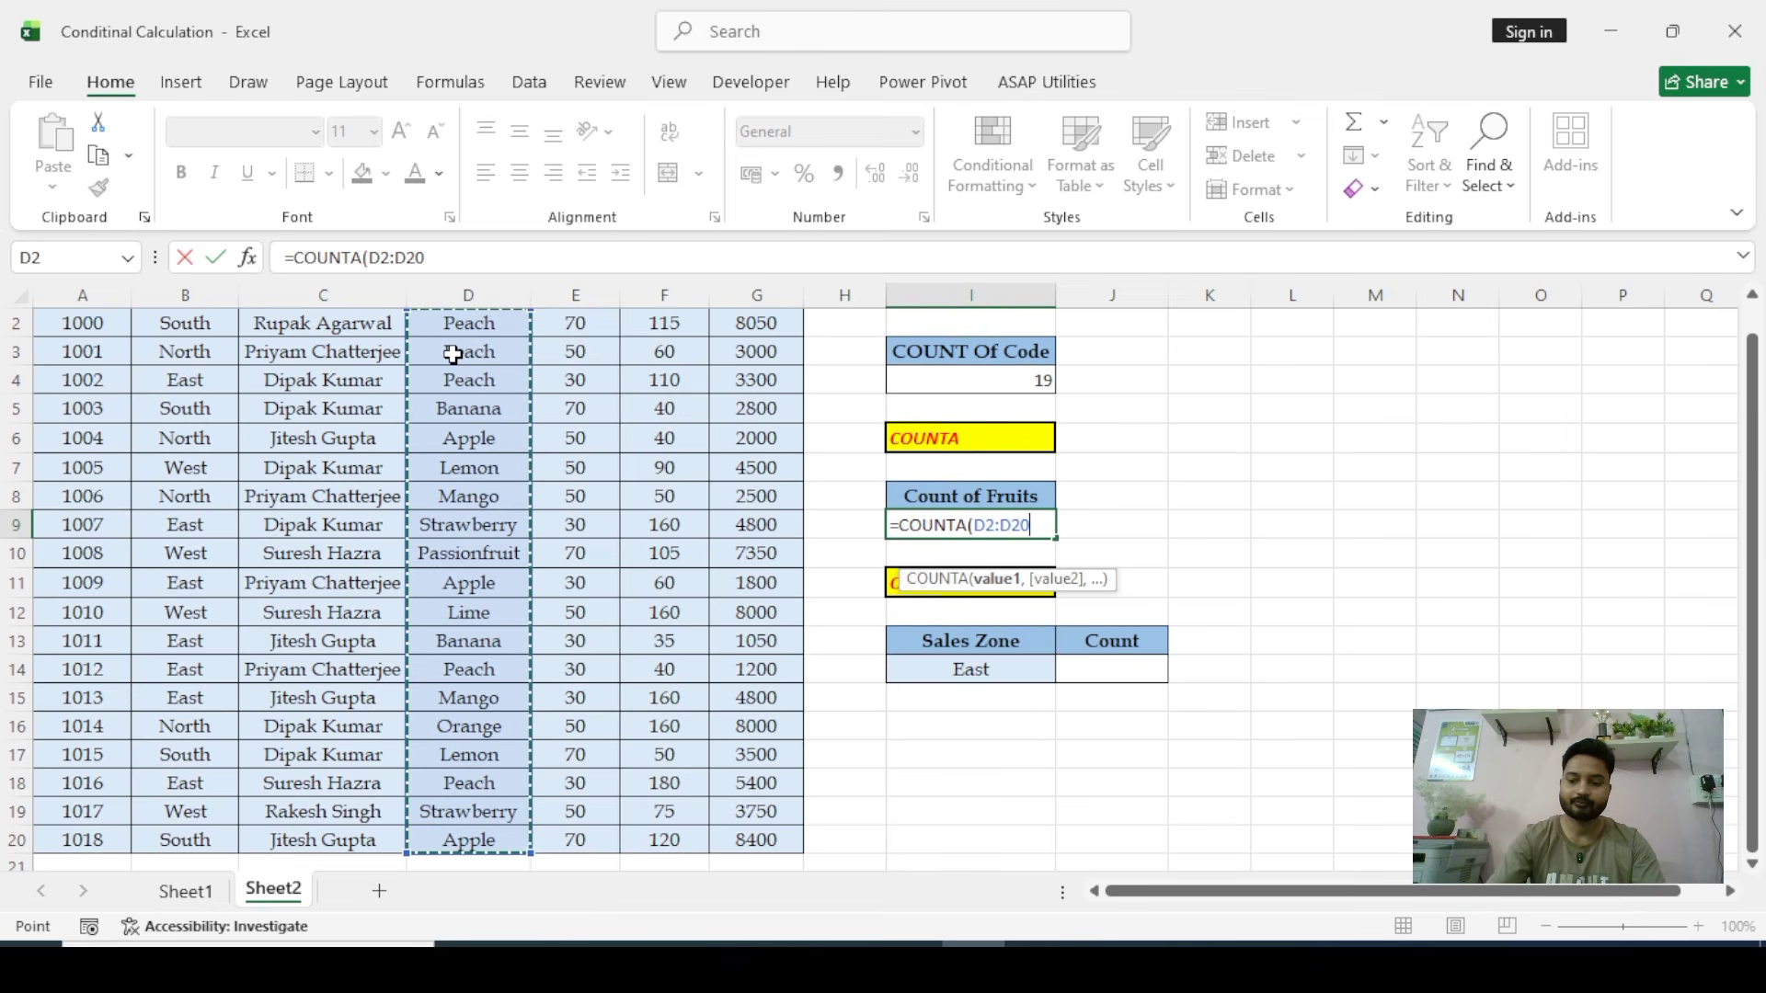
key(Return)
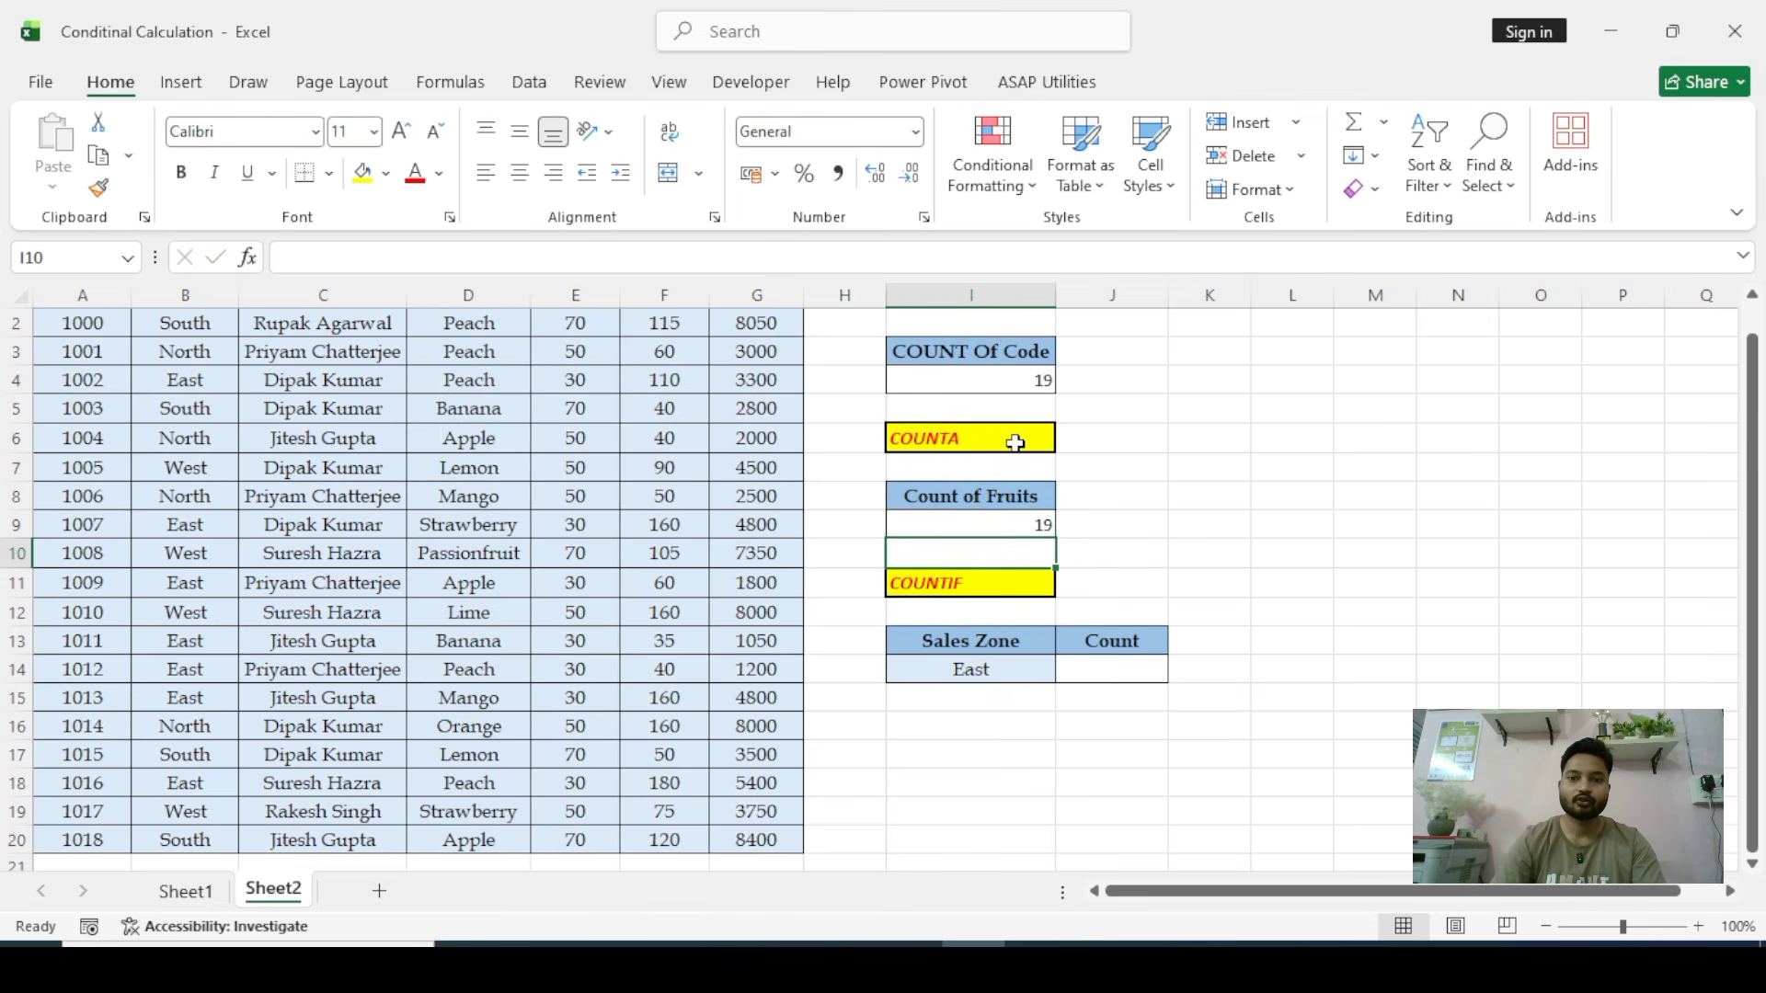
scroll(1014, 443, up, 1)
click(991, 552)
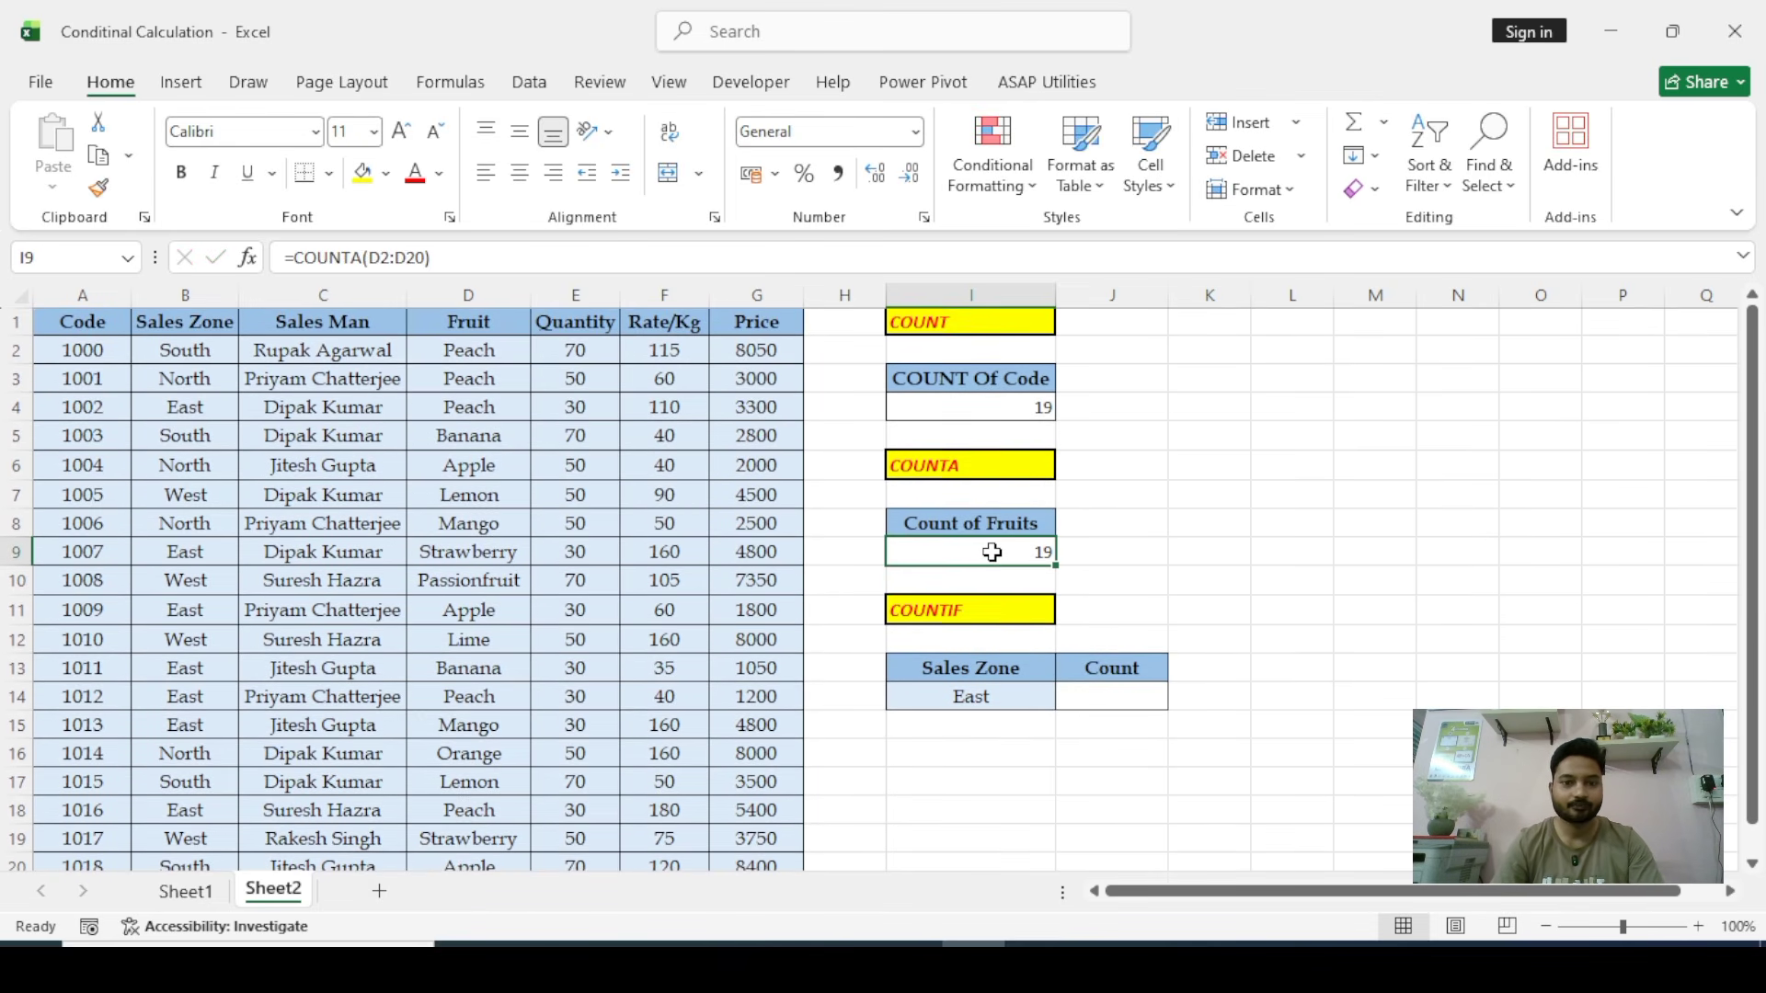
Clear the fruit in cell D8 and replace it with a blank space to test the COUNTA formula
click(472, 524)
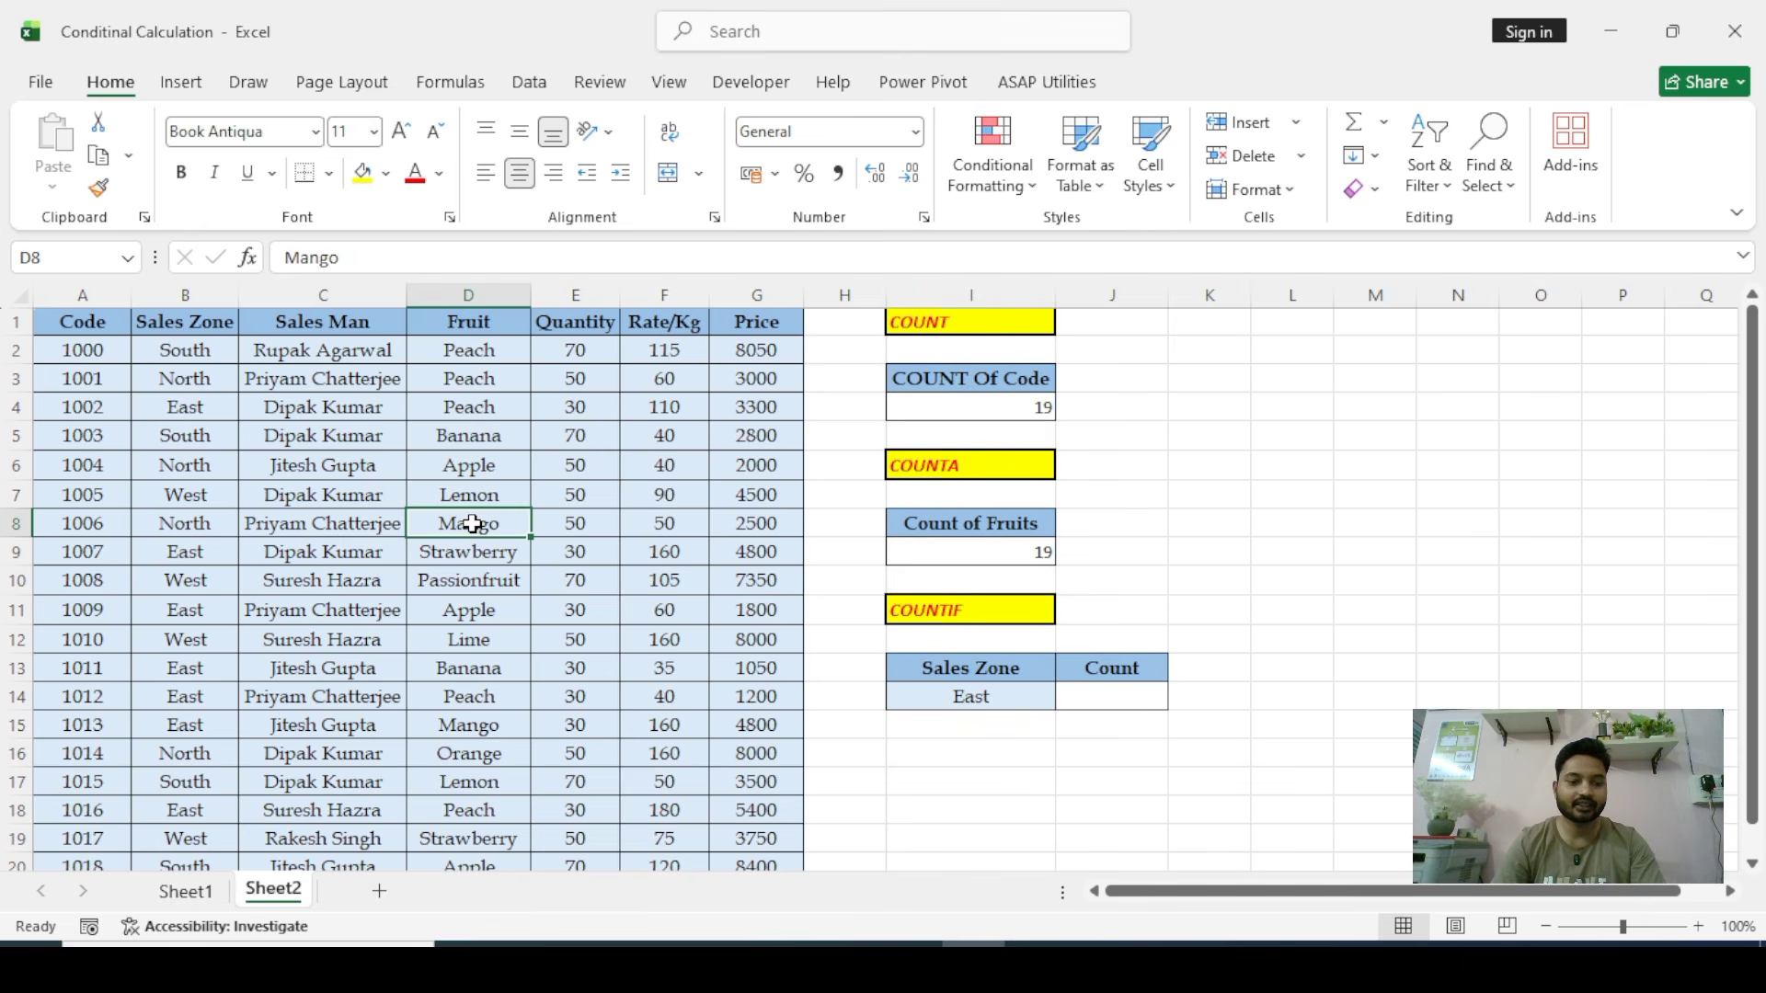
key(Delete)
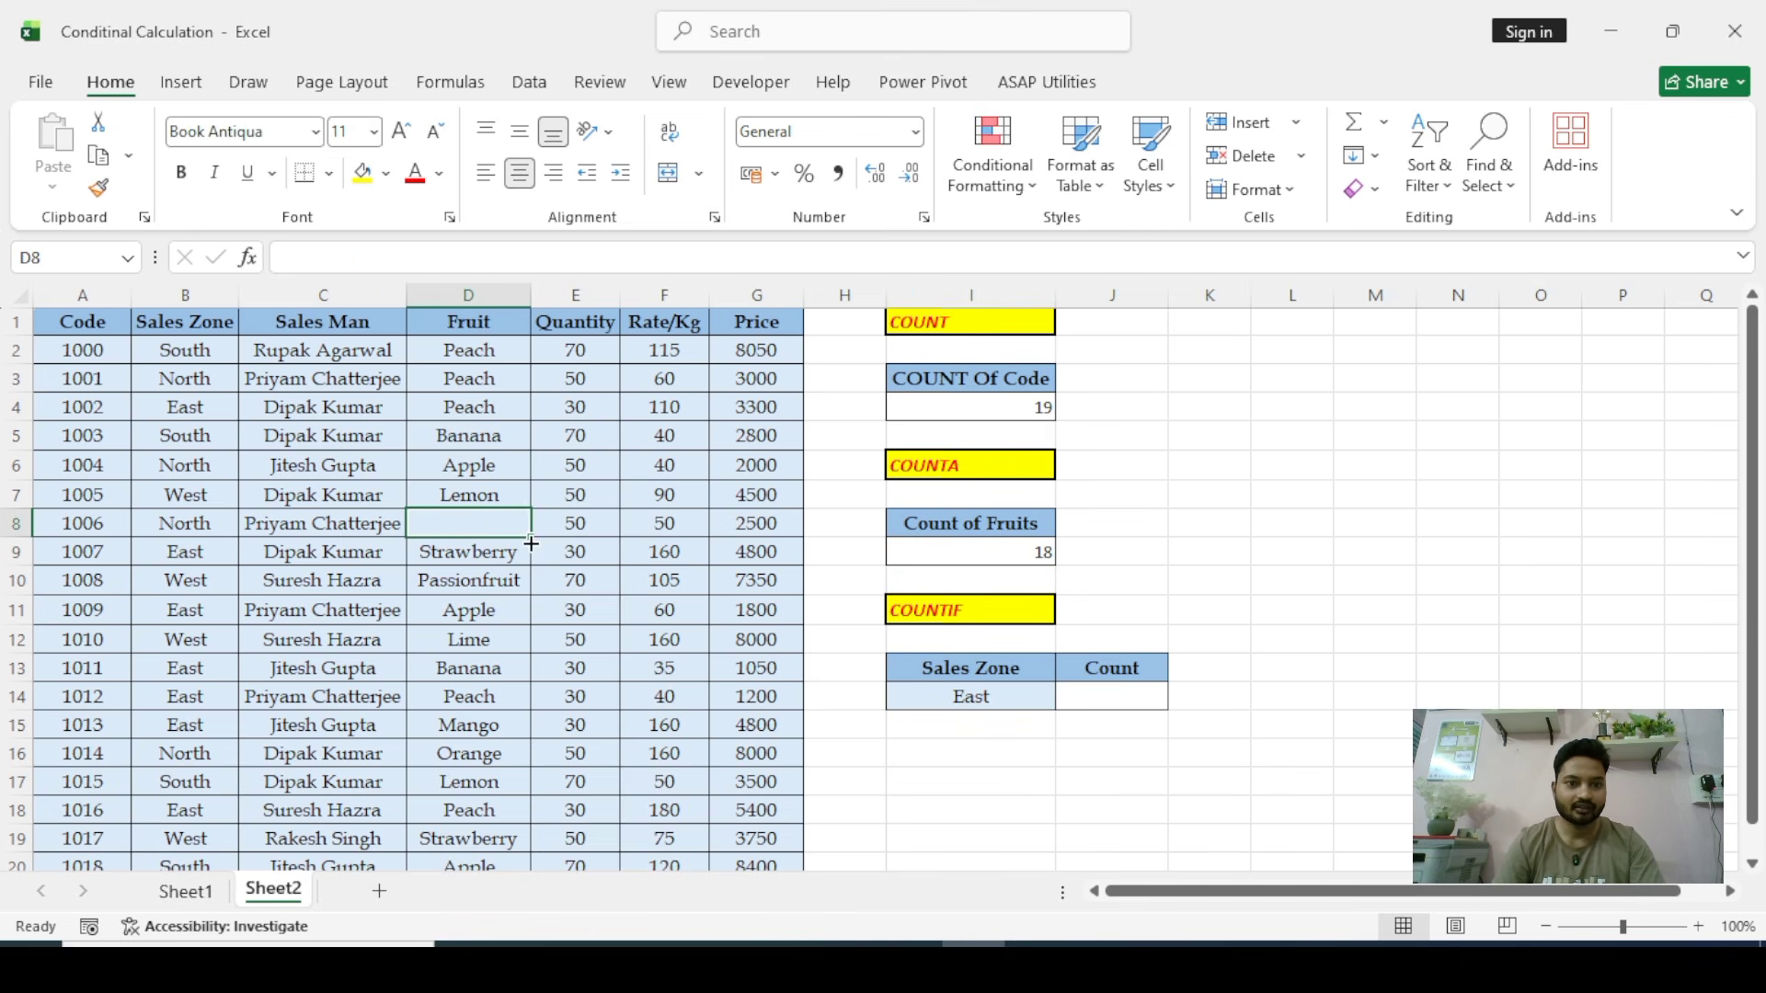
double_click(460, 515)
key(Return)
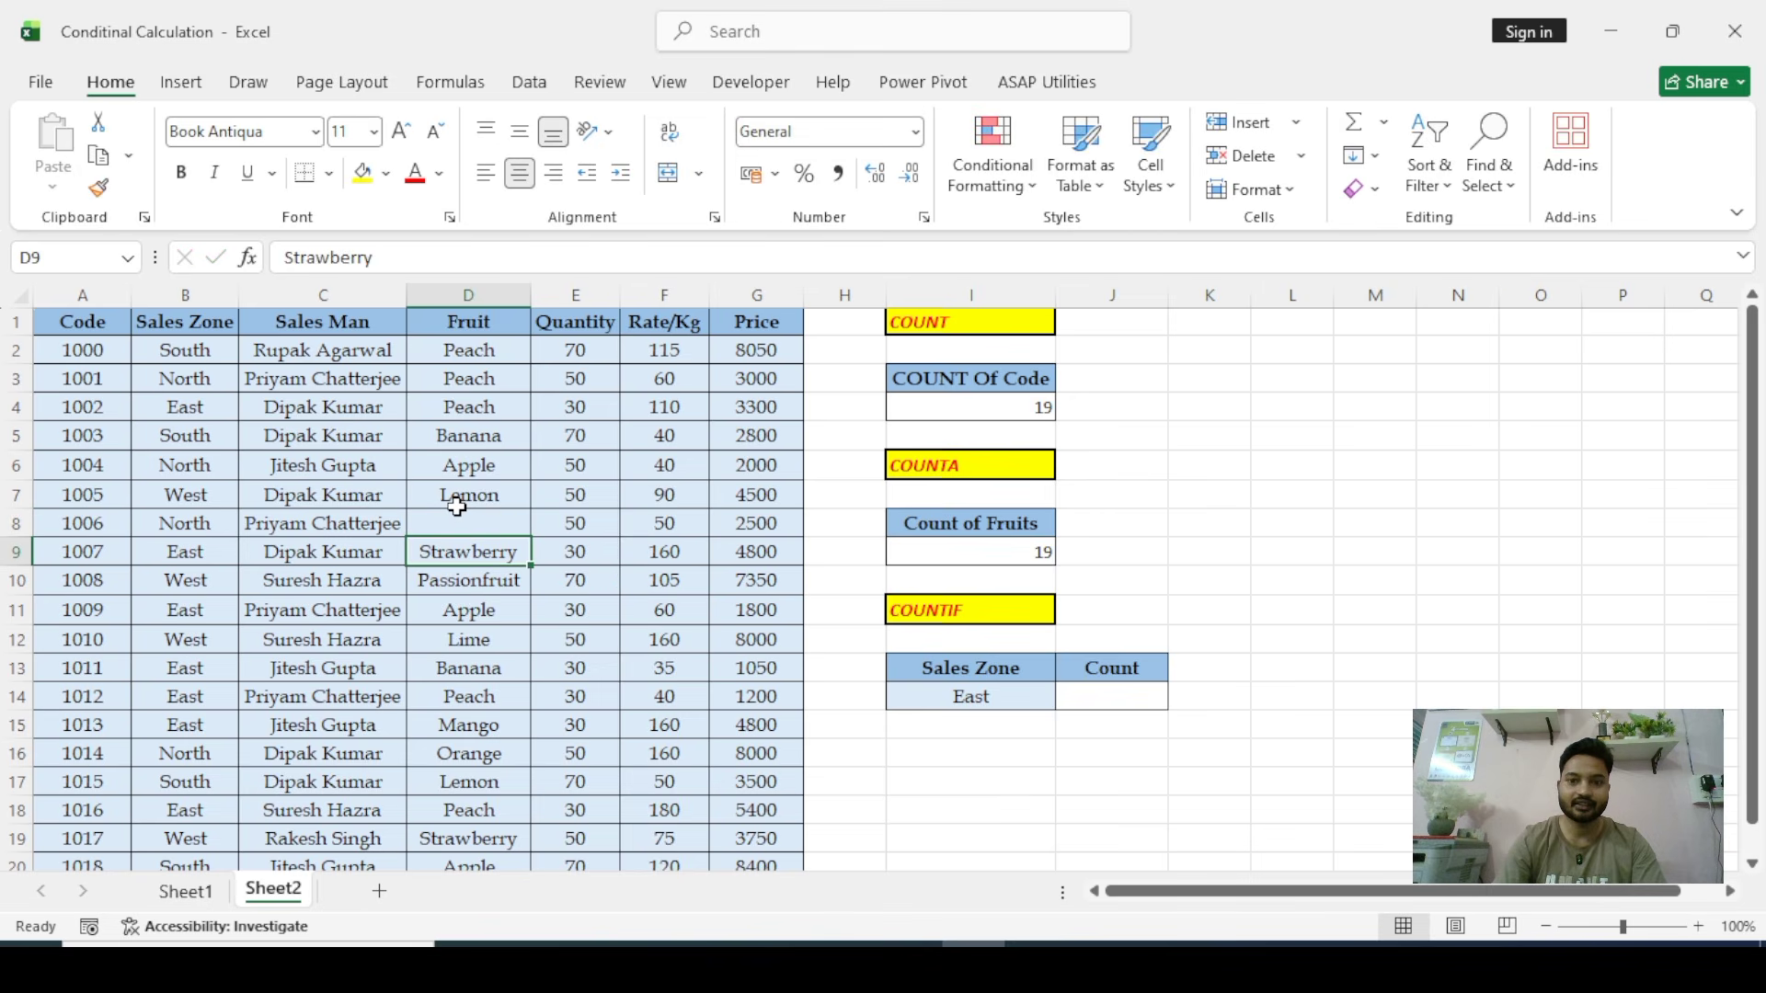
click(472, 517)
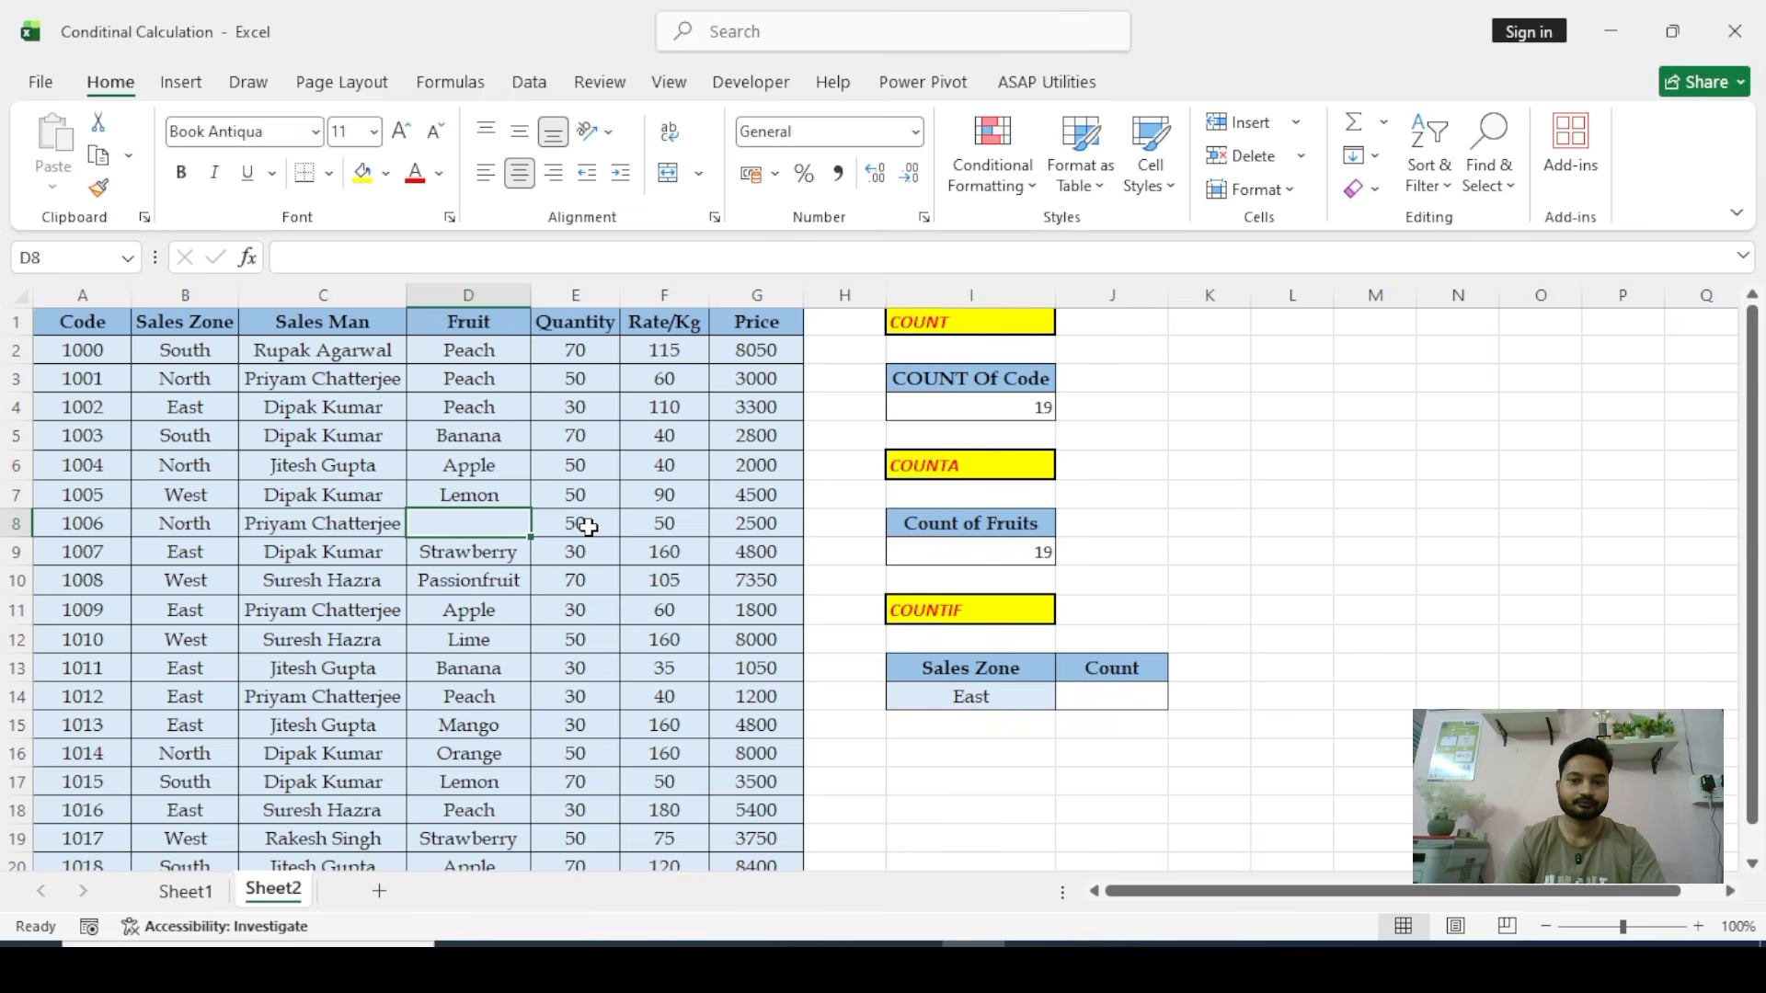
Count the East sales zone rows in J14 with a COUNTIF formula over B2:B20, using cell I14 as the criterion
scroll(1097, 587, down, 1)
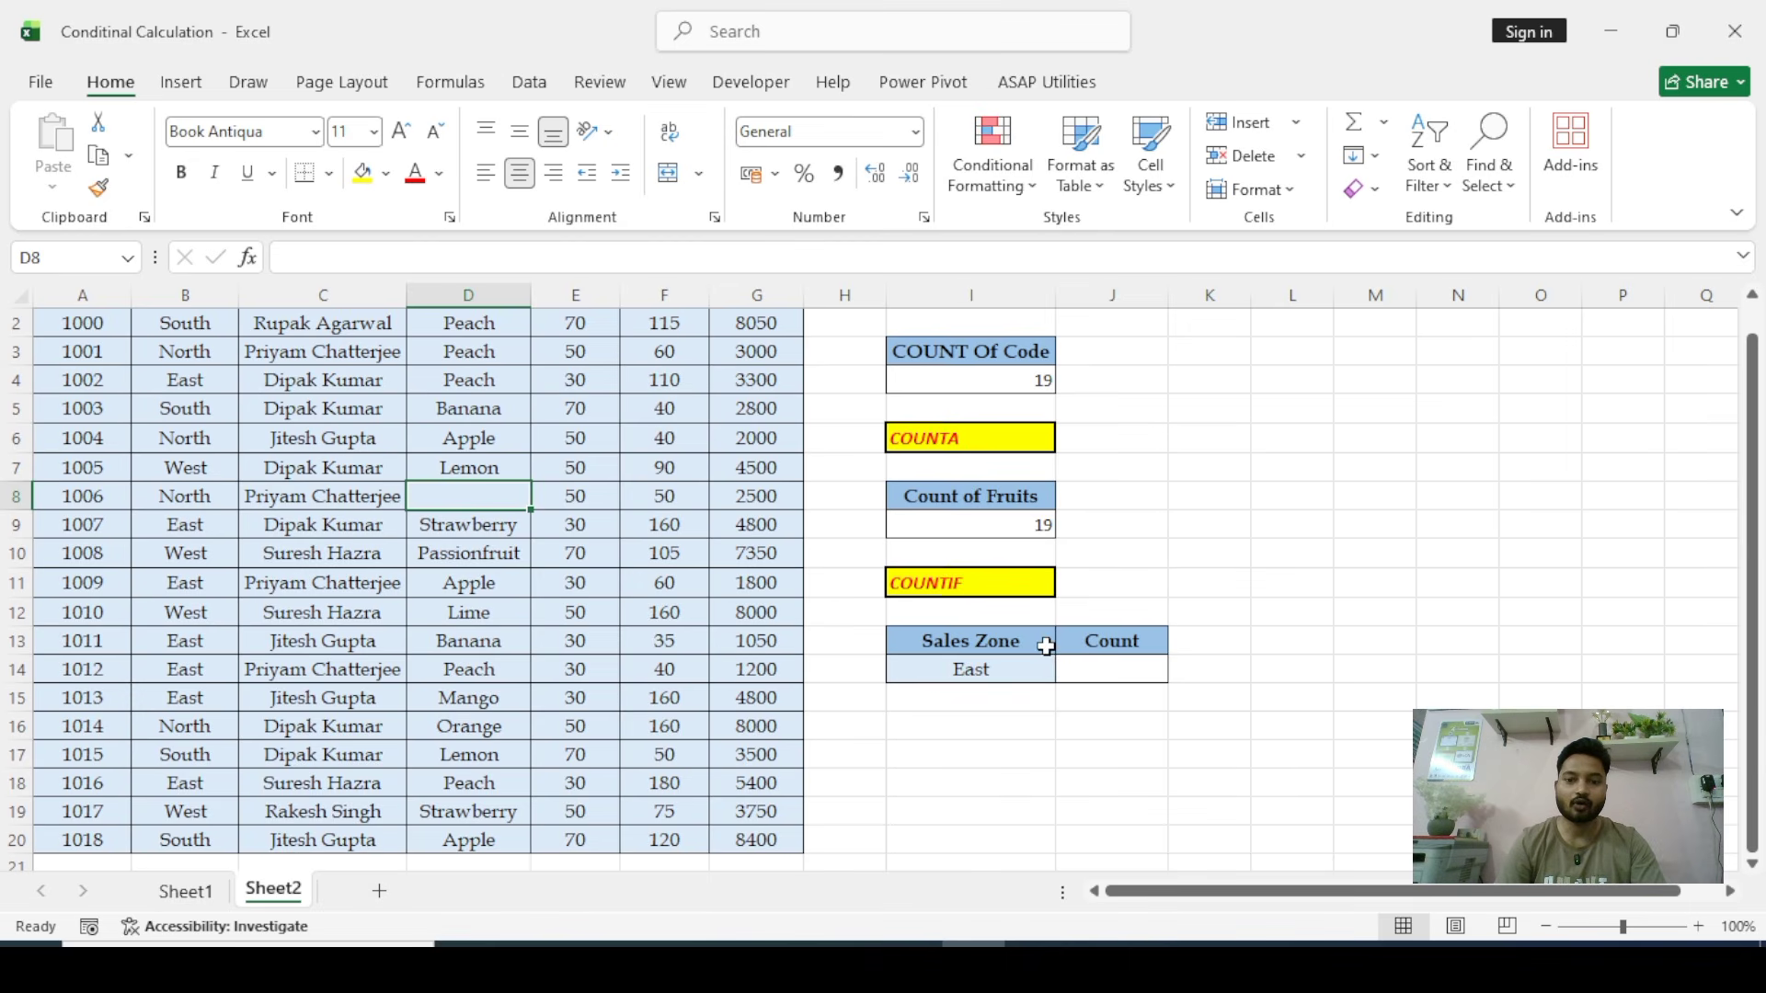
click(1093, 676)
scroll(1126, 562, up, 1)
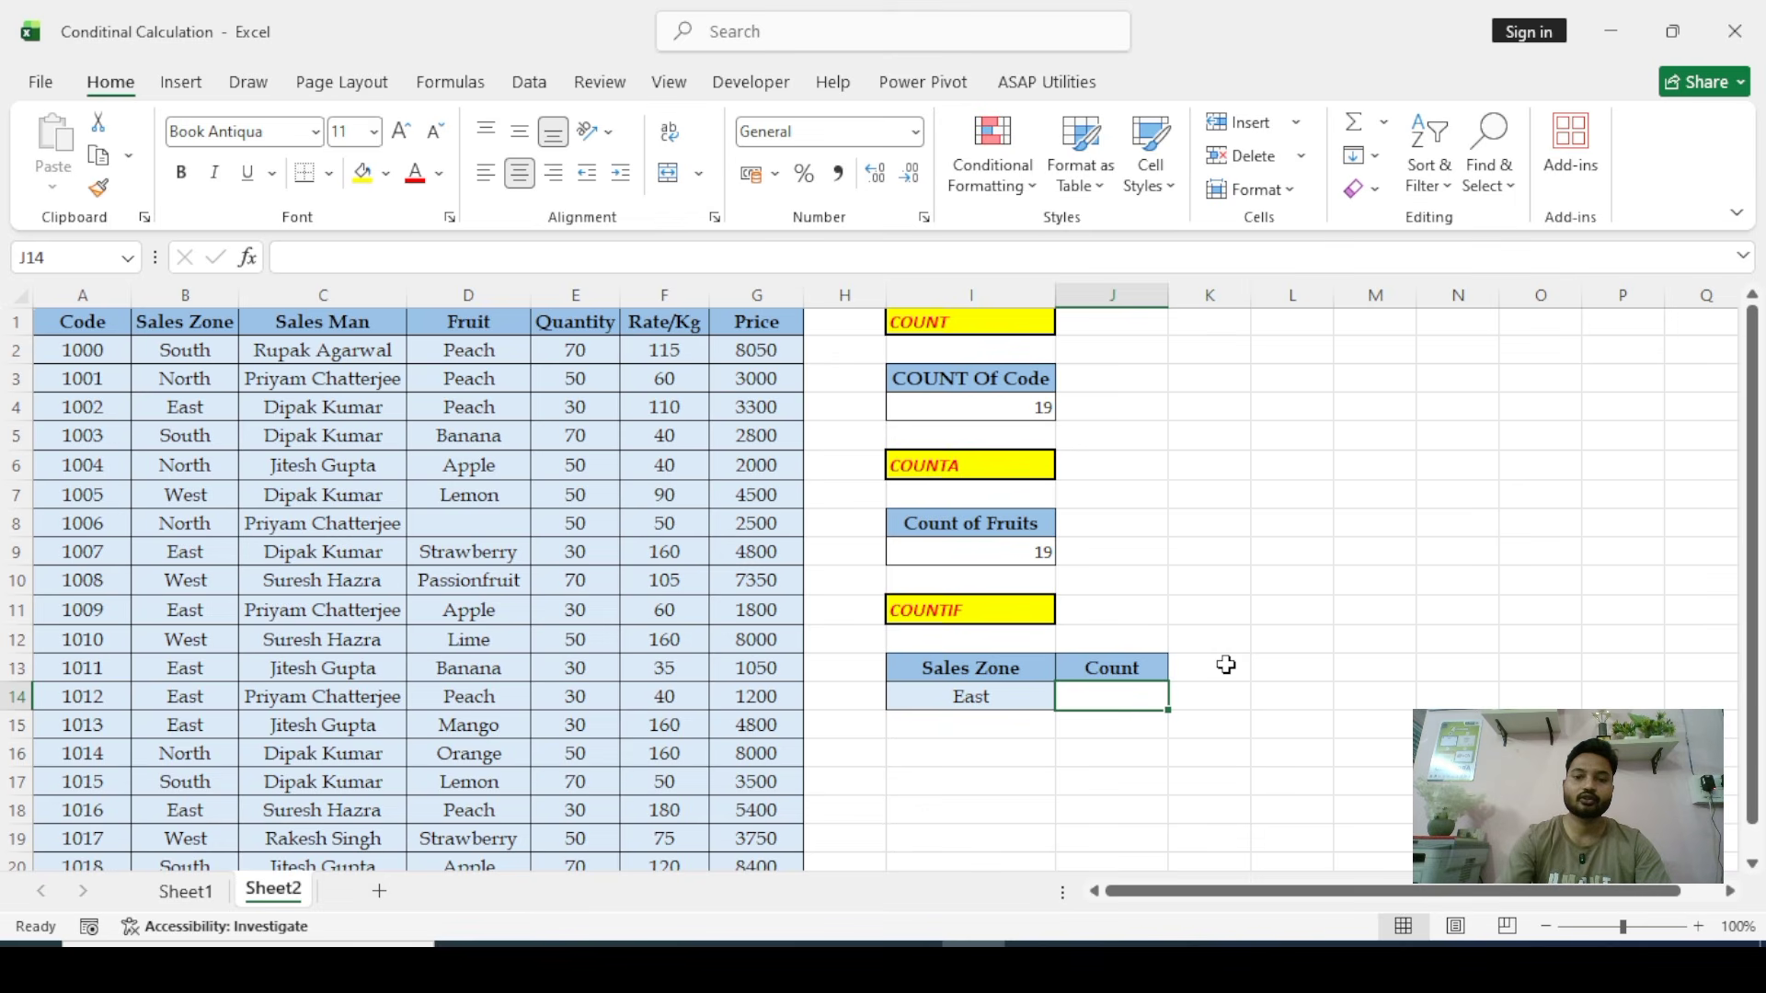
text(=counti)
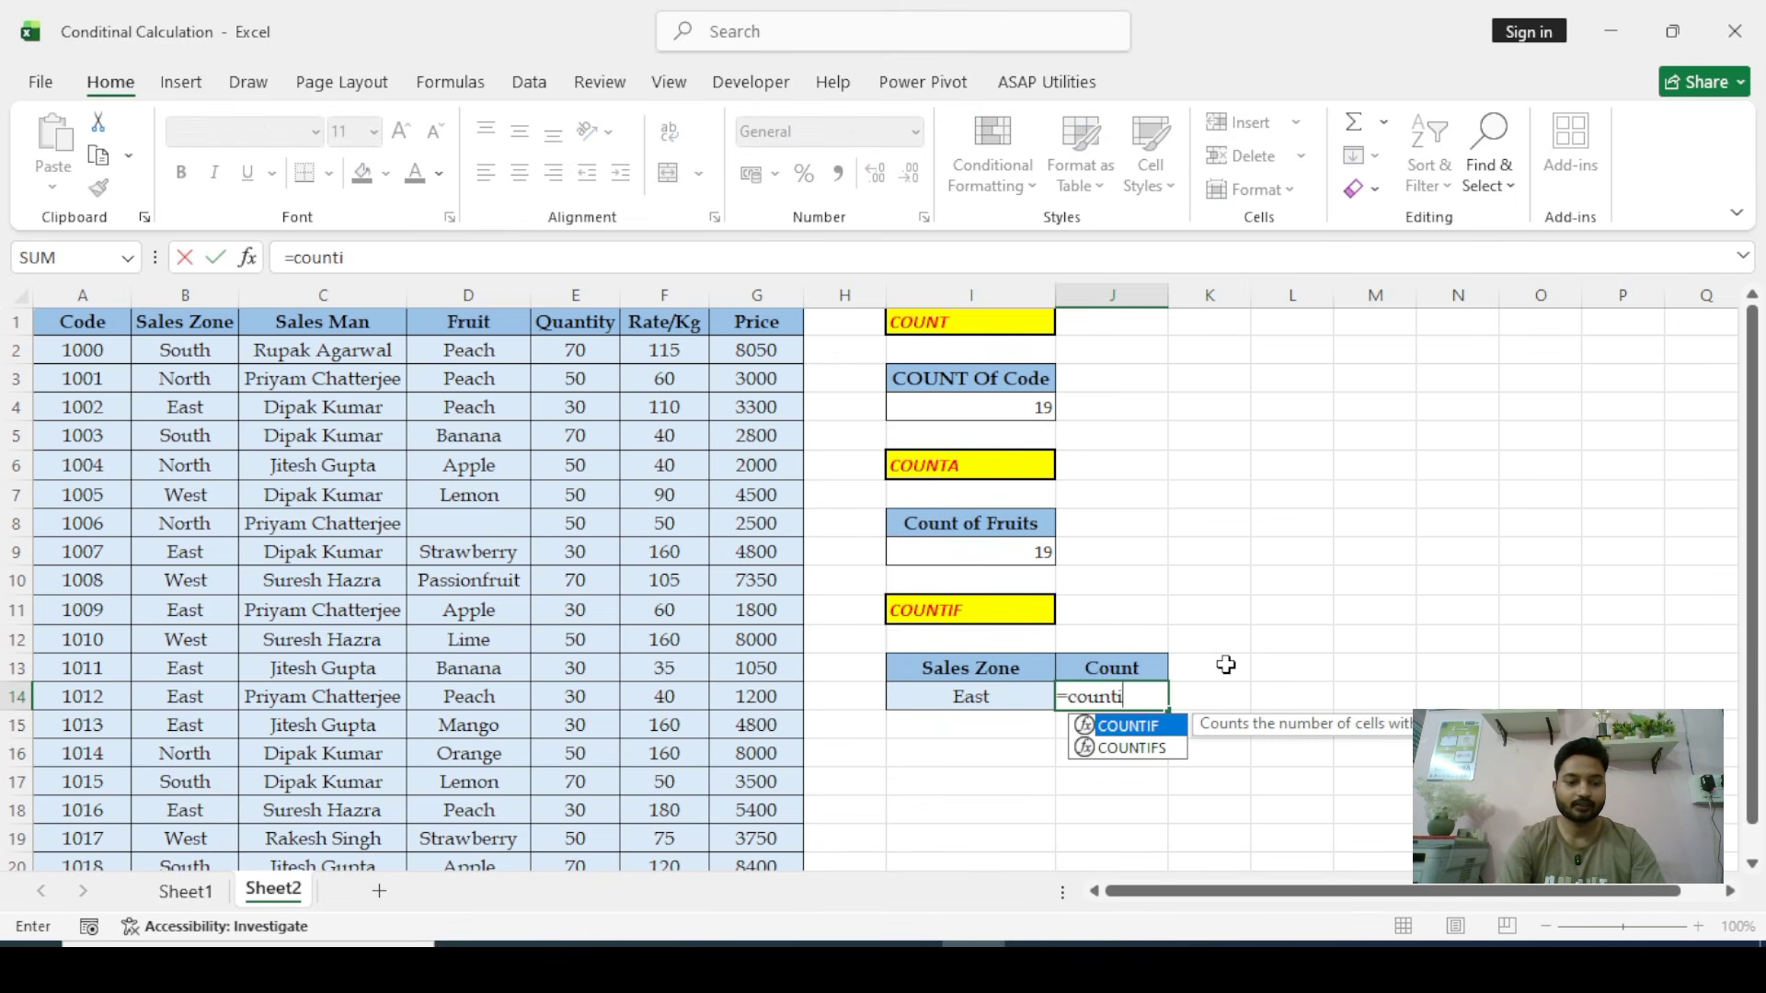
key(Tab)
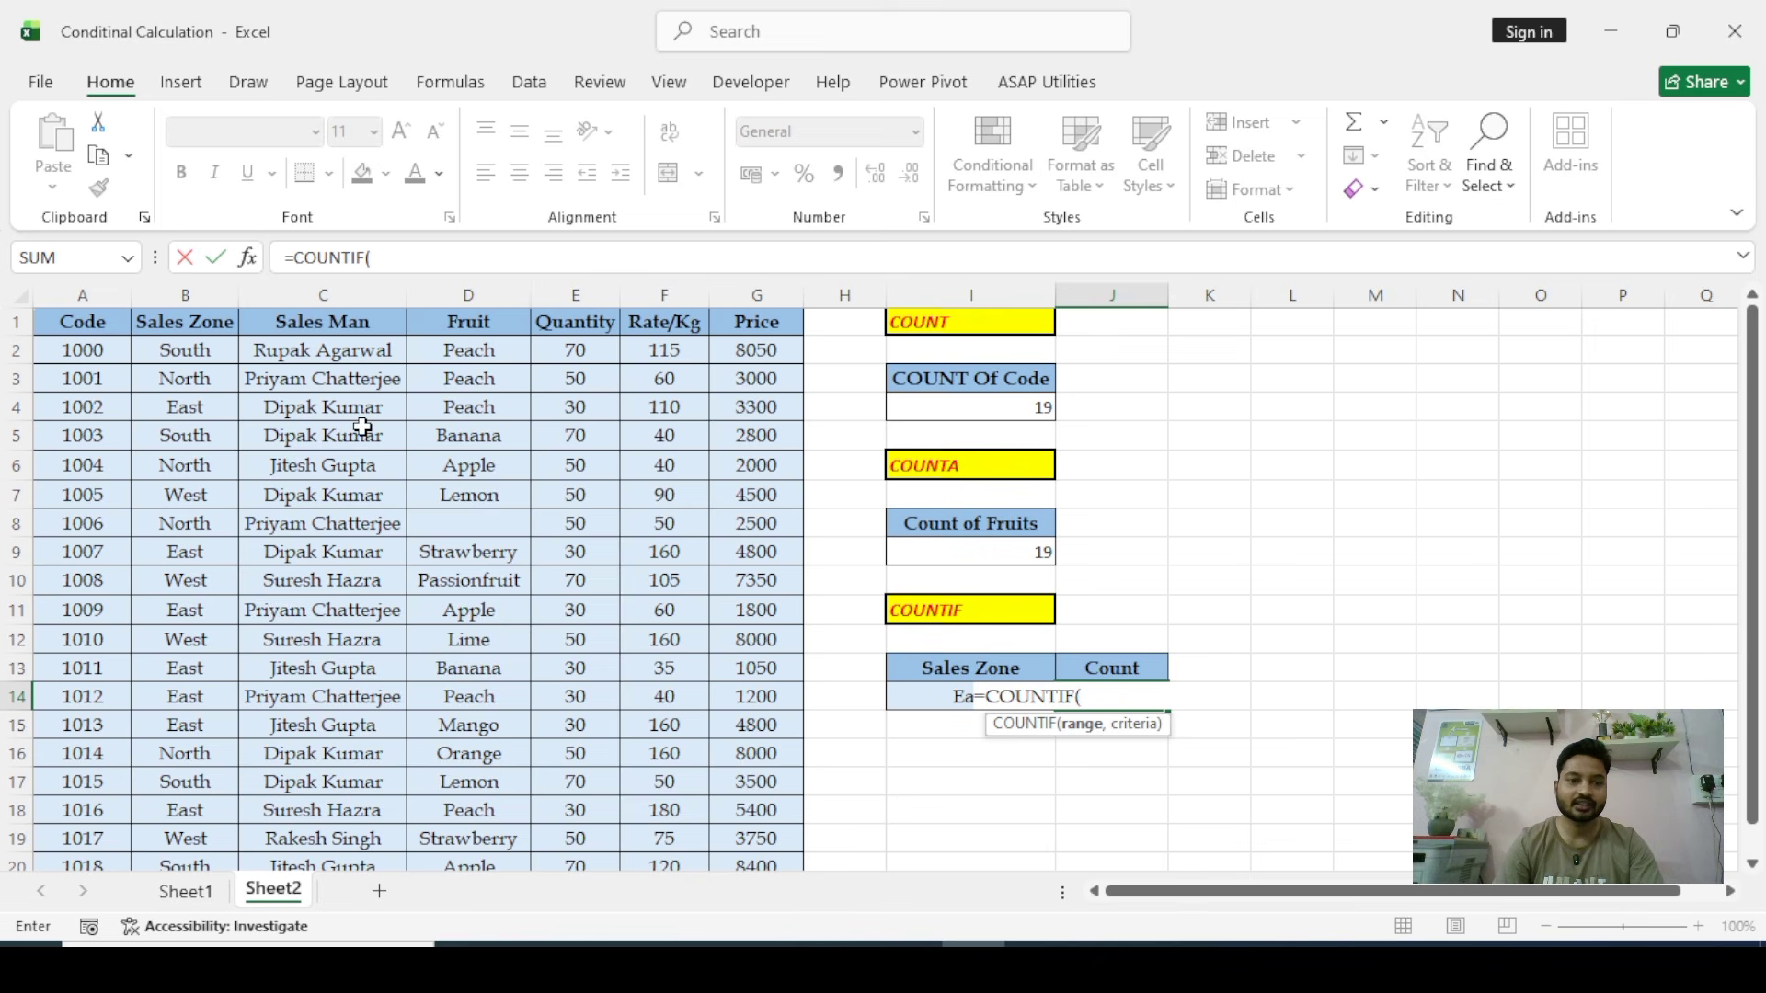
click(189, 351)
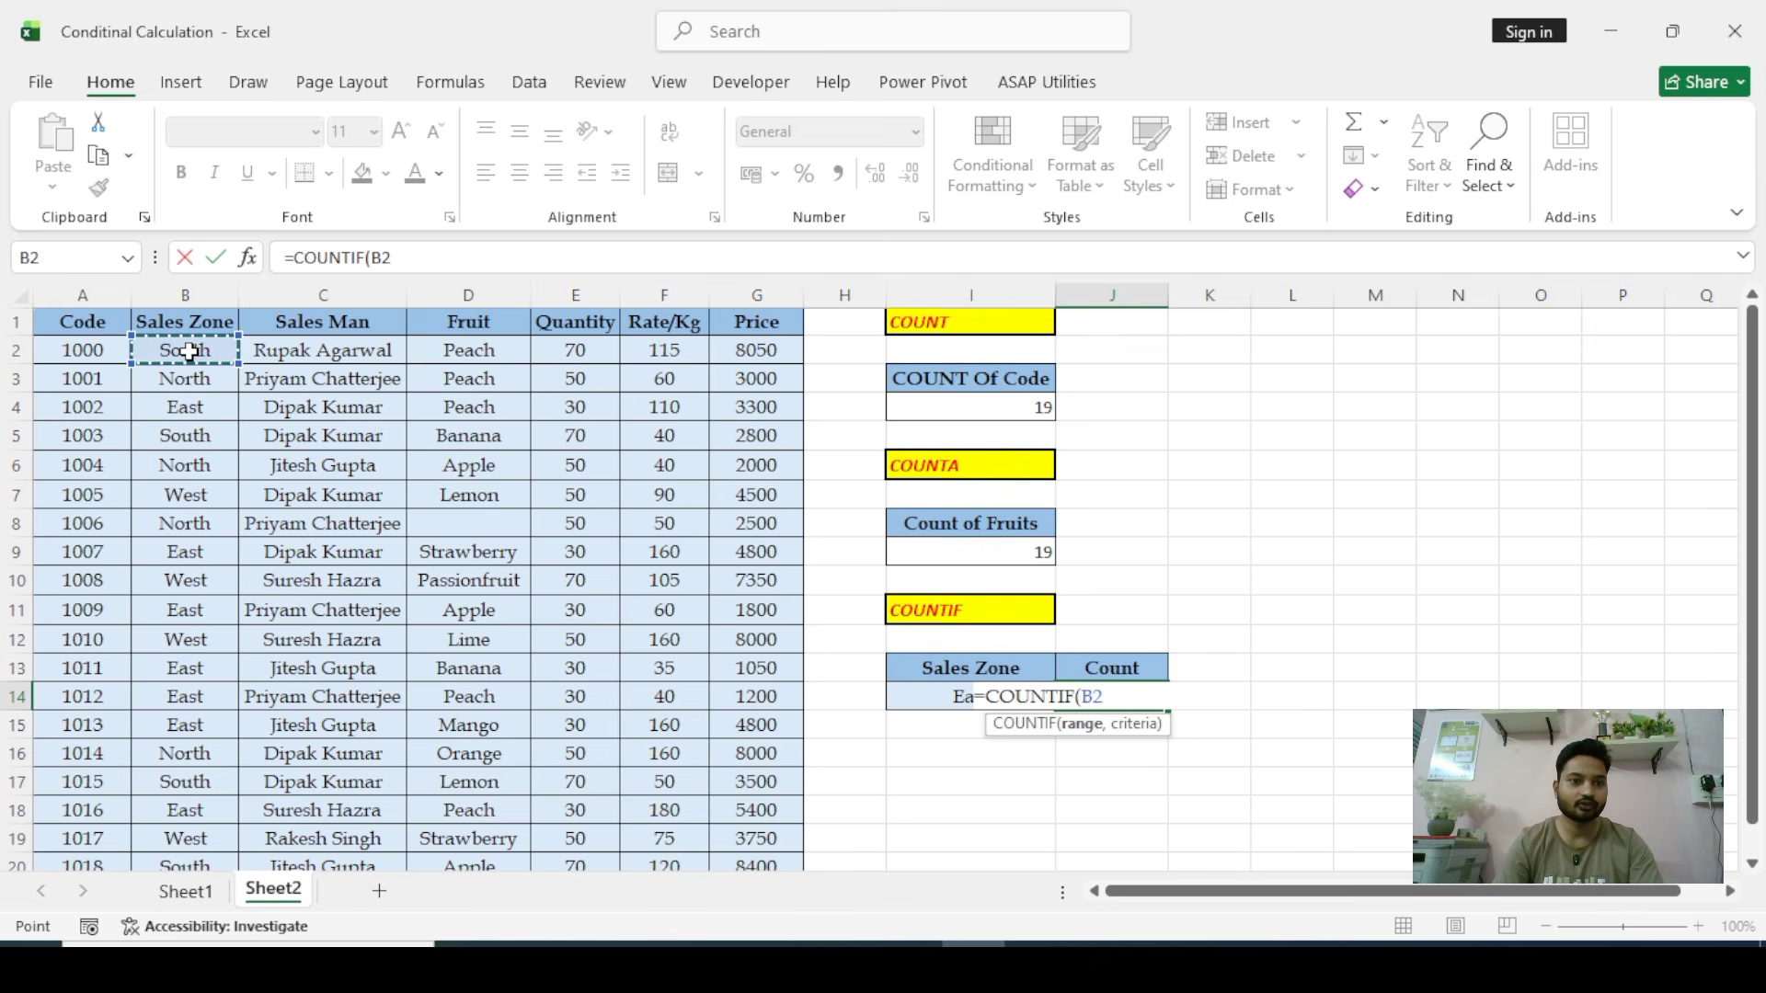
key(ctrl+shift+Down)
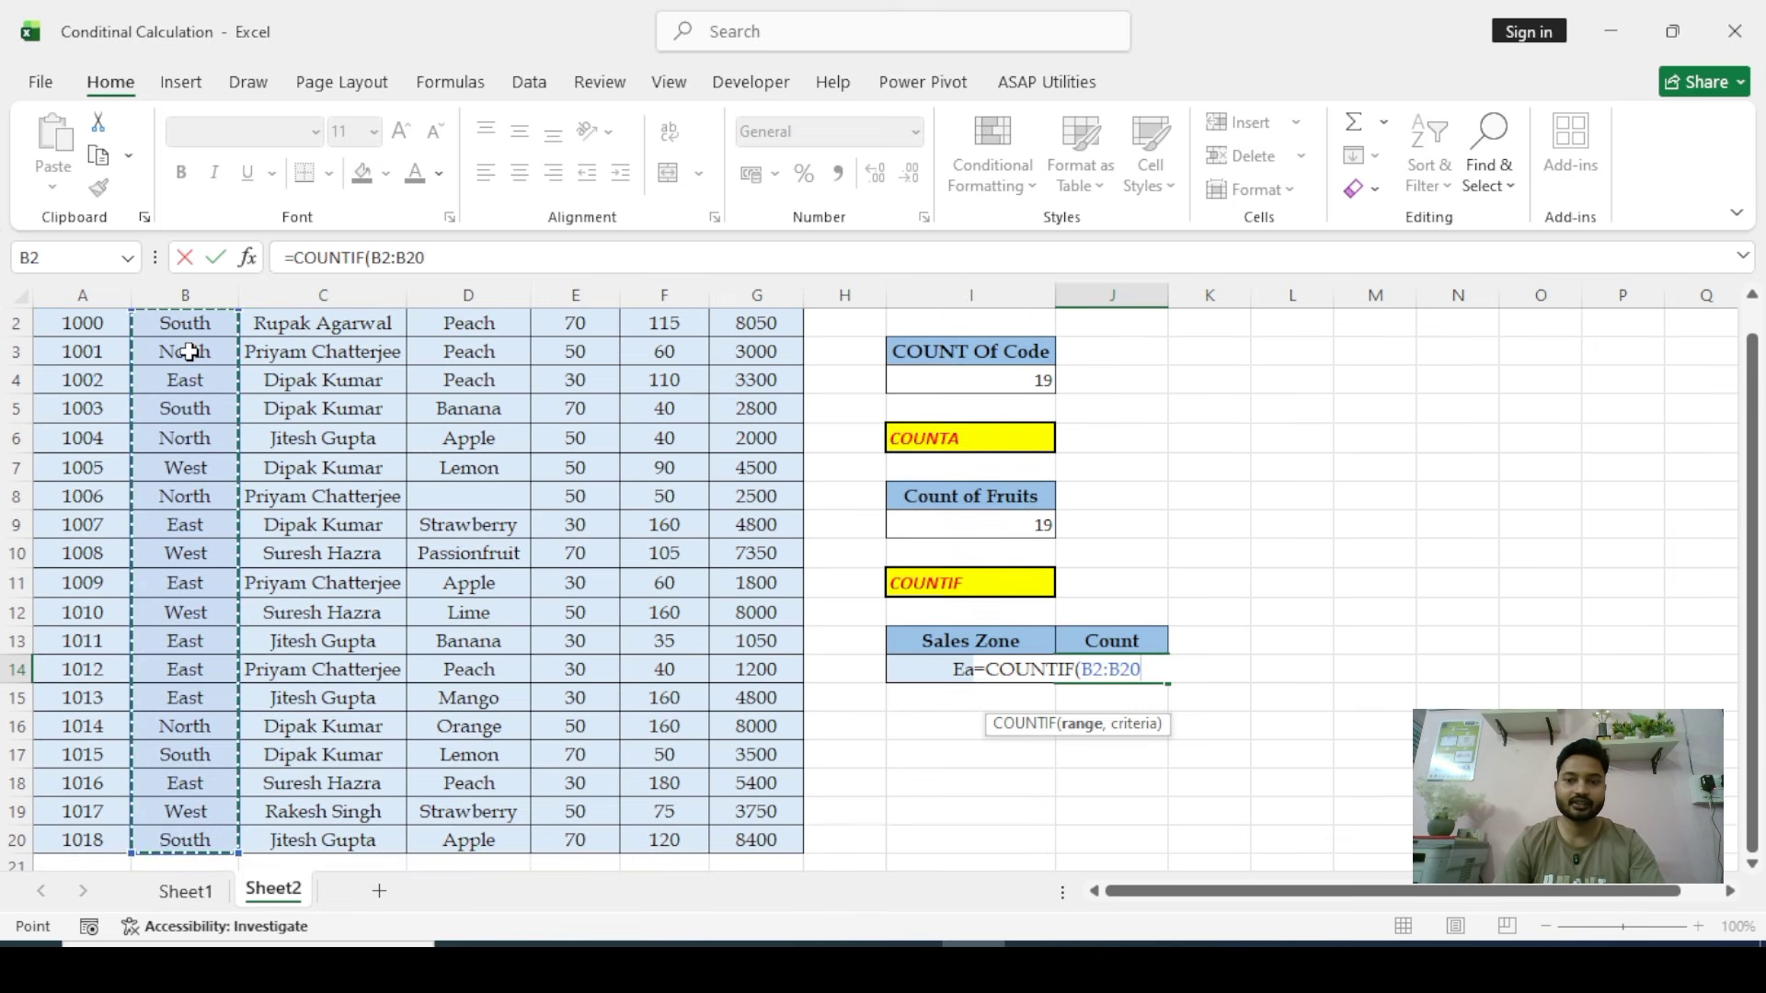
text(,)
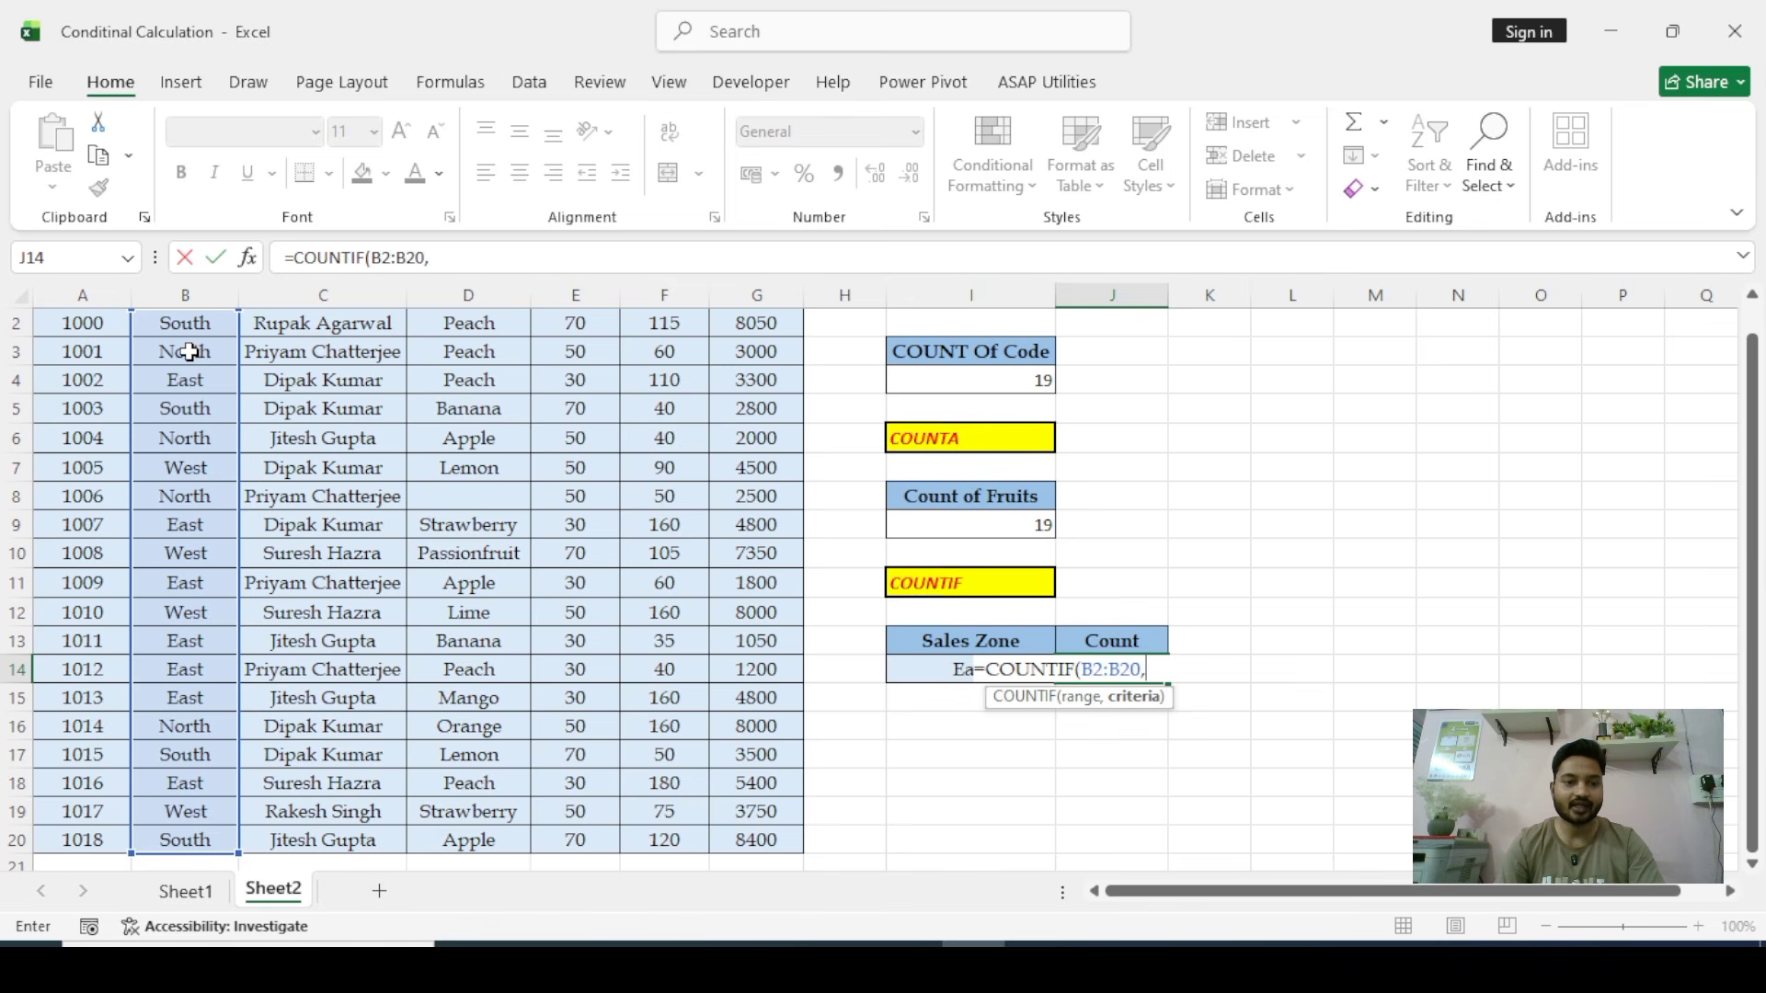
scroll(189, 351, up, 1)
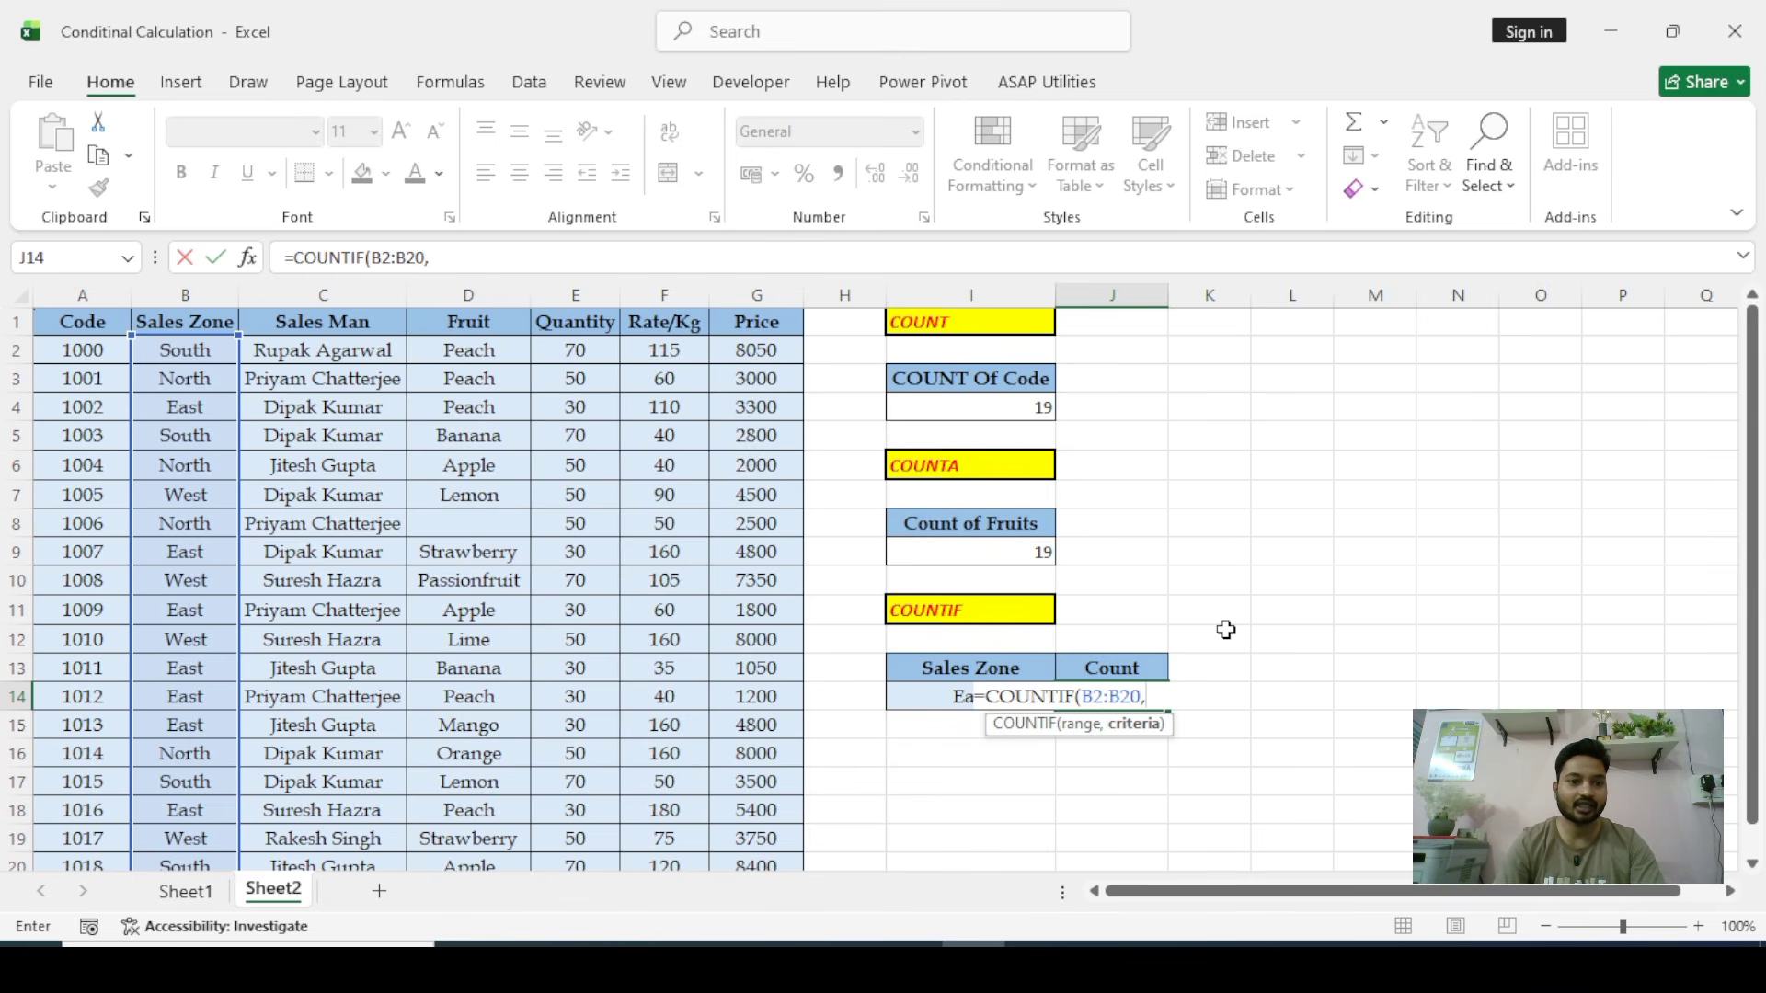
click(917, 701)
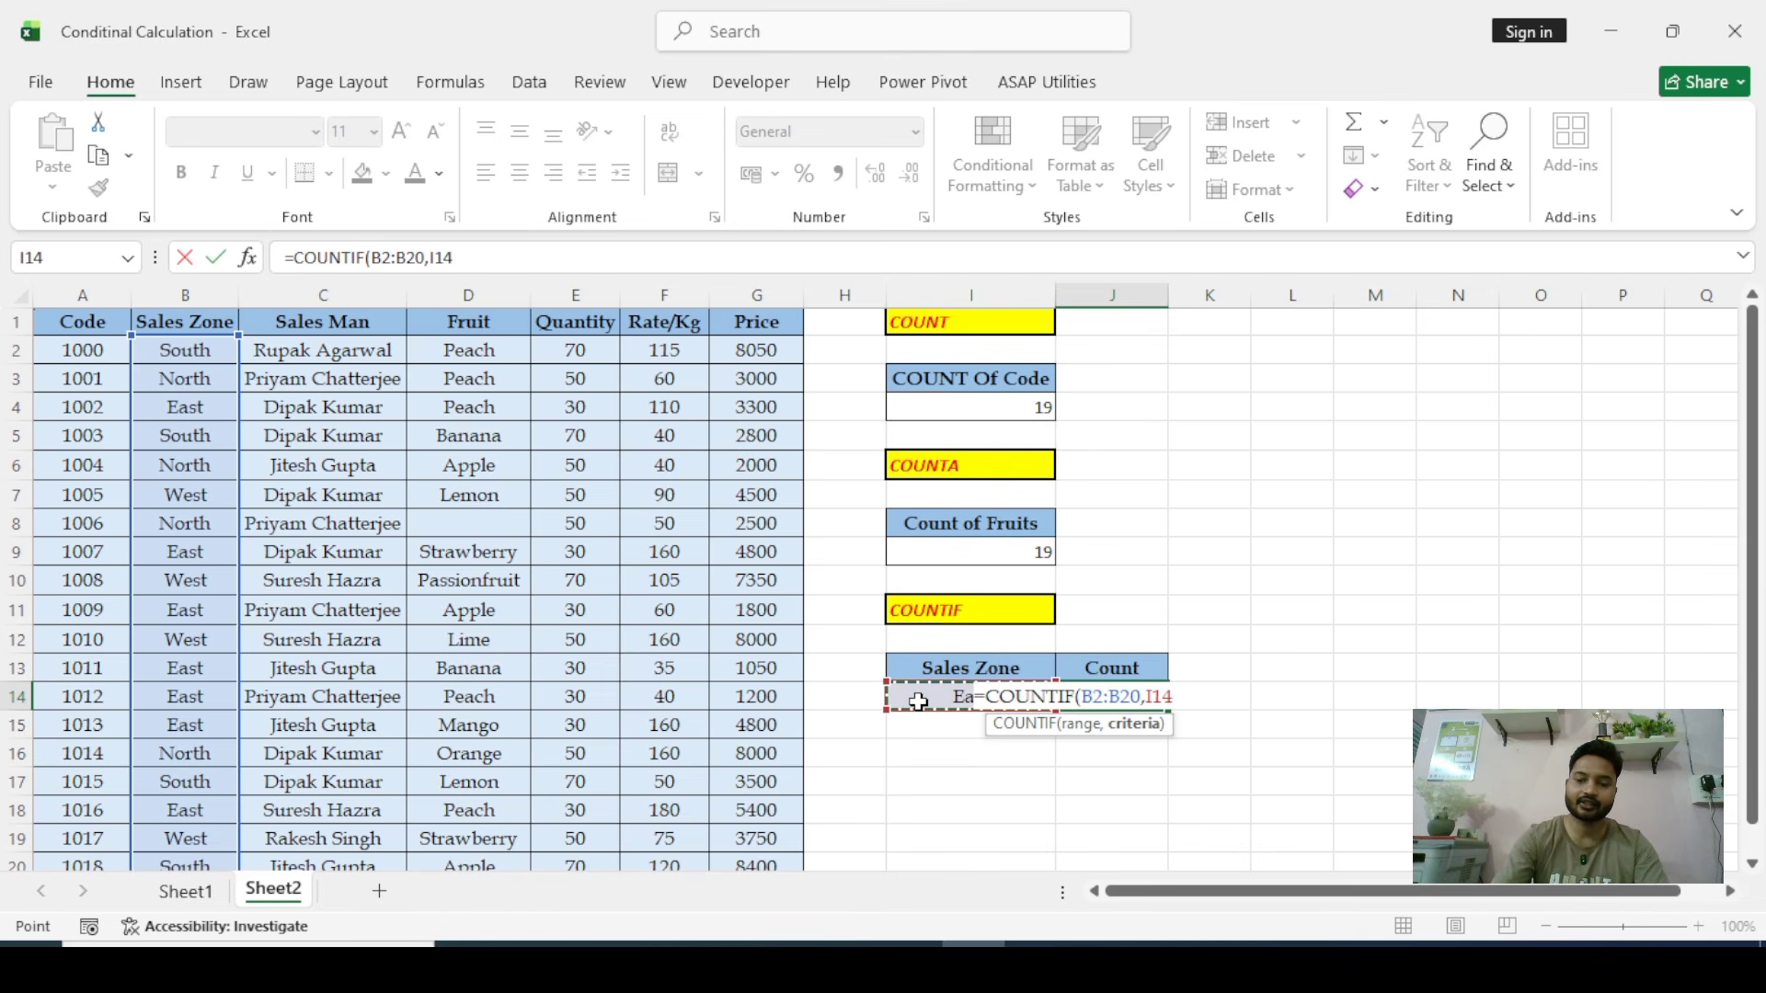
text())
key(Return)
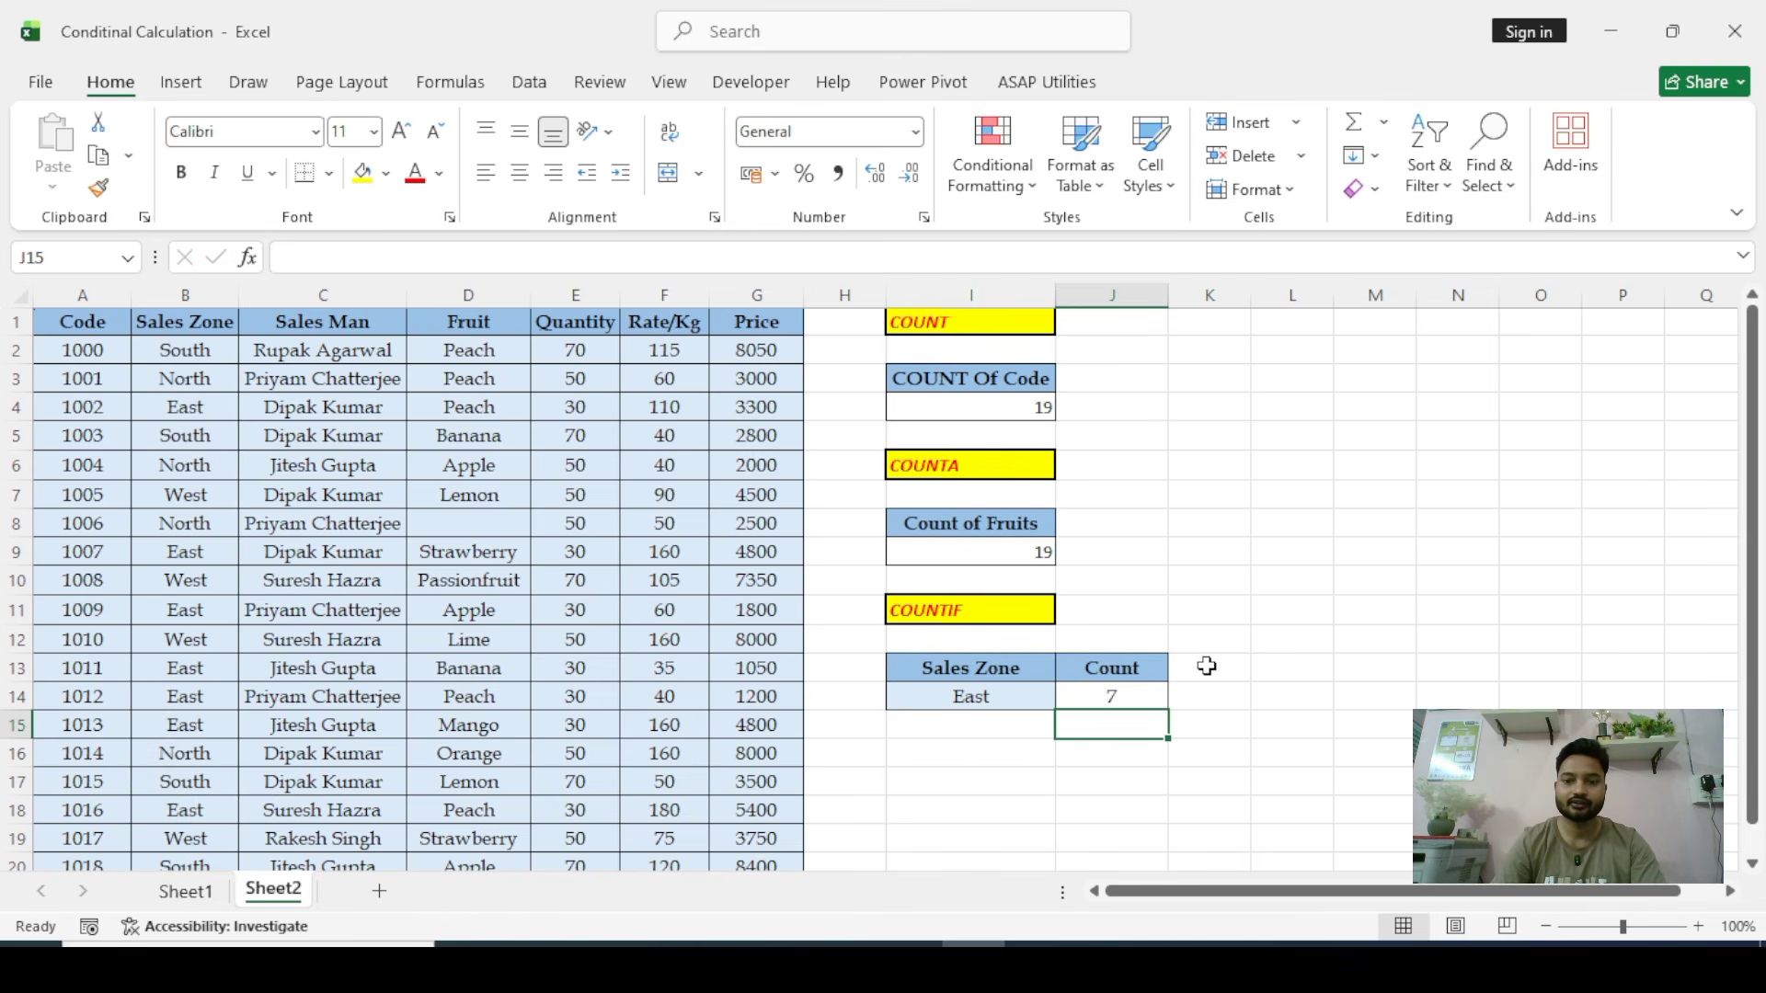
click(1118, 693)
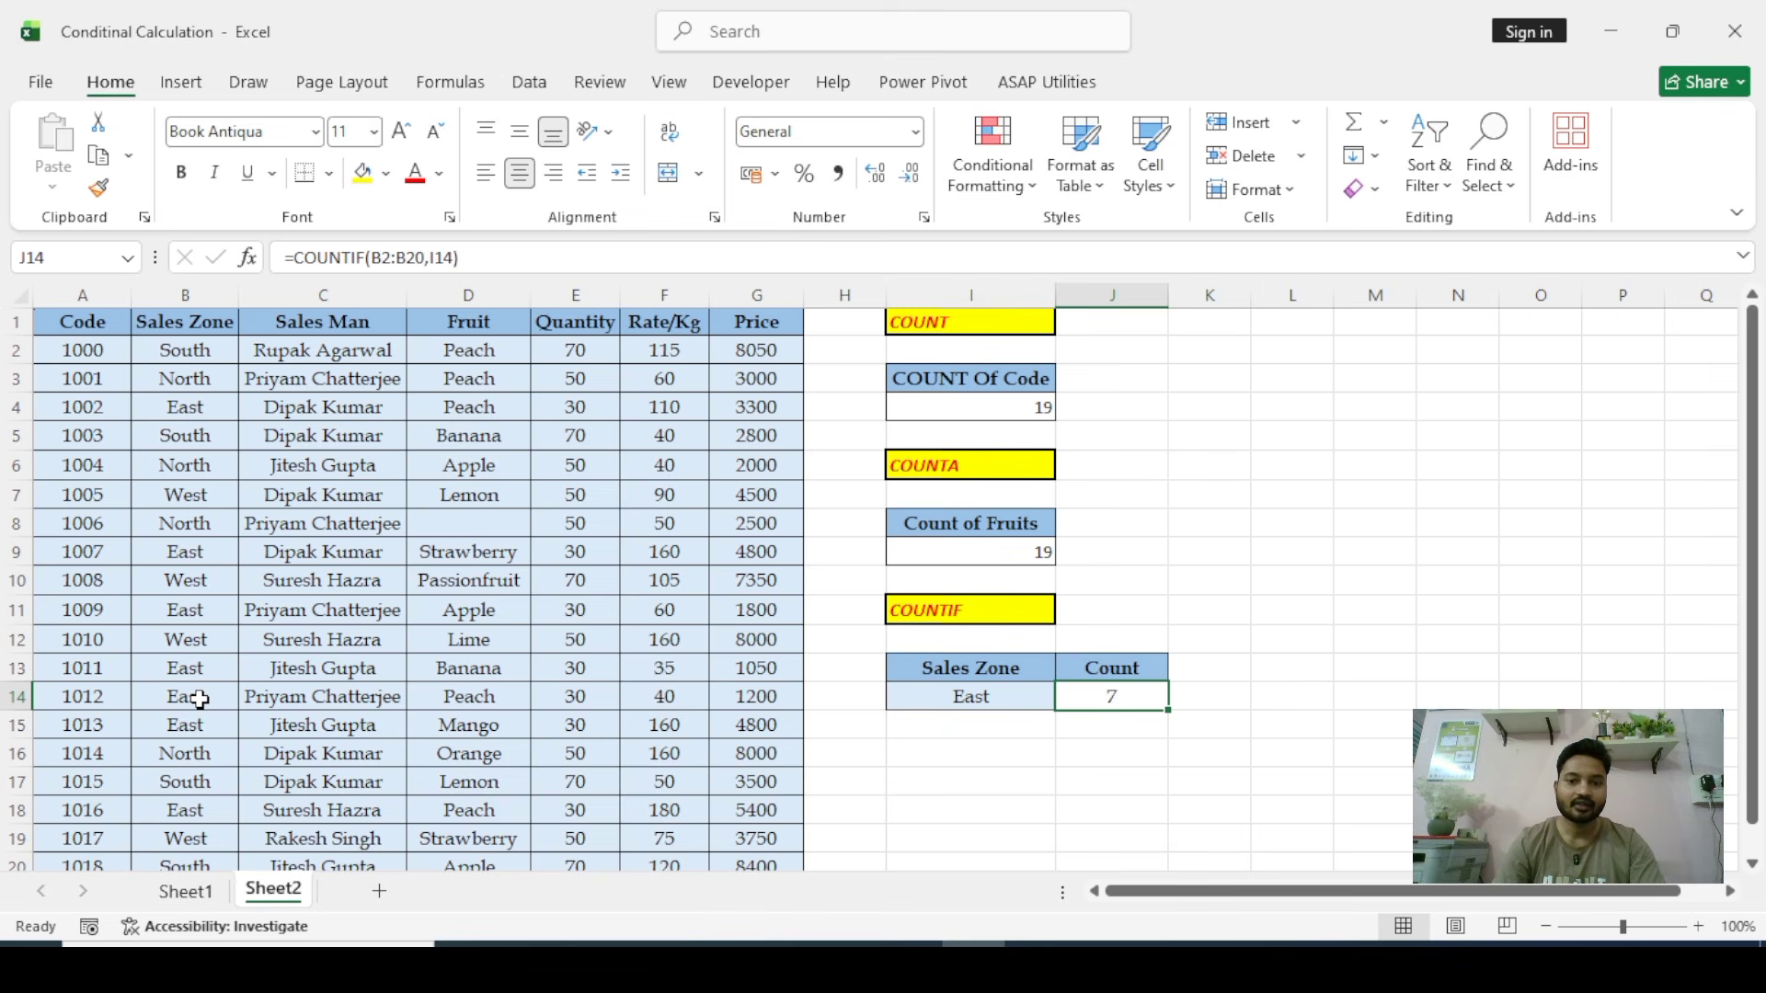
Copy the zones South, North and West from the Sales Zone column into cells I15, I16 and I17 below East
click(183, 359)
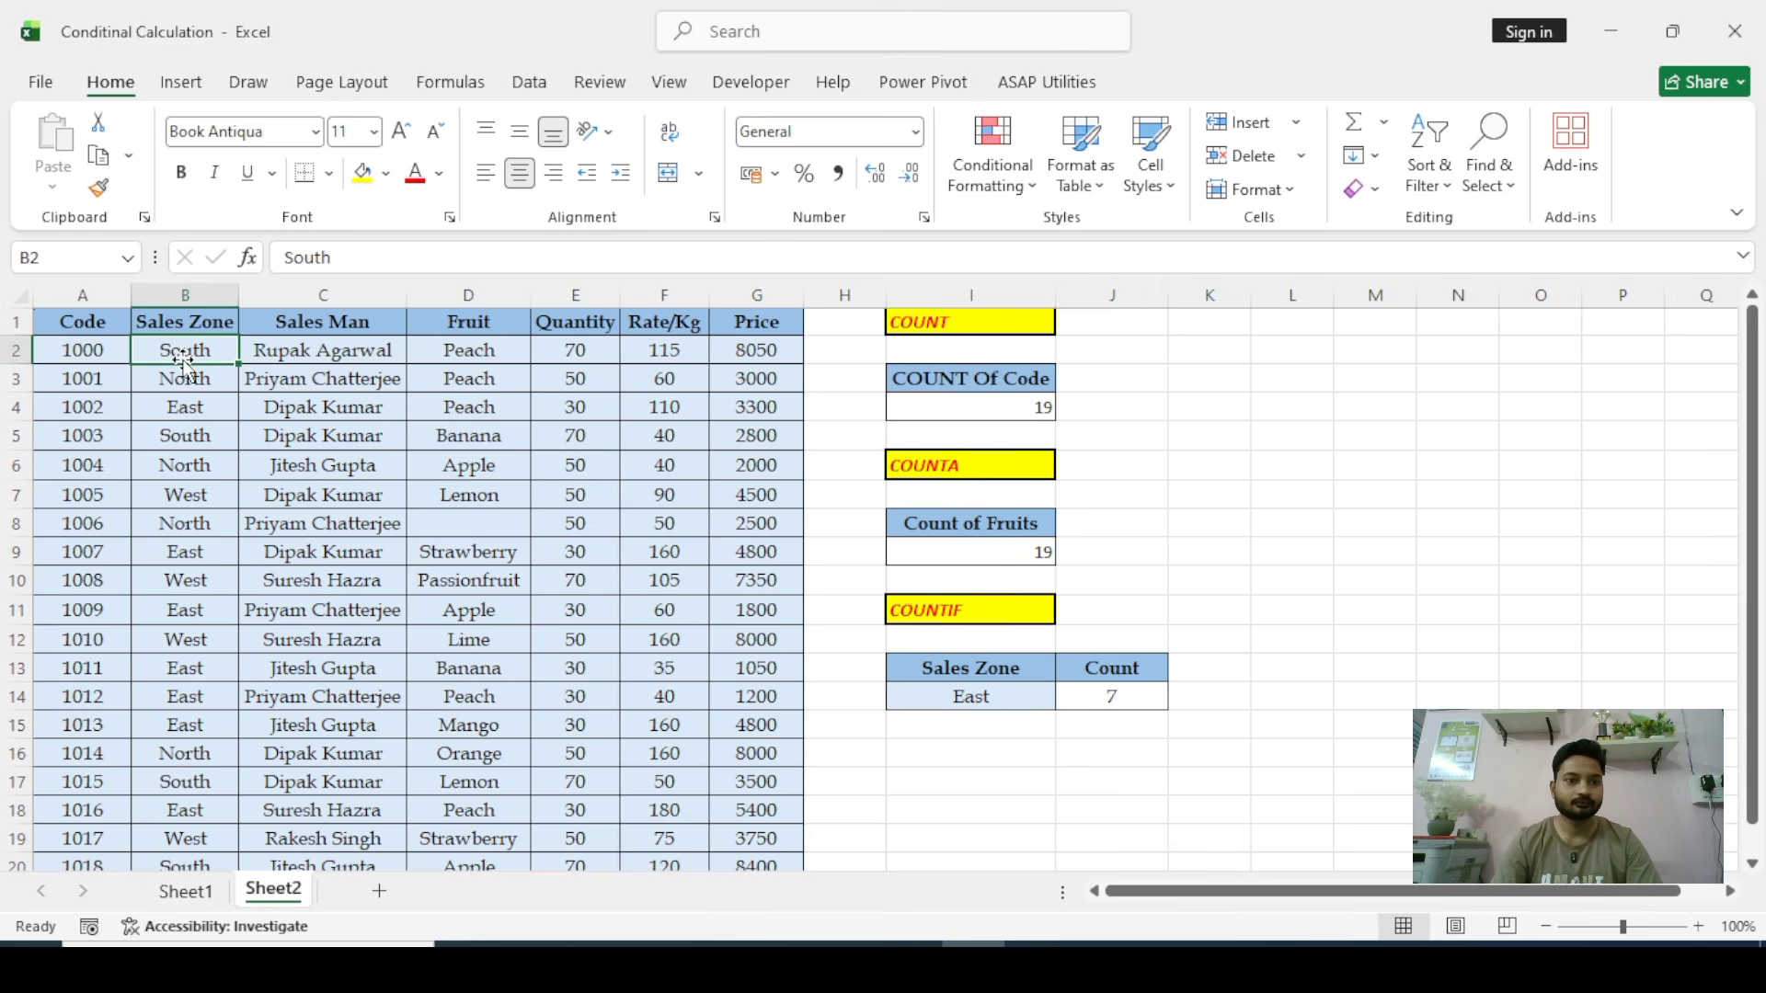
key(ctrl+c)
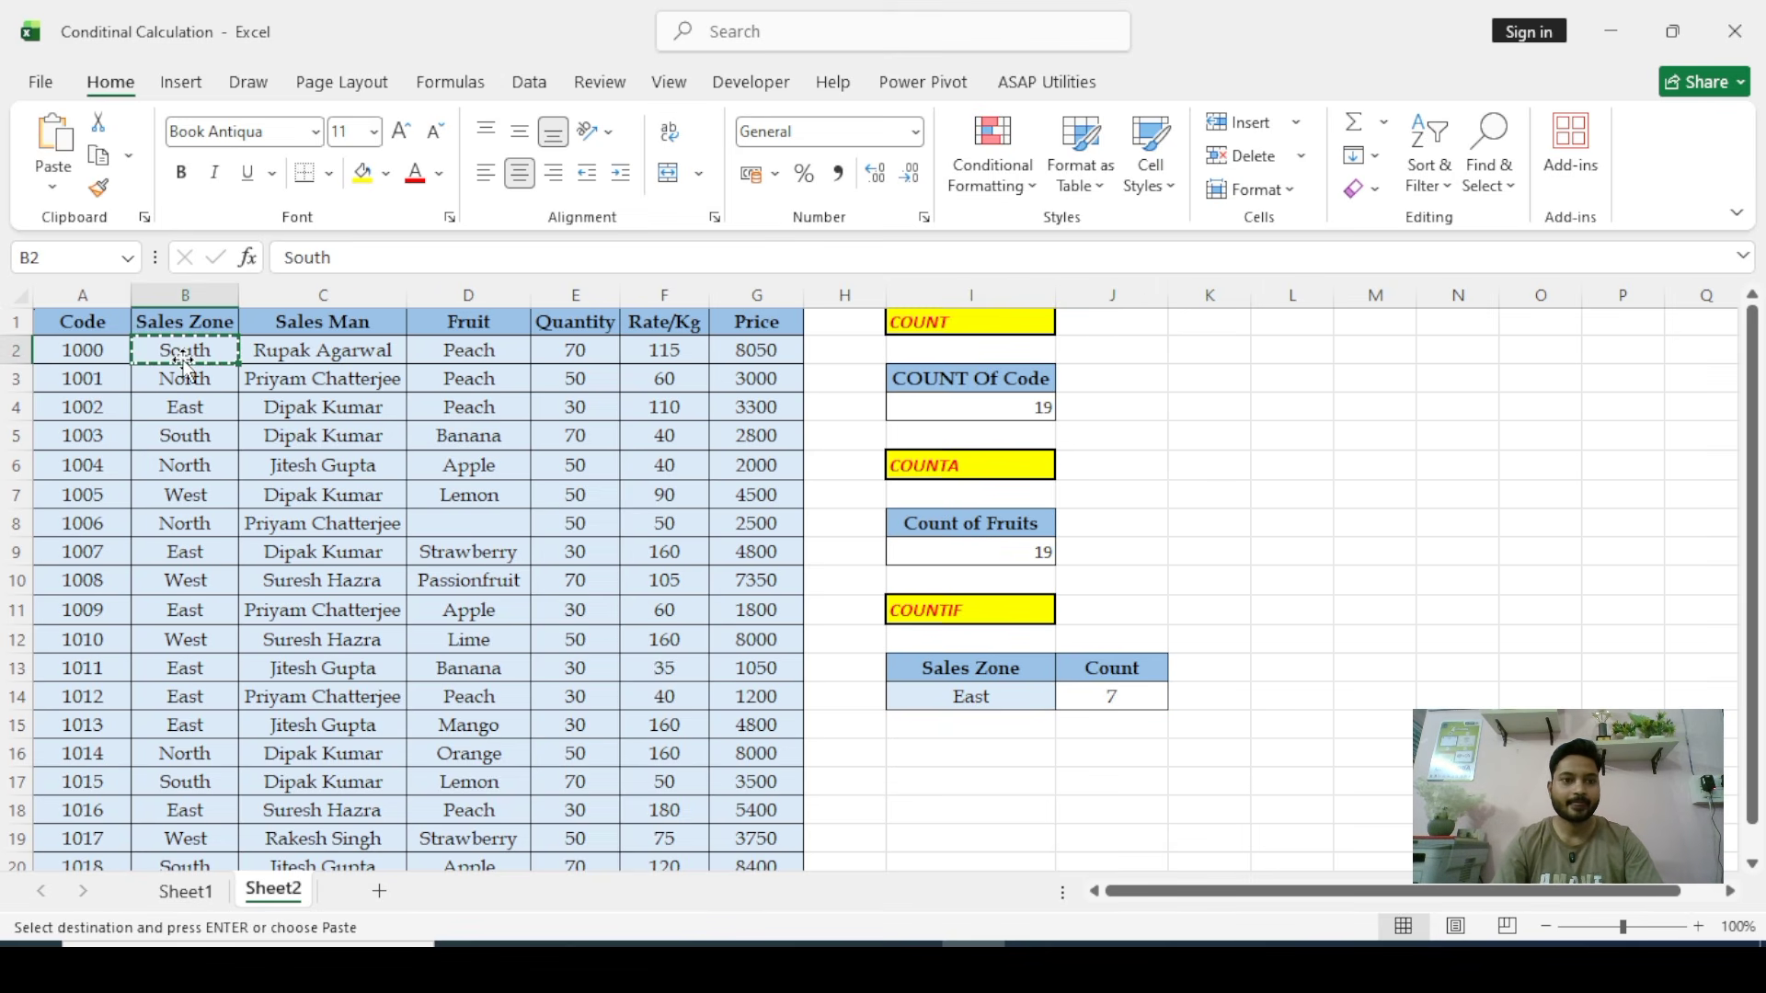
click(938, 721)
key(ctrl+v)
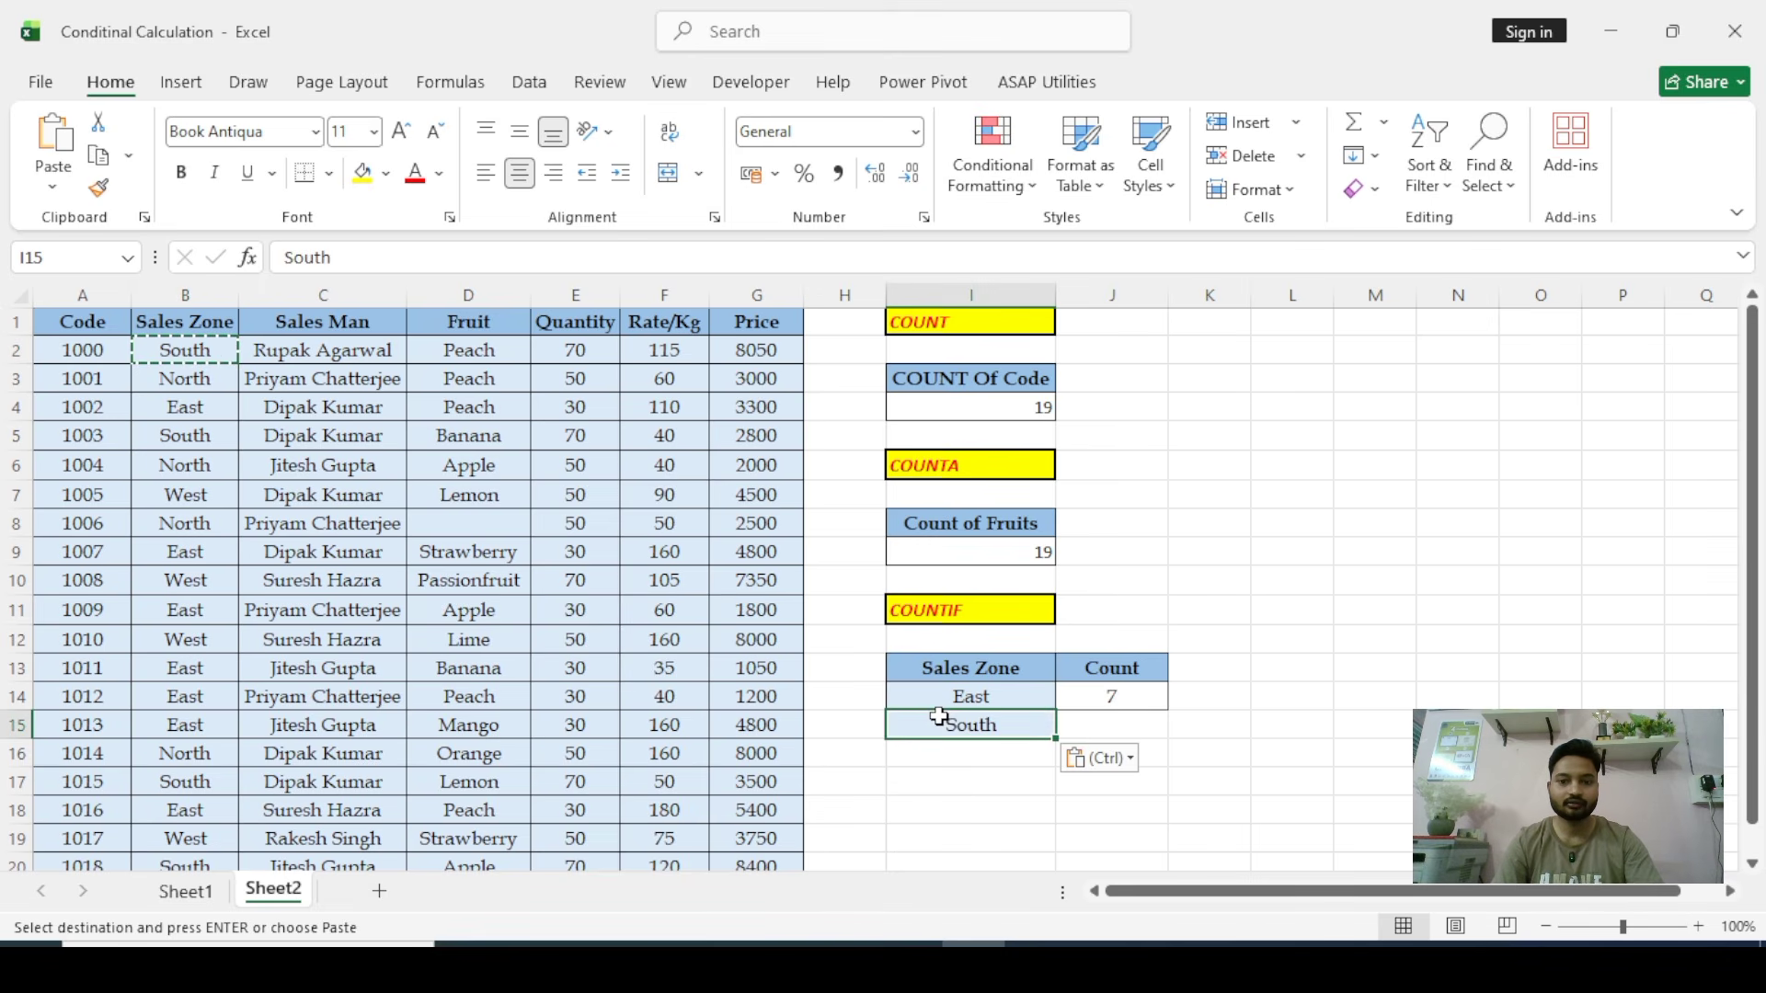
click(184, 531)
key(ctrl+c)
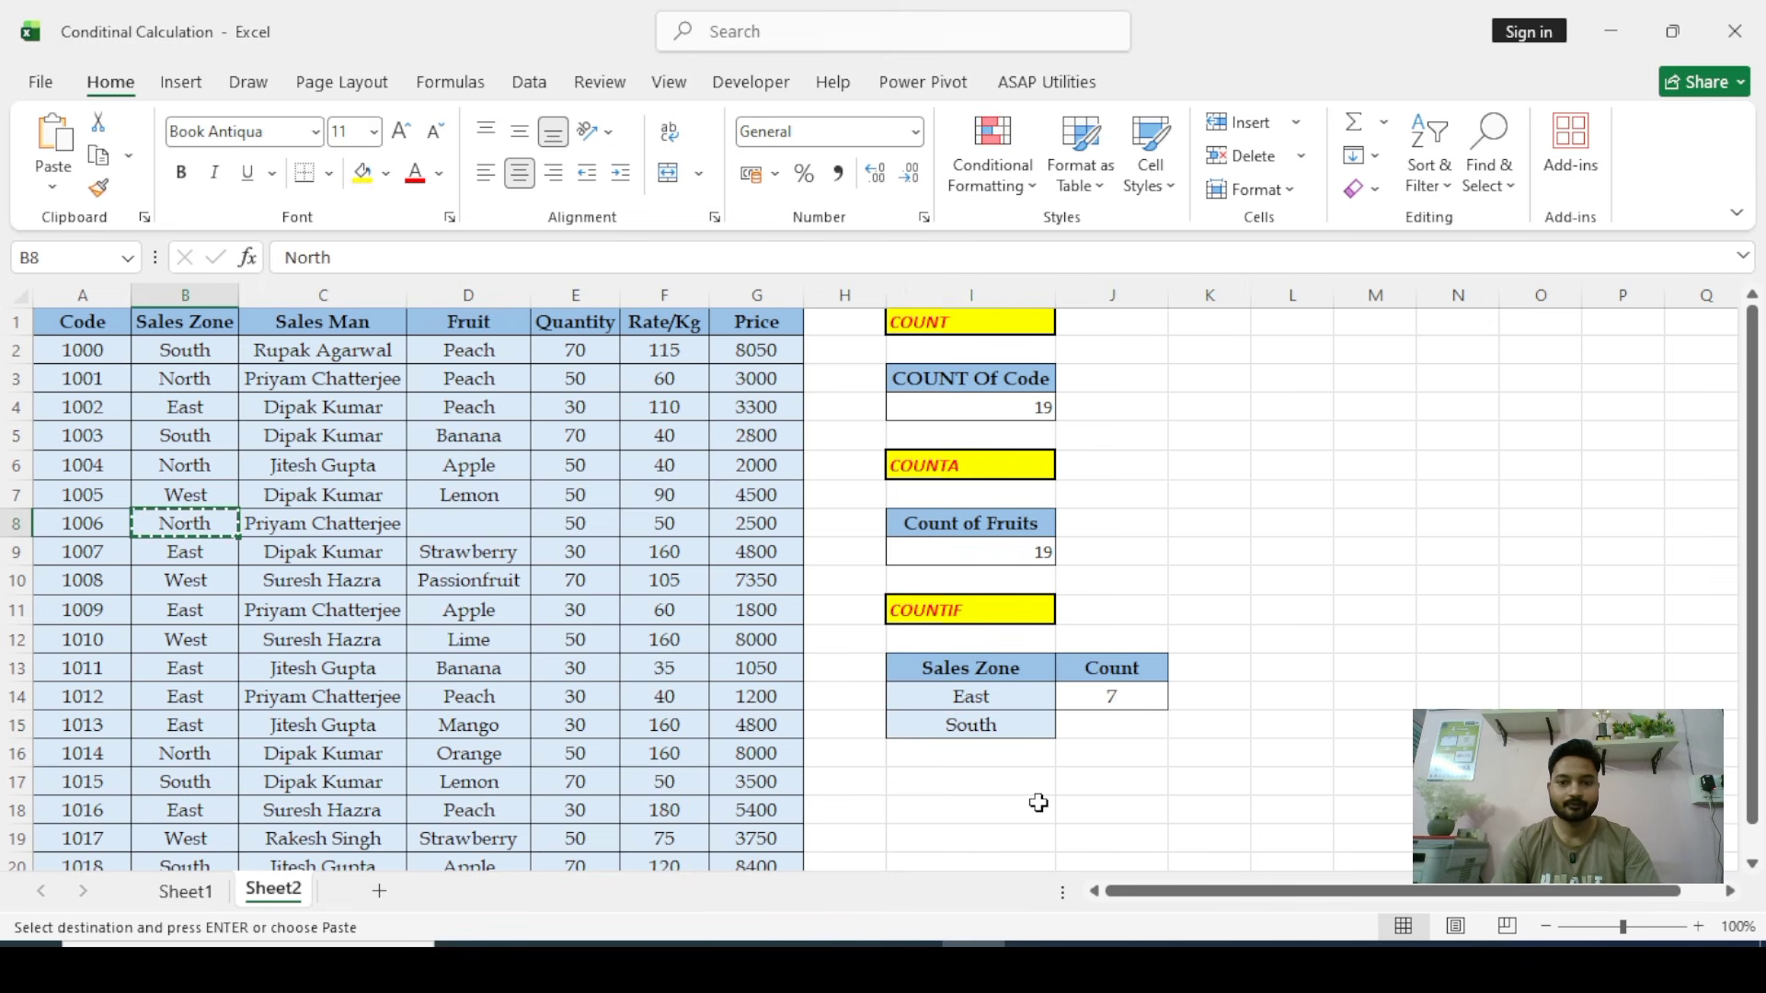
click(968, 748)
key(ctrl+v)
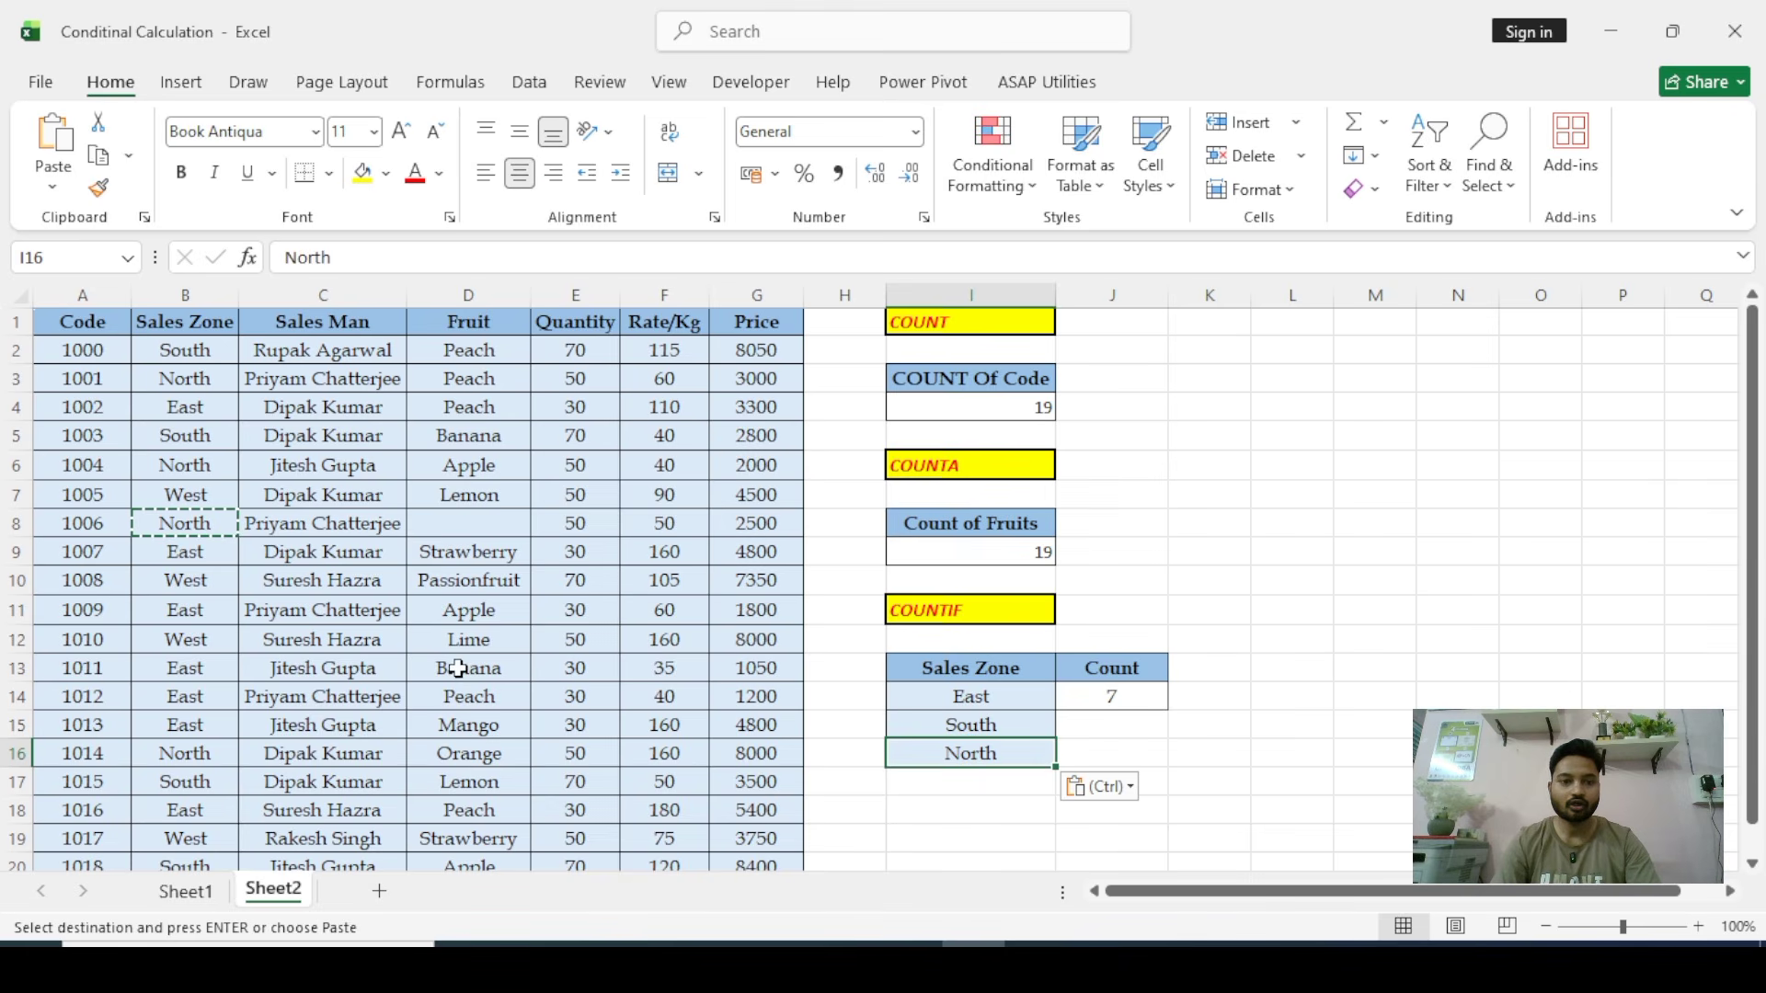
click(166, 587)
key(ctrl+c)
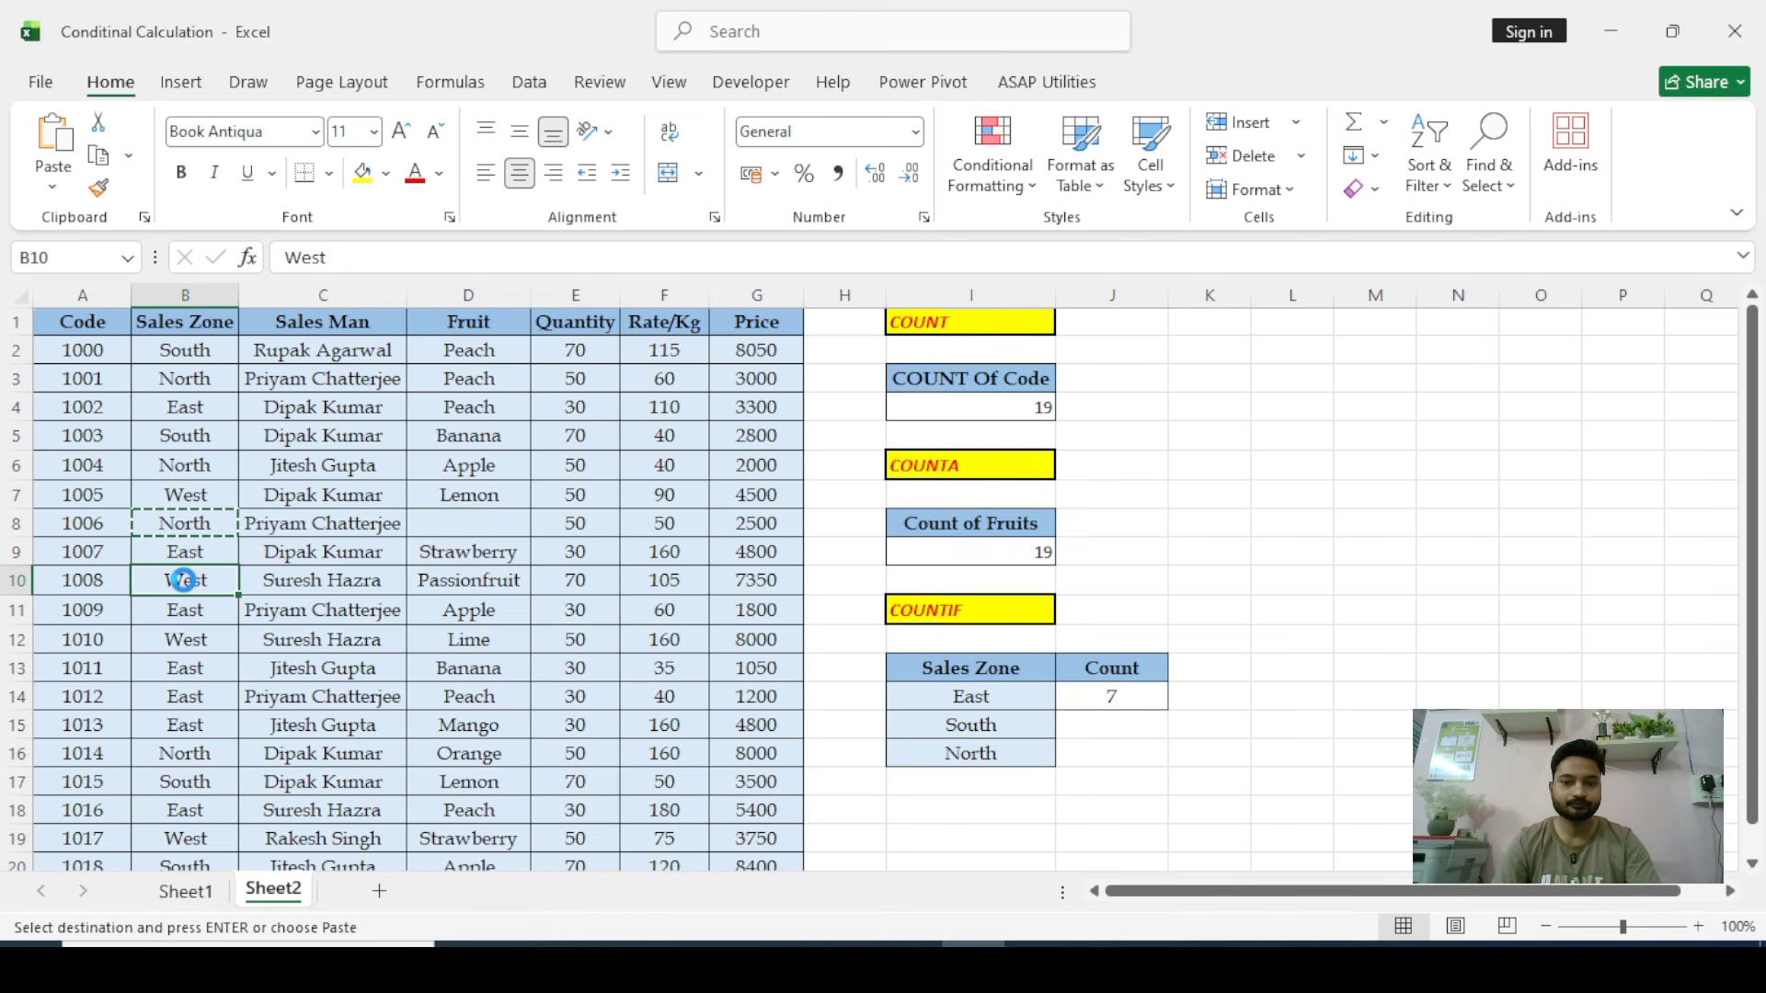
click(970, 778)
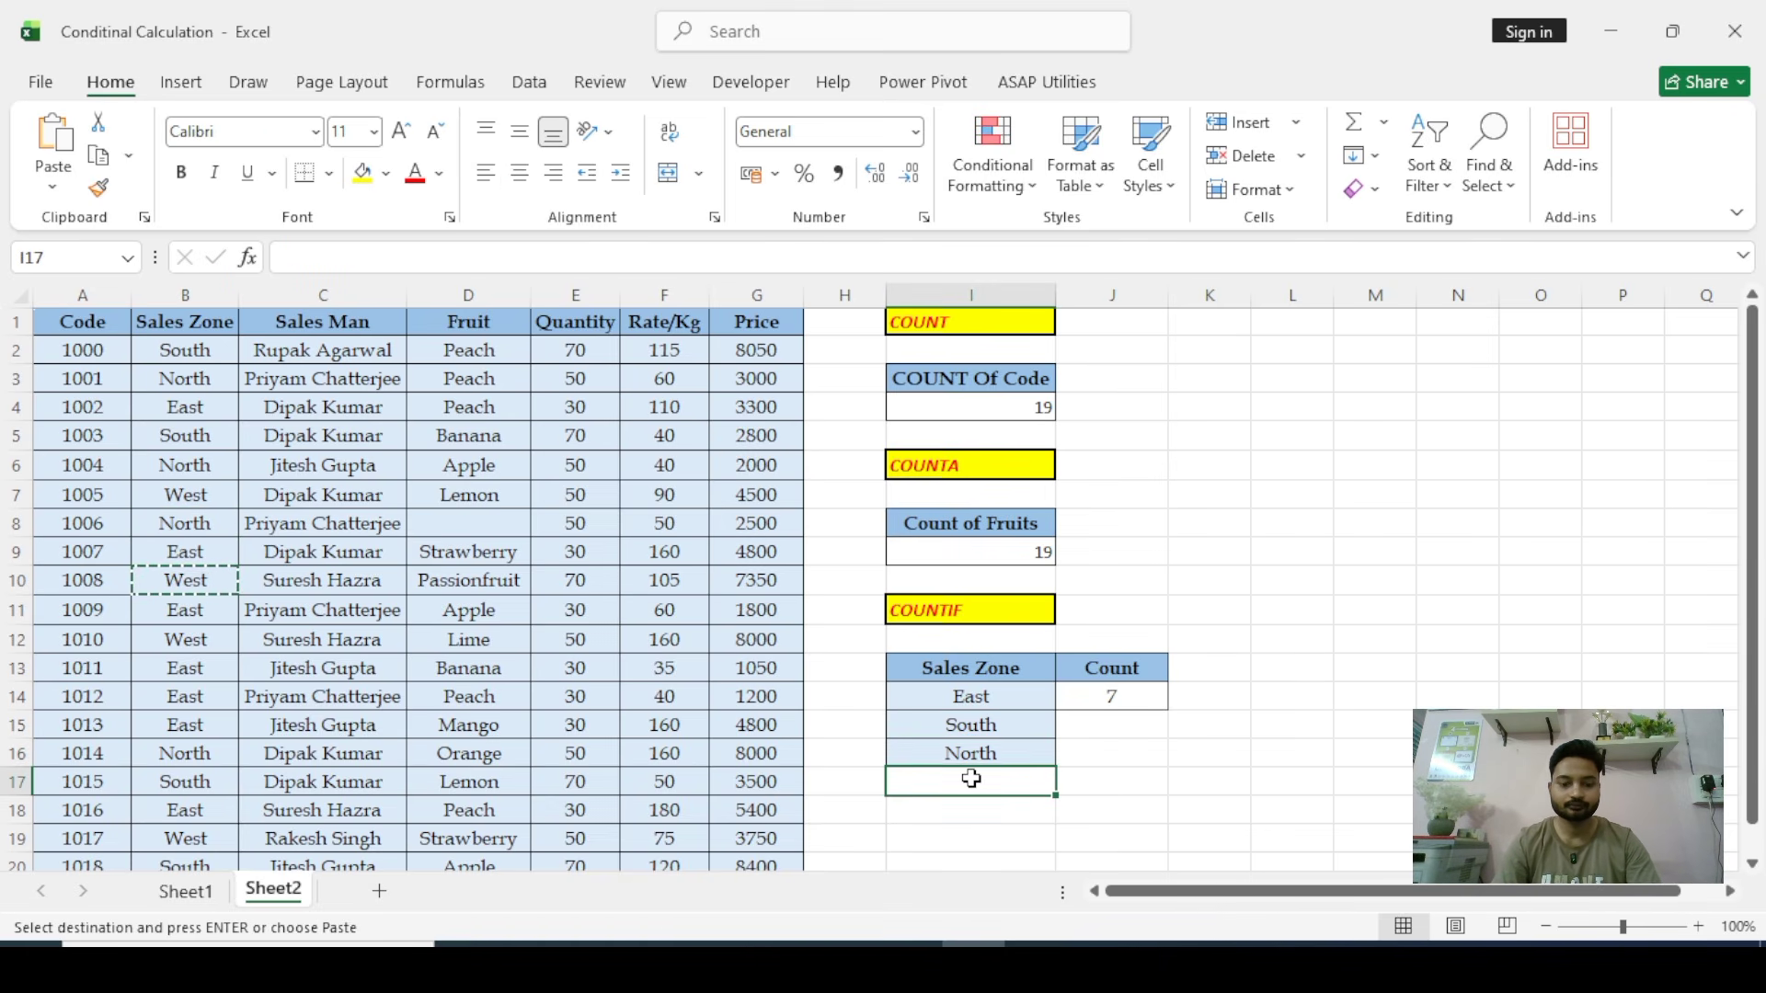
key(ctrl+v)
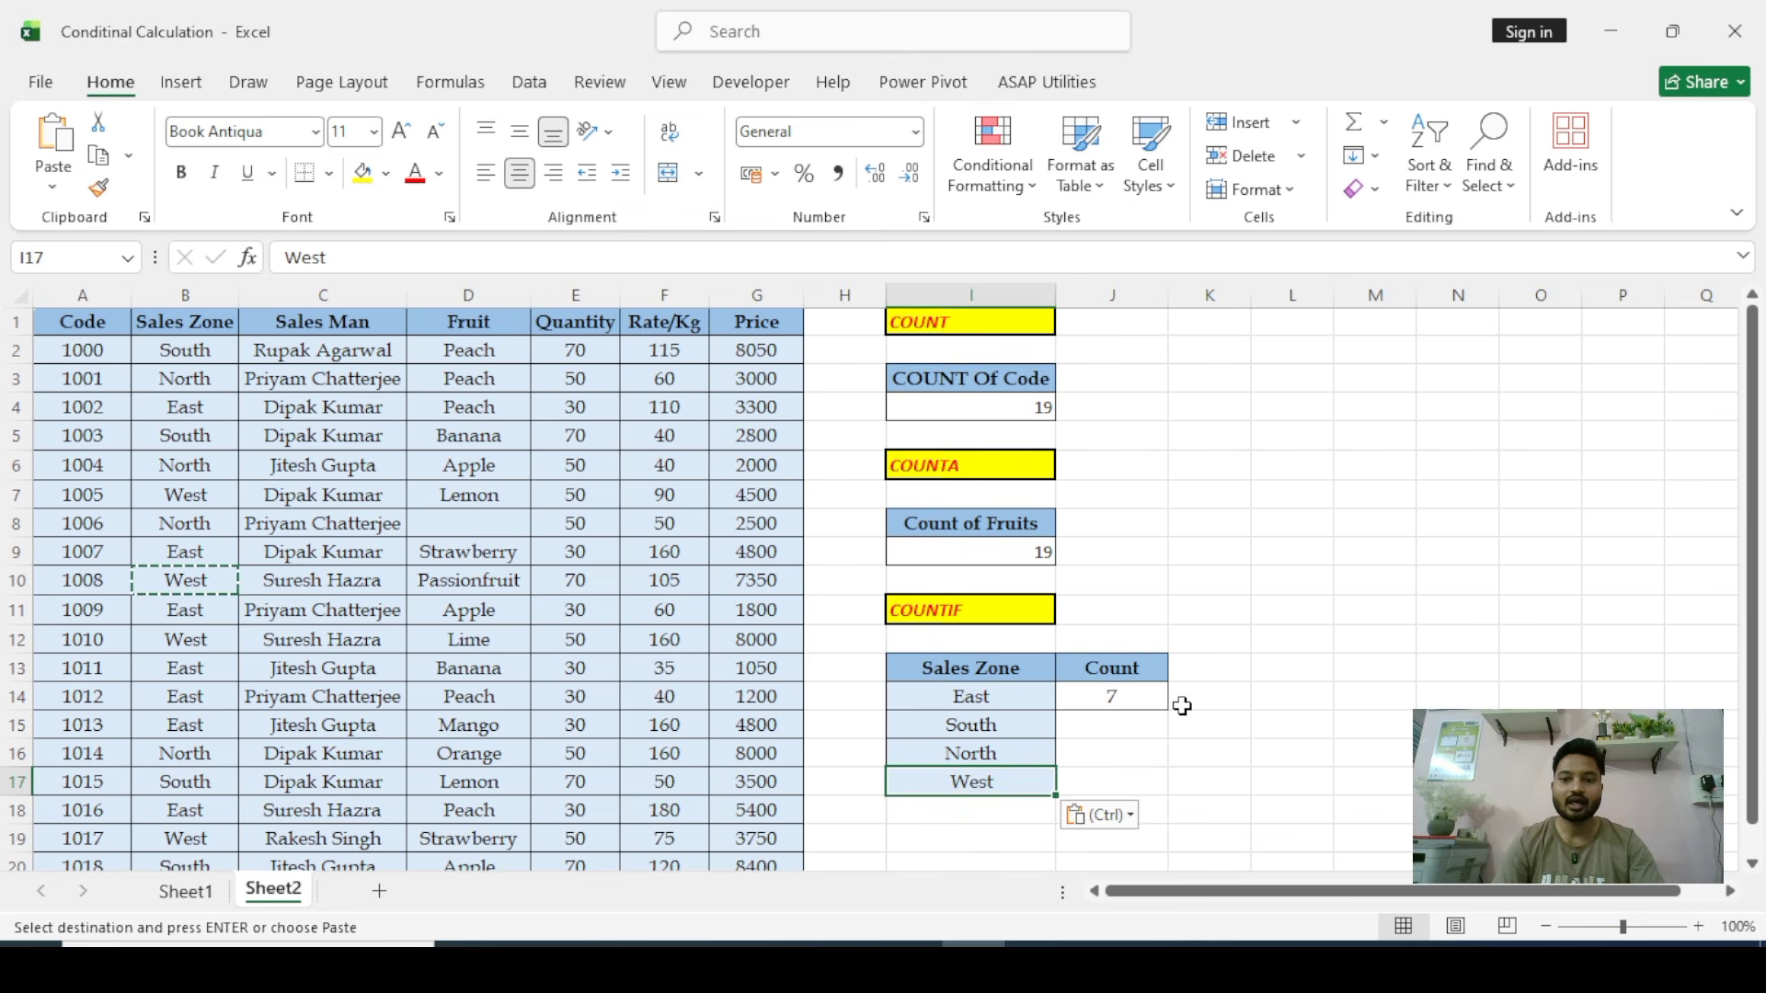
Examine the range and criterion arguments of the COUNTIF formula for the East zone in J14
click(1119, 698)
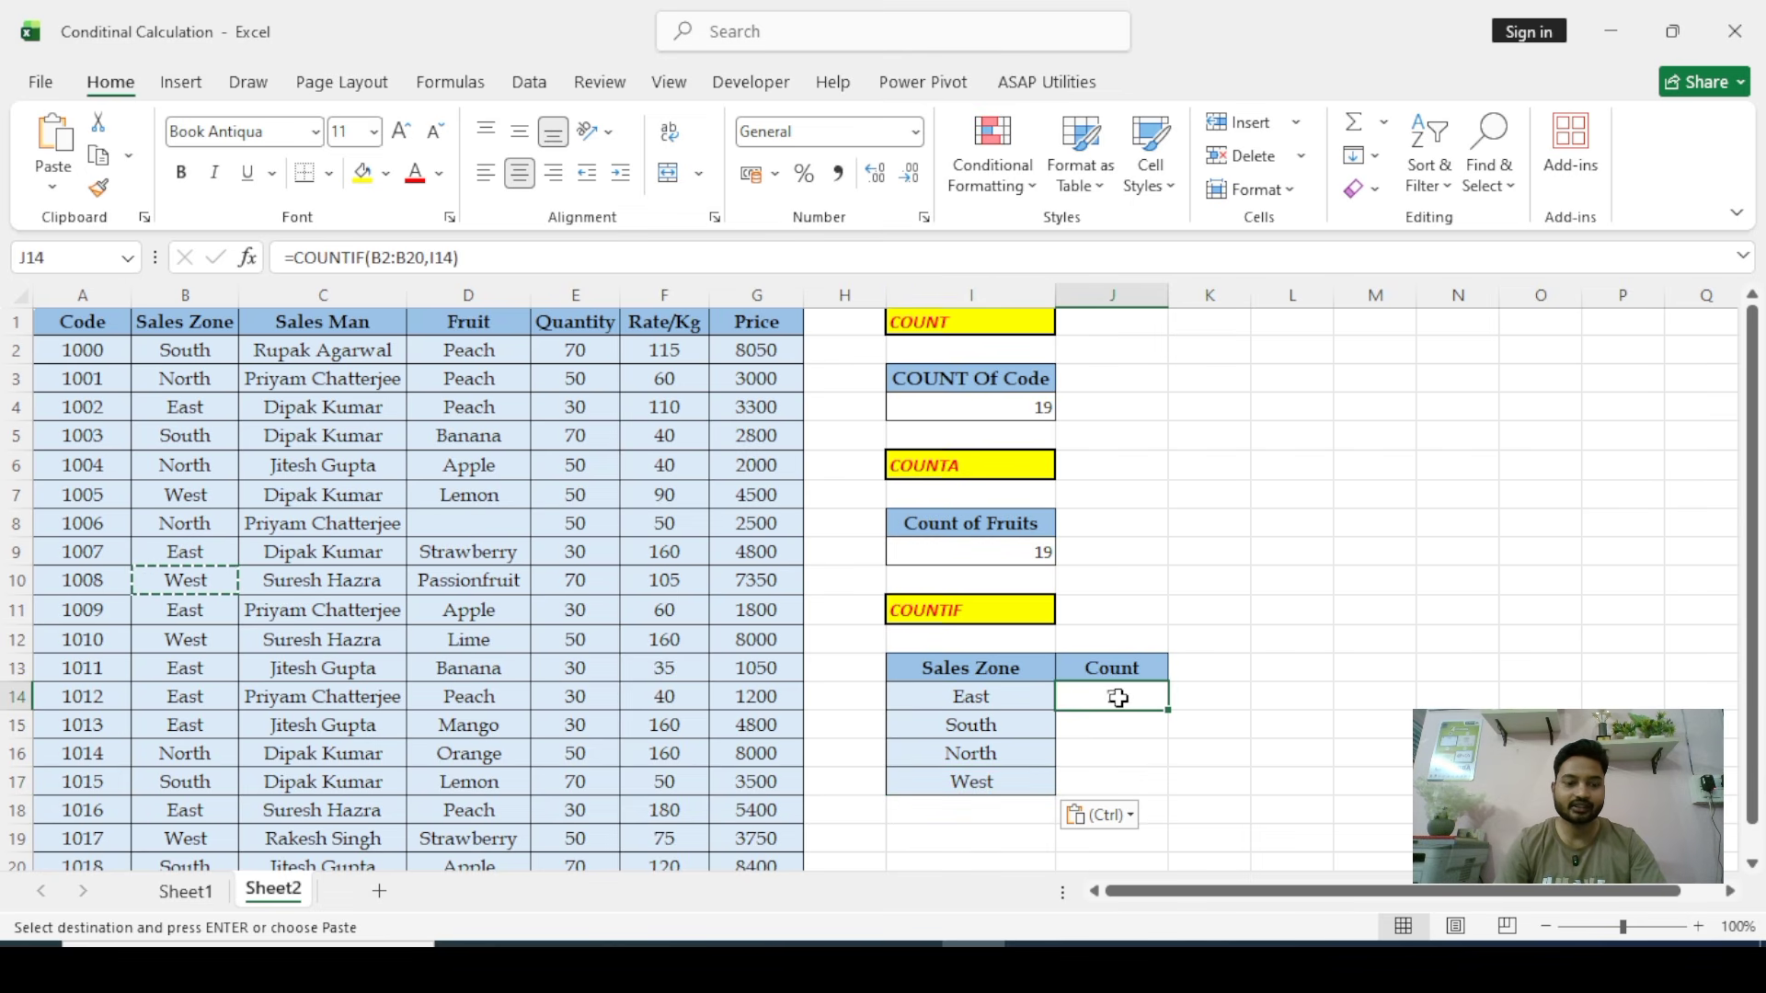
double_click(1119, 698)
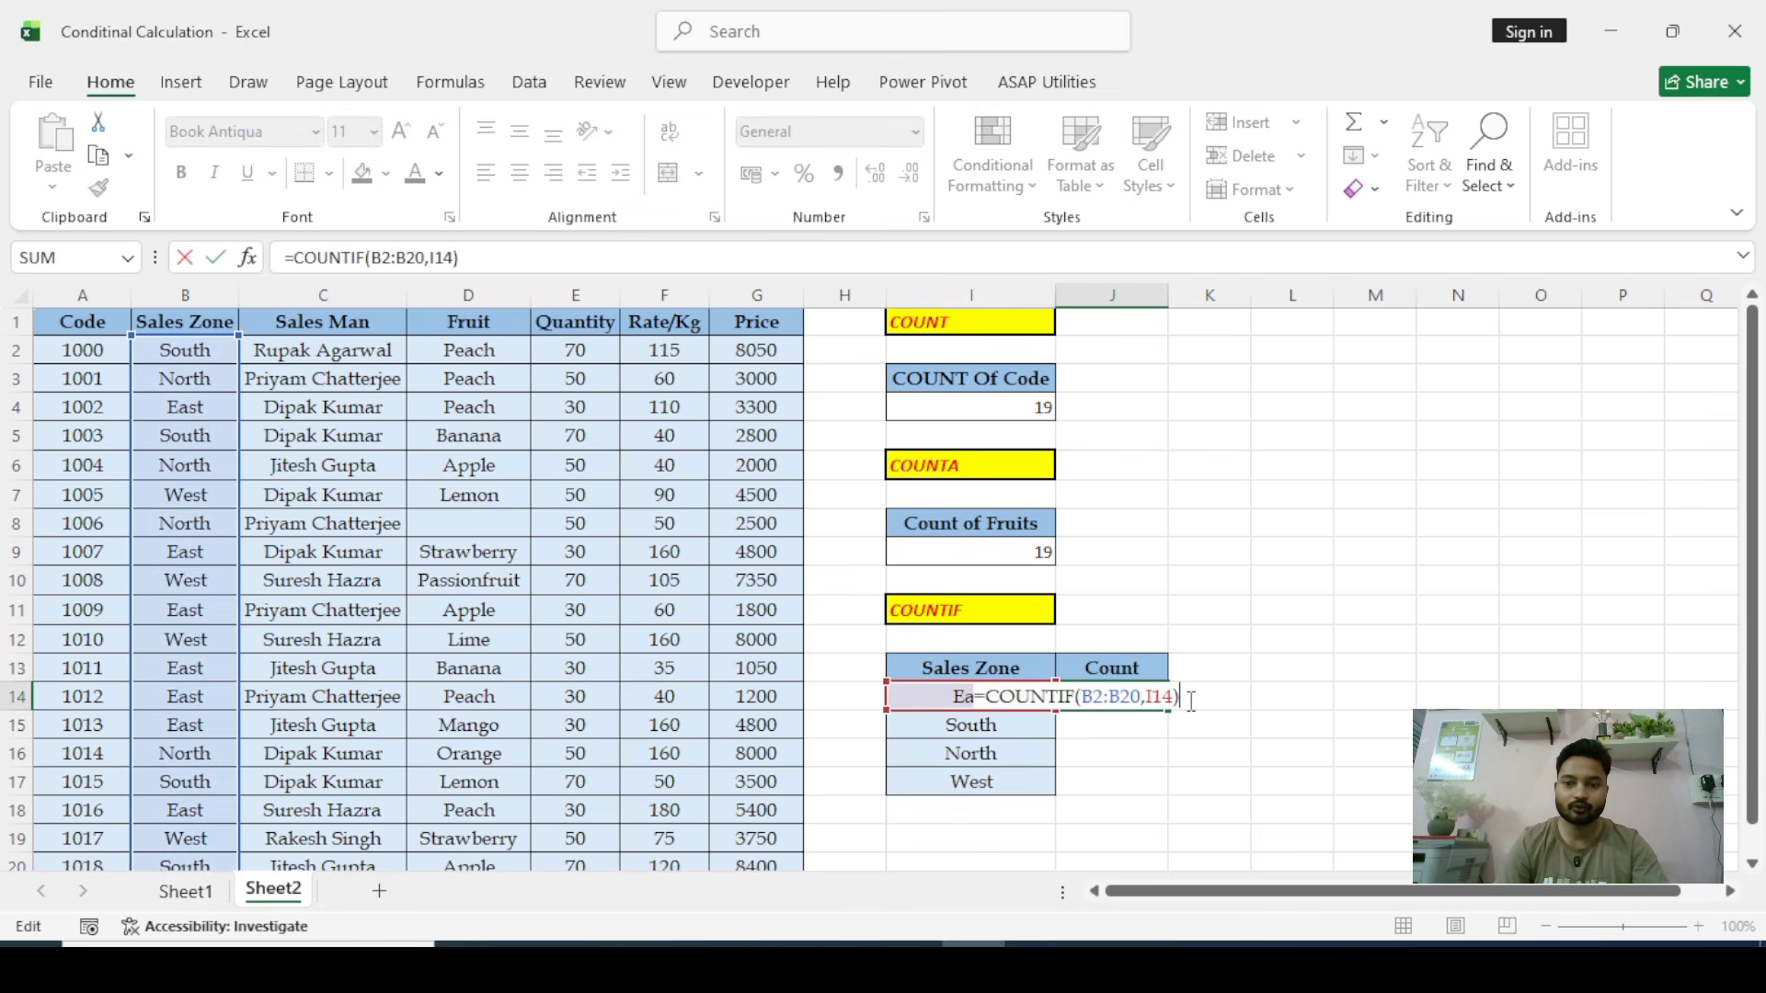
click(1166, 696)
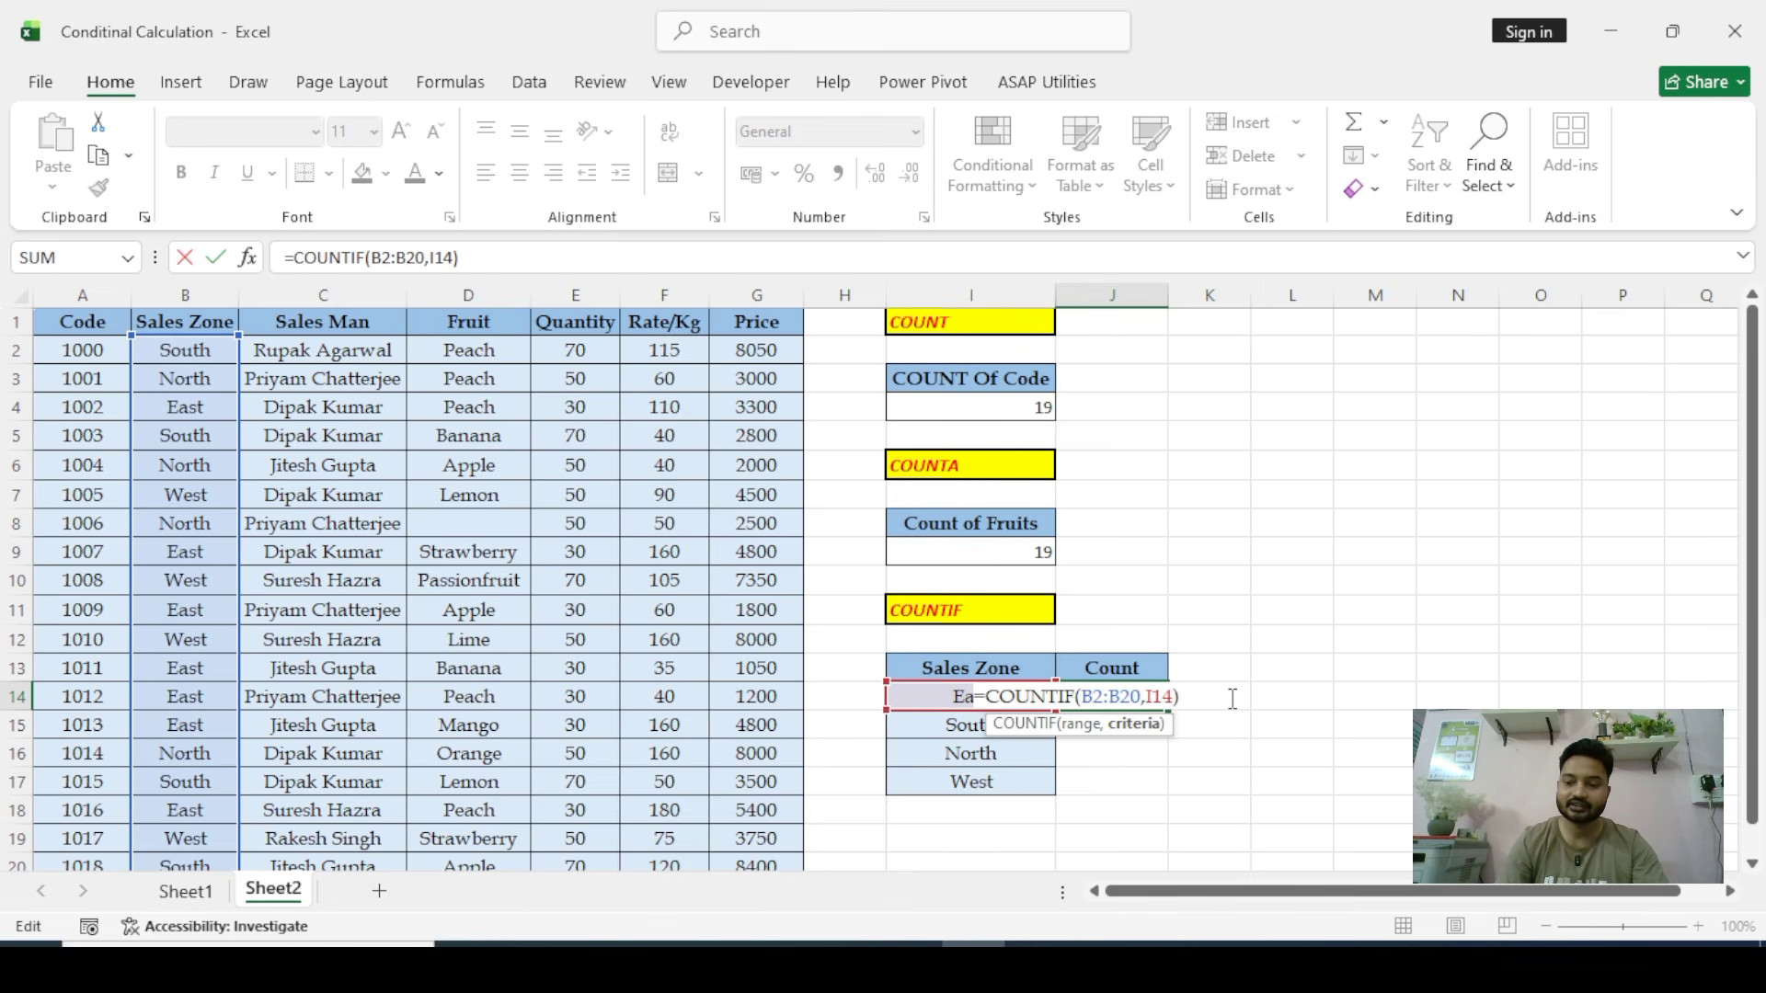
key(Return)
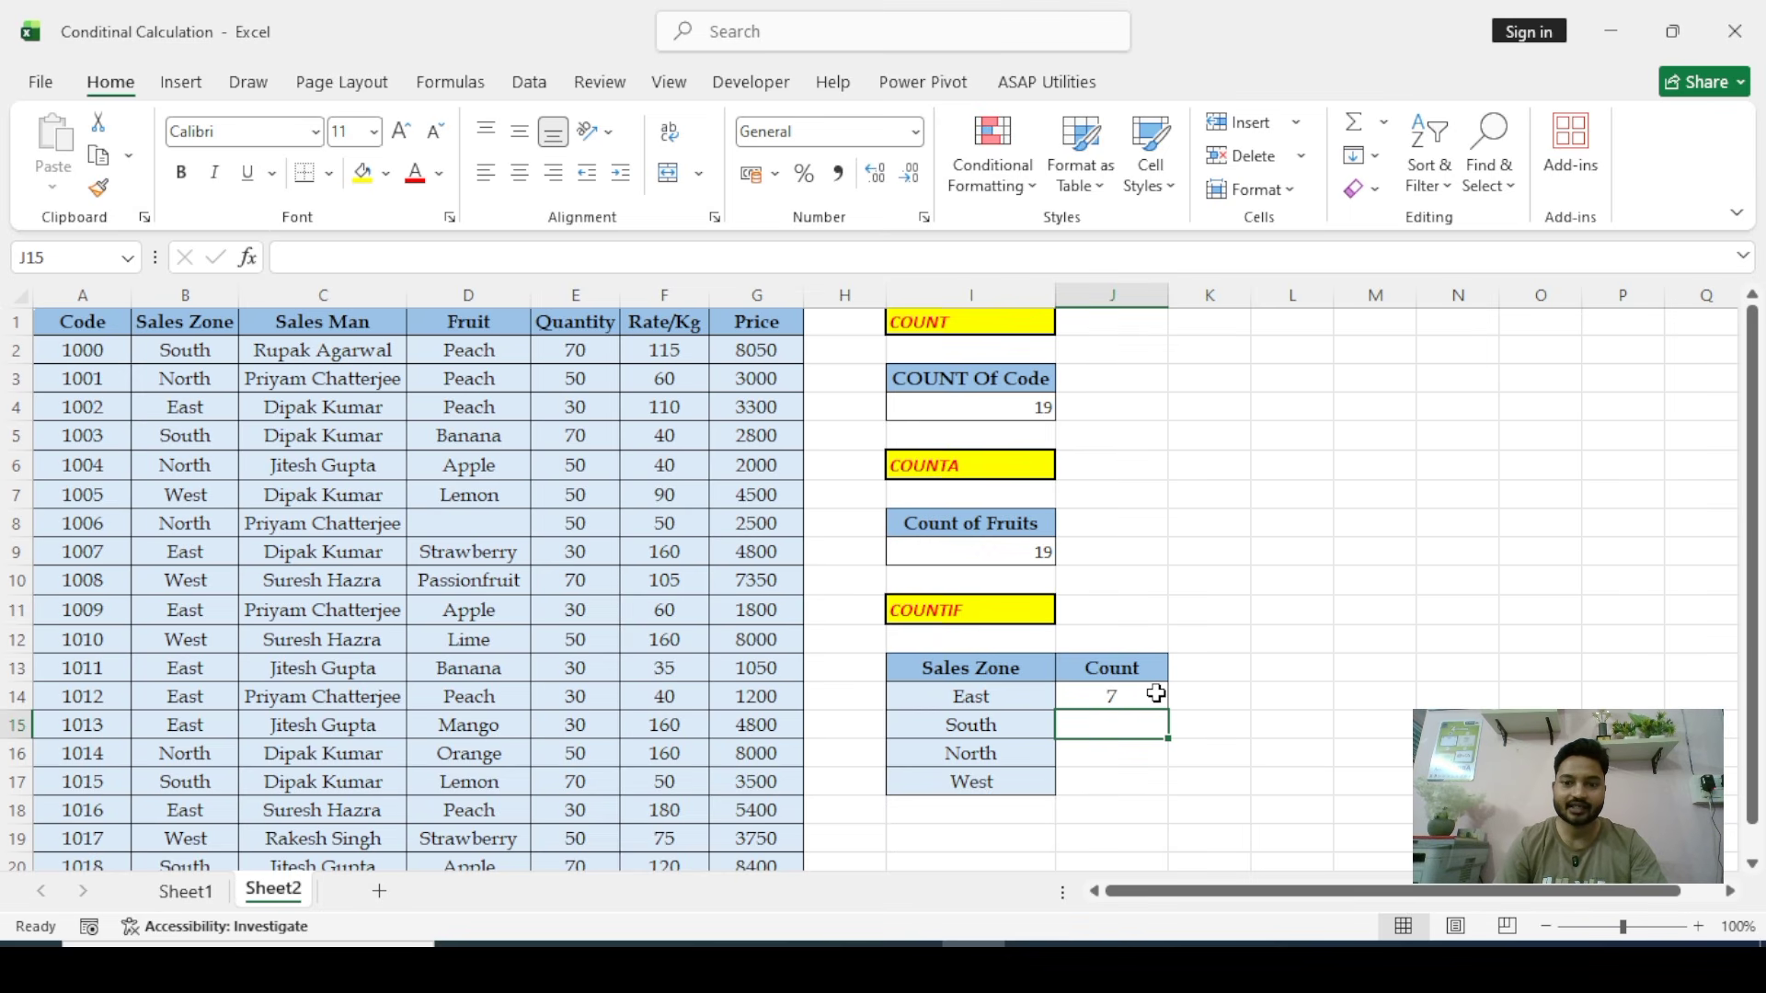
Fill the COUNTIF formula from J14 down through J17, and check the copied formulas for South, North and West
click(1099, 695)
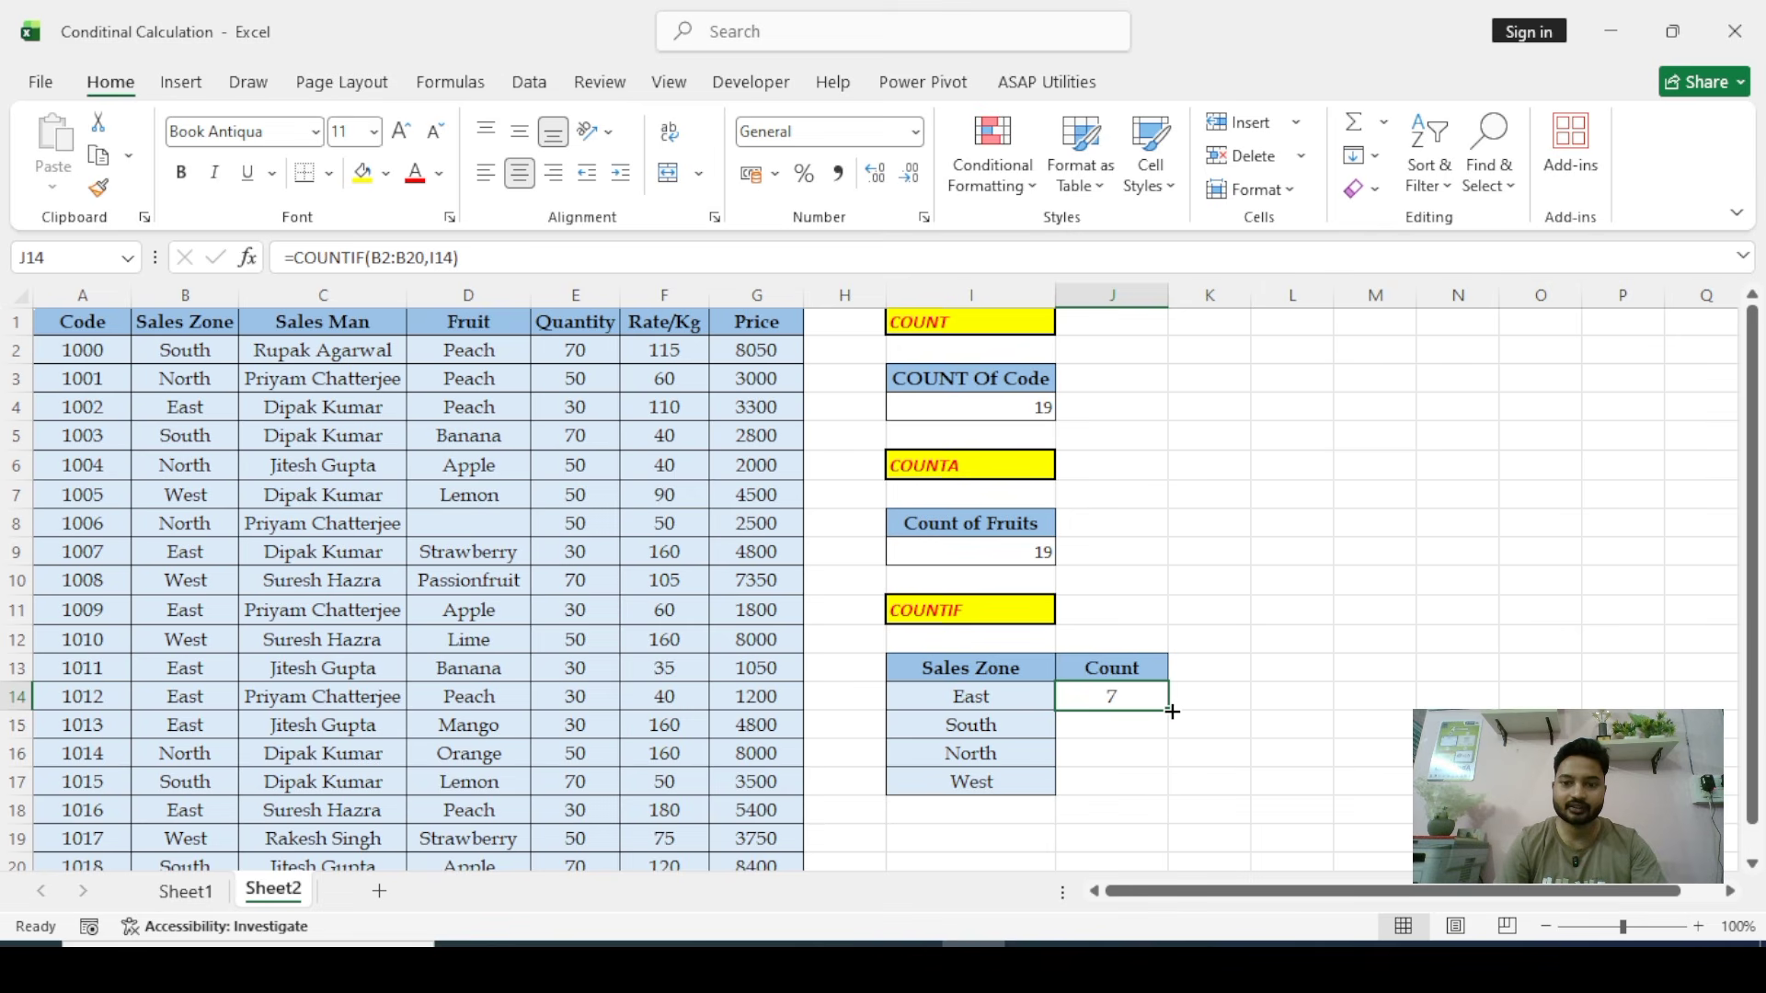
drag(1170, 711, 1169, 794)
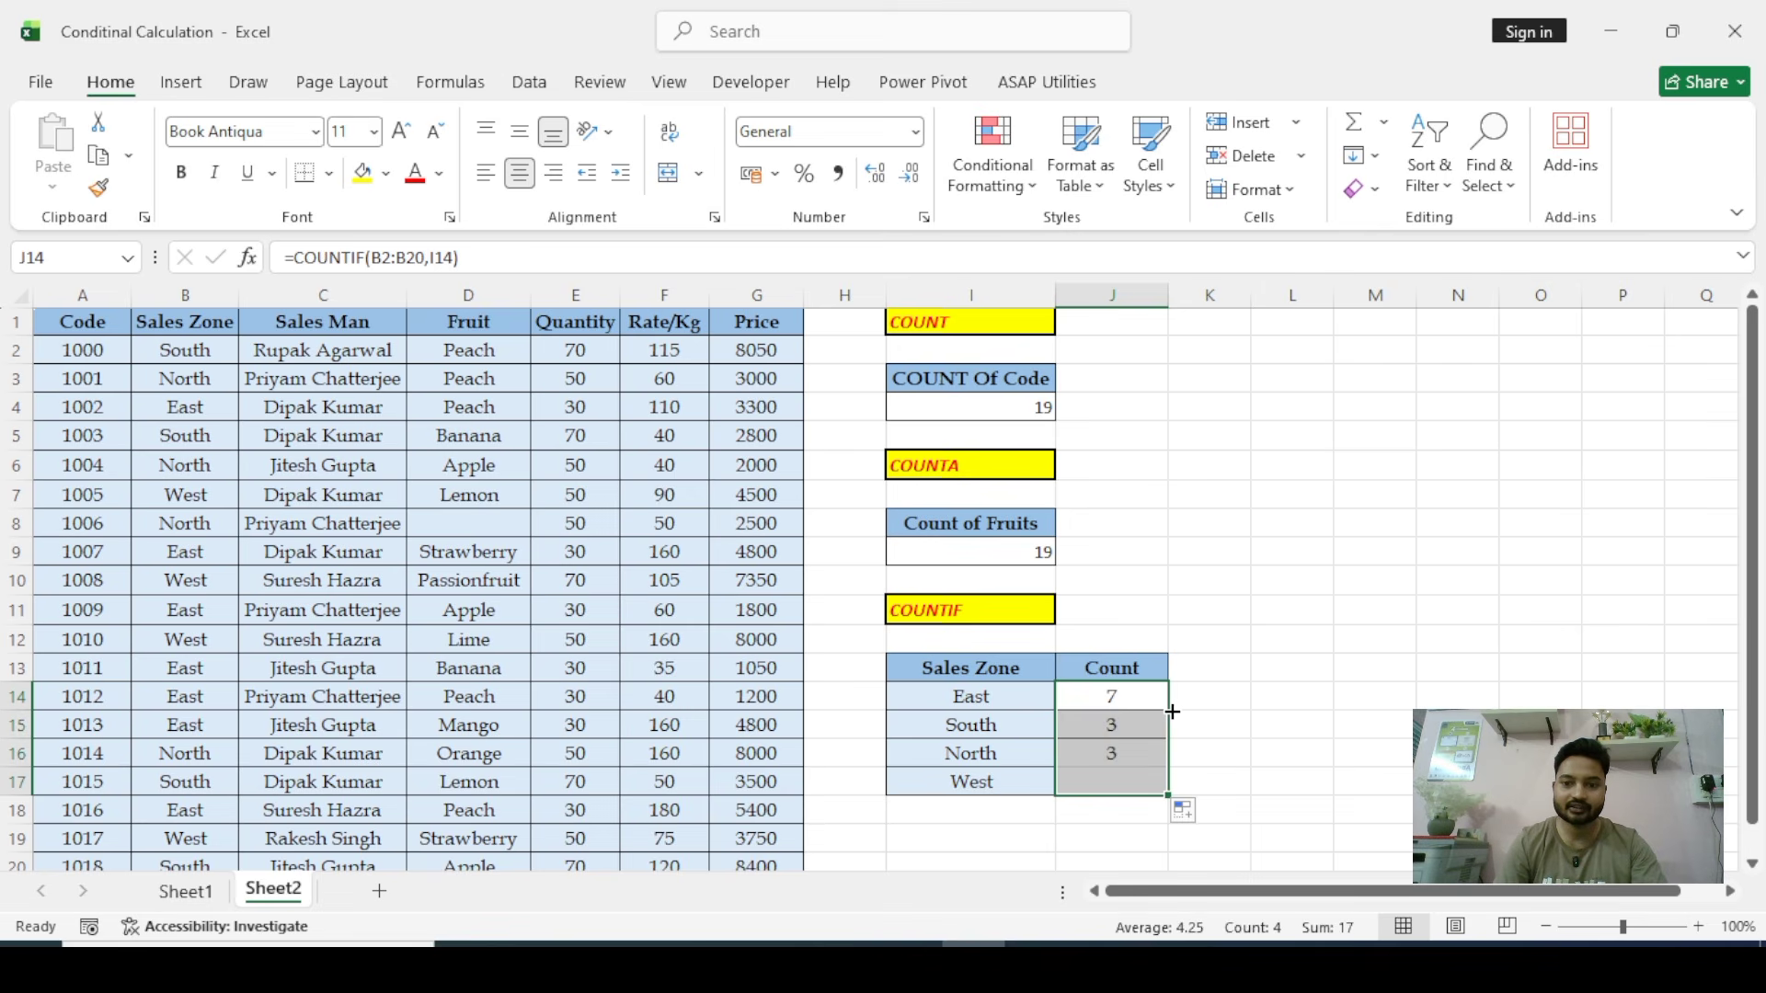
click(1087, 725)
click(1099, 753)
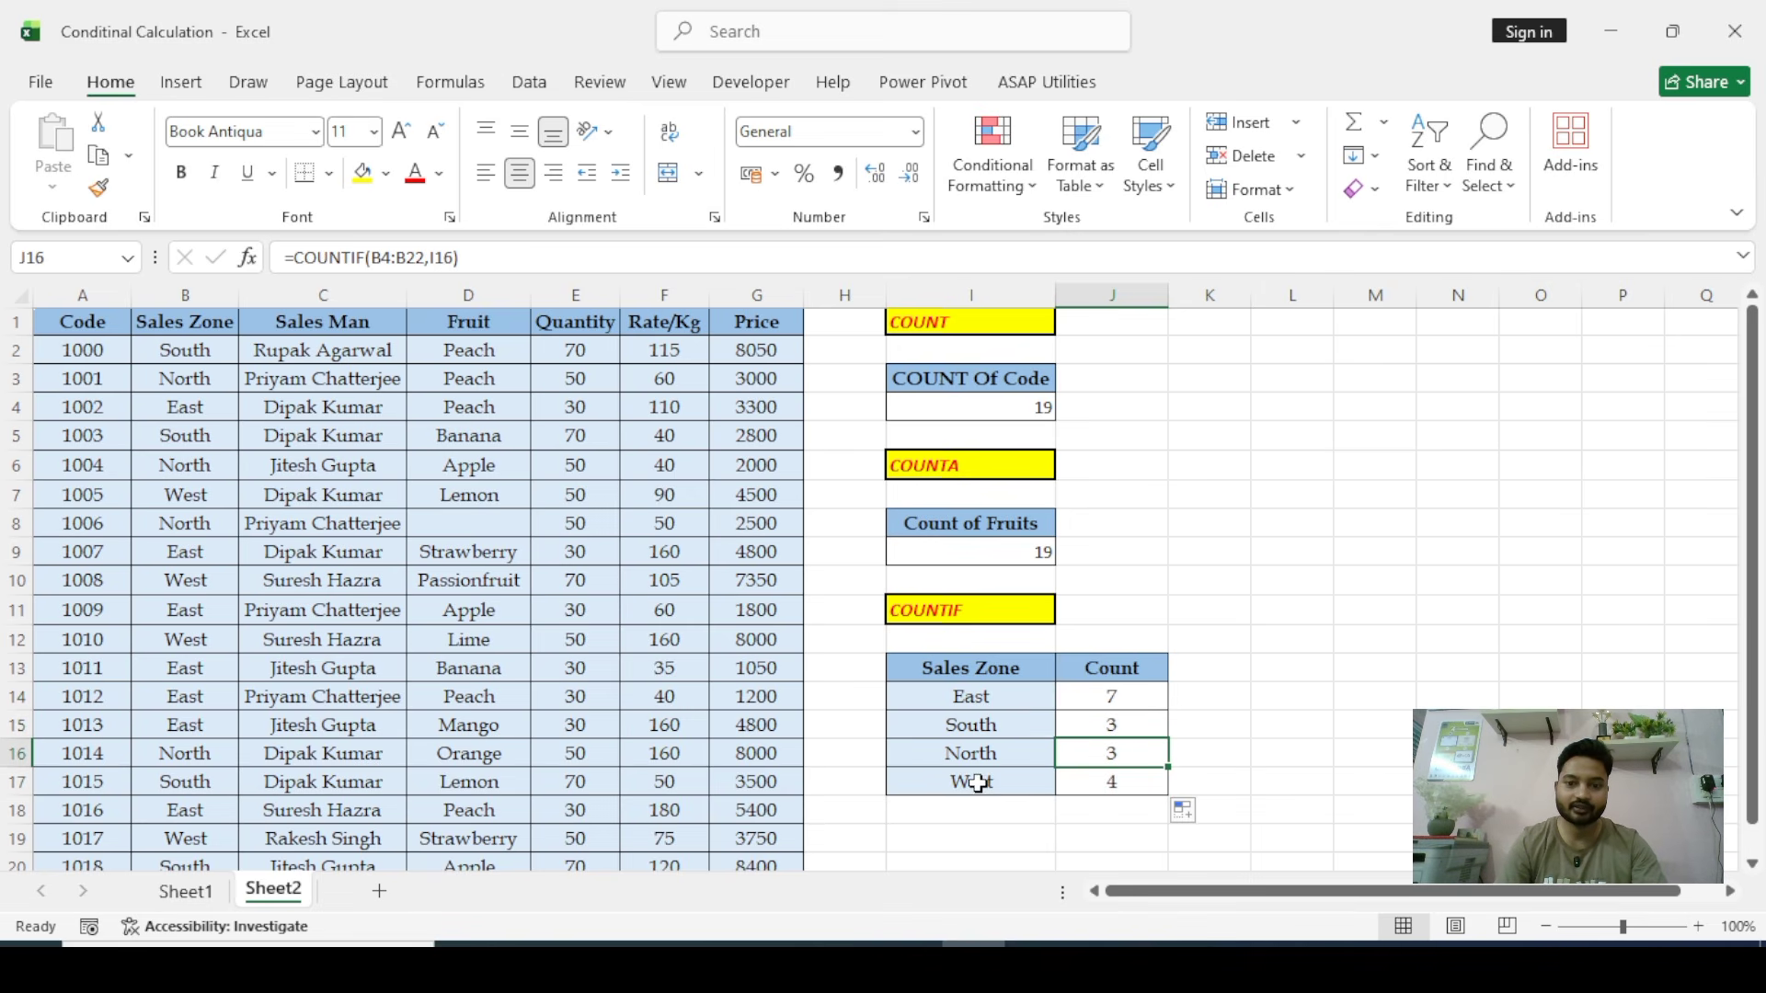
click(1115, 780)
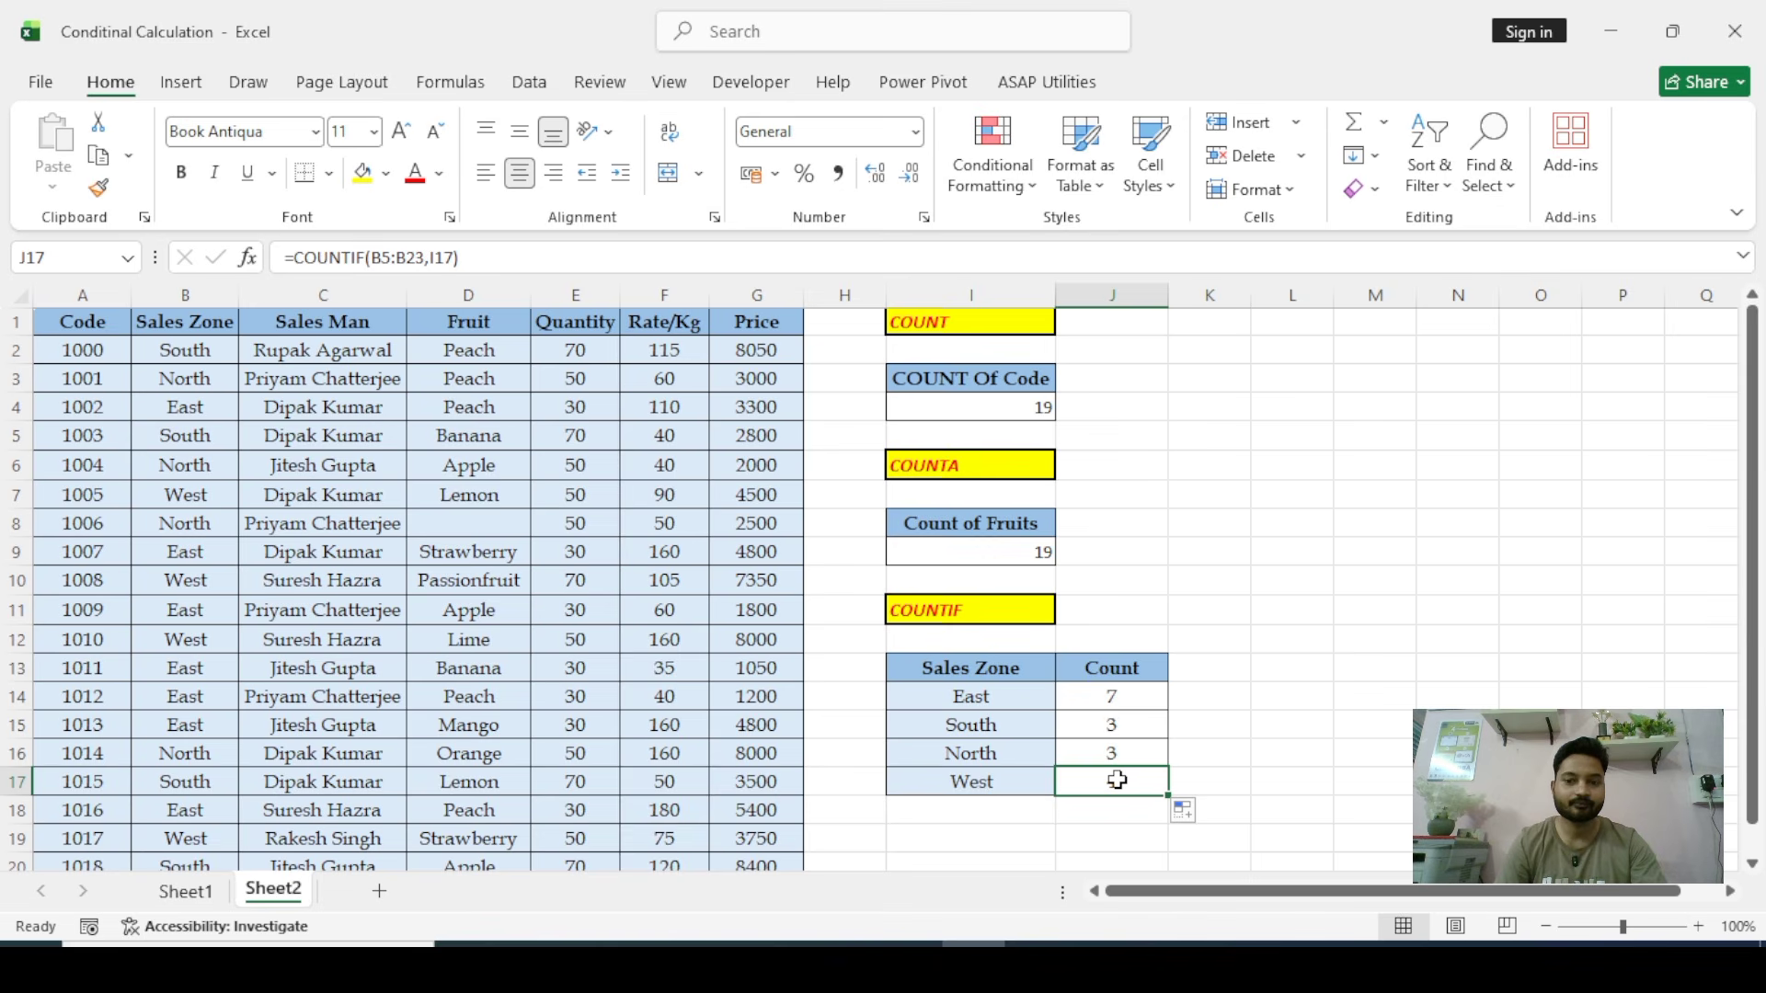
Reopen the East zone's formula in J14 and recheck the cells its COUNTIF refers to
click(1132, 691)
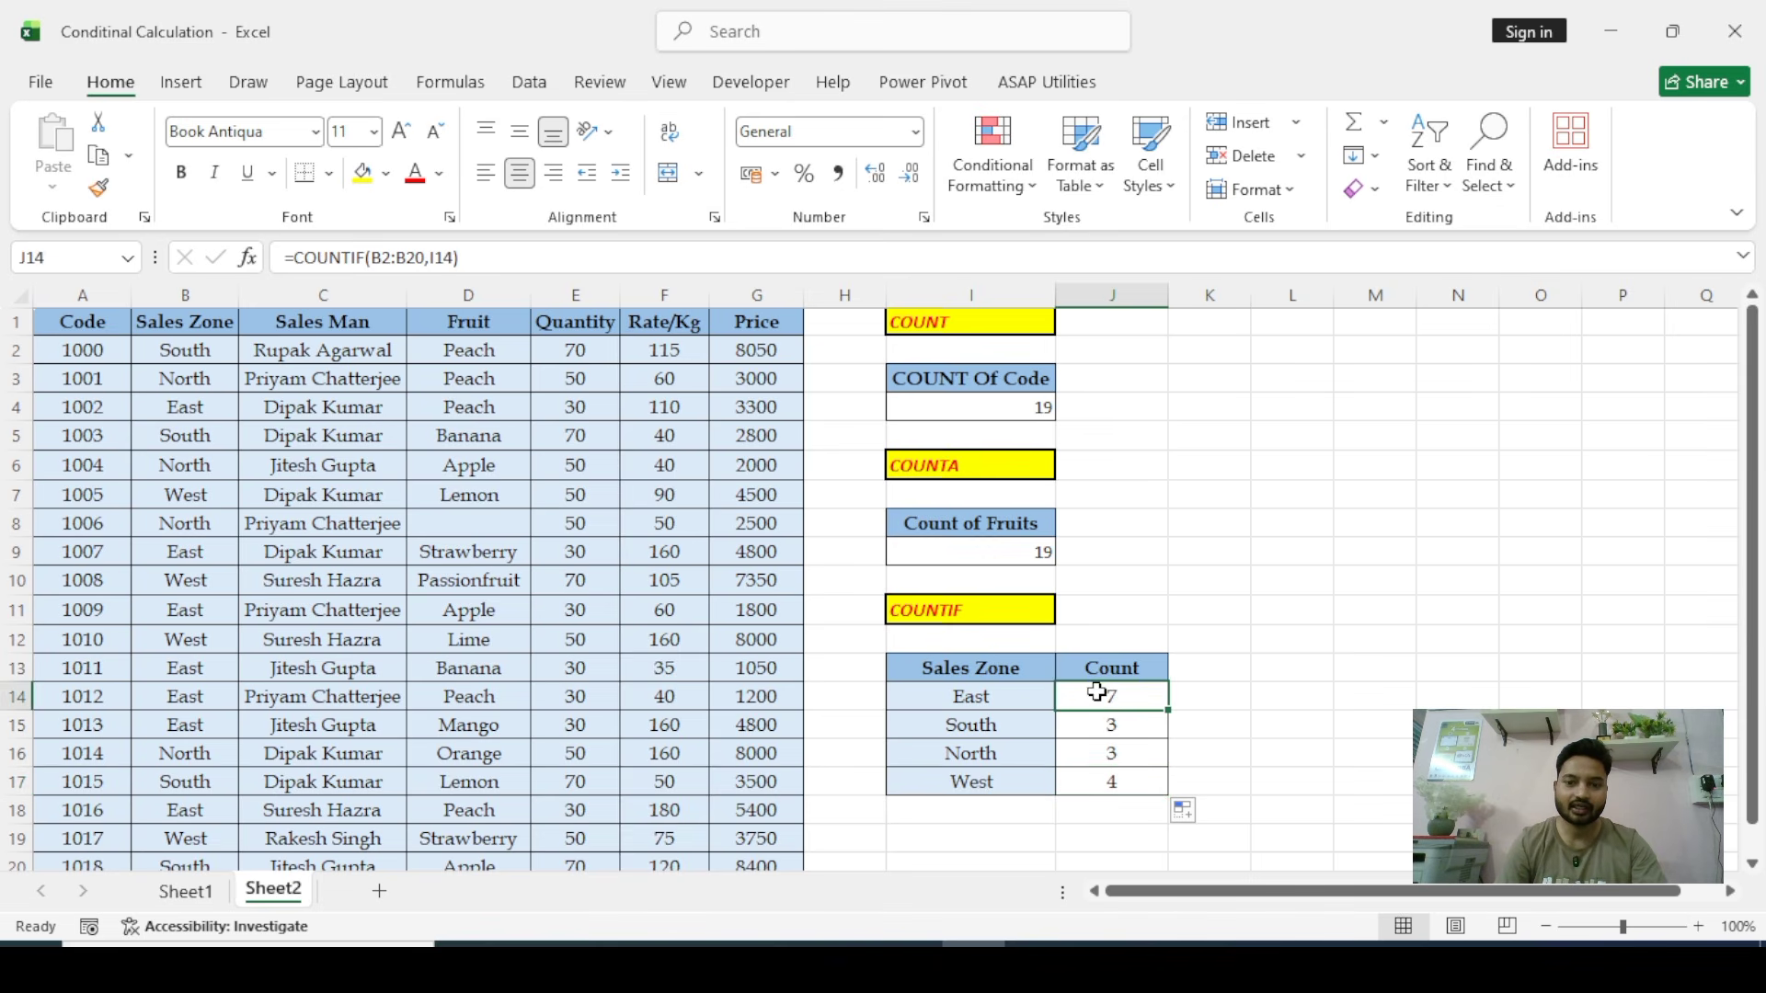
double_click(1122, 696)
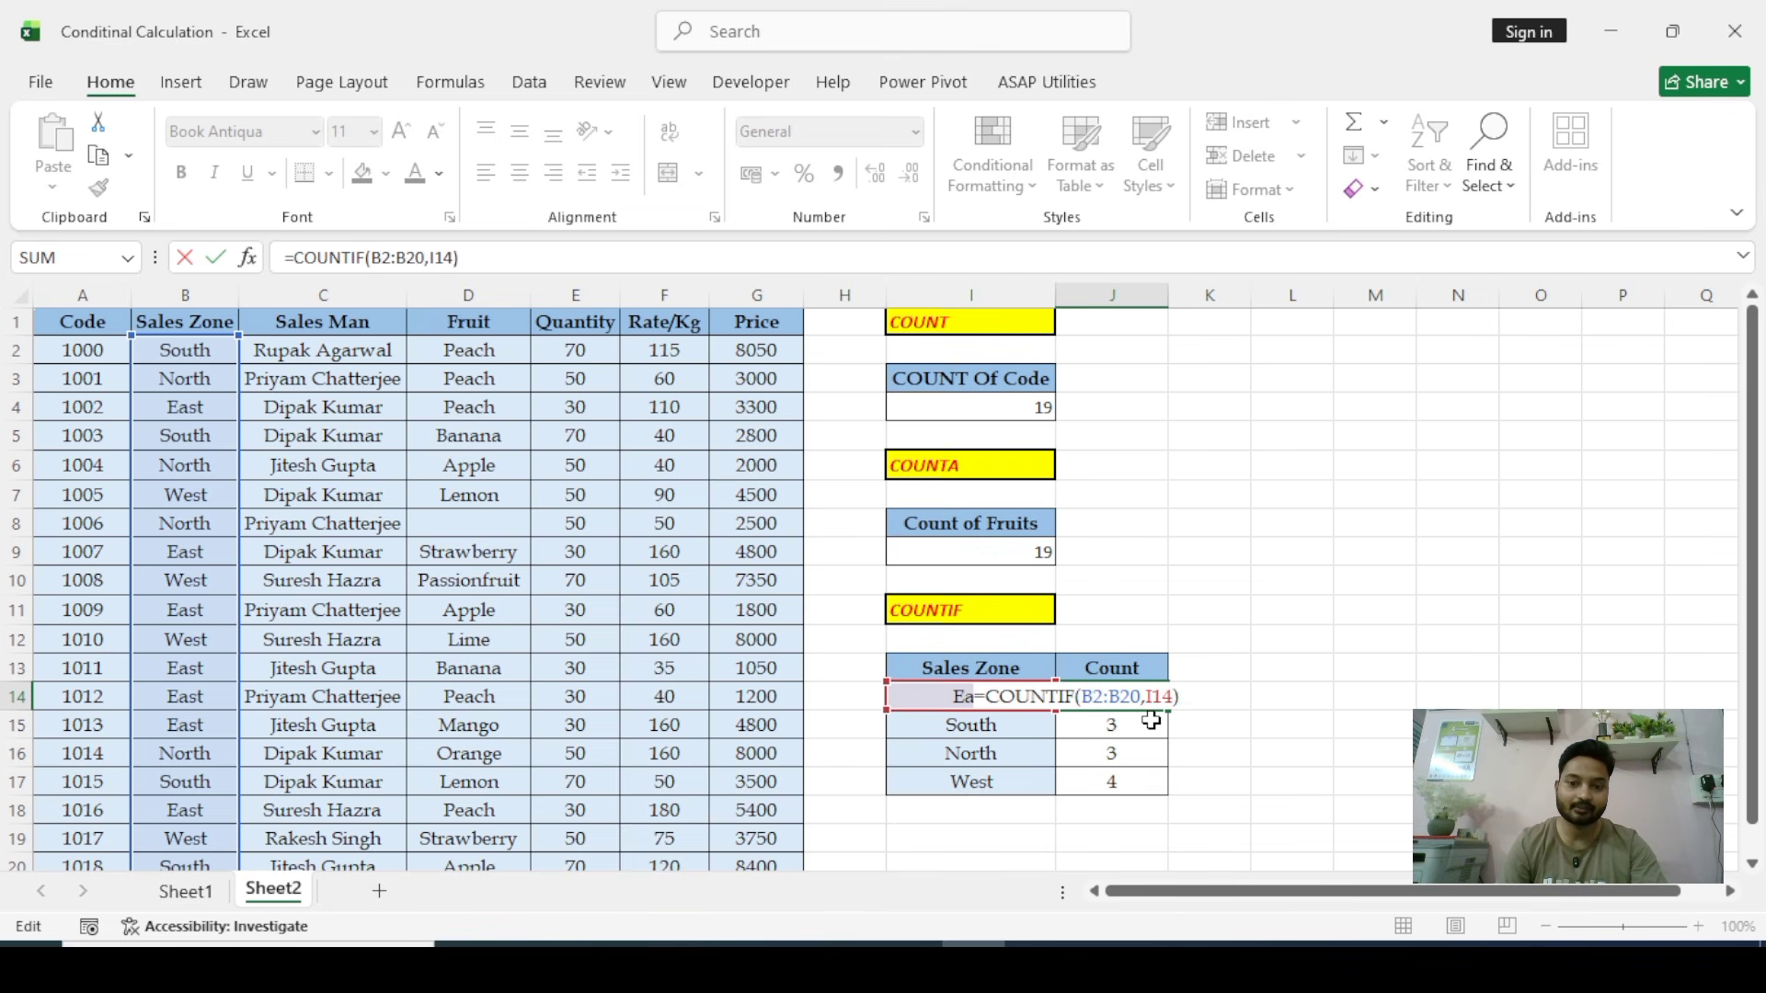
key(Return)
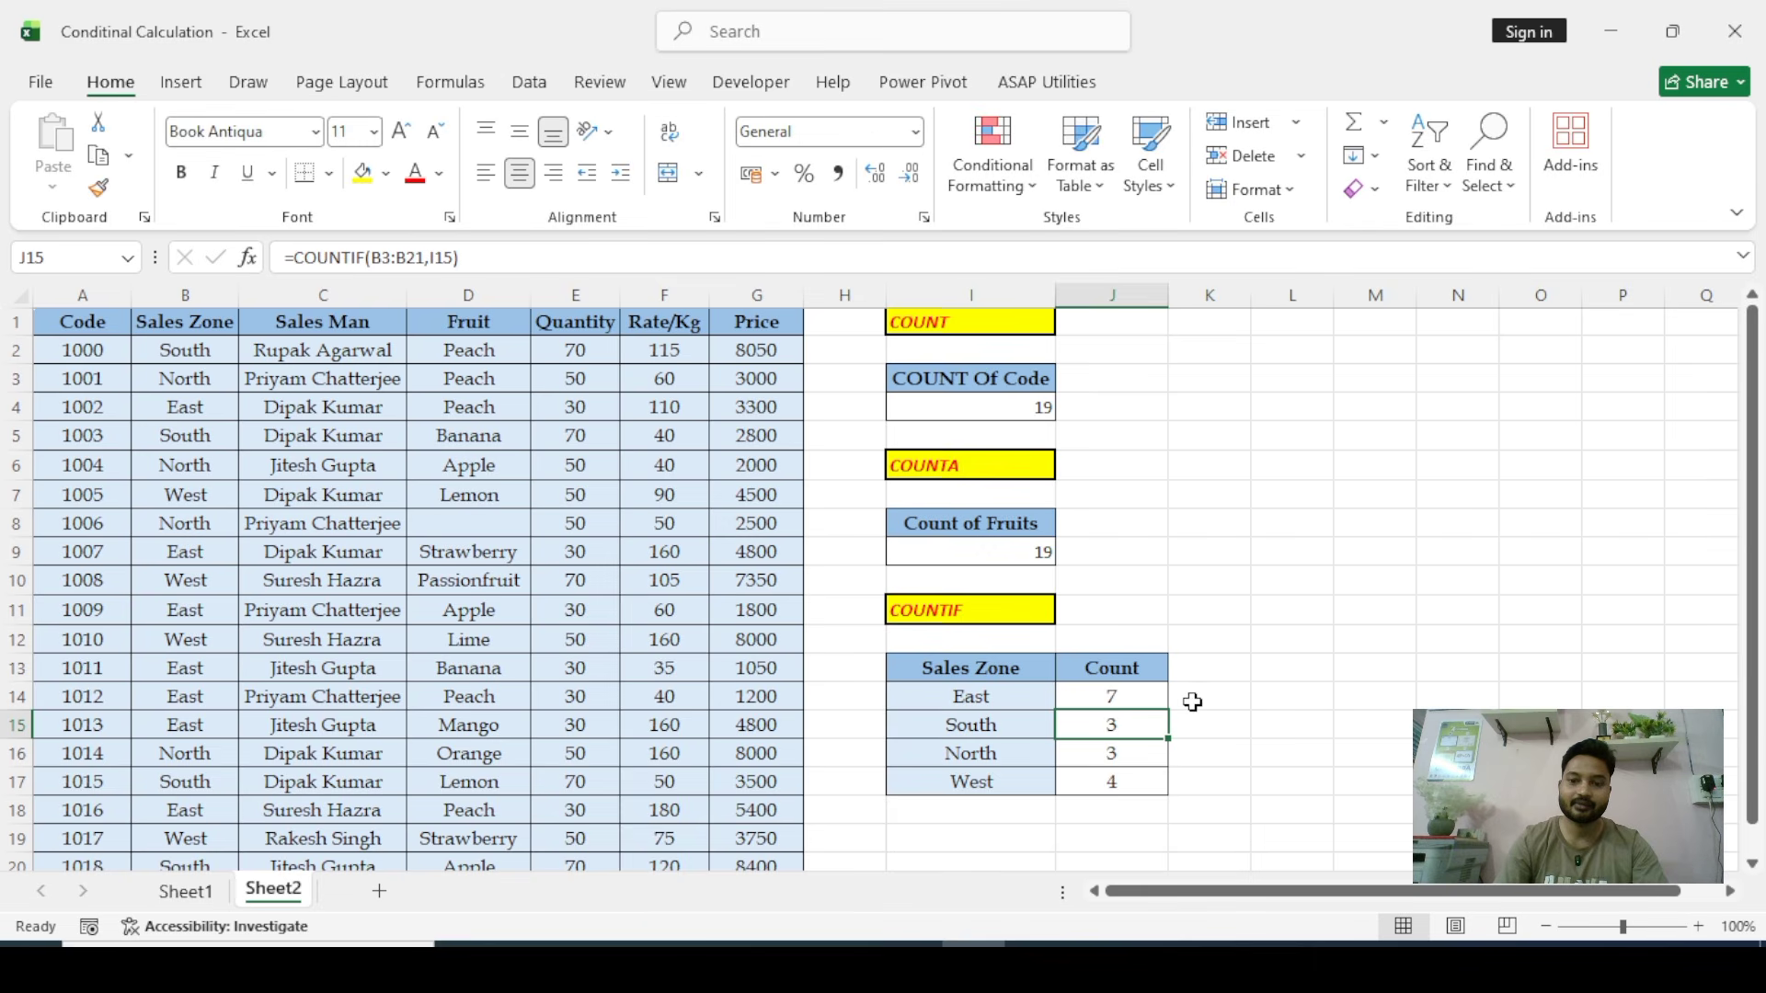
click(1110, 694)
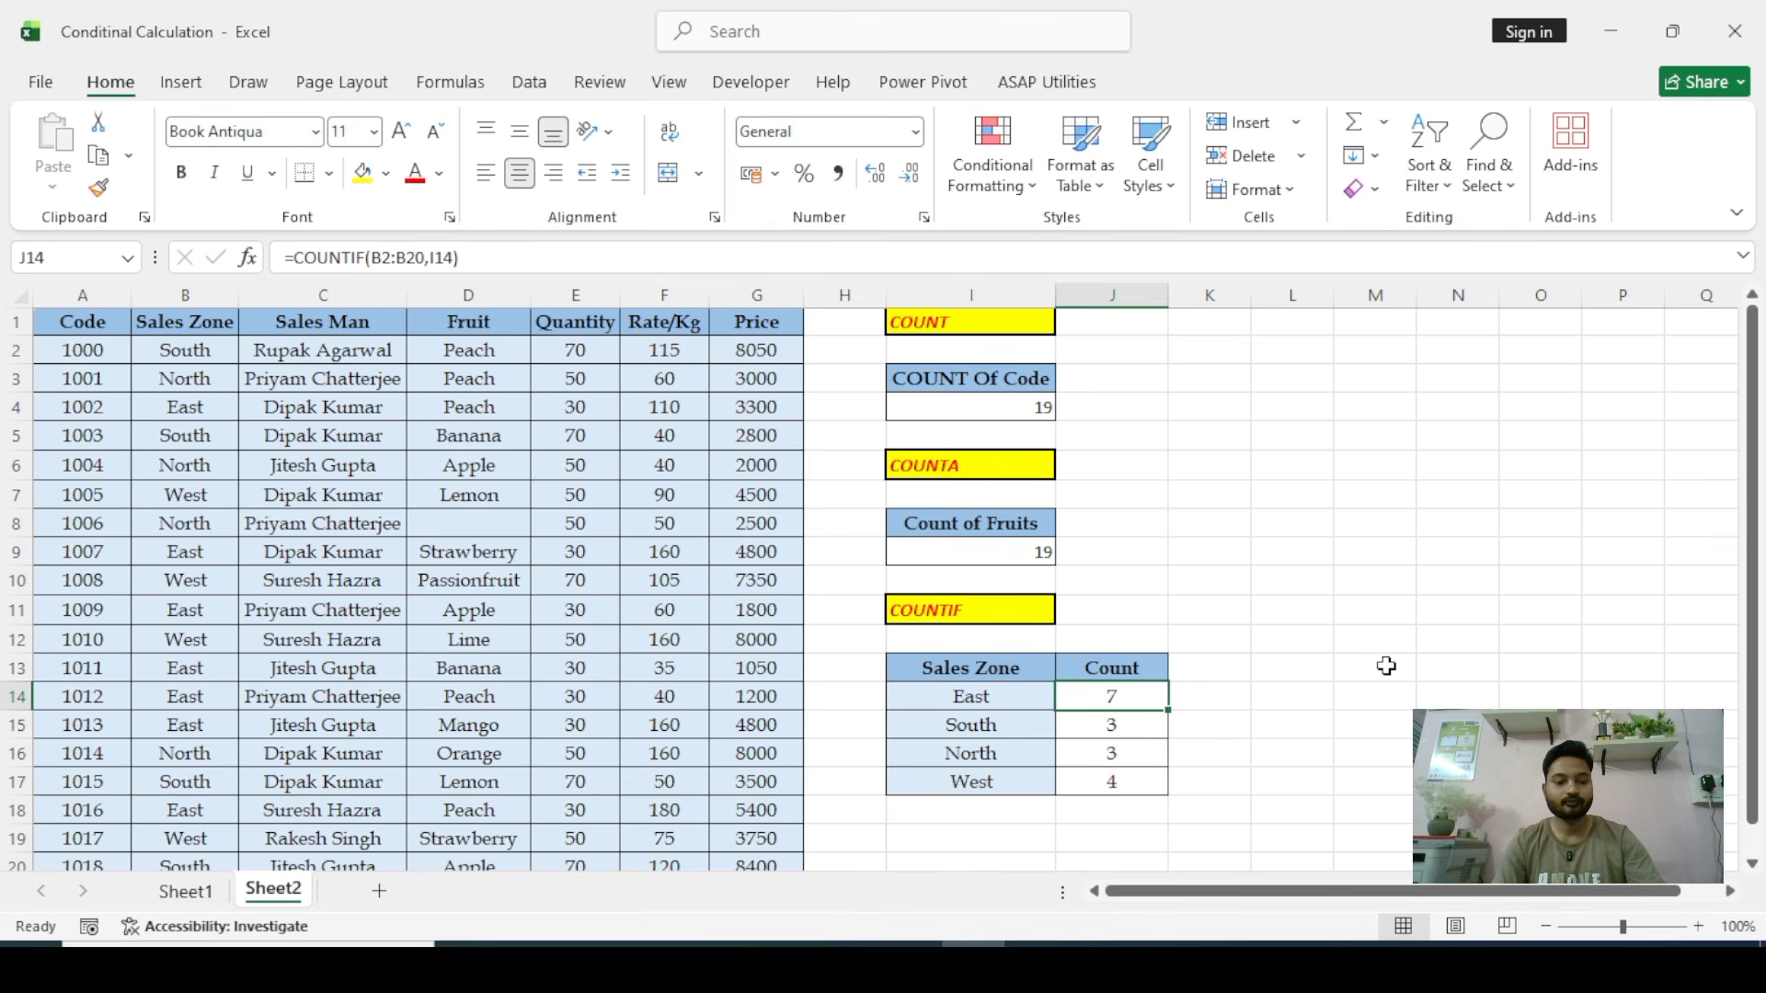
key(alt+Tab)
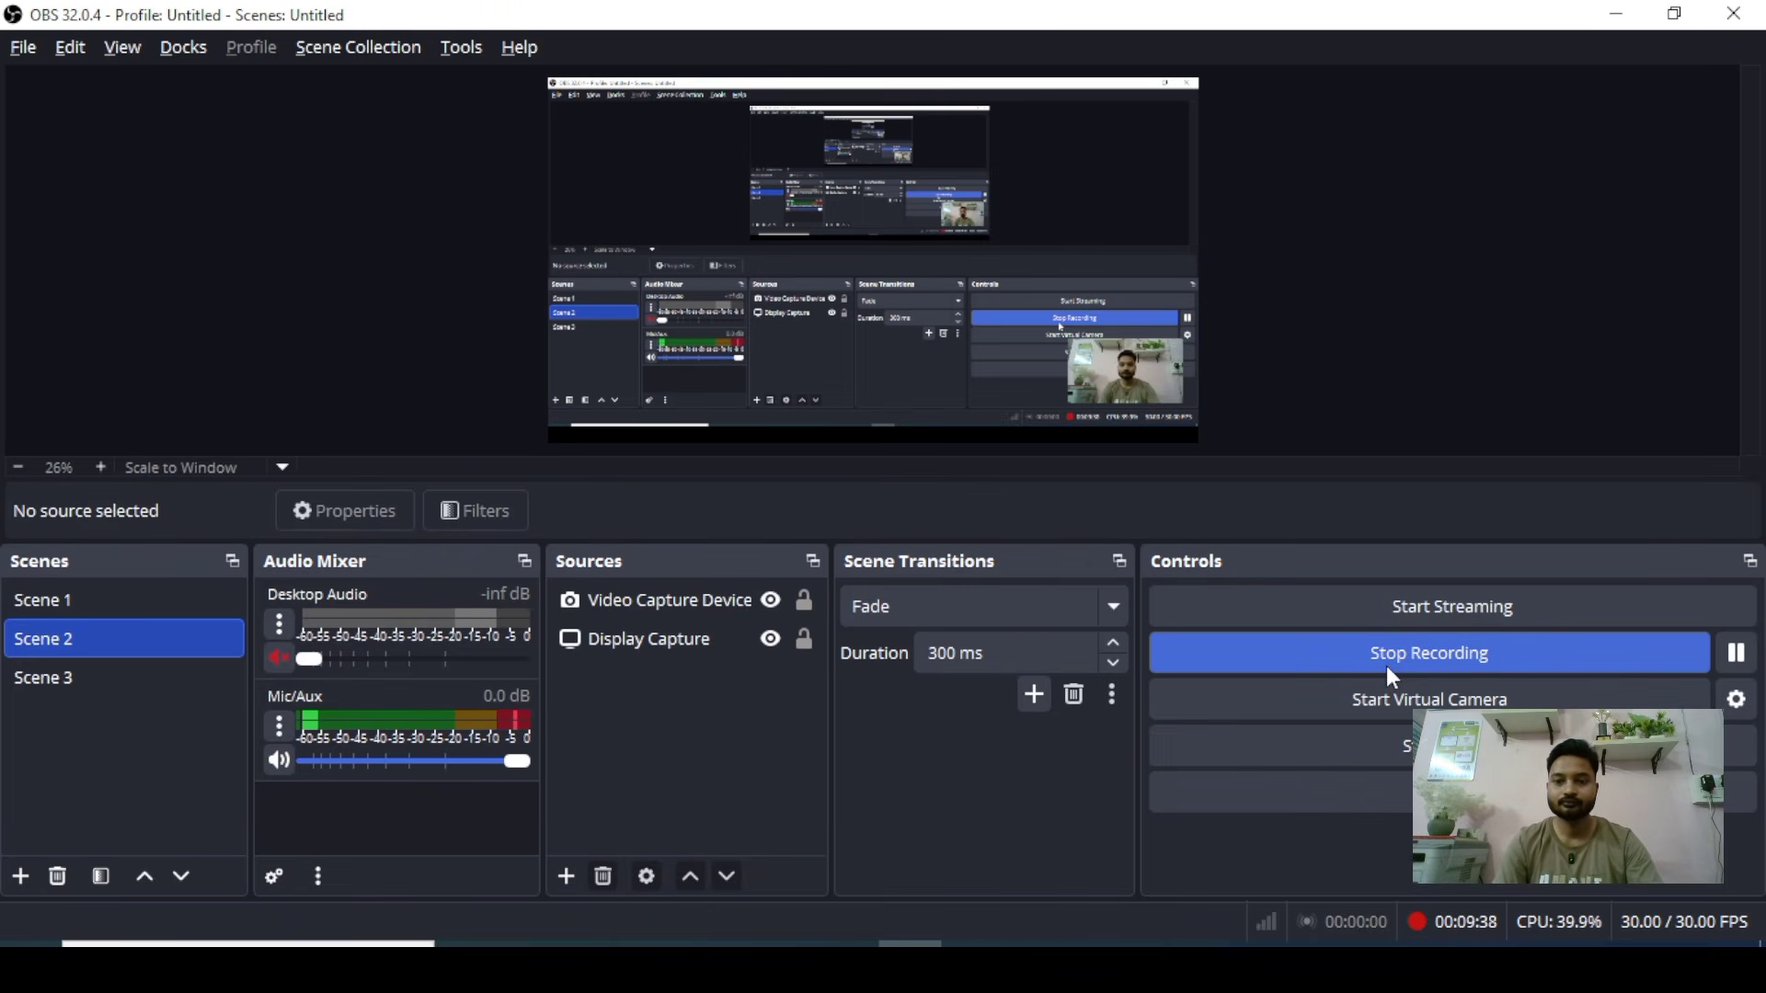